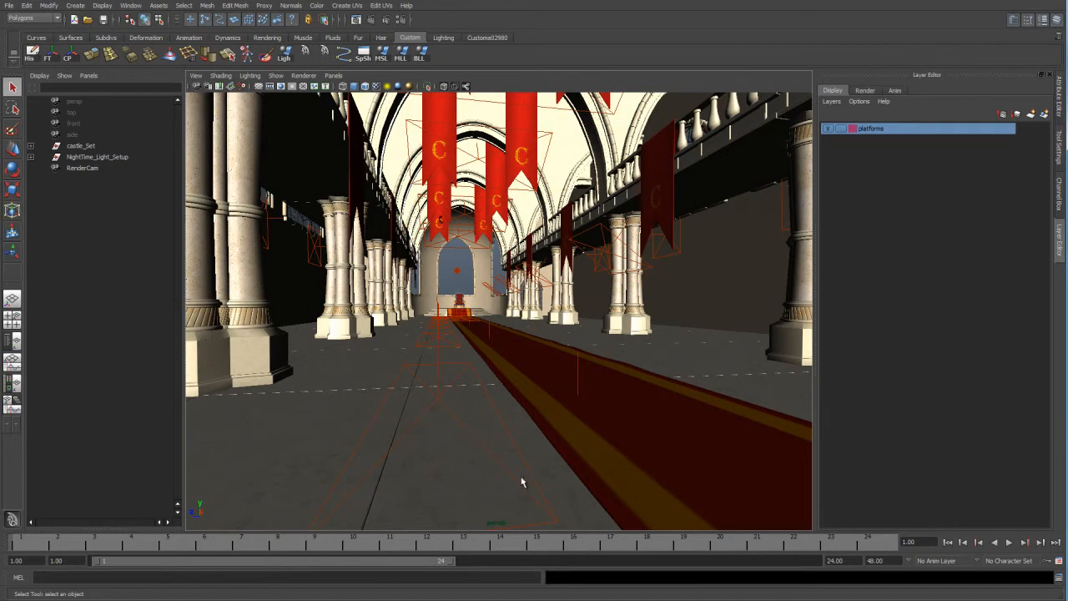
Switch the viewport to wireframe and expand the NightTime_Light_Setup group to list its lights.
{"action": "left_click", "coordinate": [453, 279]}
{"action": "left_click", "coordinate": [468, 260]}
{"action": "left_click", "coordinate": [468, 262]}
{"action": "mouse_move", "coordinate": [459, 262]}
{"action": "left_mouse_down", "text": "alt"}
{"action": "mouse_move", "coordinate": [471, 249]}
{"action": "mouse_move", "coordinate": [434, 244]}
{"action": "mouse_move", "coordinate": [458, 241]}
{"action": "mouse_move", "coordinate": [472, 256]}
{"action": "left_mouse_up", "text": "alt"}
{"action": "key", "text": "4"}
{"action": "mouse_move", "coordinate": [455, 268]}
{"action": "middle_mouse_down", "text": "alt"}
{"action": "mouse_move", "coordinate": [530, 265]}
{"action": "mouse_move", "coordinate": [501, 293]}
{"action": "middle_mouse_up", "text": "alt"}
{"action": "right_click_drag", "start_coordinate": [500, 293], "coordinate": [474, 281], "text": "alt"}
{"action": "left_click_drag", "start_coordinate": [473, 281], "coordinate": [509, 302], "text": "alt"}
{"action": "left_click", "coordinate": [31, 157]}
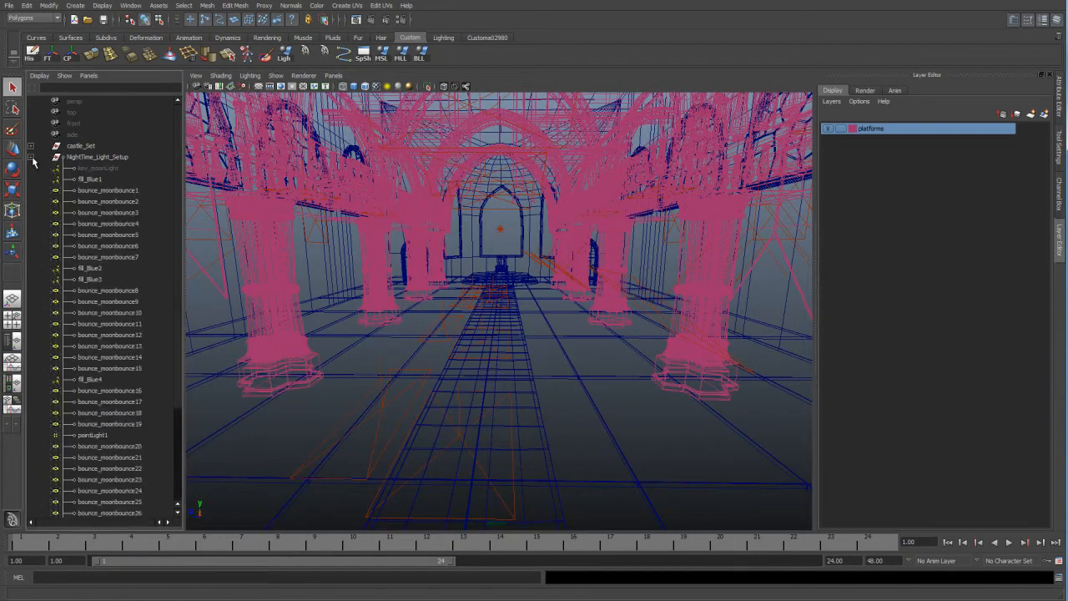
Unhide key_moonLight and hide all lights in the NightTime_Light_Setup group, from key_moonLight through bounce_moonbounce30.
{"action": "left_click", "coordinate": [105, 168]}
{"action": "key", "text": "shift+h"}
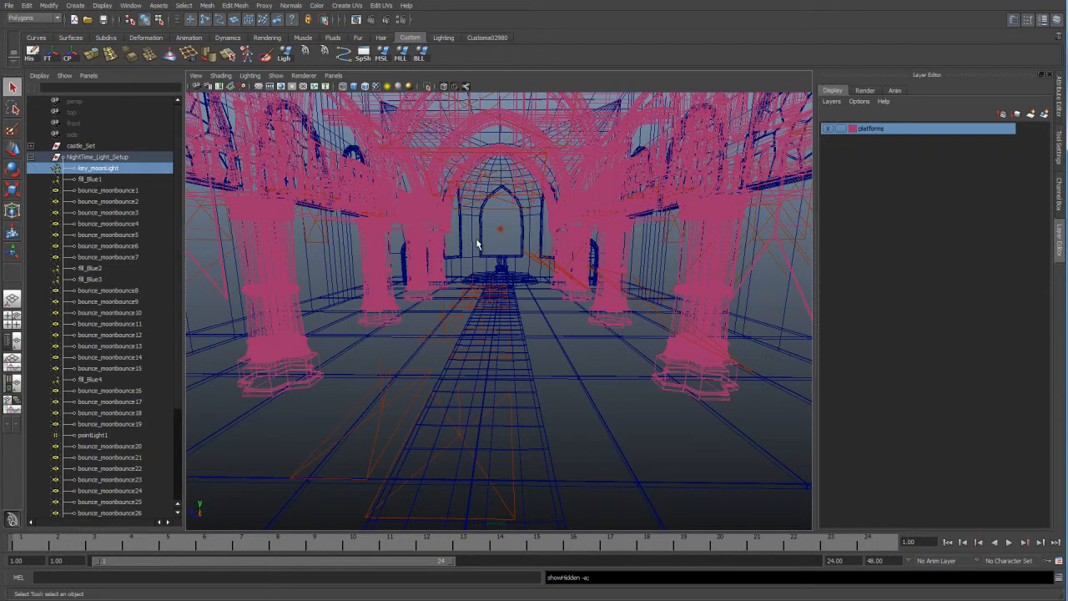
{"action": "scroll", "coordinate": [483, 303], "scroll_direction": "up", "scroll_amount": 3}
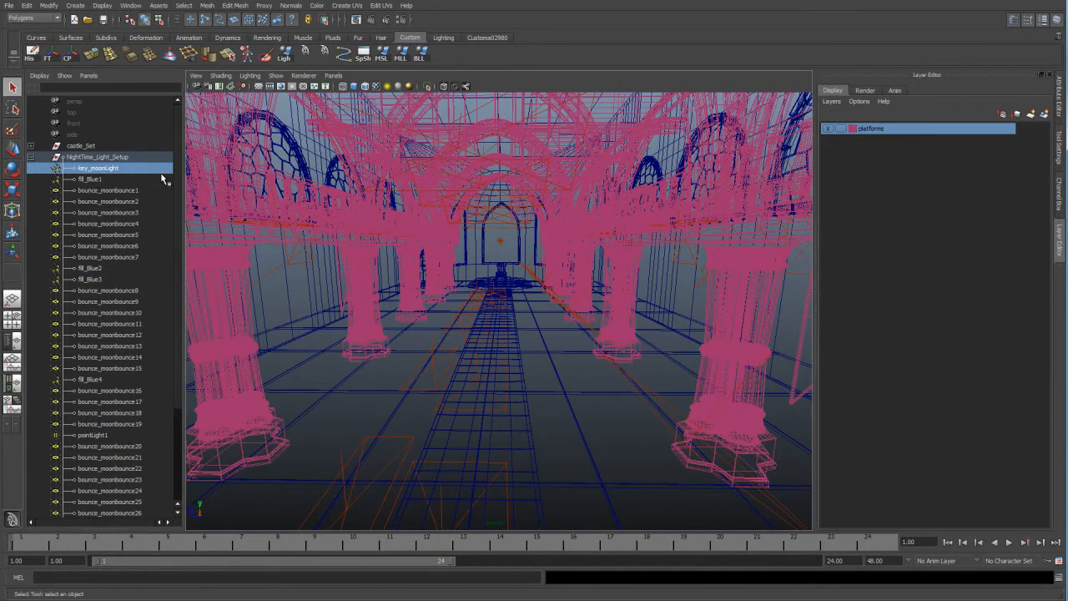
{"action": "scroll", "coordinate": [125, 312], "scroll_direction": "down", "scroll_amount": 4}
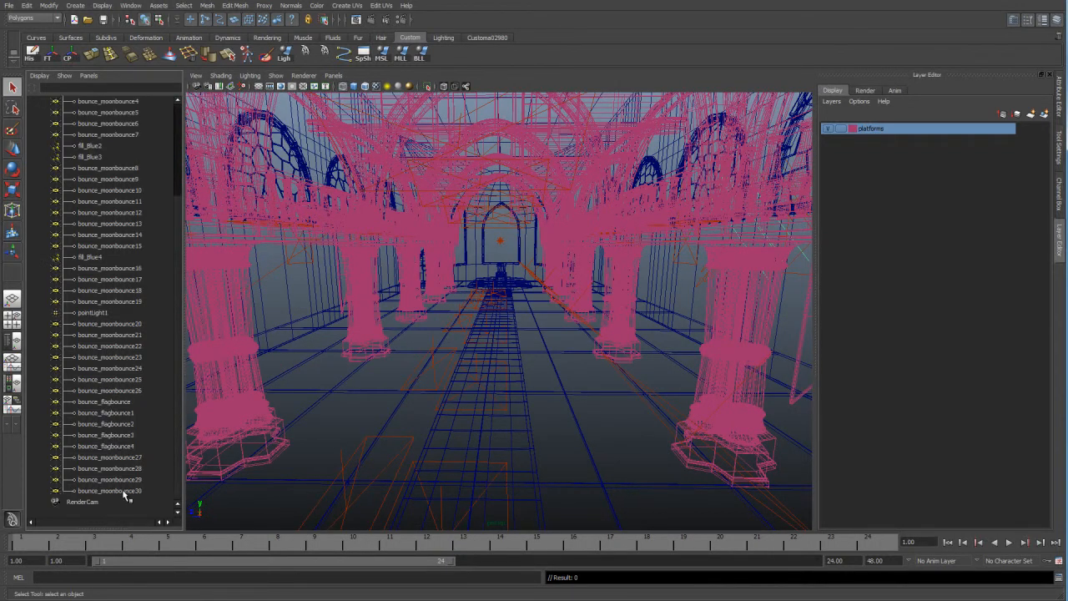
{"action": "left_click", "coordinate": [123, 490], "text": "shift"}
{"action": "key", "text": "ctrl+h"}
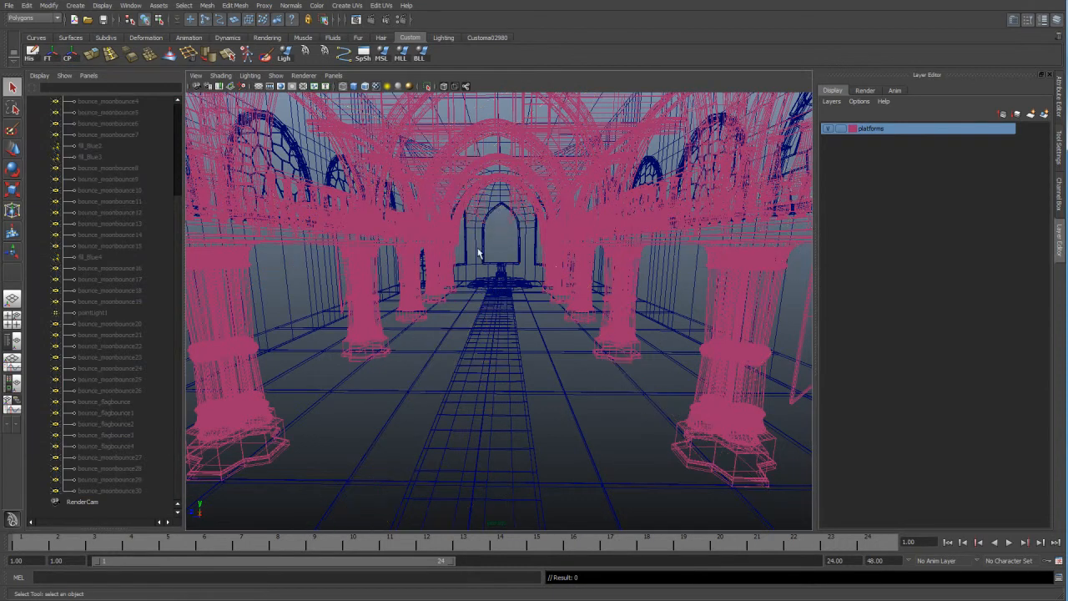
Show only key_moonLight and examine its position and direction relative to the castle from outside.
{"action": "scroll", "coordinate": [455, 277], "scroll_direction": "down", "scroll_amount": 10}
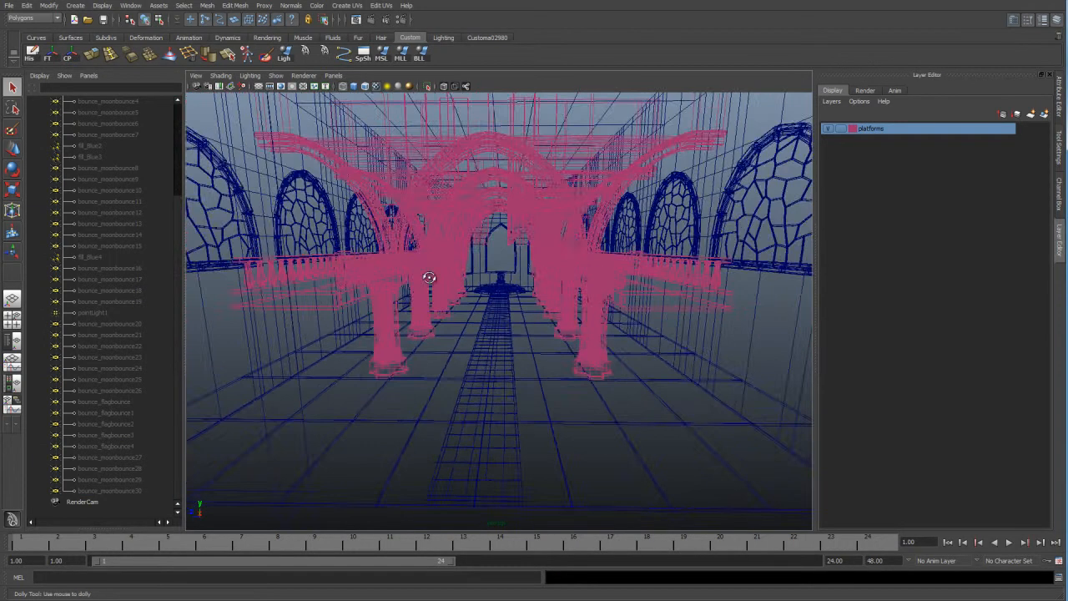
{"action": "left_click_drag", "start_coordinate": [438, 280], "coordinate": [488, 292], "text": "alt"}
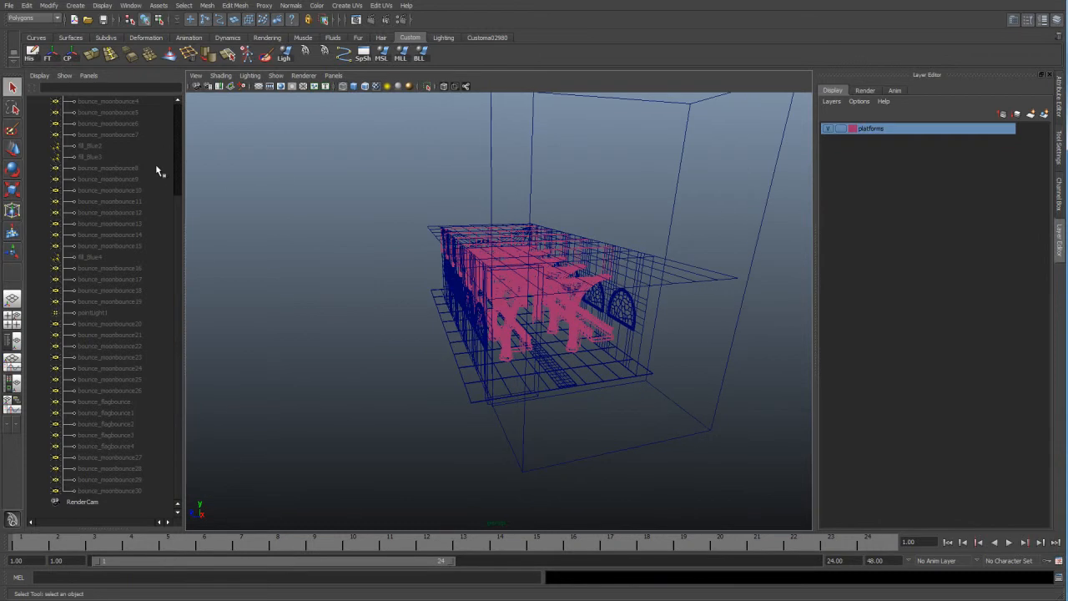
{"action": "scroll", "coordinate": [156, 169], "scroll_direction": "up", "scroll_amount": 4}
{"action": "left_click", "coordinate": [101, 171]}
{"action": "key", "text": "f"}
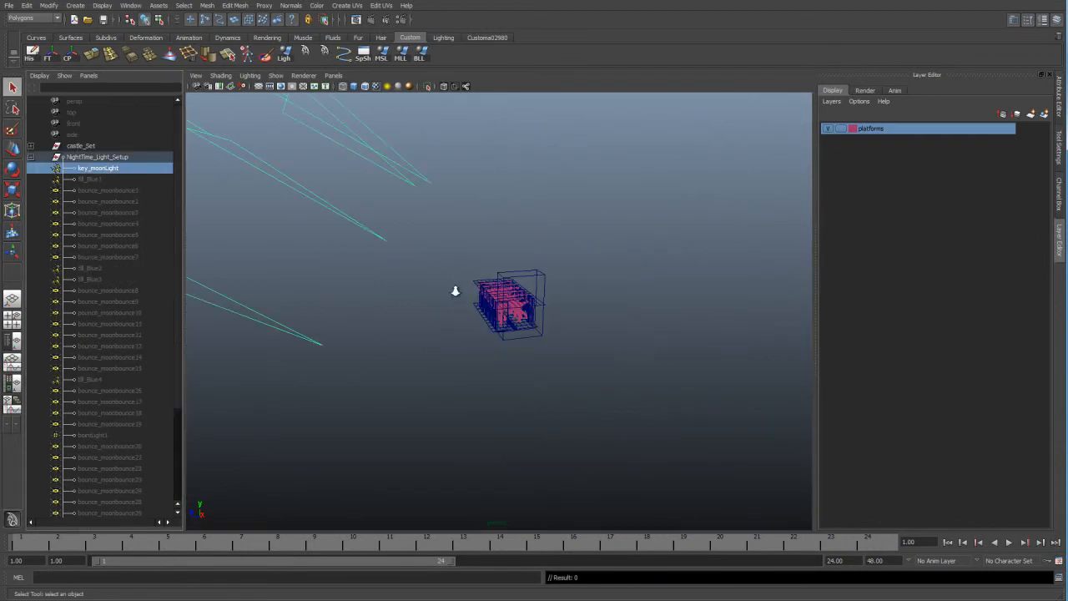
{"action": "key", "text": "w"}
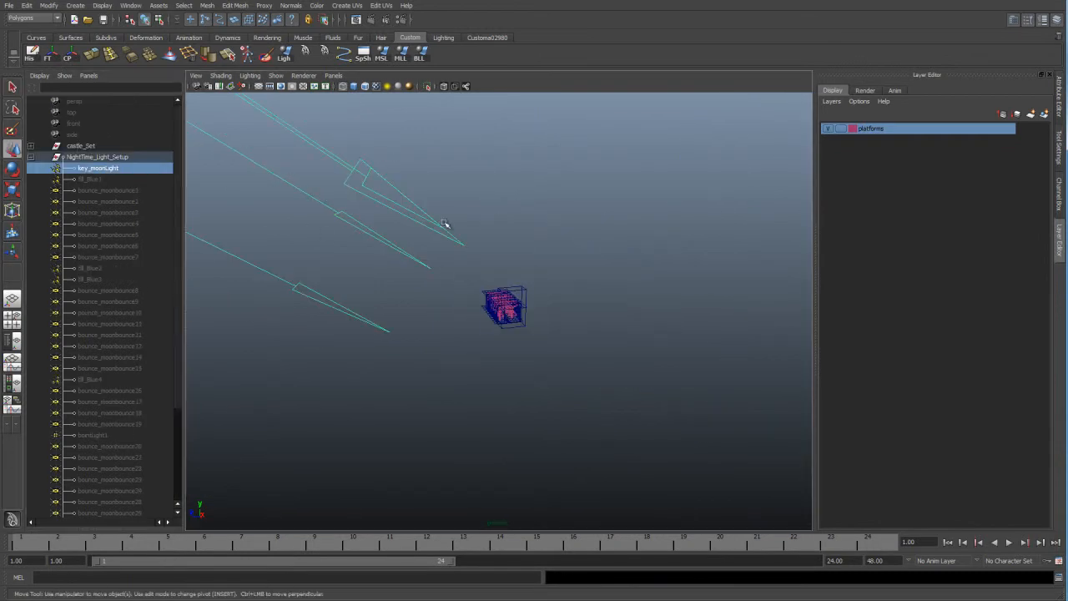
{"action": "left_click_drag", "start_coordinate": [365, 226], "coordinate": [509, 294], "text": "alt"}
{"action": "scroll", "coordinate": [443, 314], "scroll_direction": "up", "scroll_amount": 2}
{"action": "scroll", "coordinate": [409, 232], "scroll_direction": "up", "scroll_amount": 2}
{"action": "scroll", "coordinate": [491, 270], "scroll_direction": "up", "scroll_amount": 3}
{"action": "key", "text": "r"}
Examine key_moonLight's color, intensity and raytrace shadow attributes.
{"action": "left_click", "coordinate": [1060, 98]}
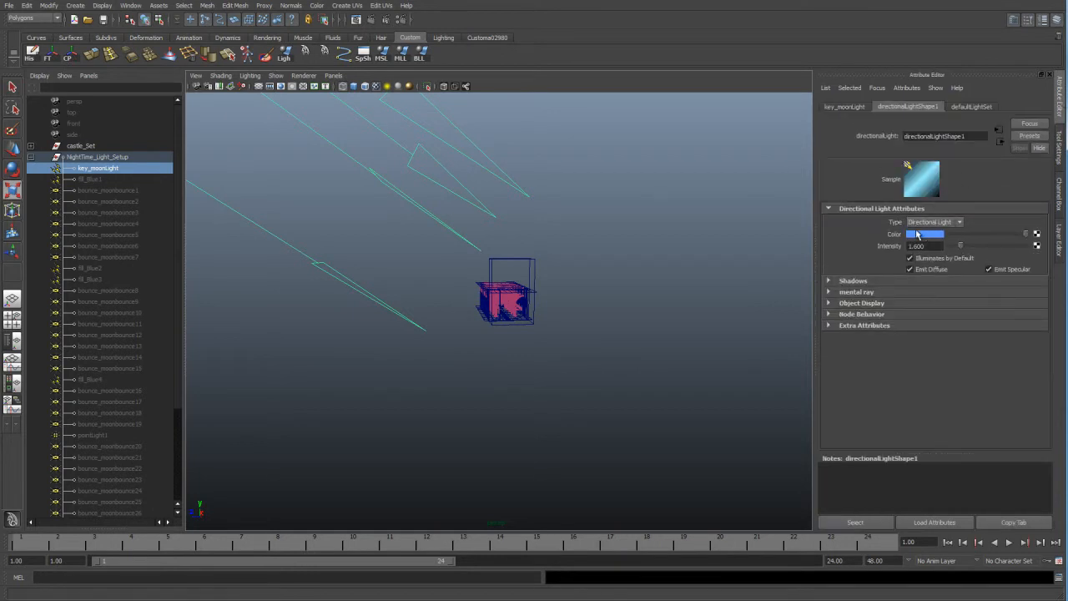
{"action": "middle_click_drag", "start_coordinate": [472, 216], "coordinate": [515, 253], "text": "alt"}
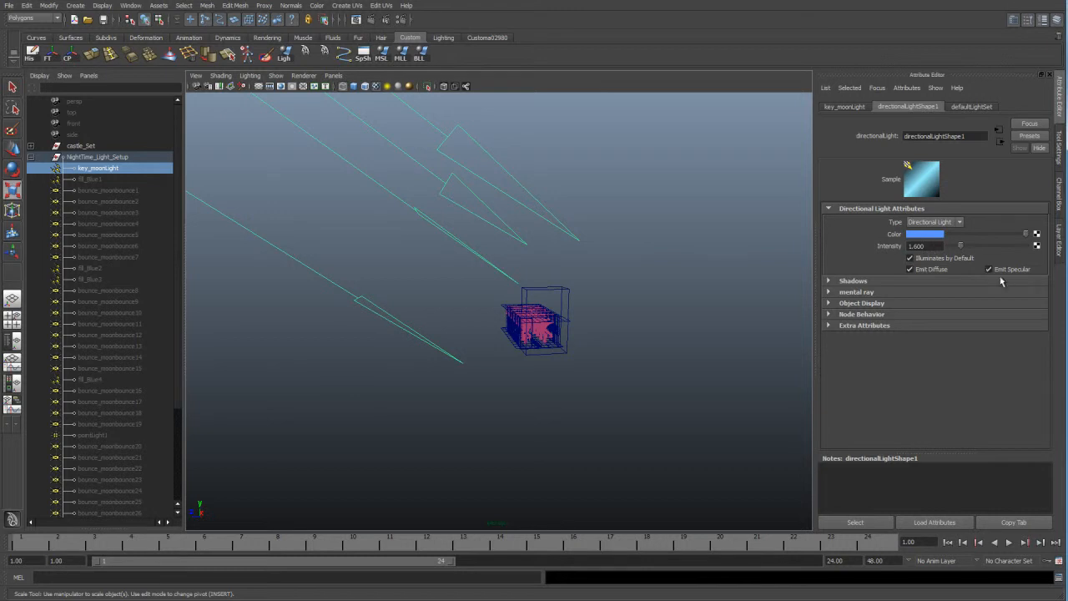
{"action": "left_click", "coordinate": [859, 283]}
{"action": "scroll", "coordinate": [937, 347], "scroll_direction": "down", "scroll_amount": 5}
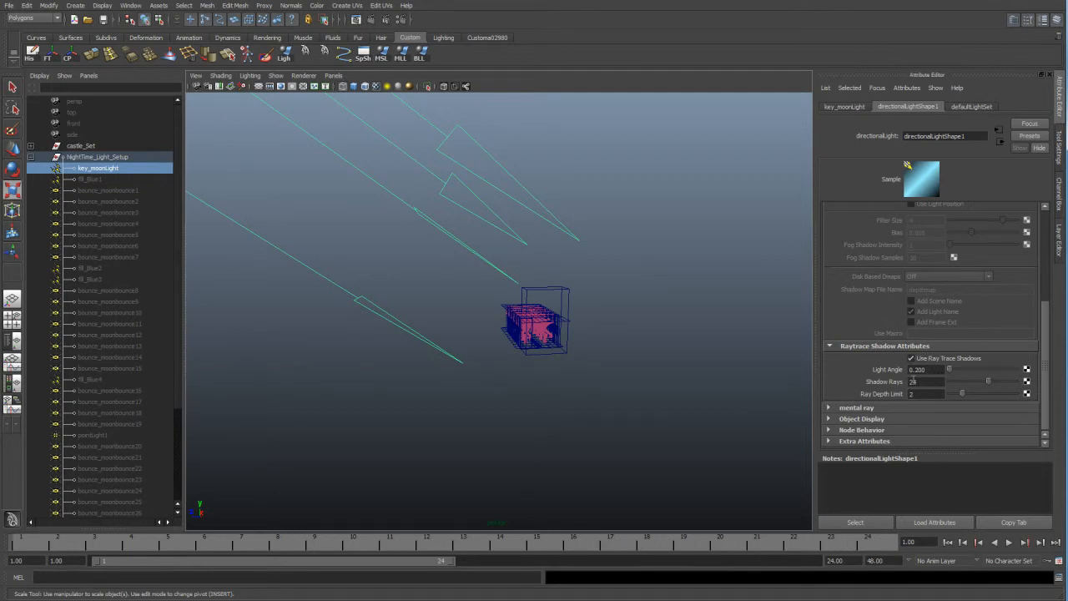
{"action": "scroll", "coordinate": [642, 312], "scroll_direction": "up", "scroll_amount": 3}
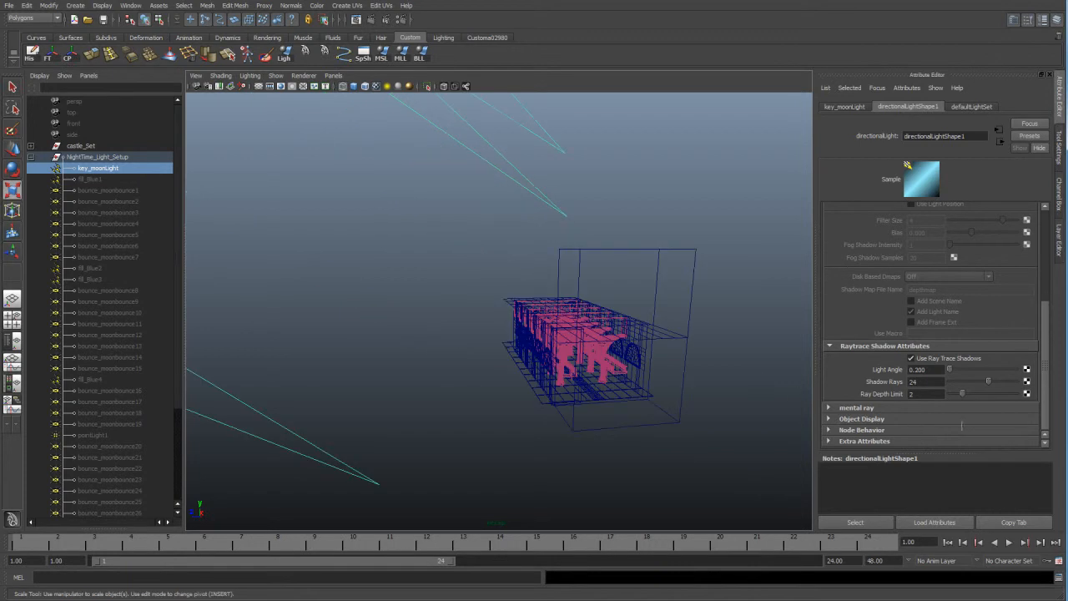
Display the castle in textured shading and inspect the stained-glass windows along its outer wall.
{"action": "left_click_drag", "start_coordinate": [557, 380], "coordinate": [548, 381], "text": "alt"}
{"action": "right_click_drag", "start_coordinate": [584, 336], "coordinate": [642, 365], "text": "alt"}
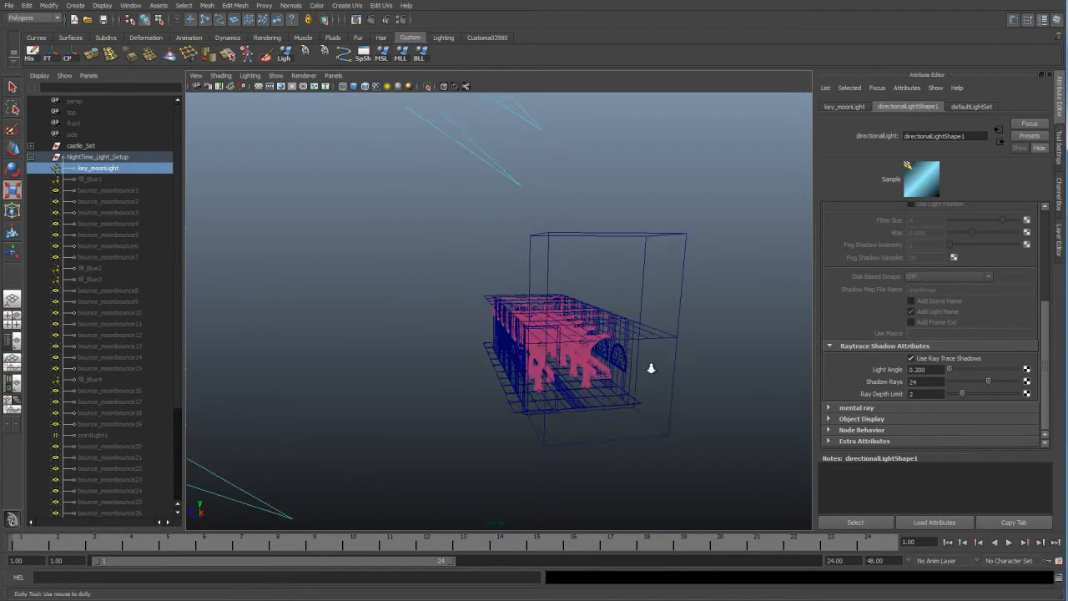
{"action": "right_click_drag", "start_coordinate": [409, 329], "coordinate": [457, 330], "text": "alt"}
{"action": "left_click_drag", "start_coordinate": [457, 331], "coordinate": [517, 314], "text": "alt"}
{"action": "left_click_drag", "start_coordinate": [434, 288], "coordinate": [471, 254], "text": "alt"}
{"action": "key", "text": "6"}
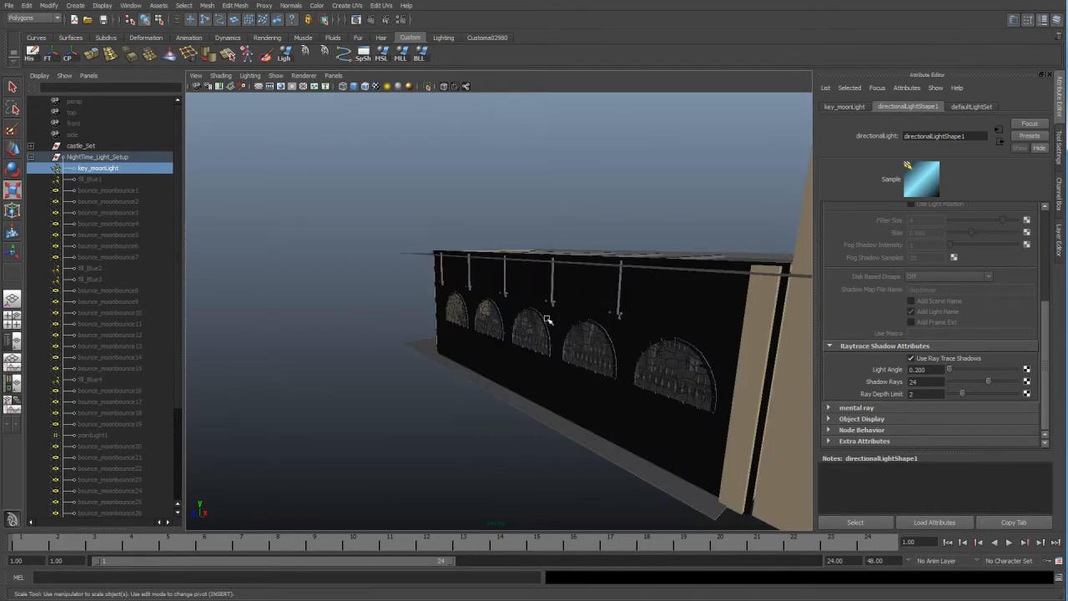
{"action": "right_click_drag", "start_coordinate": [599, 345], "coordinate": [644, 362], "text": "alt"}
{"action": "left_click_drag", "start_coordinate": [644, 362], "coordinate": [556, 315], "text": "alt"}
{"action": "right_click_drag", "start_coordinate": [551, 316], "coordinate": [624, 349], "text": "alt"}
{"action": "right_click_drag", "start_coordinate": [656, 309], "coordinate": [630, 312], "text": "alt"}
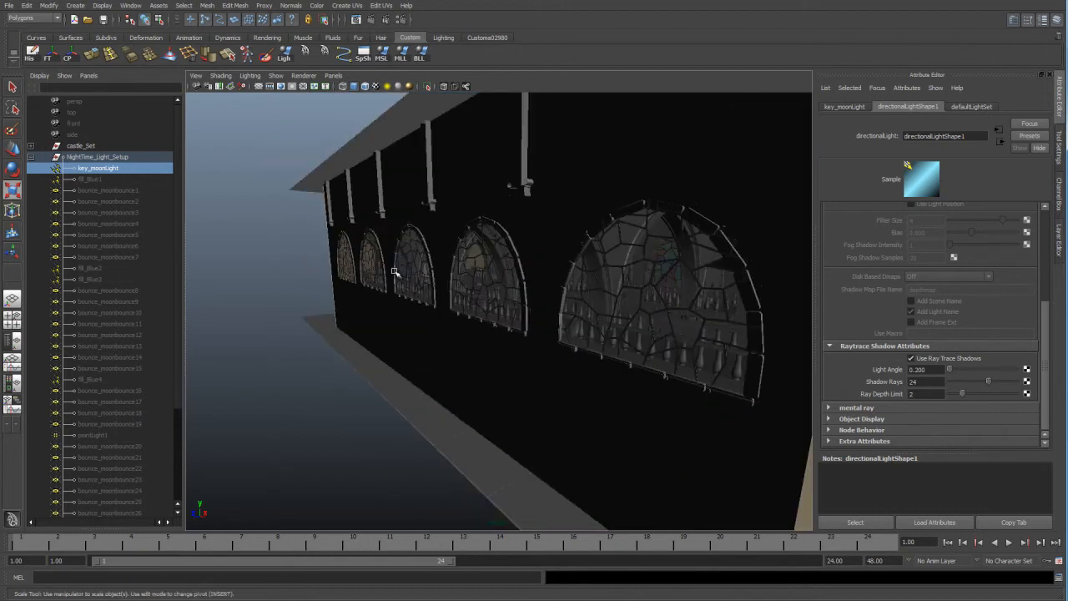
Select a stained-glass pane of the nearest arched window together with key_moonLight.
{"action": "left_click", "coordinate": [636, 288]}
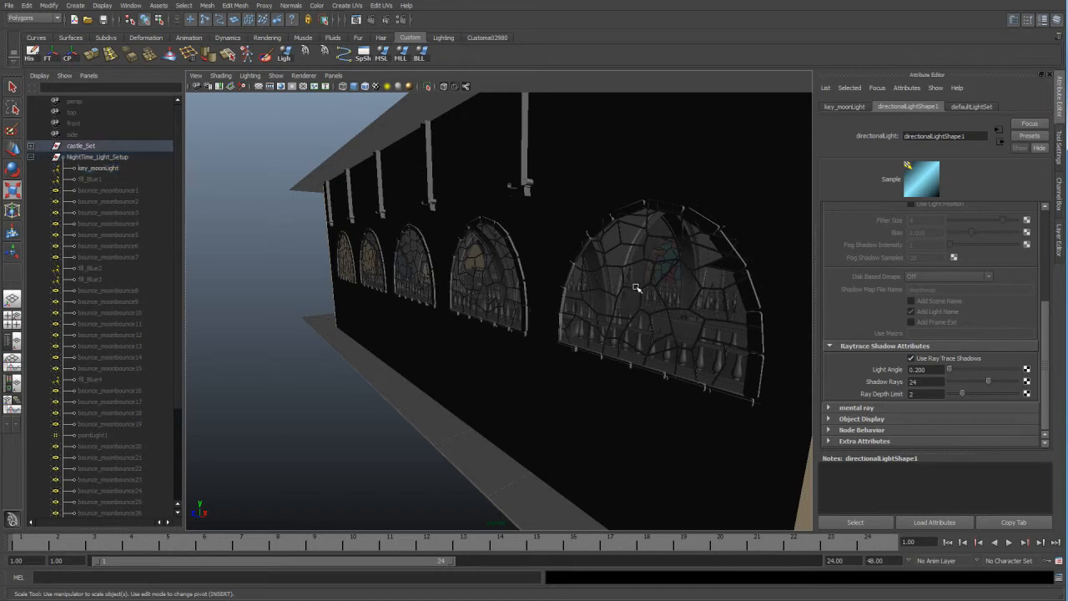
{"action": "left_click", "coordinate": [641, 272]}
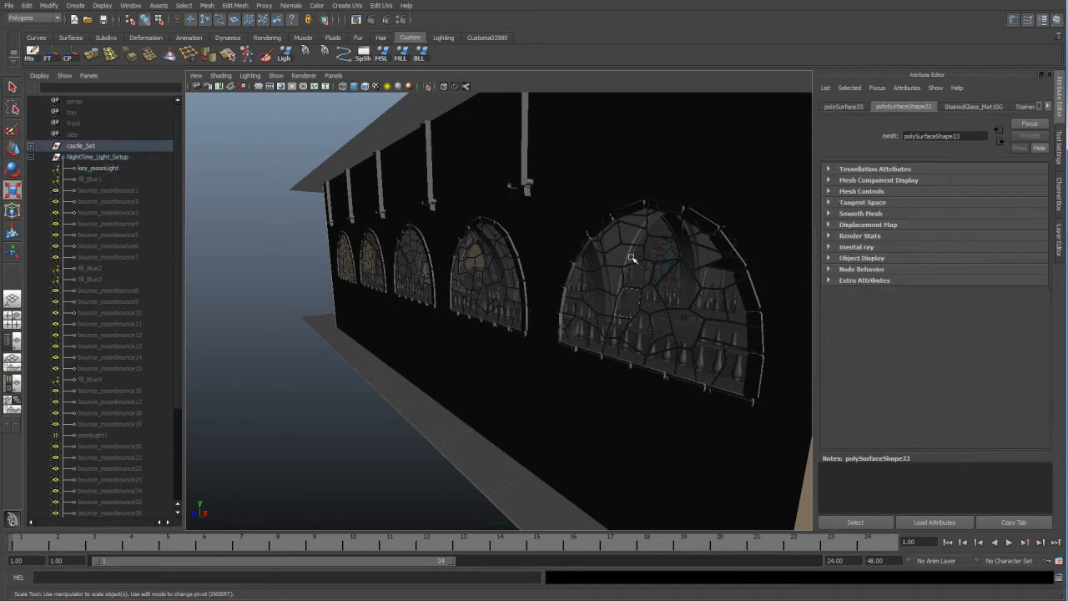
{"action": "left_click", "coordinate": [630, 255]}
{"action": "right_click_drag", "start_coordinate": [502, 244], "coordinate": [171, 210], "text": "alt"}
{"action": "left_click_drag", "start_coordinate": [332, 279], "coordinate": [294, 399]}
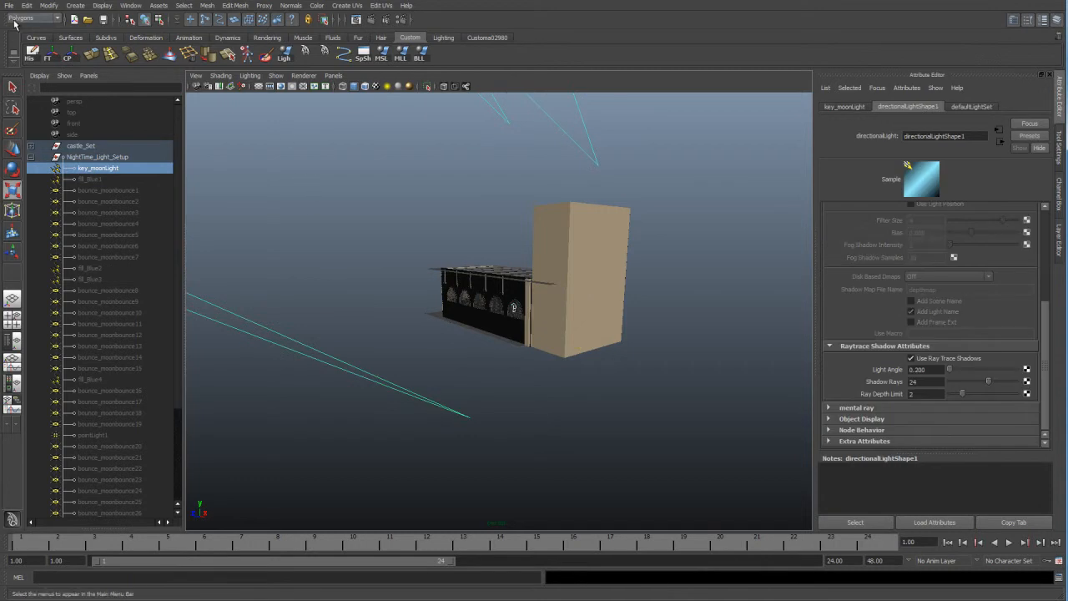
Switch to the Rendering menu set, review the light and shadow linking commands, and clear the selection.
{"action": "left_click", "coordinate": [25, 20]}
{"action": "left_click", "coordinate": [21, 57]}
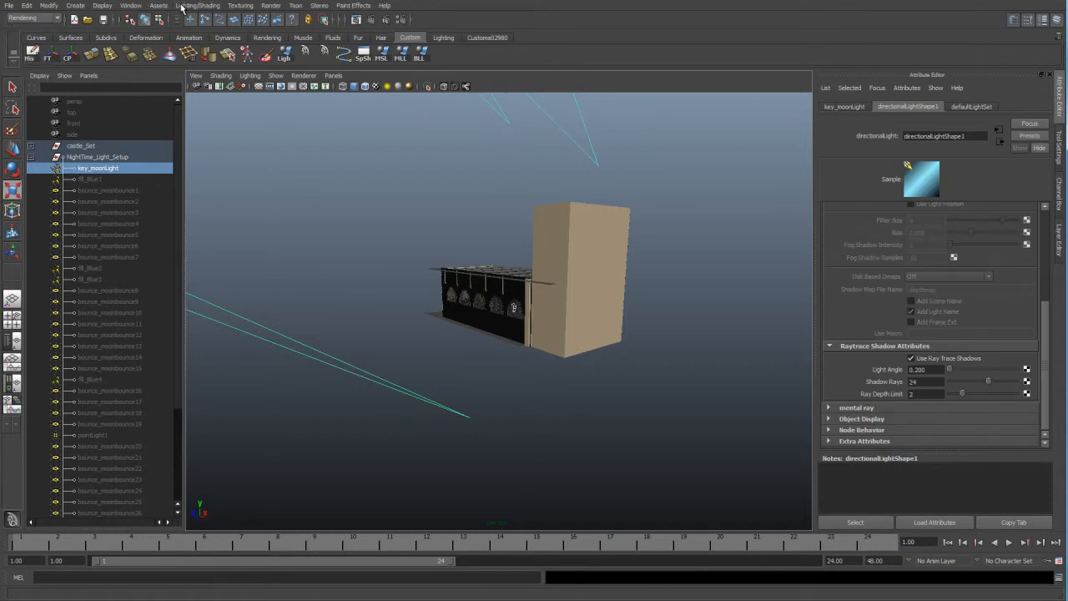
{"action": "left_click", "coordinate": [181, 5]}
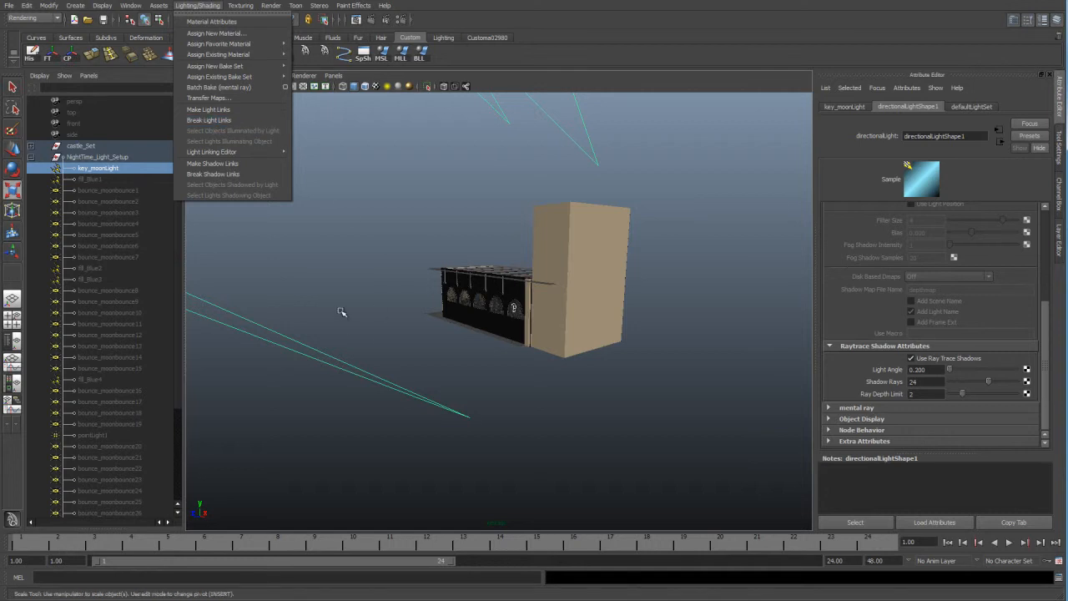
{"action": "left_click", "coordinate": [465, 338]}
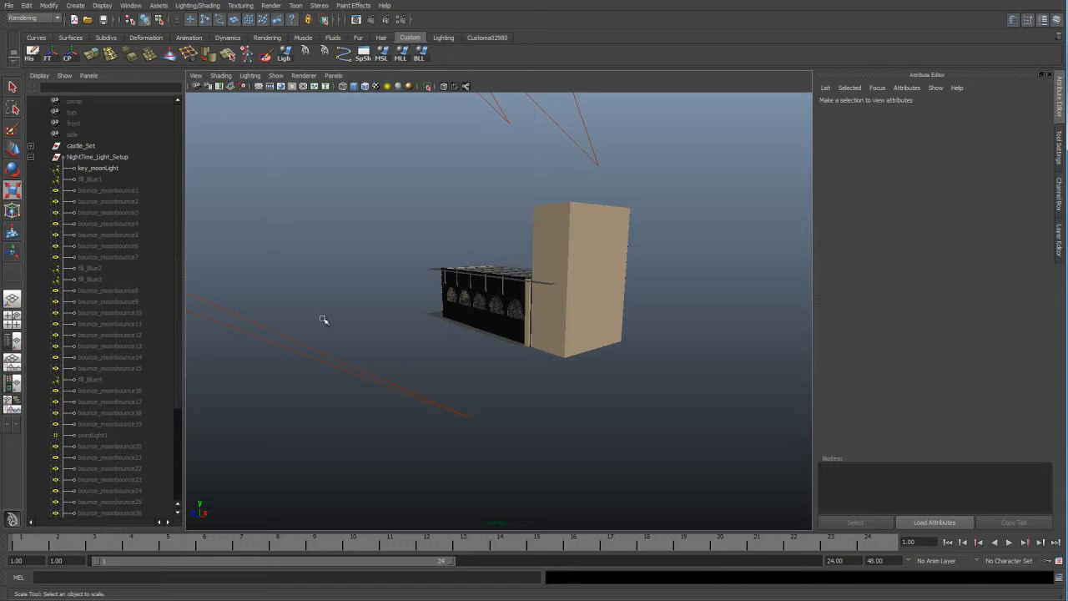
Reorder fill_Blue2, fill_Blue3 and fill_Blue4 directly below fill_Blue1 in the NightTime_Light_Setup group.
{"action": "right_click_drag", "start_coordinate": [382, 268], "coordinate": [470, 339], "text": "alt"}
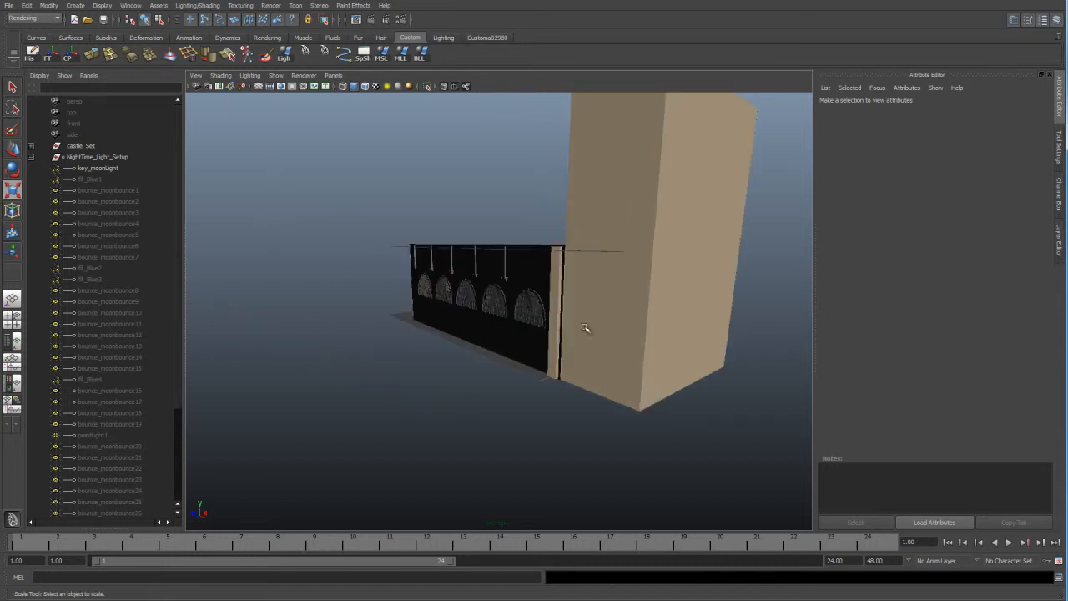
{"action": "right_click_drag", "start_coordinate": [529, 353], "coordinate": [546, 382], "text": "alt"}
{"action": "right_click_drag", "start_coordinate": [474, 428], "coordinate": [459, 428], "text": "alt"}
{"action": "left_click_drag", "start_coordinate": [459, 428], "coordinate": [275, 359], "text": "alt"}
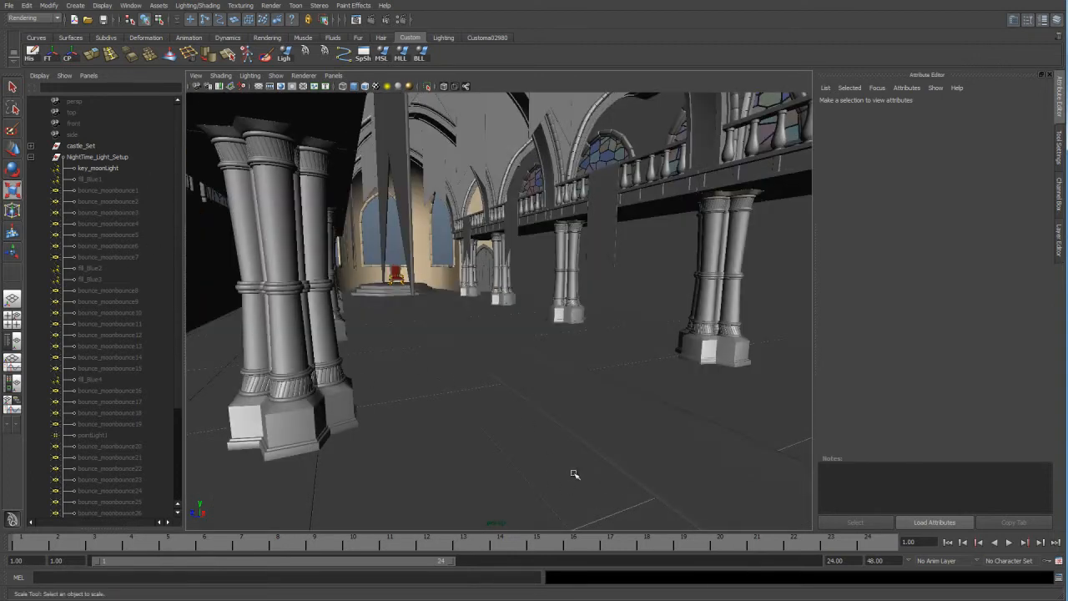
{"action": "left_click_drag", "start_coordinate": [545, 476], "coordinate": [488, 474], "text": "alt"}
{"action": "left_click", "coordinate": [109, 181]}
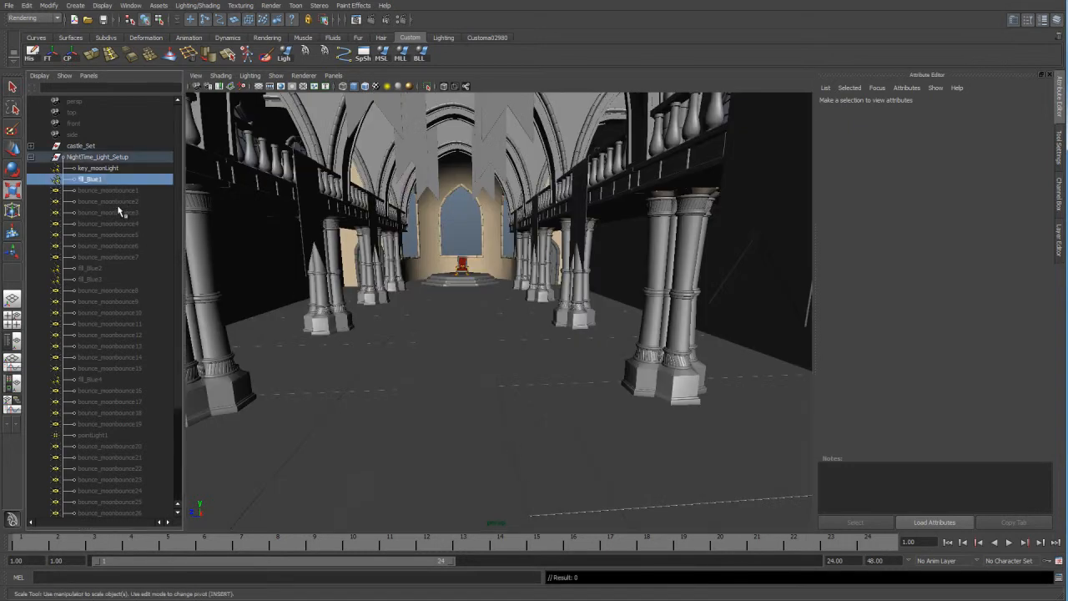
{"action": "mouse_move", "coordinate": [97, 267]}
{"action": "left_mouse_down"}
{"action": "mouse_move", "coordinate": [101, 279]}
{"action": "mouse_move", "coordinate": [95, 267]}
{"action": "left_mouse_up"}
{"action": "middle_click_drag", "start_coordinate": [97, 272], "coordinate": [99, 189]}
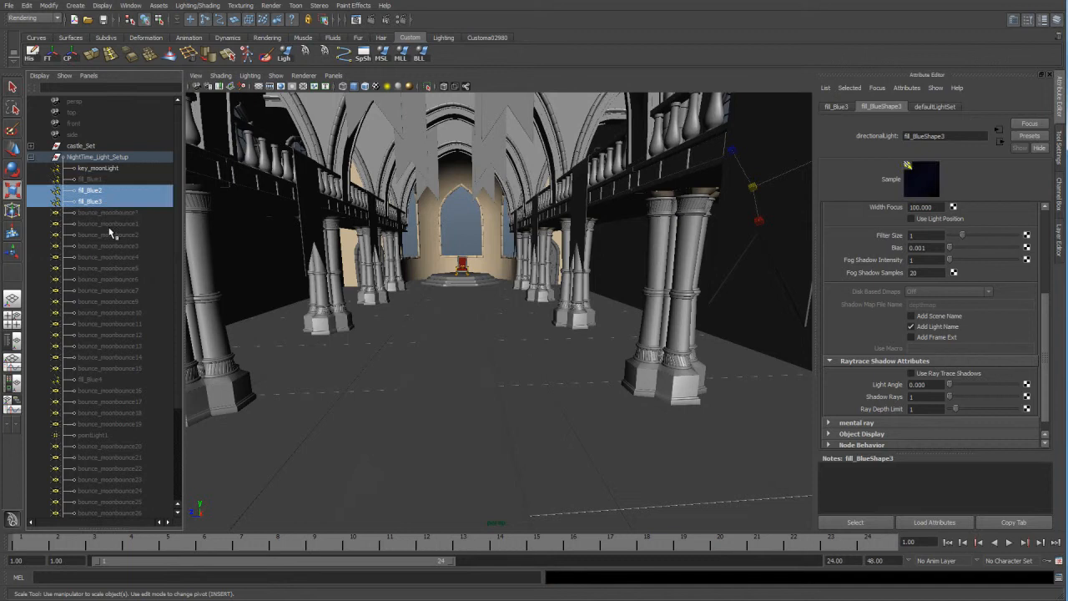
{"action": "scroll", "coordinate": [105, 405], "scroll_direction": "down", "scroll_amount": 3}
{"action": "left_click", "coordinate": [105, 296]}
{"action": "middle_click_drag", "start_coordinate": [105, 296], "coordinate": [96, 121]}
Select fill_Blue1 through fill_Blue4 and make these fill lights visible.
{"action": "left_click", "coordinate": [108, 348]}
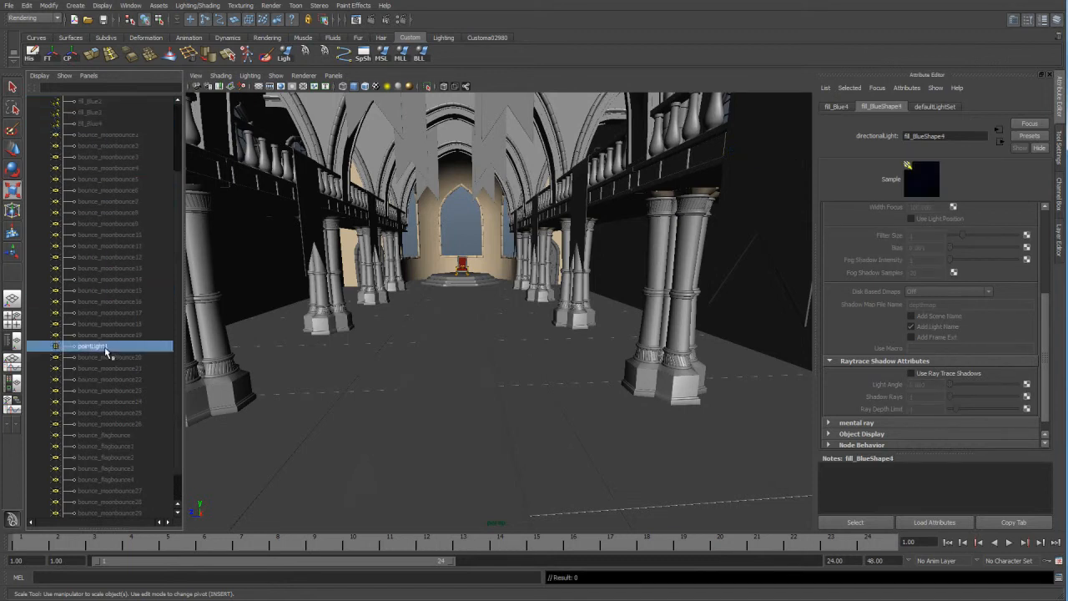
{"action": "scroll", "coordinate": [112, 359], "scroll_direction": "down", "scroll_amount": 1}
{"action": "scroll", "coordinate": [111, 394], "scroll_direction": "up", "scroll_amount": 4}
{"action": "left_click_drag", "start_coordinate": [105, 179], "coordinate": [105, 215]}
{"action": "key", "text": "shift+h"}
Examine where the blue fill lights sit around the castle, picking fill_Blue4 and the fill_Blue1 and fill_Blue3 pair.
{"action": "left_click_drag", "start_coordinate": [597, 291], "coordinate": [543, 306], "text": "alt"}
{"action": "right_click_drag", "start_coordinate": [614, 286], "coordinate": [540, 305], "text": "alt"}
{"action": "right_click_drag", "start_coordinate": [647, 273], "coordinate": [353, 244], "text": "alt"}
{"action": "right_click_drag", "start_coordinate": [601, 284], "coordinate": [475, 276], "text": "alt"}
{"action": "left_click_drag", "start_coordinate": [556, 290], "coordinate": [622, 288], "text": "alt"}
{"action": "right_click_drag", "start_coordinate": [622, 288], "coordinate": [342, 246], "text": "alt"}
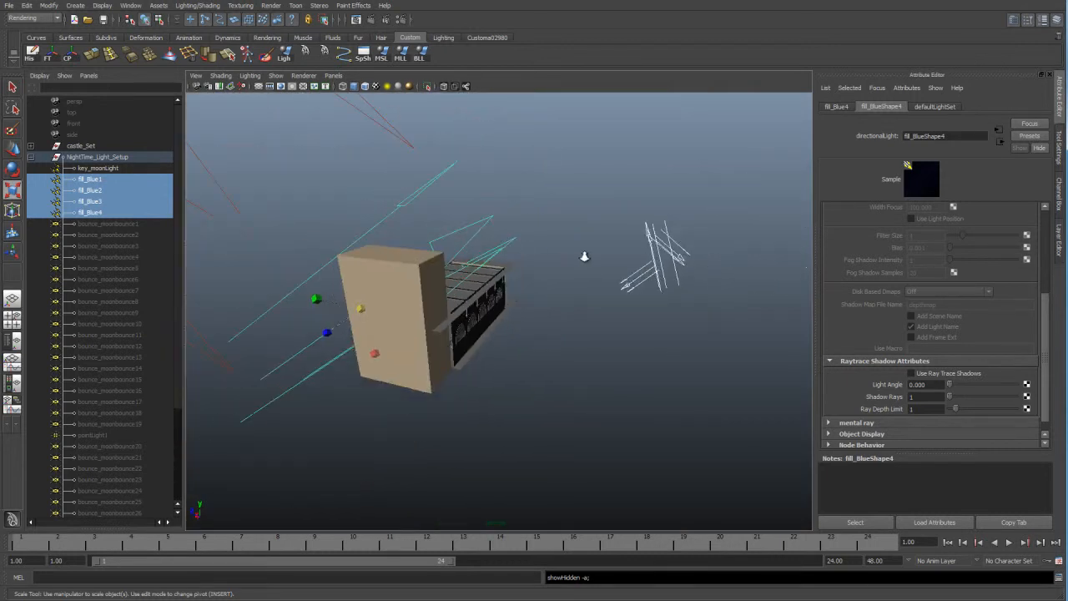
{"action": "left_click", "coordinate": [480, 167]}
{"action": "left_click_drag", "start_coordinate": [428, 198], "coordinate": [446, 214], "text": "alt"}
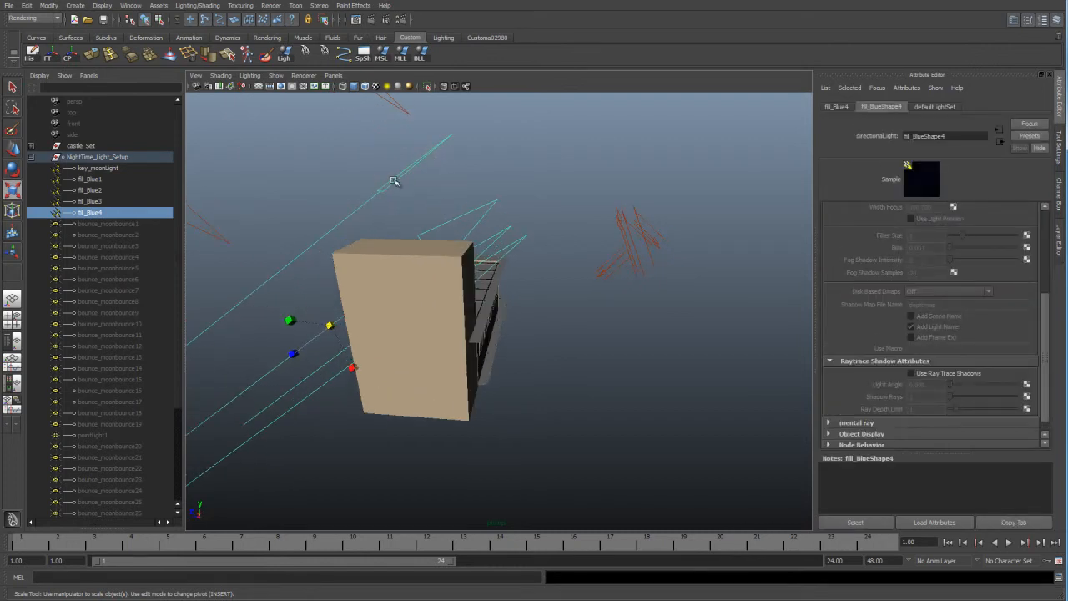
{"action": "left_click", "coordinate": [624, 227]}
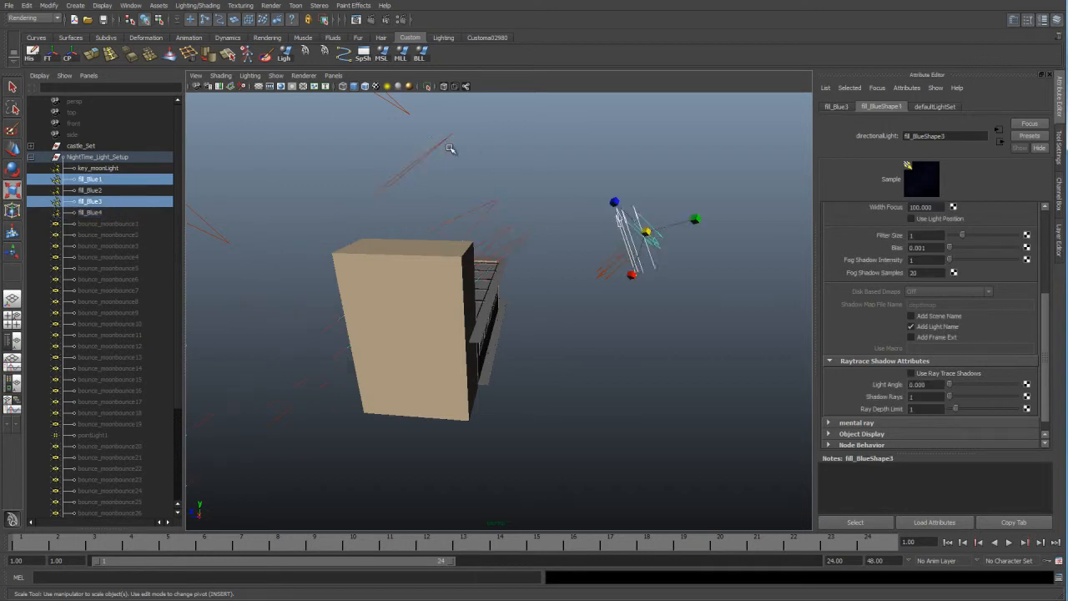
{"action": "left_click", "coordinate": [407, 167]}
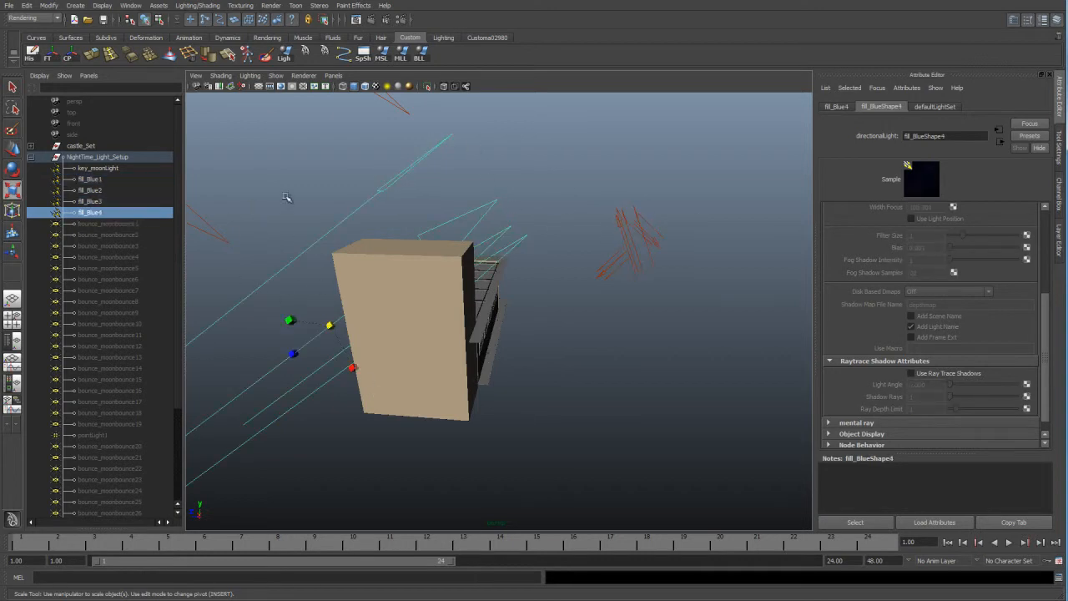
Compare the color, intensity, specular and shadow attributes of fill_Blue4, fill_Blue2 and fill_Blue3.
{"action": "scroll", "coordinate": [952, 356], "scroll_direction": "up", "scroll_amount": 3}
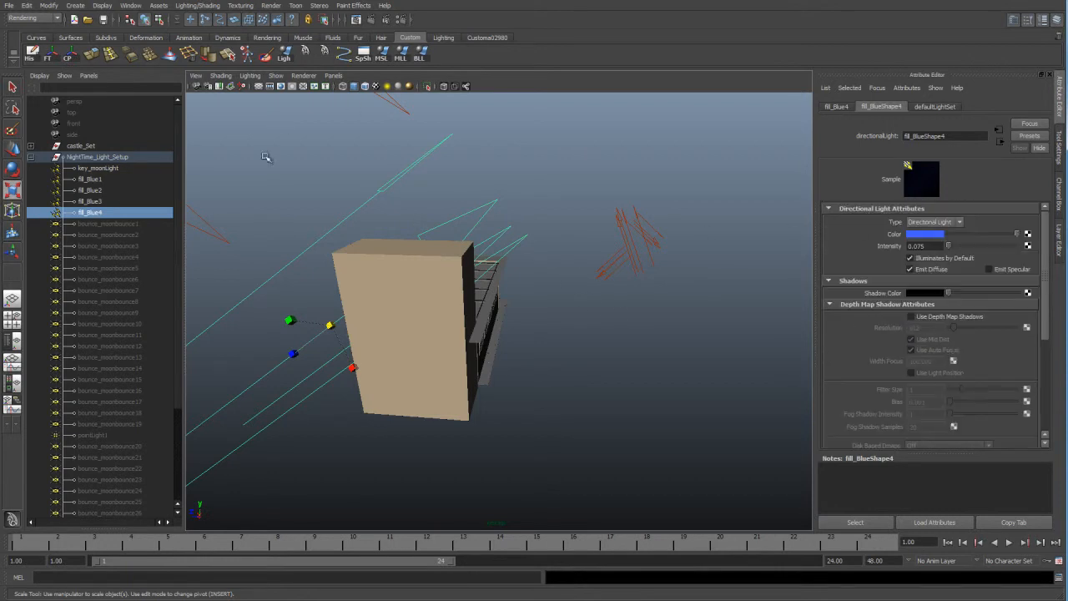
{"action": "left_click", "coordinate": [621, 263]}
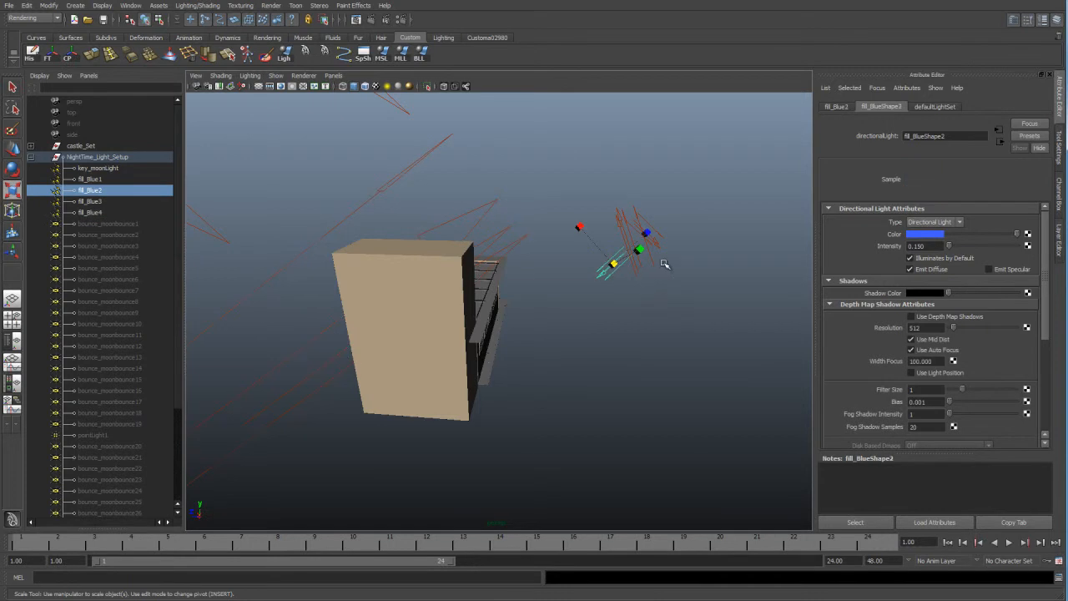
{"action": "left_click", "coordinate": [660, 269]}
{"action": "left_click", "coordinate": [644, 225]}
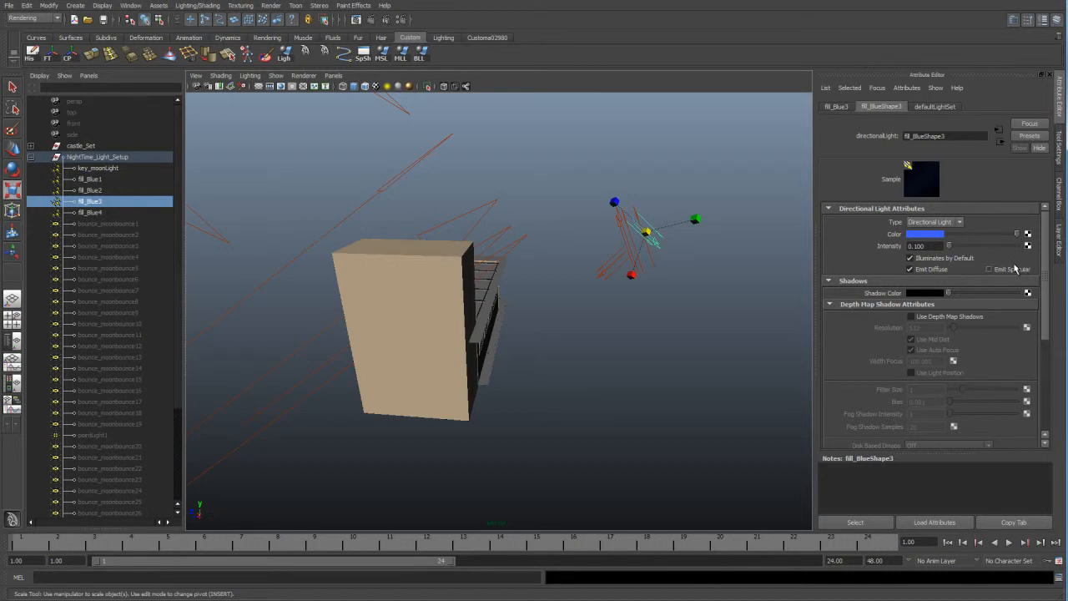
{"action": "scroll", "coordinate": [952, 332], "scroll_direction": "down", "scroll_amount": 5}
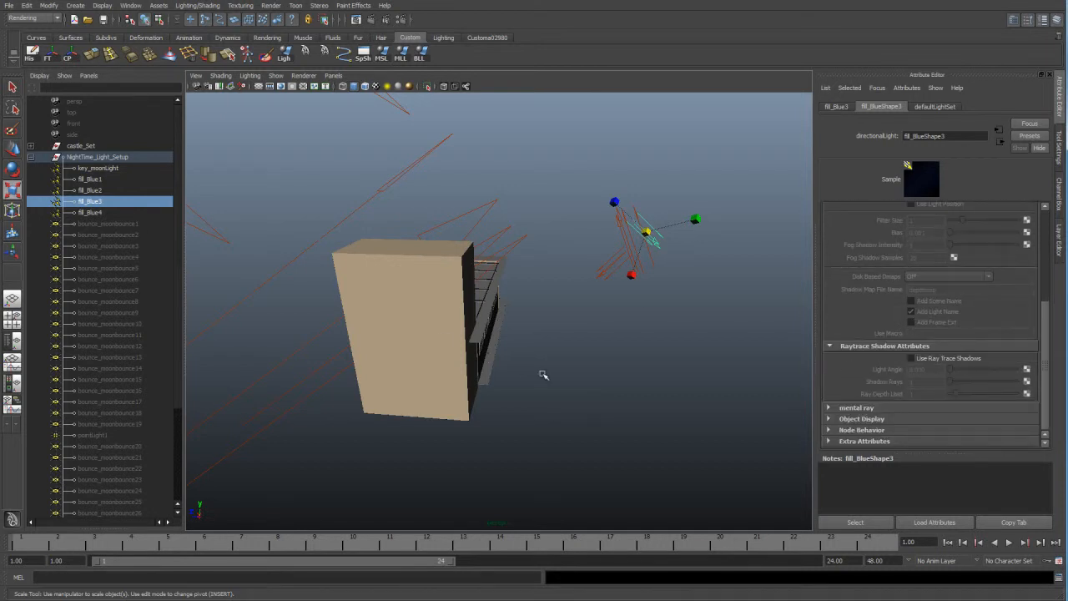
Select bounce_moonbounce1 through bounce_moonbounce19 and make these bounce lights visible.
{"action": "right_click_drag", "start_coordinate": [515, 370], "coordinate": [583, 372], "text": "alt"}
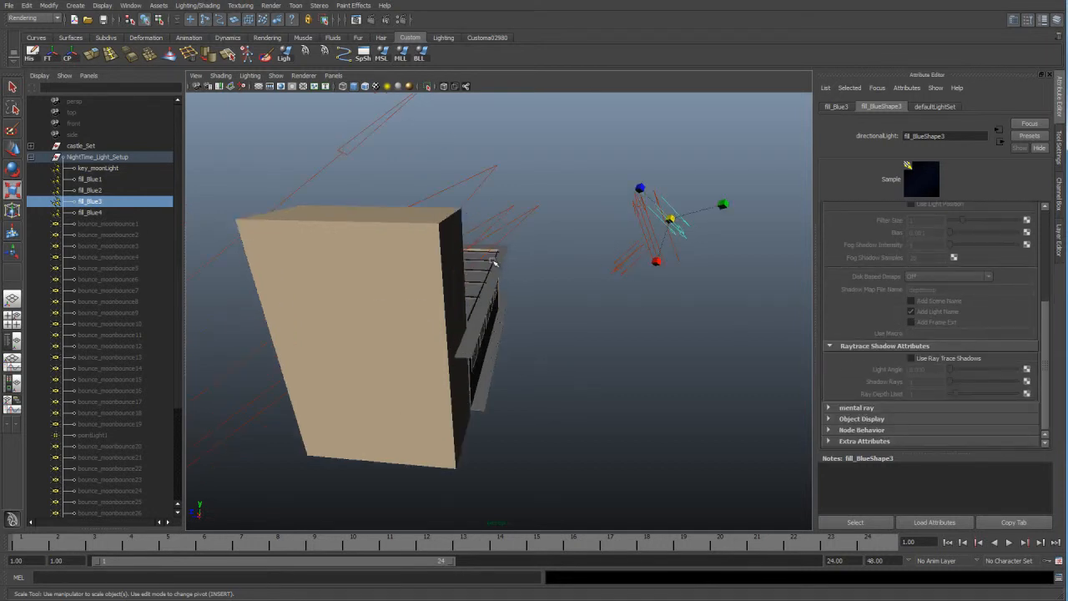
{"action": "middle_click_drag", "start_coordinate": [510, 310], "coordinate": [478, 275], "text": "alt"}
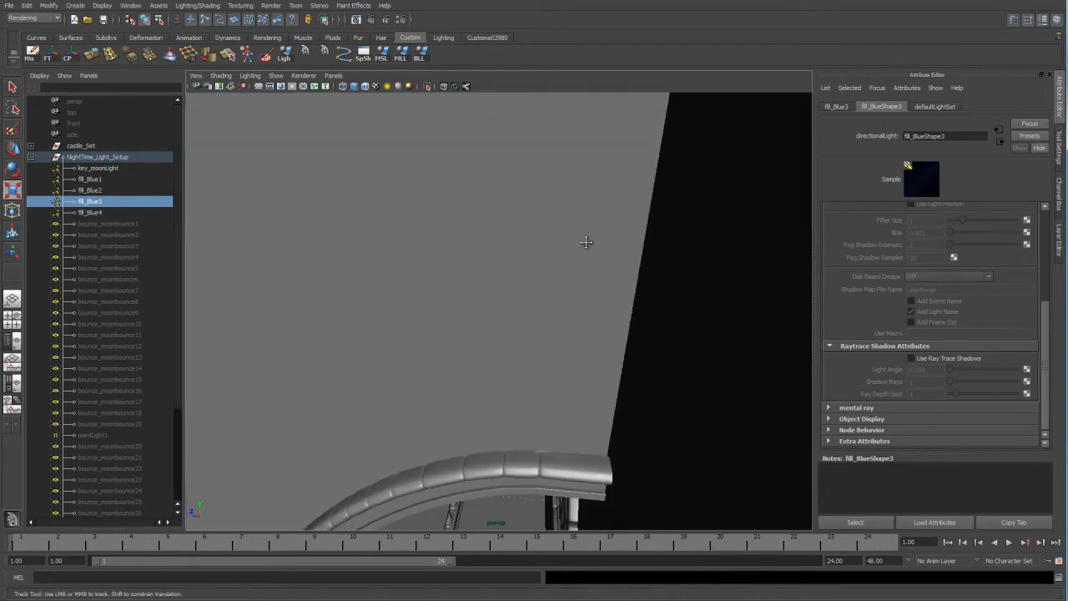
{"action": "left_click", "coordinate": [98, 224]}
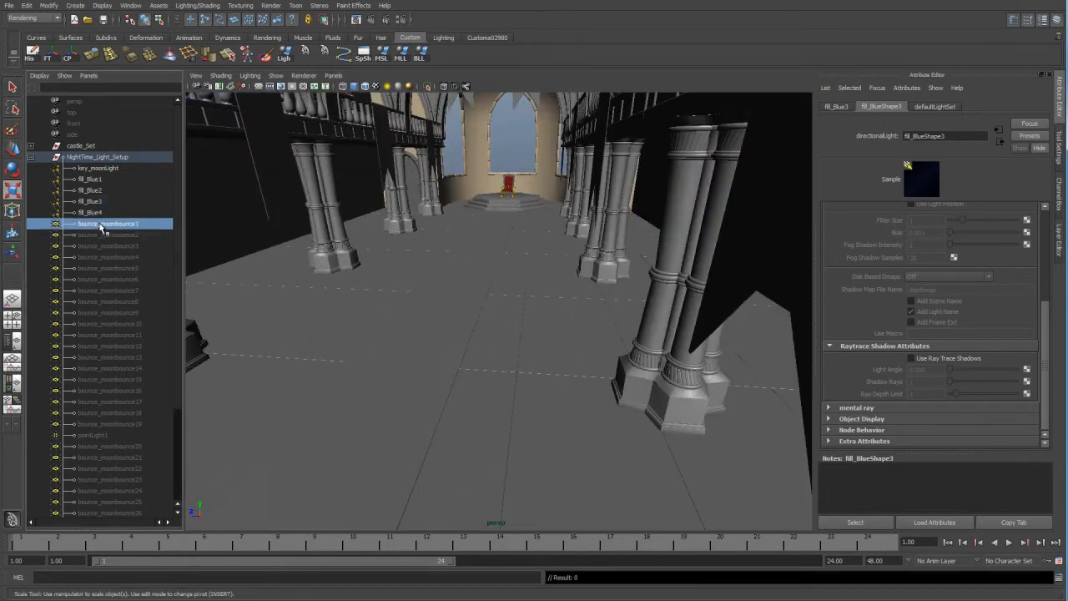
{"action": "left_click_drag", "start_coordinate": [456, 261], "coordinate": [434, 269], "text": "alt"}
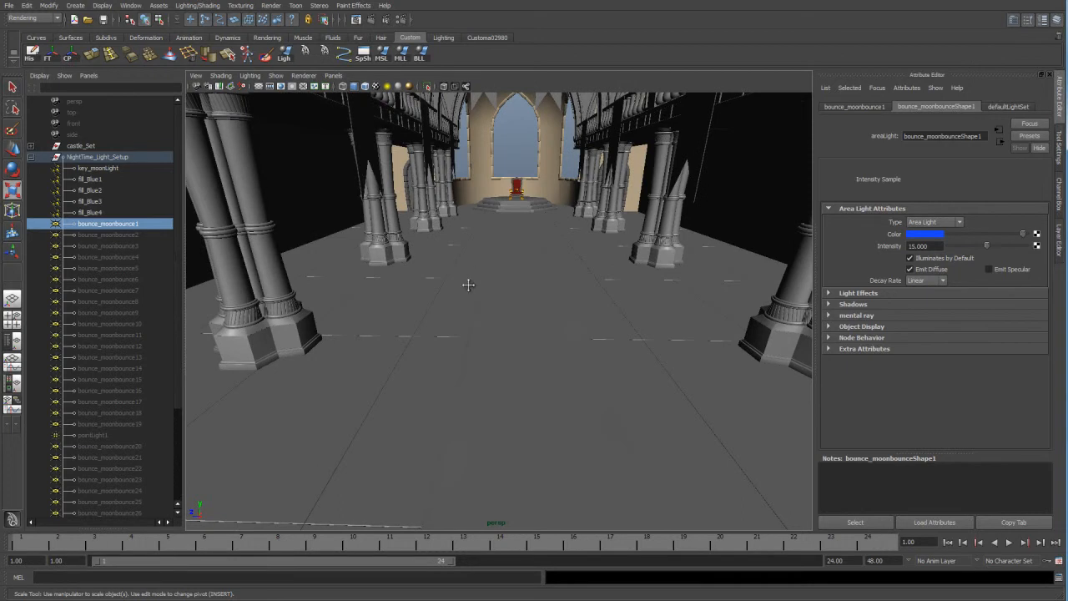
{"action": "middle_click_drag", "start_coordinate": [474, 274], "coordinate": [456, 308], "text": "alt"}
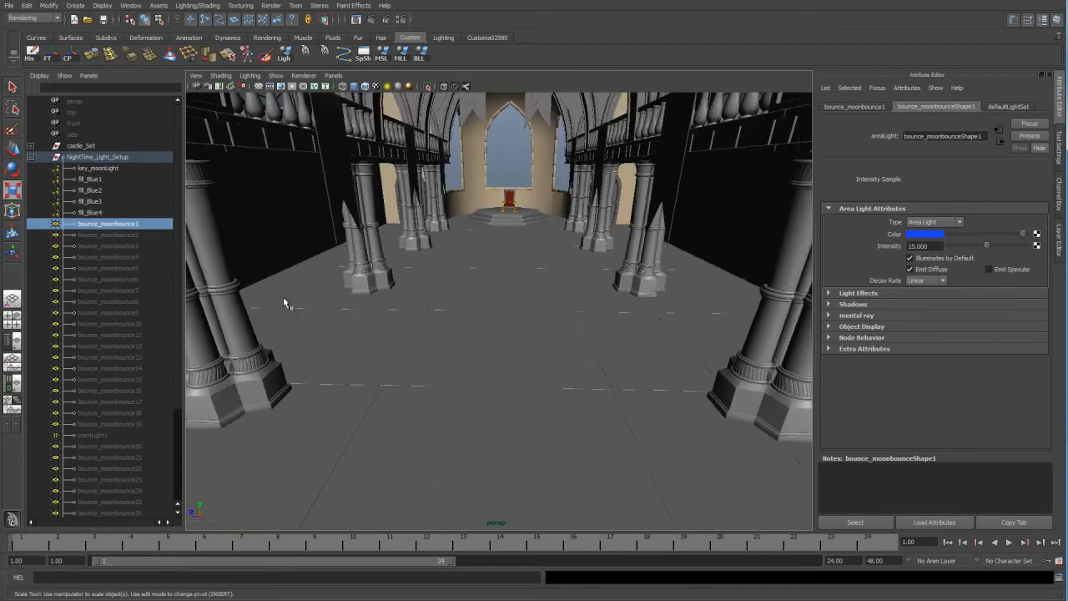
{"action": "left_click", "coordinate": [136, 314], "text": "shift"}
{"action": "left_click", "coordinate": [138, 424], "text": "shift"}
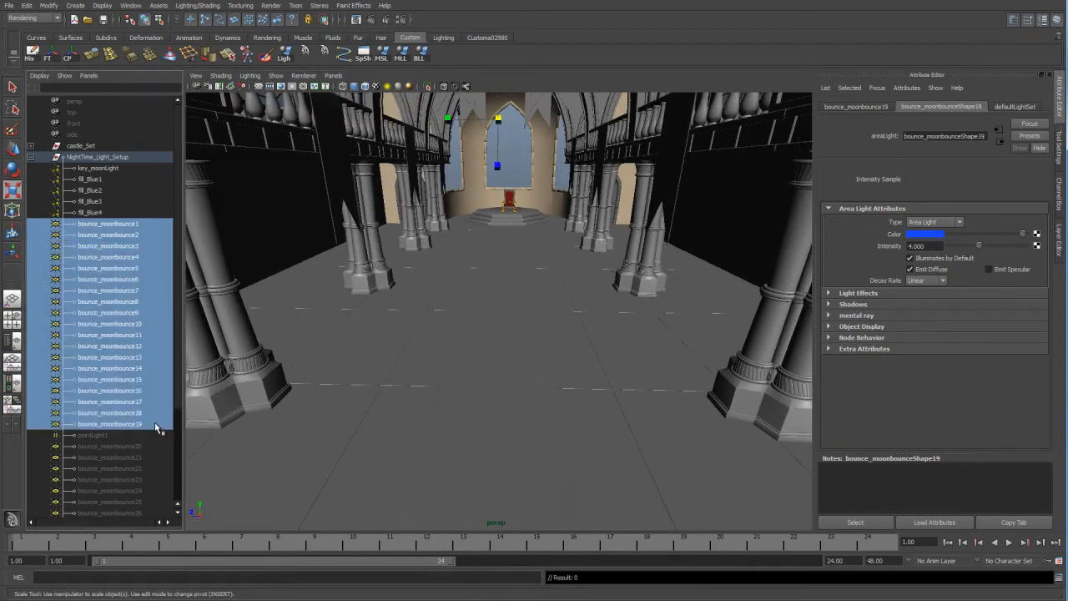
{"action": "key", "text": "shift+h"}
Extend the selection through bounce_moonbounce30, including pointLight1 and the flagbounce lights, make them all visible, and clear the selection.
{"action": "left_click_drag", "start_coordinate": [384, 247], "coordinate": [310, 355], "text": "alt"}
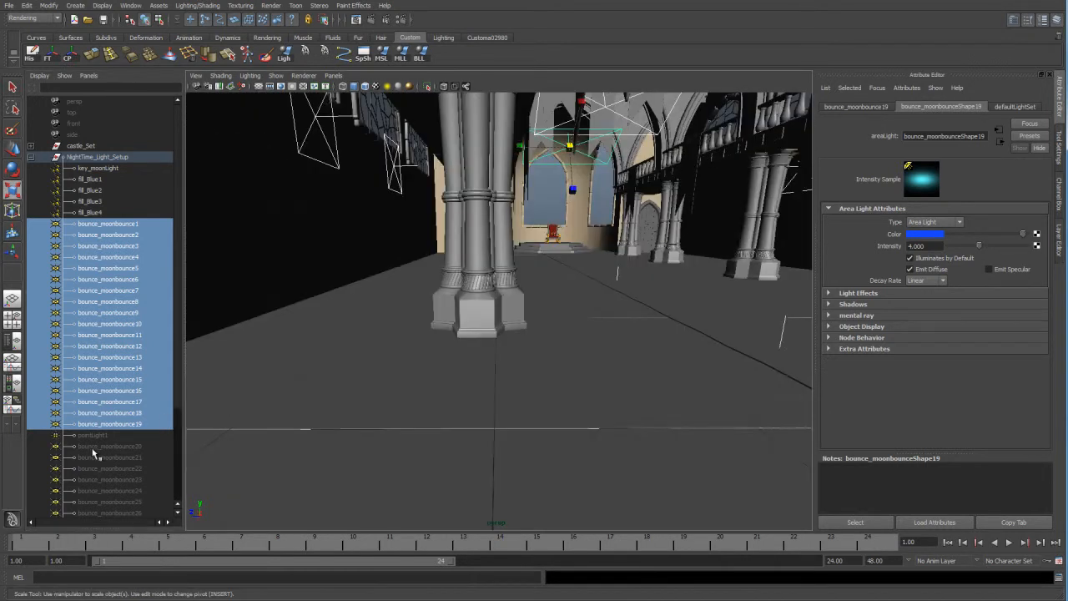
{"action": "scroll", "coordinate": [100, 443], "scroll_direction": "down", "scroll_amount": 4}
{"action": "left_click", "coordinate": [124, 491], "text": "shift"}
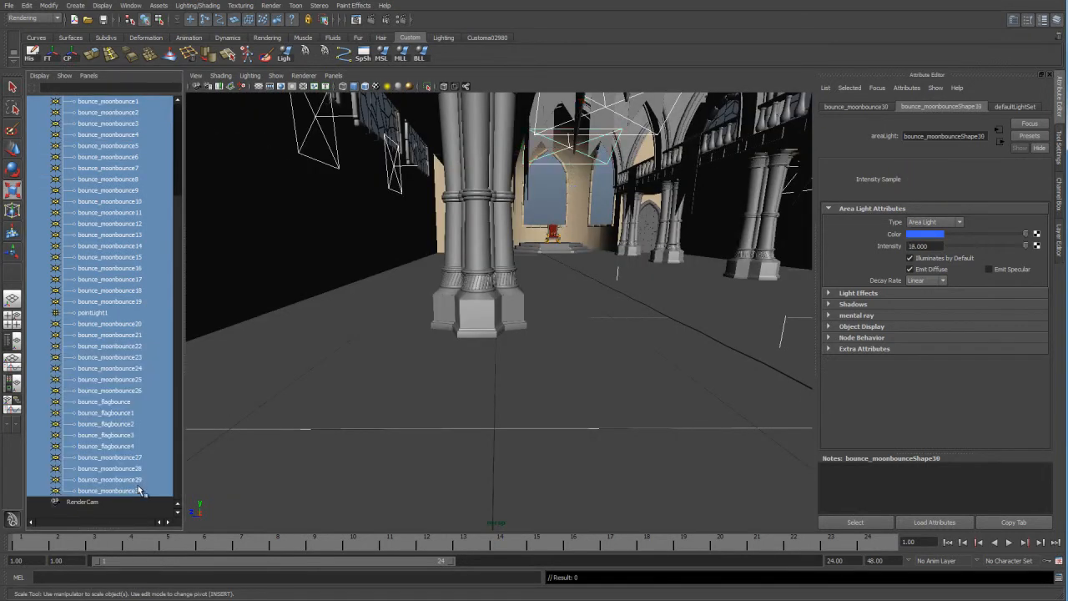
{"action": "left_click", "coordinate": [548, 345]}
Examine how the bounce lights are placed below the stained-glass windows along the upper gallery.
{"action": "left_click_drag", "start_coordinate": [548, 345], "coordinate": [536, 366], "text": "alt"}
{"action": "middle_click_drag", "start_coordinate": [536, 367], "coordinate": [536, 371], "text": "alt"}
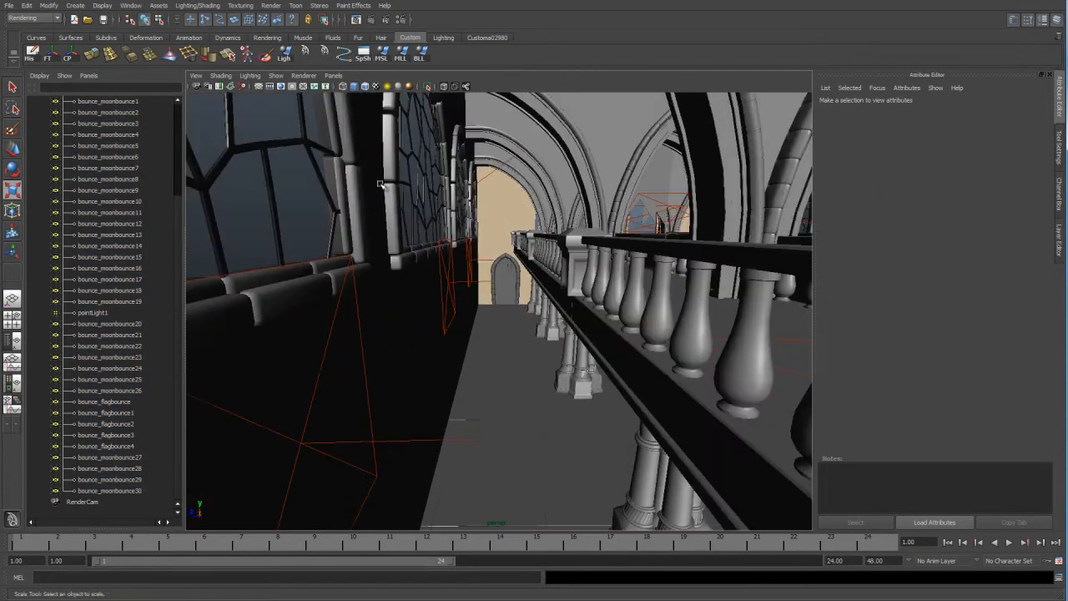
{"action": "middle_click_drag", "start_coordinate": [470, 257], "coordinate": [484, 280], "text": "alt"}
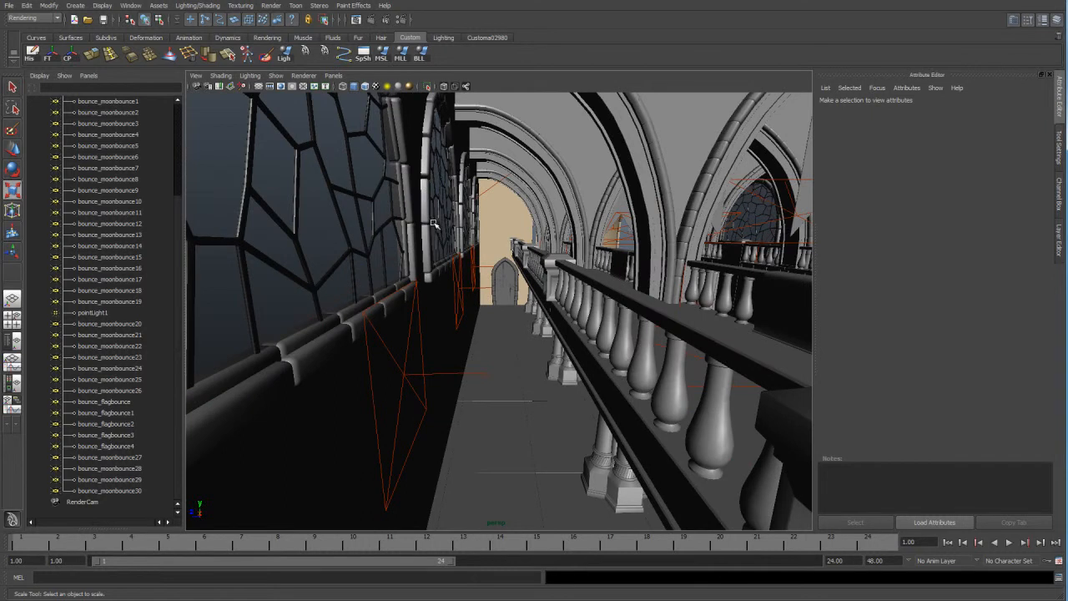
{"action": "mouse_move", "coordinate": [510, 302]}
{"action": "left_mouse_down", "text": "alt"}
{"action": "mouse_move", "coordinate": [528, 316]}
{"action": "mouse_move", "coordinate": [517, 309]}
{"action": "left_mouse_up", "text": "alt"}
{"action": "right_click_drag", "start_coordinate": [542, 275], "coordinate": [480, 256], "text": "alt"}
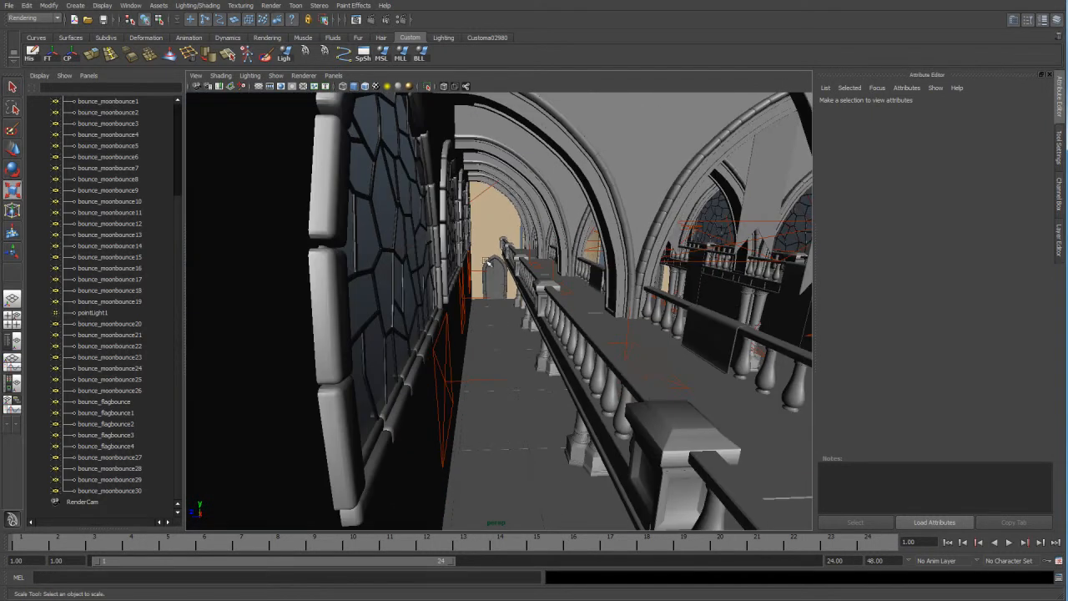
{"action": "middle_click_drag", "start_coordinate": [613, 335], "coordinate": [603, 351], "text": "alt"}
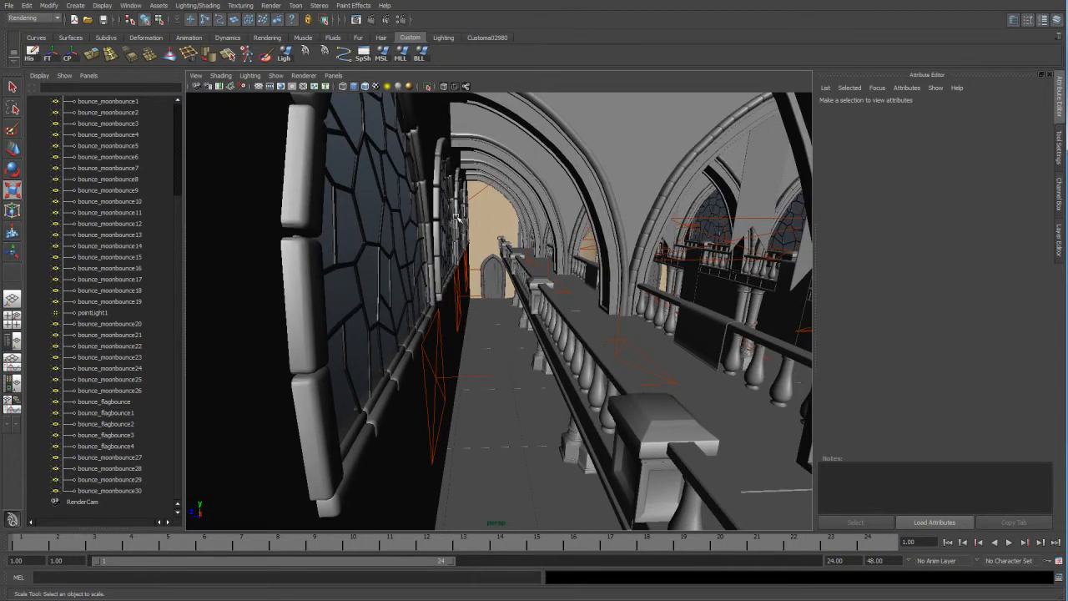
{"action": "left_click_drag", "start_coordinate": [471, 289], "coordinate": [463, 255], "text": "alt"}
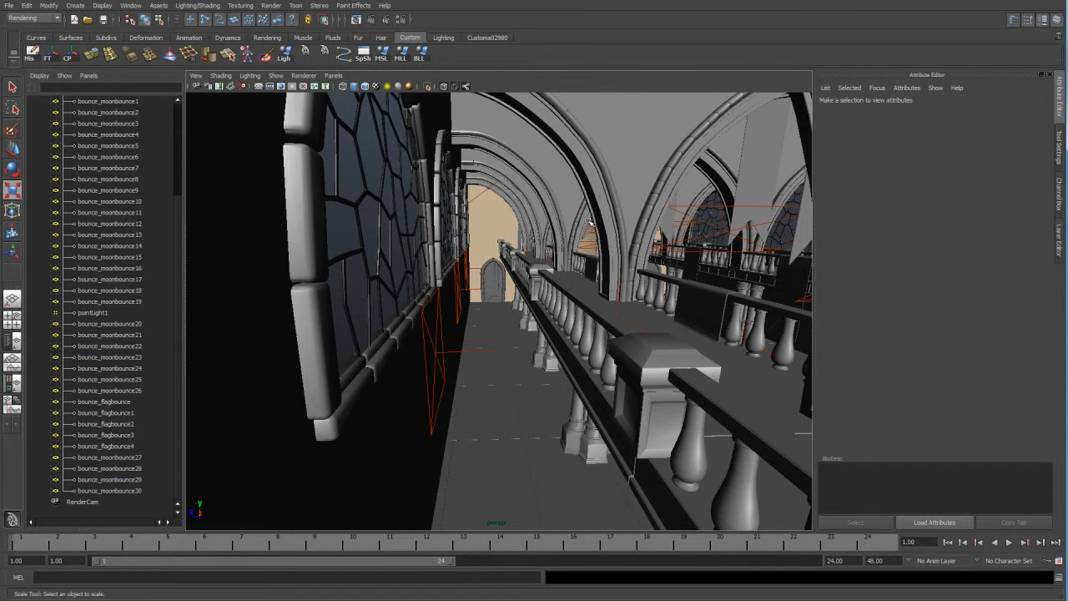
{"action": "middle_click_drag", "start_coordinate": [506, 322], "coordinate": [507, 322], "text": "alt"}
{"action": "middle_click_drag", "start_coordinate": [486, 309], "coordinate": [449, 296], "text": "alt"}
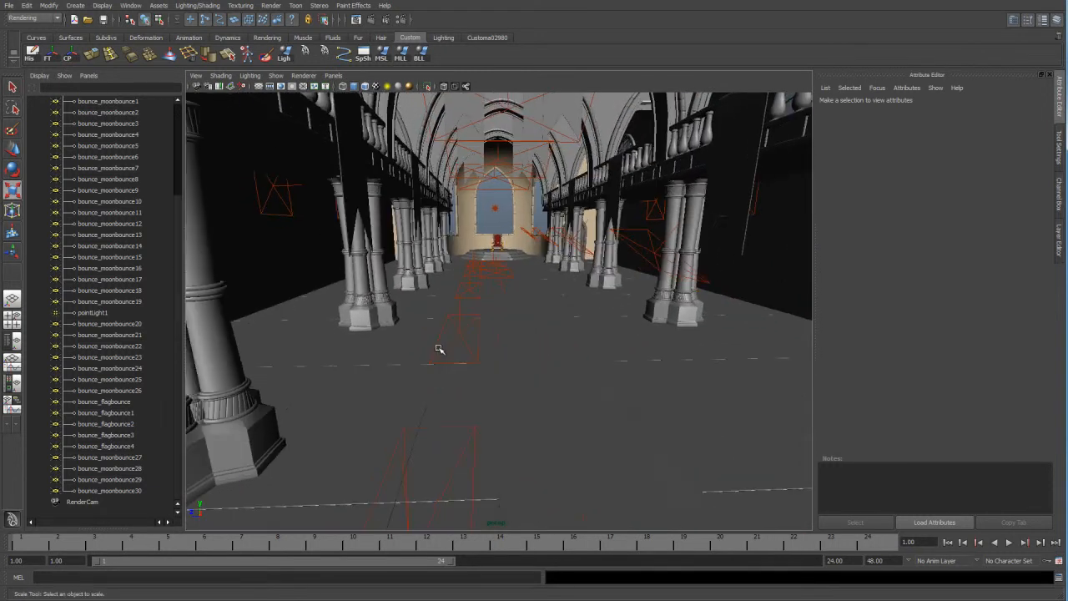
Examine the bounce lights along the hall floor and review the area light attributes of bounce_moonbounce20 and bounce_moonbounce25.
{"action": "right_click_drag", "start_coordinate": [323, 305], "coordinate": [441, 377], "text": "alt"}
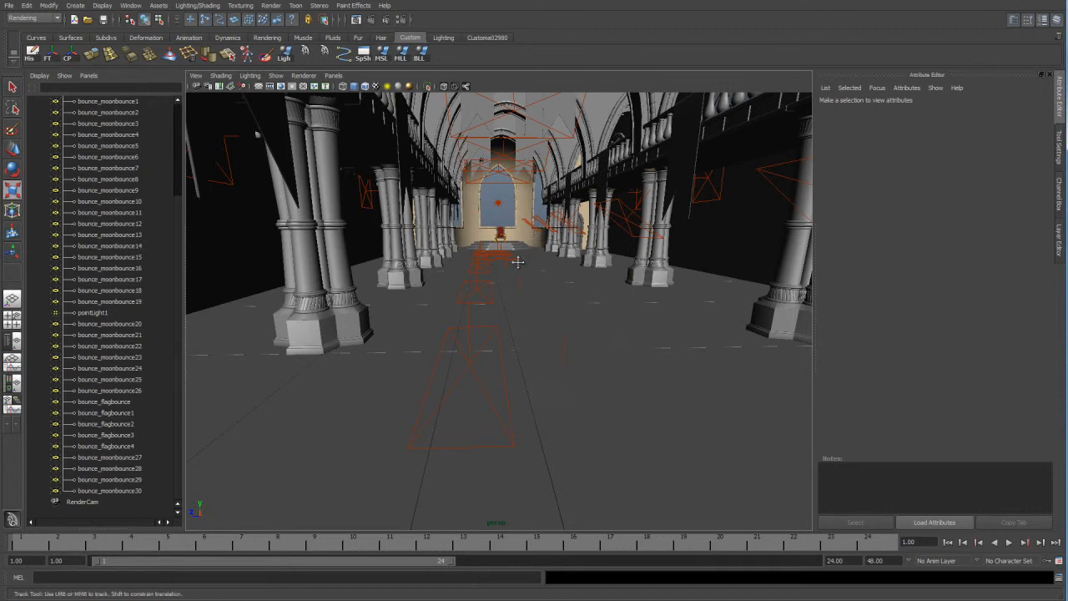
{"action": "middle_click_drag", "start_coordinate": [523, 257], "coordinate": [508, 267], "text": "alt"}
{"action": "right_click_drag", "start_coordinate": [508, 267], "coordinate": [456, 374], "text": "alt"}
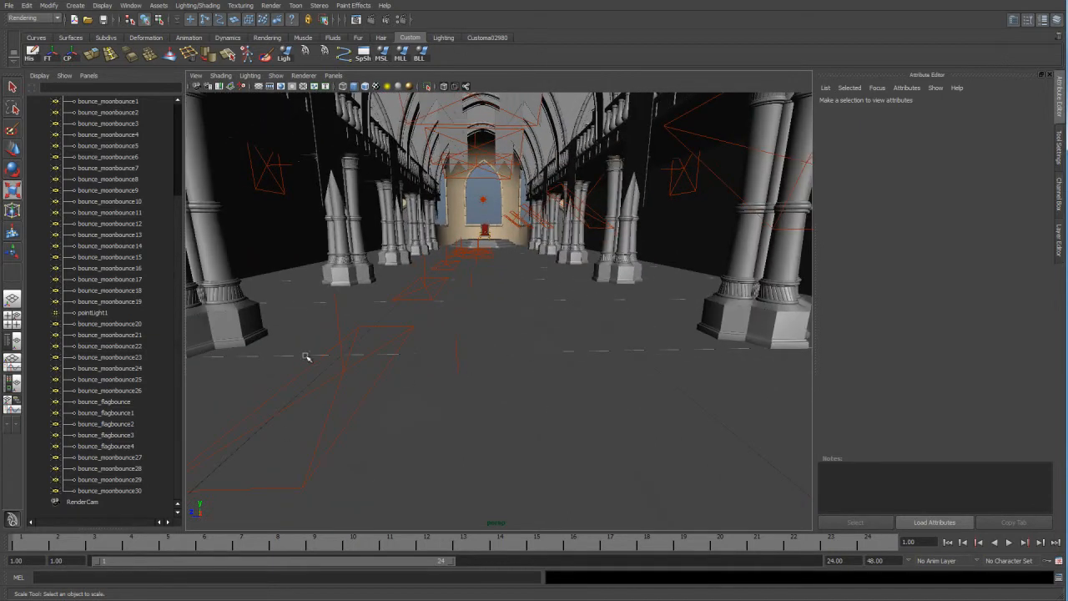
{"action": "right_click_drag", "start_coordinate": [399, 261], "coordinate": [296, 398], "text": "alt"}
{"action": "key", "text": "r"}
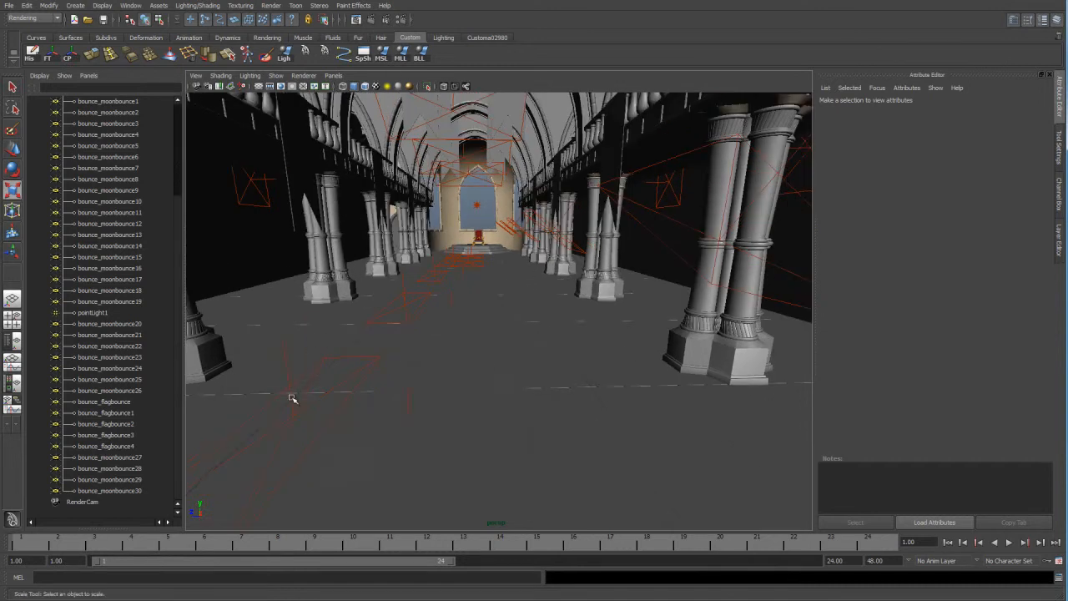
{"action": "left_click", "coordinate": [292, 399]}
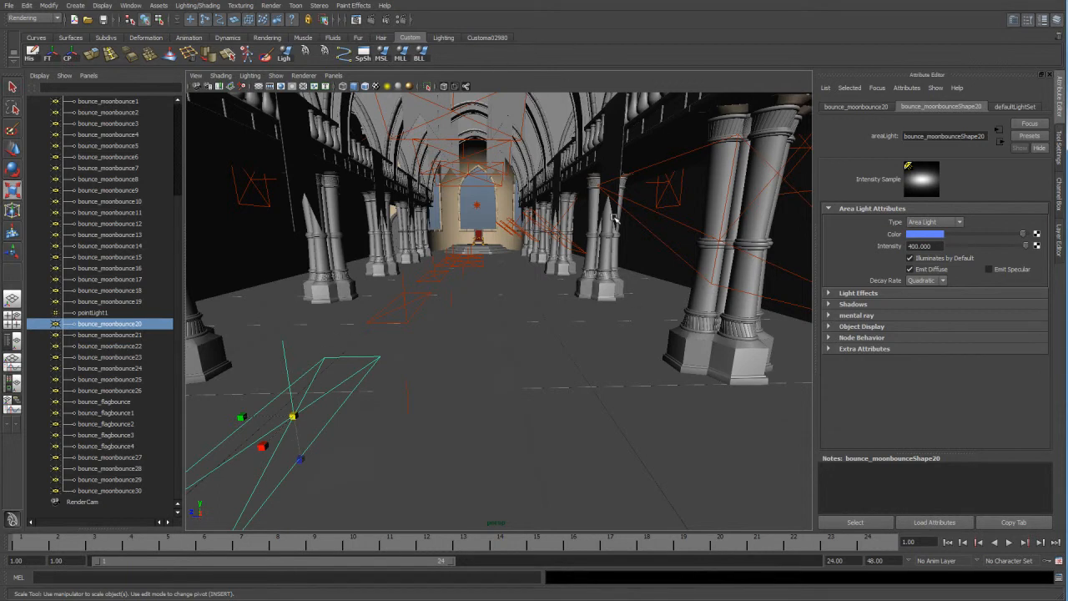
{"action": "left_click_drag", "start_coordinate": [265, 457], "coordinate": [412, 422], "text": "alt"}
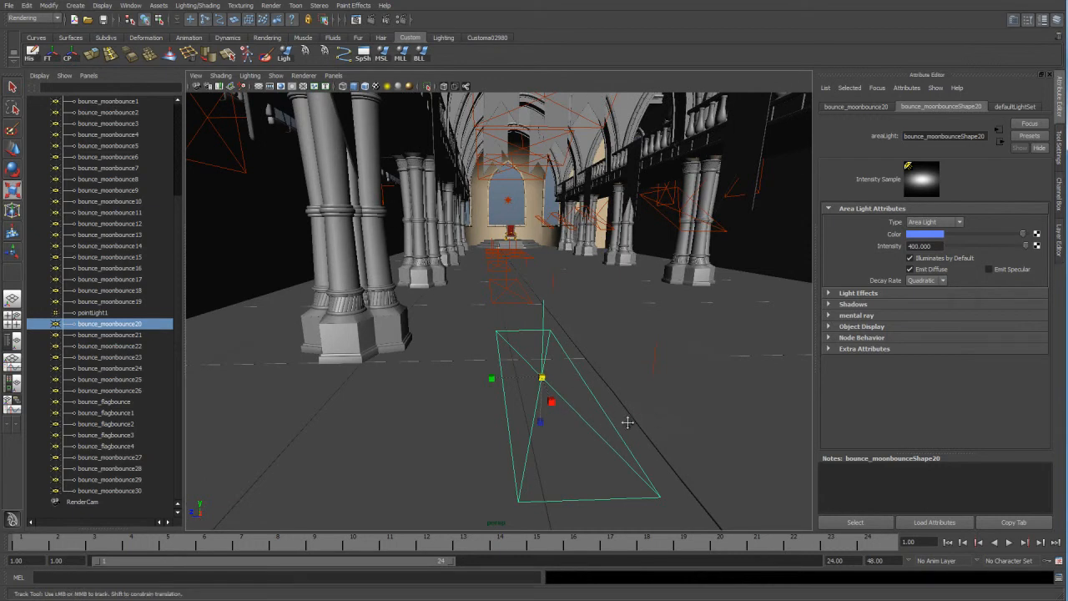
{"action": "left_click_drag", "start_coordinate": [655, 417], "coordinate": [627, 429], "text": "alt"}
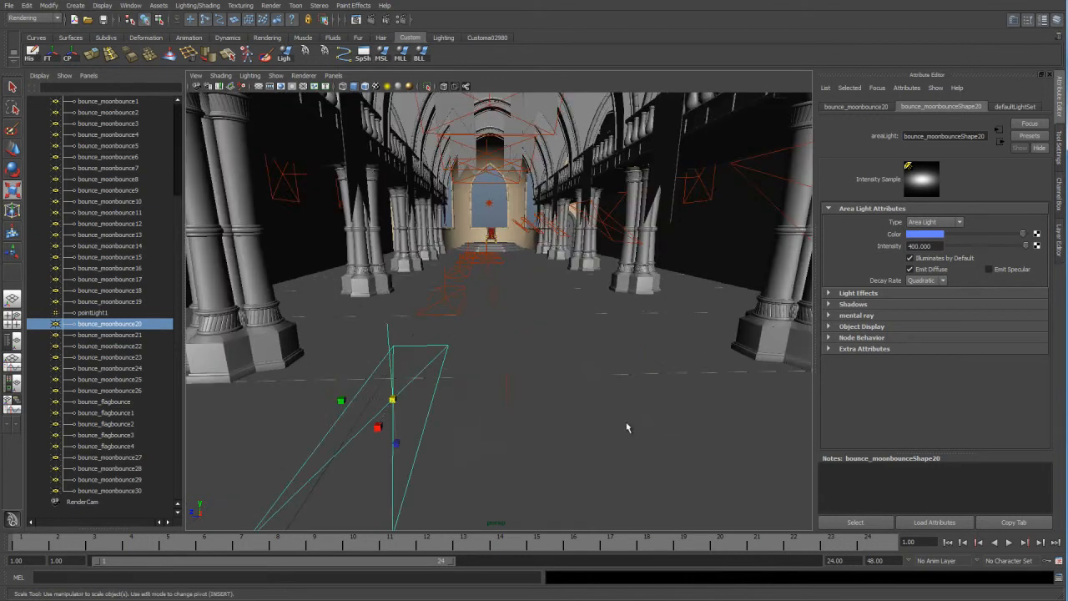
{"action": "left_click", "coordinate": [488, 264]}
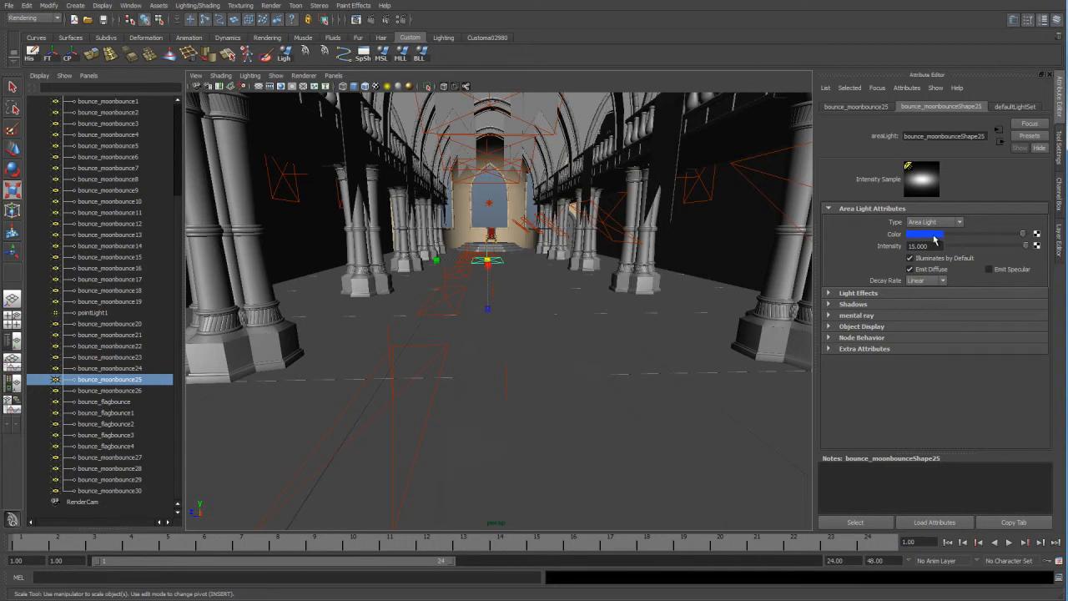
Pick the red carpet and the marble floor, and display the hall with textures to check the surfaces receiving the bounce light.
{"action": "left_click", "coordinate": [506, 373]}
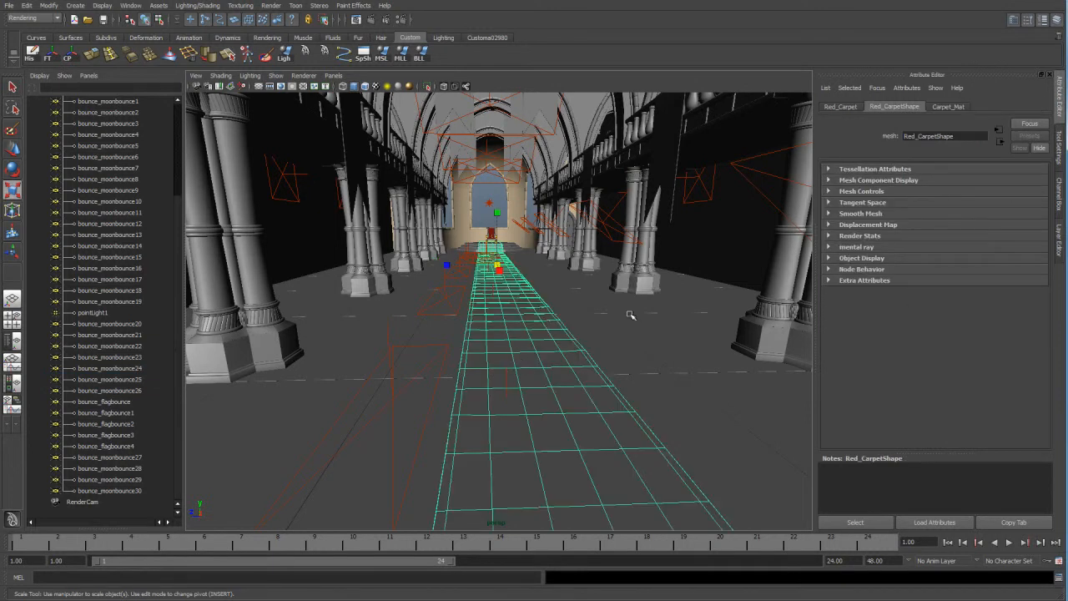
{"action": "left_click", "coordinate": [575, 330]}
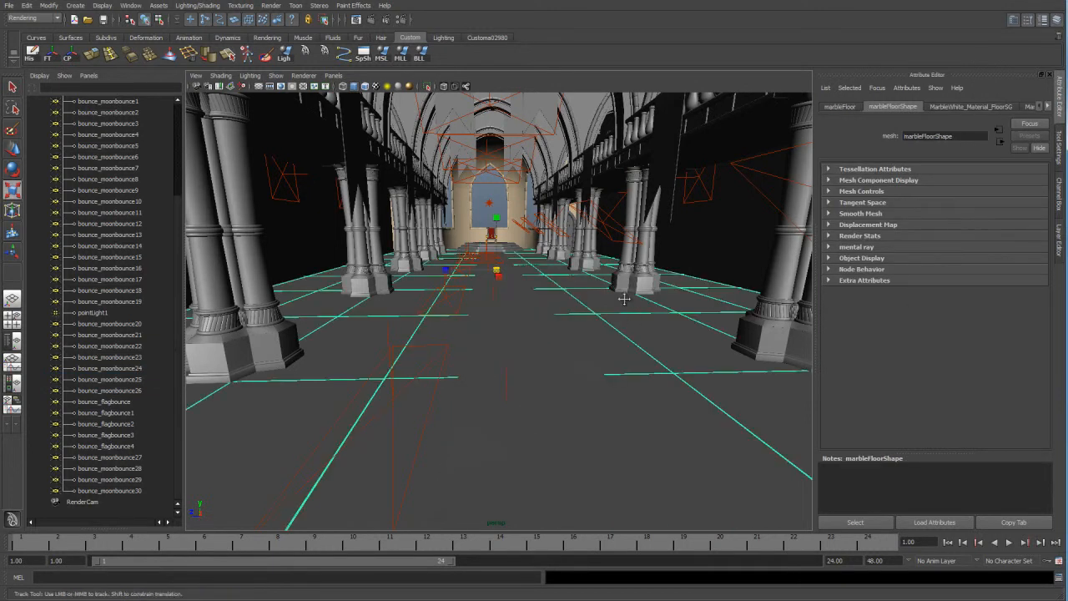
{"action": "left_click_drag", "start_coordinate": [586, 304], "coordinate": [601, 312], "text": "alt"}
{"action": "right_click_drag", "start_coordinate": [600, 312], "coordinate": [641, 334], "text": "alt"}
{"action": "mouse_move", "coordinate": [641, 334]}
{"action": "left_mouse_down", "text": "alt"}
{"action": "mouse_move", "coordinate": [690, 292]}
{"action": "mouse_move", "coordinate": [681, 265]}
{"action": "mouse_move", "coordinate": [636, 265]}
{"action": "left_mouse_up", "text": "alt"}
{"action": "key", "text": "6"}
{"action": "key", "text": "r"}
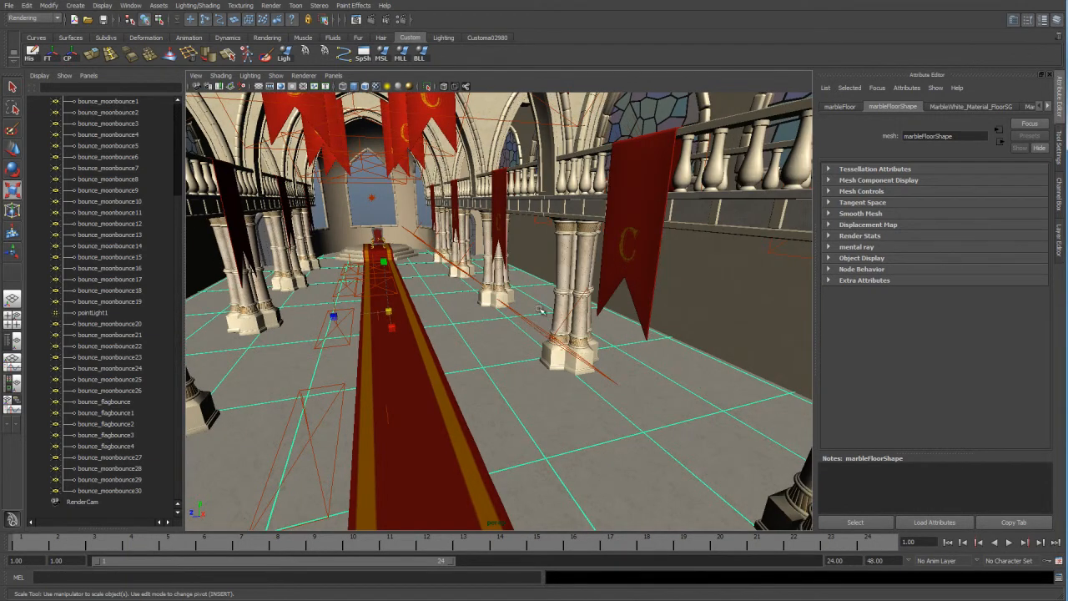
Select bounce_flagbounce2 and examine its attributes and its placement relative to the hanging red banners.
{"action": "left_click", "coordinate": [551, 332]}
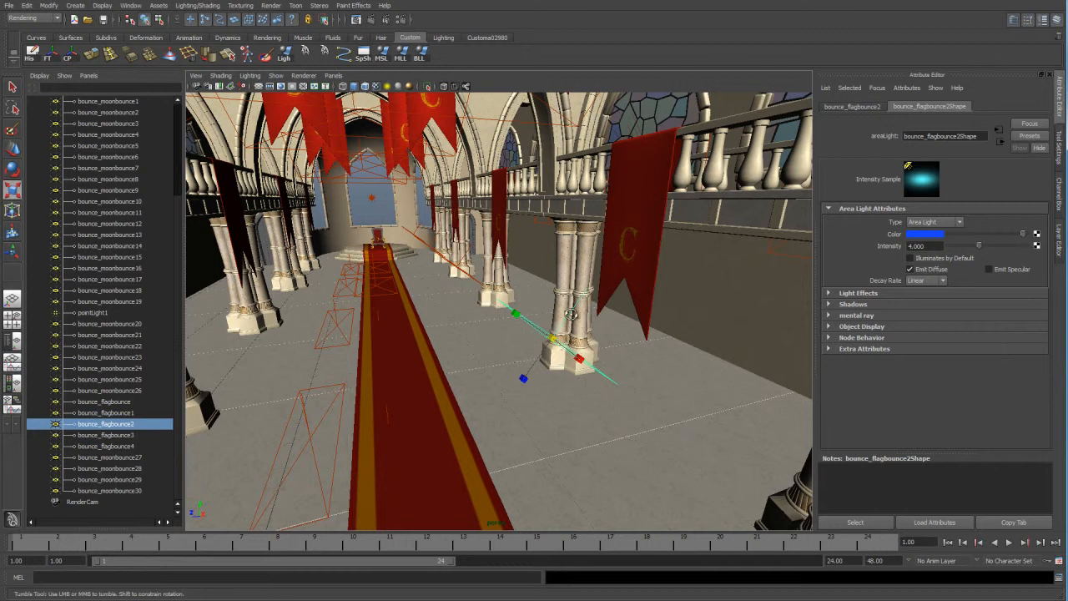
{"action": "left_click_drag", "start_coordinate": [563, 347], "coordinate": [612, 297], "text": "alt"}
{"action": "left_click_drag", "start_coordinate": [429, 229], "coordinate": [430, 211], "text": "alt"}
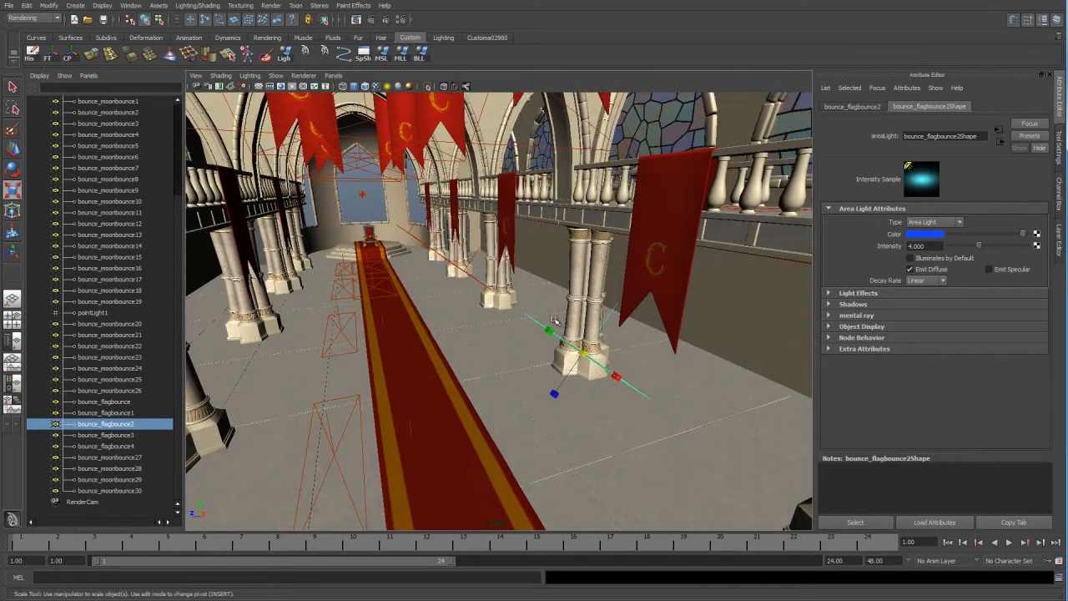
{"action": "left_click_drag", "start_coordinate": [608, 340], "coordinate": [593, 338], "text": "alt"}
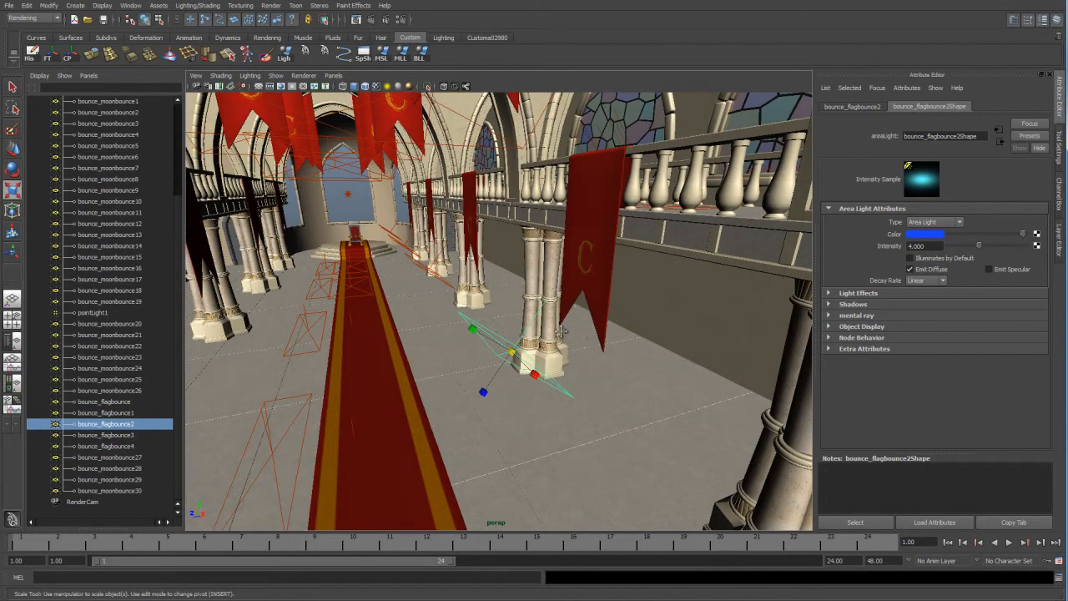
{"action": "middle_click_drag", "start_coordinate": [419, 289], "coordinate": [459, 341], "text": "alt"}
{"action": "scroll", "coordinate": [459, 343], "scroll_direction": "up", "scroll_amount": 4}
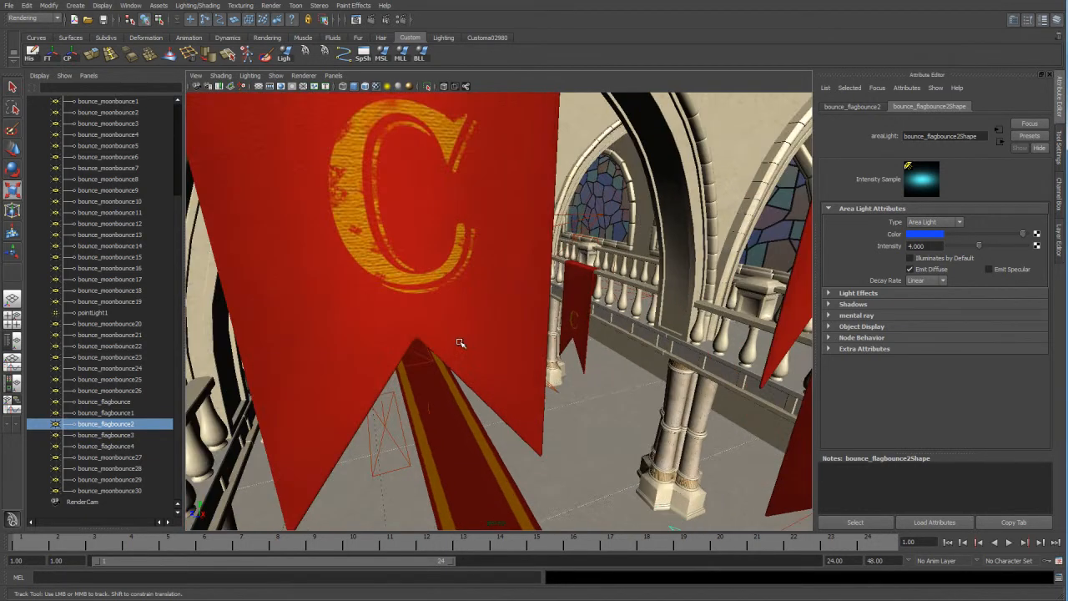
Select bounce_moonbounce17 in wireframe display, return to textured shading, and examine the bounce lights around the gallery and throne end.
{"action": "key", "text": "4"}
{"action": "left_click_drag", "start_coordinate": [467, 342], "coordinate": [515, 357], "text": "alt"}
{"action": "left_click", "coordinate": [516, 357]}
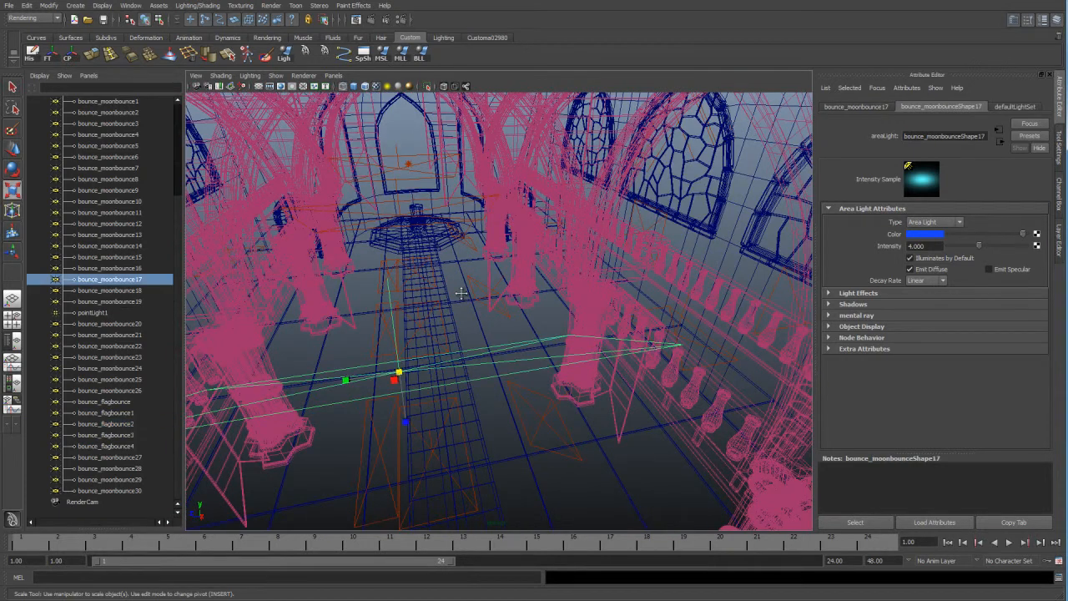
{"action": "key", "text": "6"}
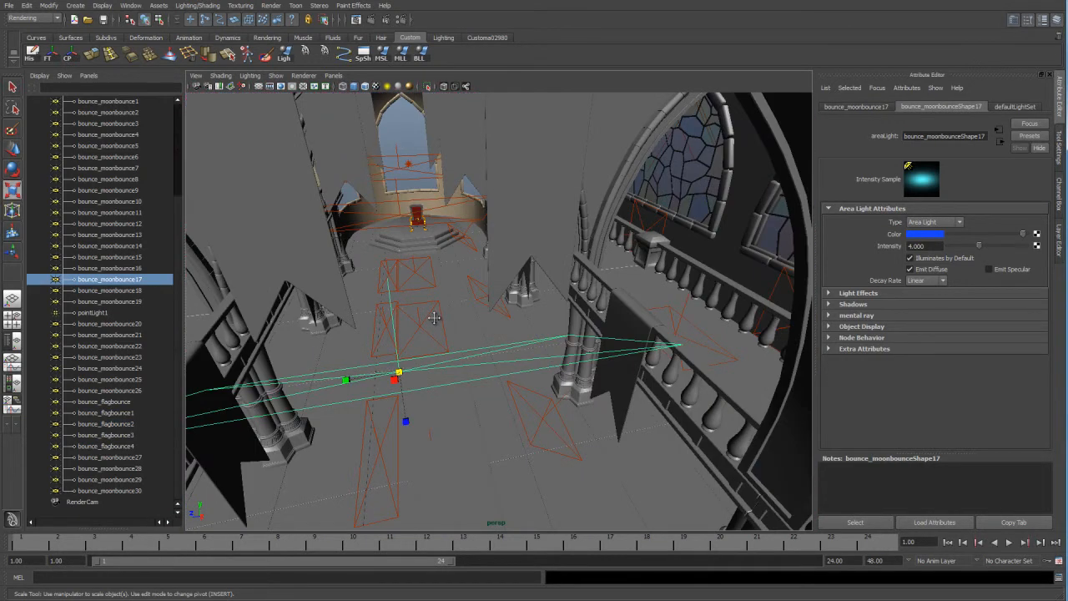
{"action": "middle_click_drag", "start_coordinate": [611, 274], "coordinate": [402, 256], "text": "alt"}
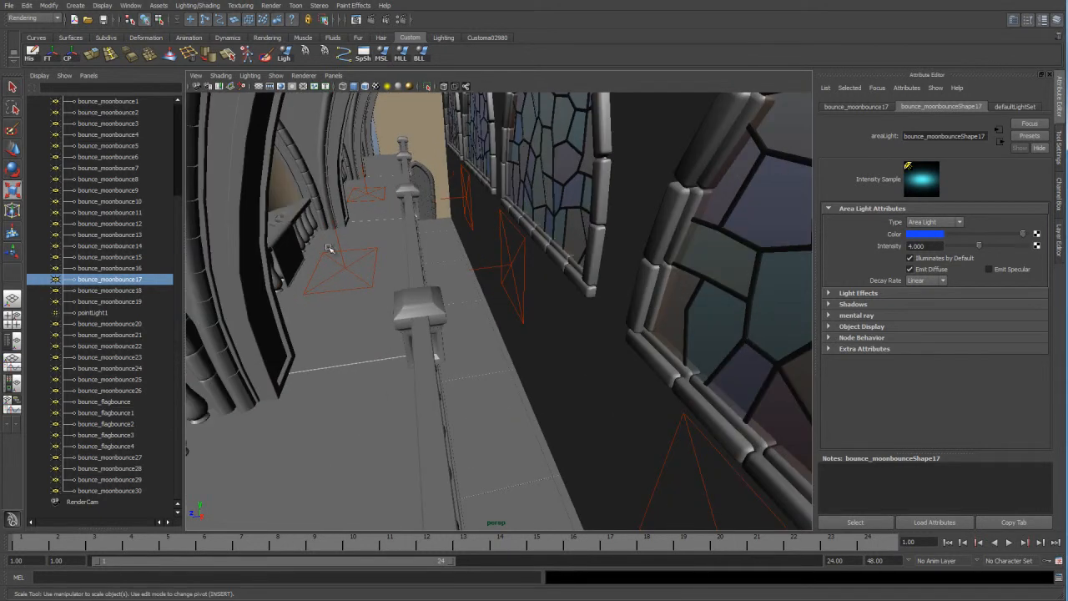
{"action": "middle_click_drag", "start_coordinate": [323, 284], "coordinate": [445, 307], "text": "alt"}
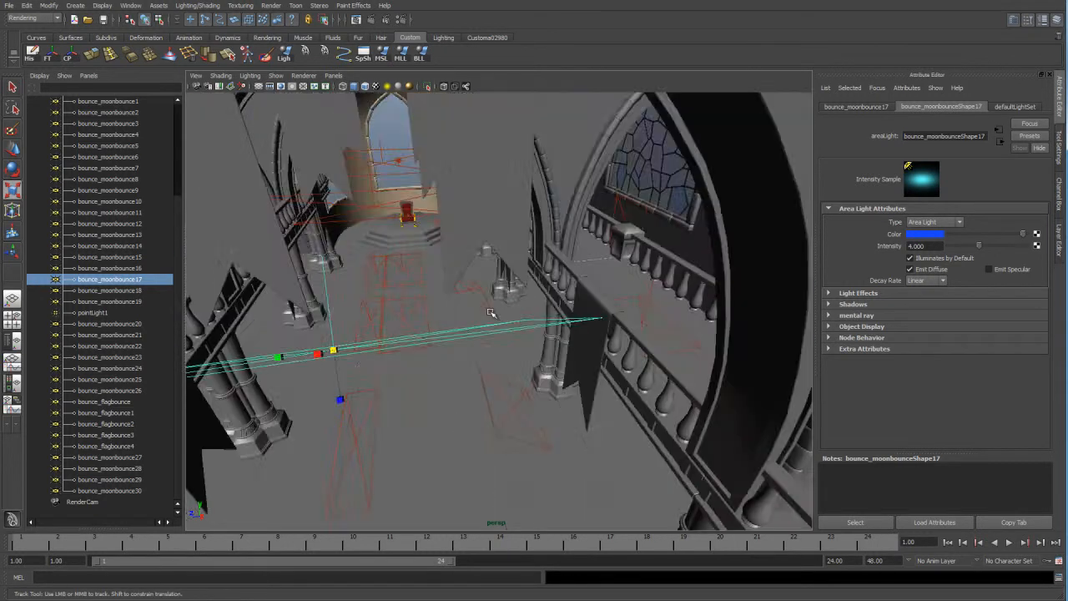
{"action": "right_click_drag", "start_coordinate": [446, 308], "coordinate": [529, 291], "text": "alt"}
{"action": "left_click_drag", "start_coordinate": [568, 322], "coordinate": [606, 278], "text": "alt"}
{"action": "right_click_drag", "start_coordinate": [605, 279], "coordinate": [490, 369], "text": "alt"}
{"action": "left_click_drag", "start_coordinate": [490, 369], "coordinate": [480, 225], "text": "alt"}
Select pointLight1 above the throne, frame it, and examine its attributes and position in front of the central window.
{"action": "left_click", "coordinate": [448, 125]}
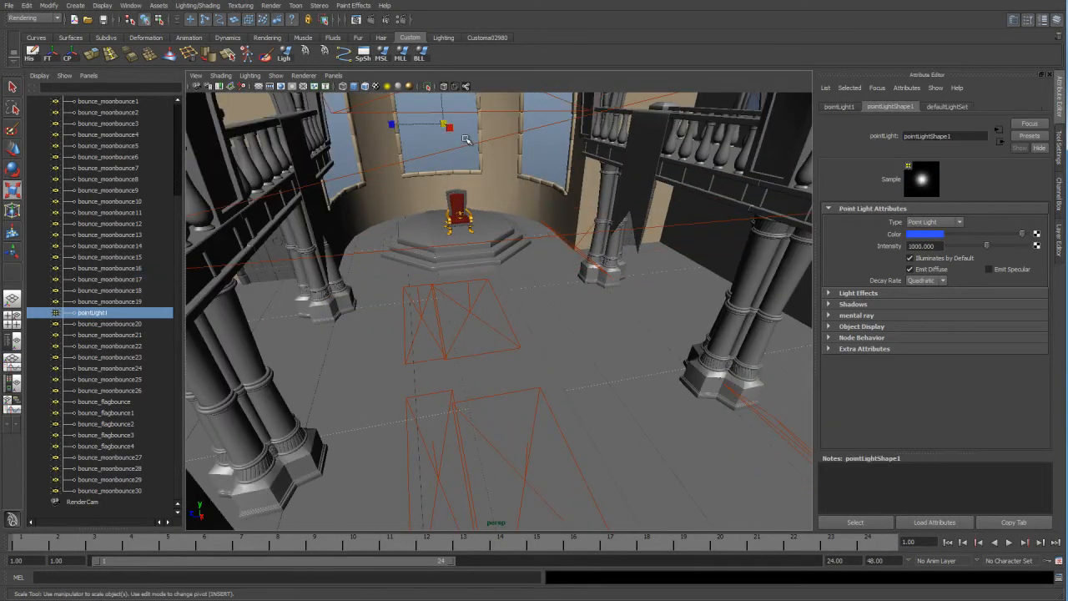
{"action": "key", "text": "f"}
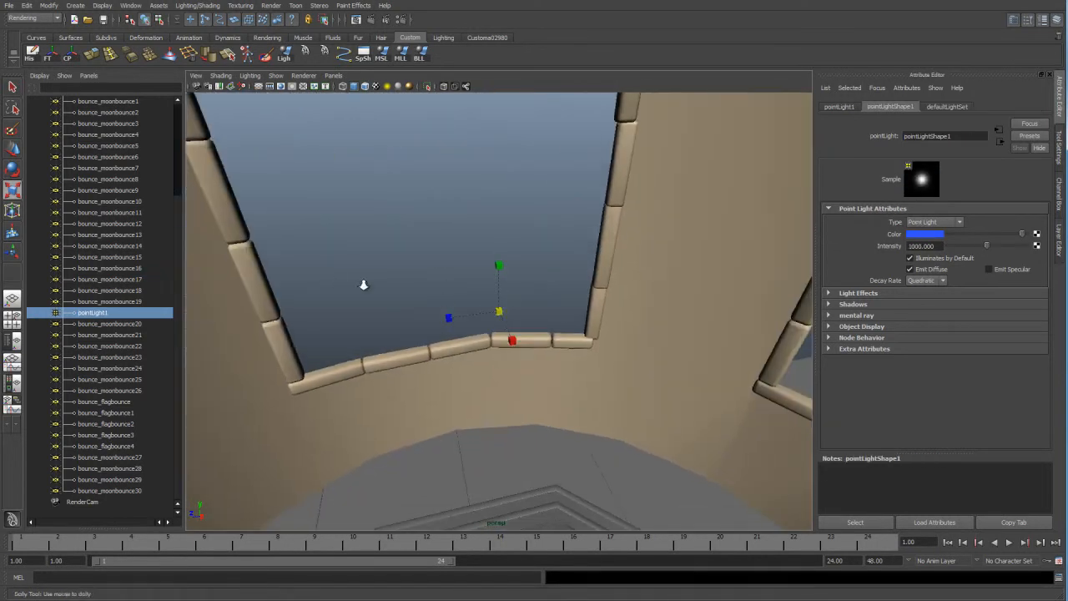
{"action": "right_click_drag", "start_coordinate": [574, 333], "coordinate": [374, 327], "text": "alt"}
{"action": "left_click_drag", "start_coordinate": [551, 374], "coordinate": [522, 283], "text": "alt"}
{"action": "right_click_drag", "start_coordinate": [576, 318], "coordinate": [517, 327], "text": "alt"}
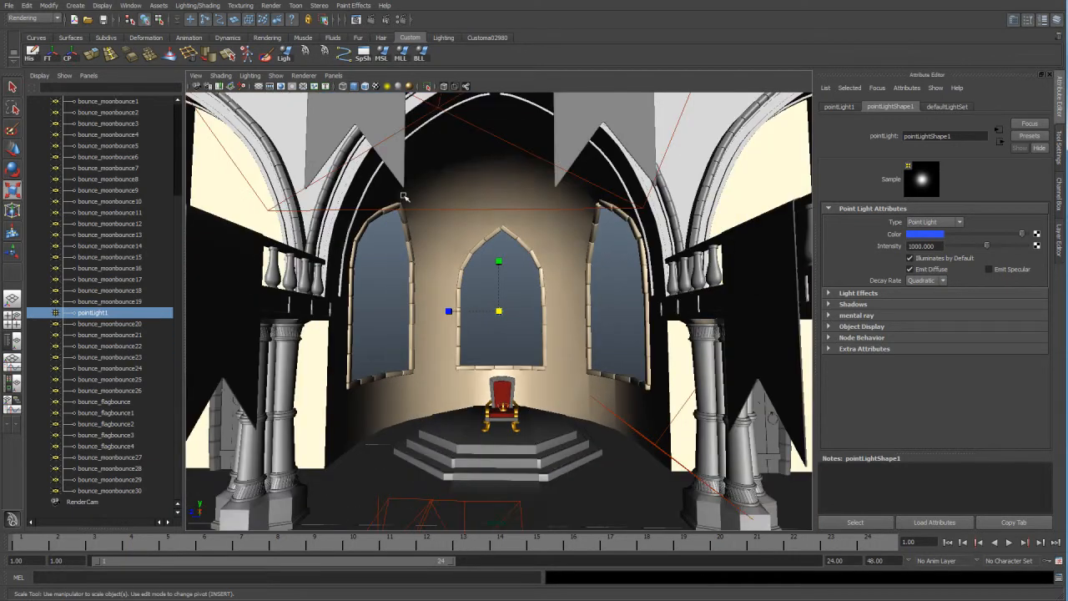
{"action": "left_click_drag", "start_coordinate": [595, 341], "coordinate": [608, 346], "text": "alt"}
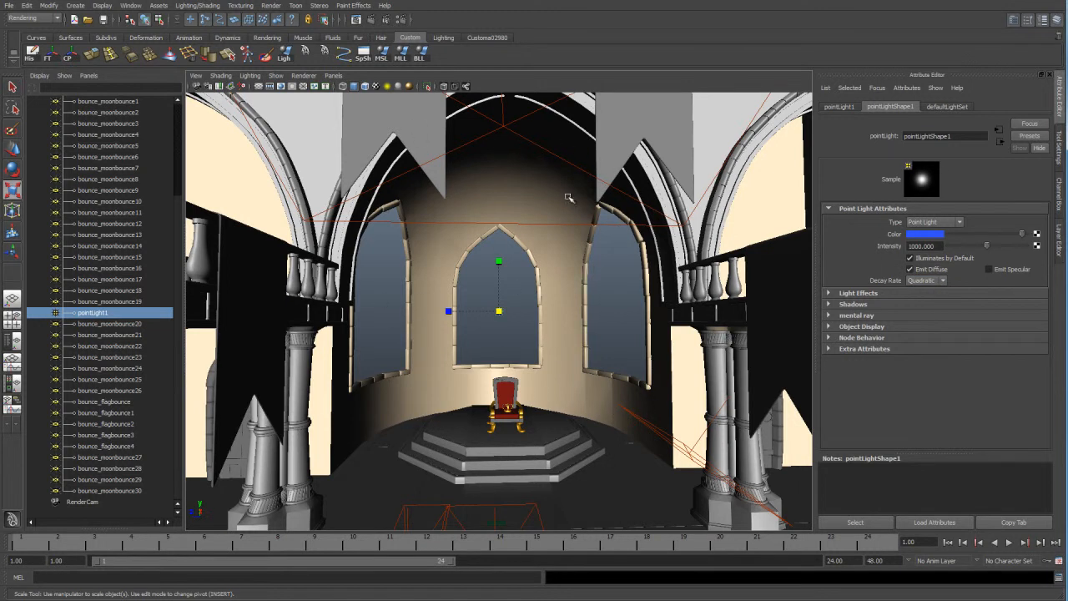
Look through RenderCam, clear the light selection, and render the current frame of the castle hall.
{"action": "right_click_drag", "start_coordinate": [516, 407], "coordinate": [489, 372], "text": "alt"}
{"action": "key", "text": "r"}
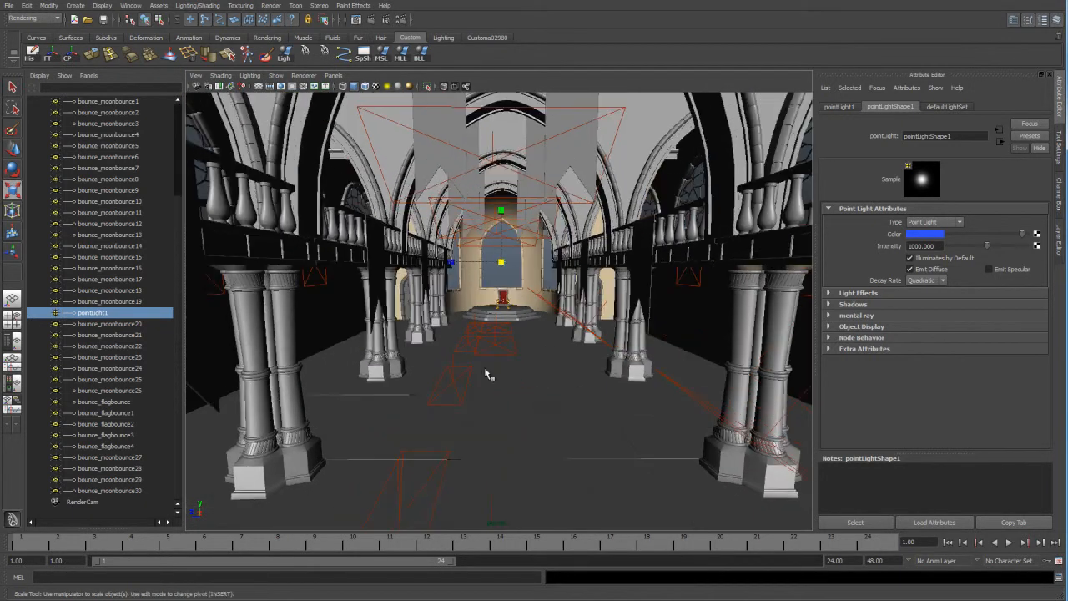
{"action": "left_click", "coordinate": [336, 76]}
{"action": "mouse_move", "coordinate": [340, 87]}
{"action": "left_click", "coordinate": [438, 89]}
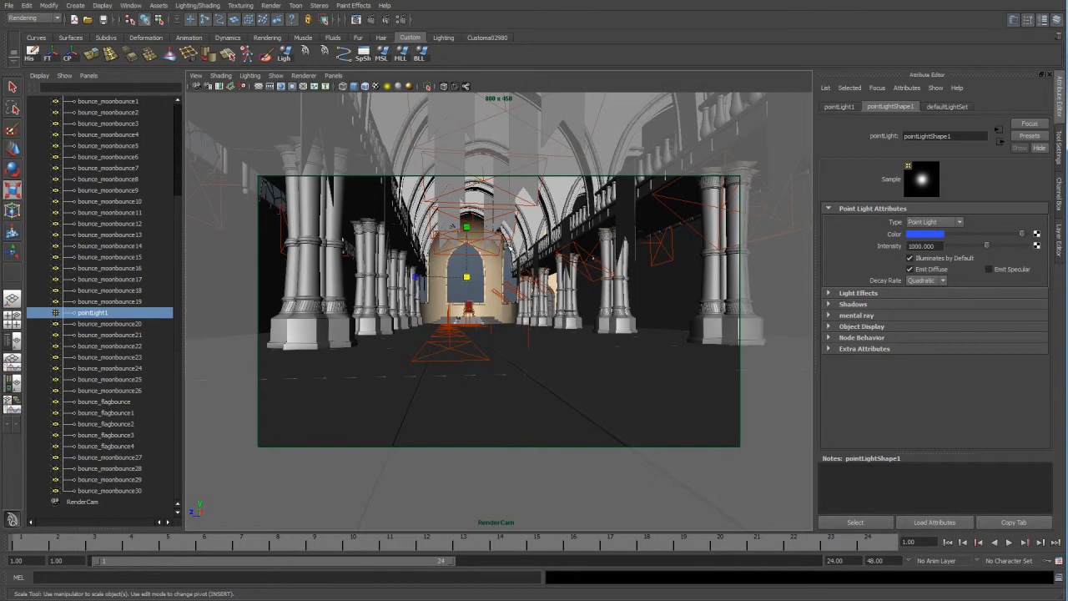
{"action": "left_click", "coordinate": [476, 264]}
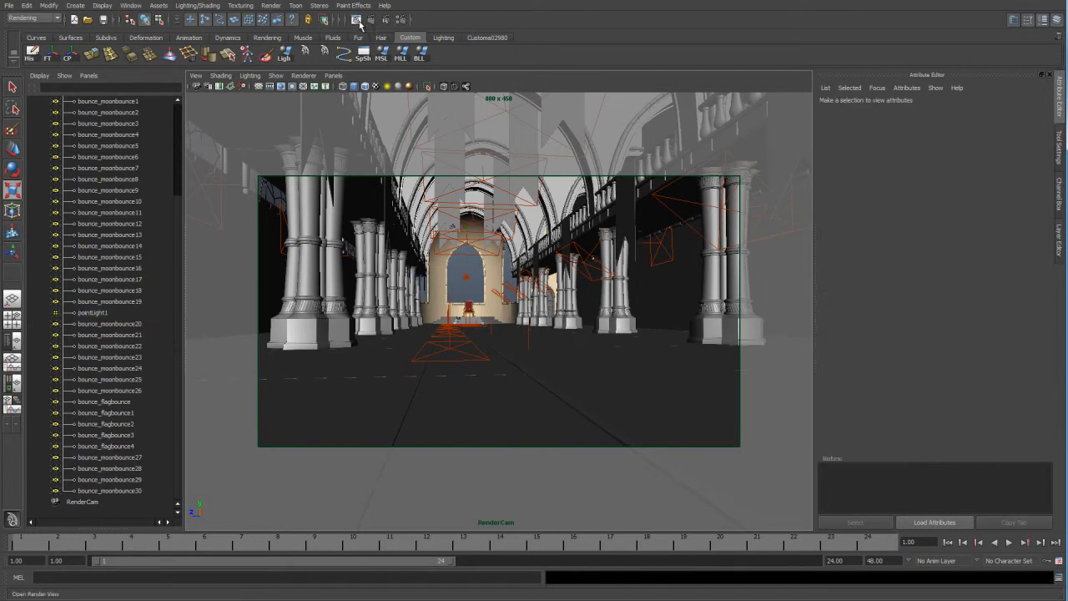
{"action": "left_click", "coordinate": [373, 20]}
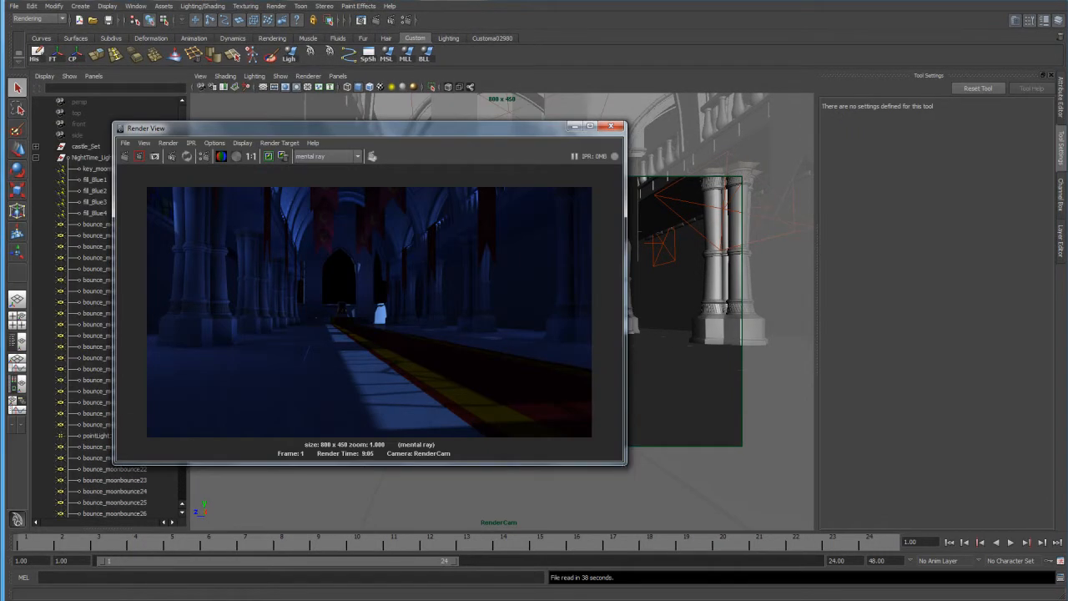
Examine the rendered night-time hall image, comparing the moonlit floor, columns and banners with the light list.
{"action": "left_click_drag", "start_coordinate": [408, 128], "coordinate": [390, 119]}
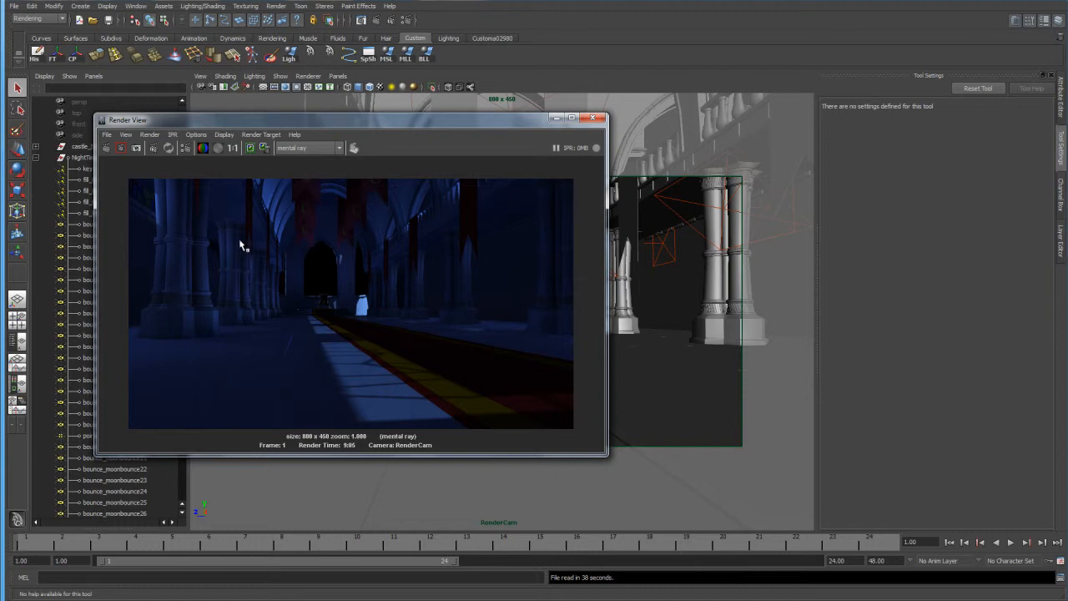
{"action": "left_click_drag", "start_coordinate": [269, 120], "coordinate": [313, 122]}
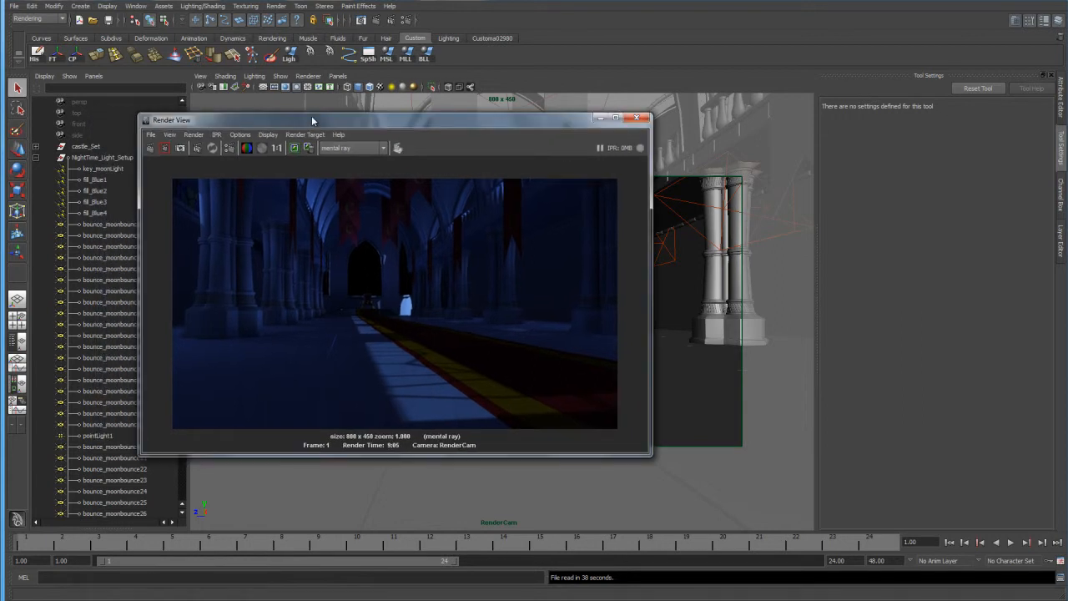
{"action": "left_click_drag", "start_coordinate": [381, 119], "coordinate": [435, 124]}
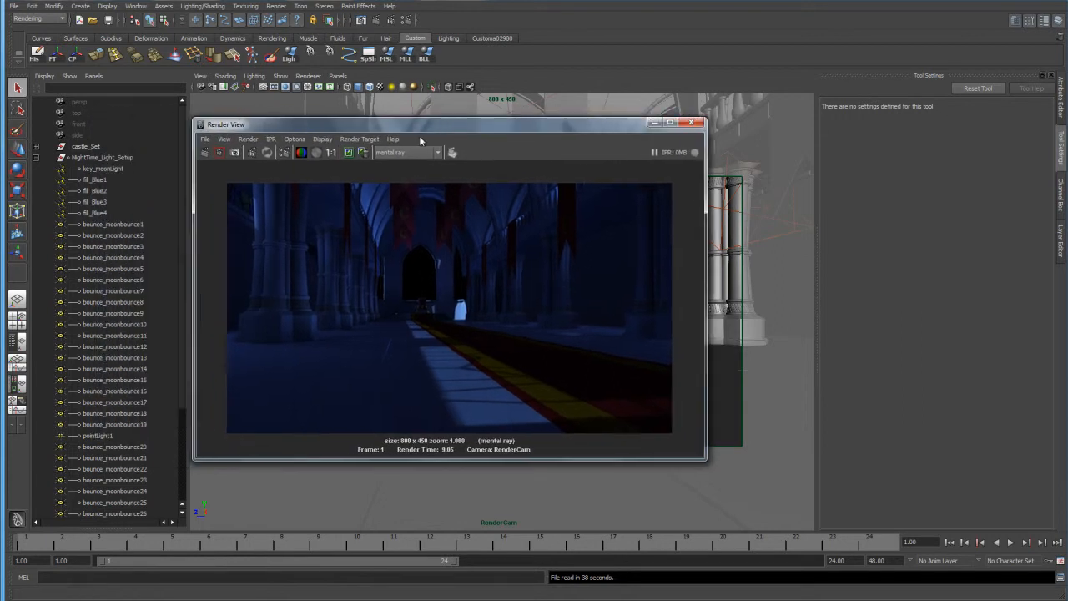
Start saving the rendered image and create a folder named "interior render" on the Desktop as its destination.
{"action": "left_click", "coordinate": [206, 140]}
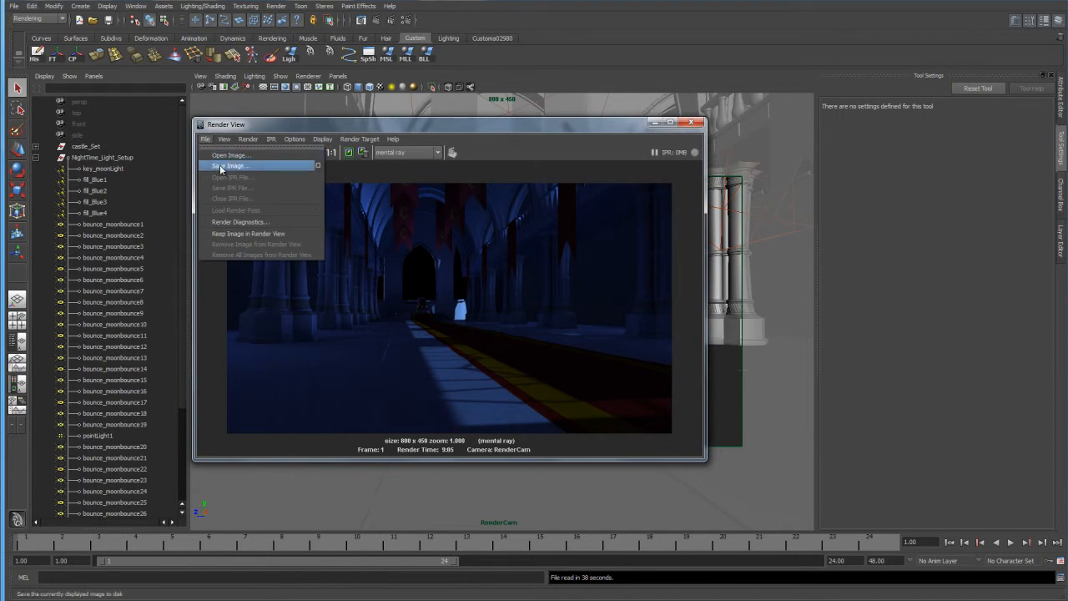
{"action": "left_click", "coordinate": [219, 165]}
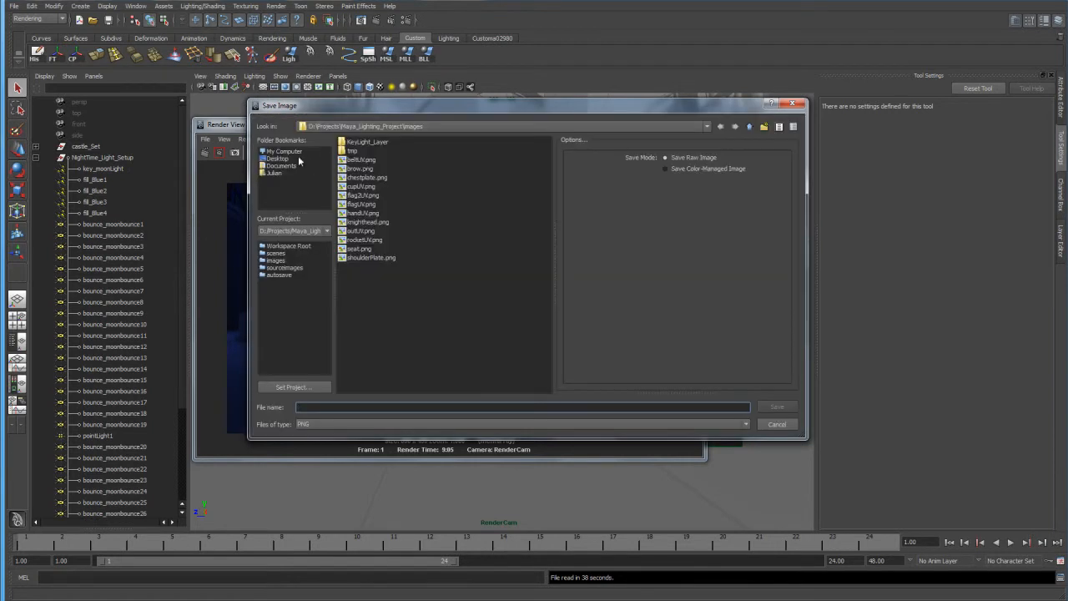
{"action": "left_click", "coordinate": [282, 159]}
{"action": "left_click", "coordinate": [764, 127]}
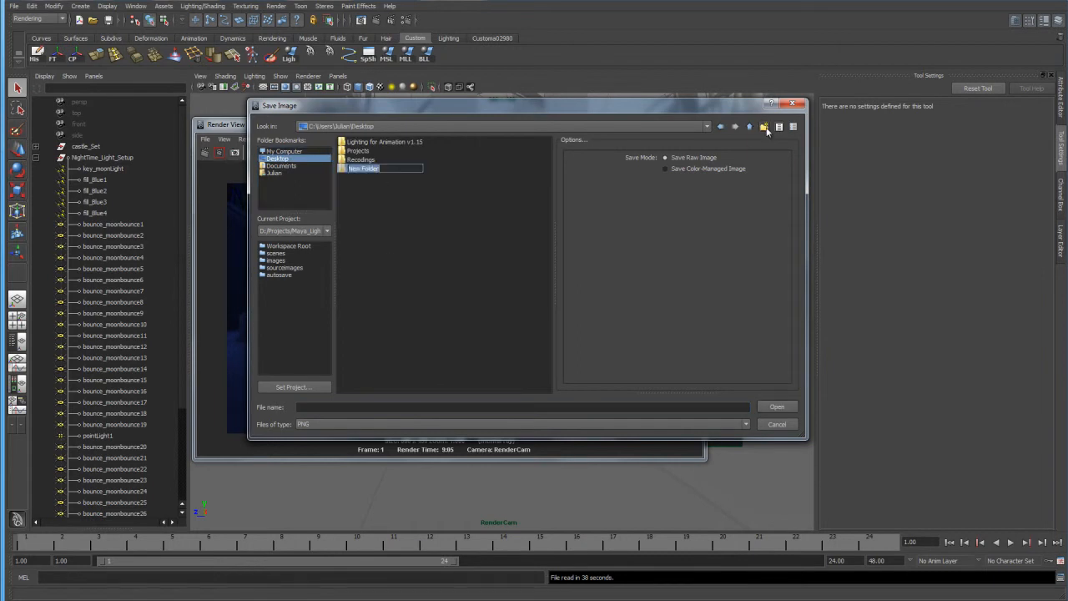
{"action": "type", "text": "interior render"}
{"action": "key", "text": "Return"}
{"action": "key", "text": "Return"}
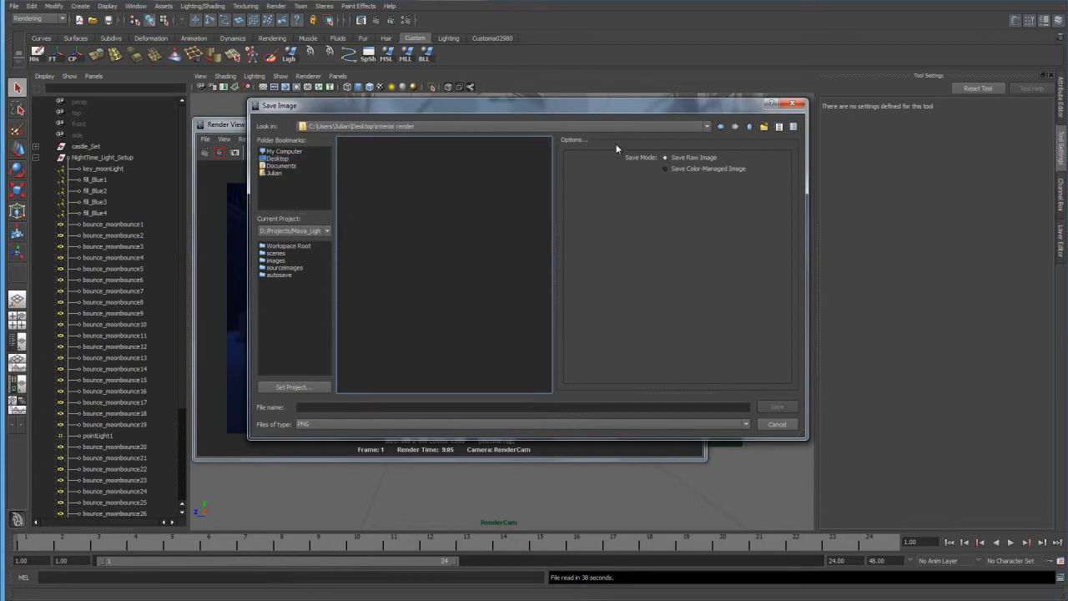
Save the rendered image as a PNG named Color in the "interior render" folder.
{"action": "left_click", "coordinate": [431, 406]}
{"action": "type", "text": "Color"}
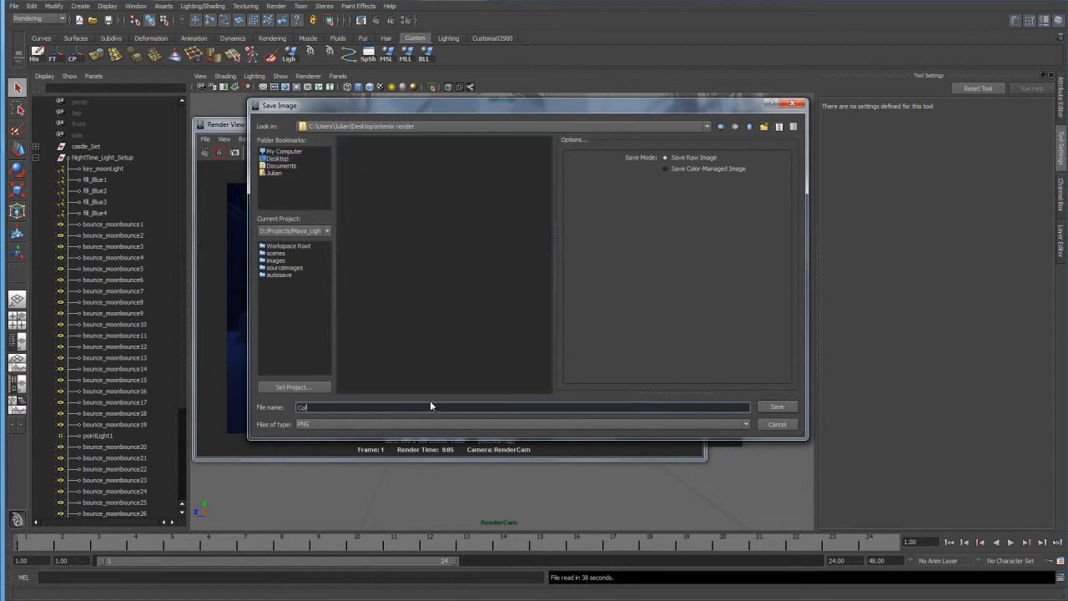
{"action": "key", "text": "Return"}
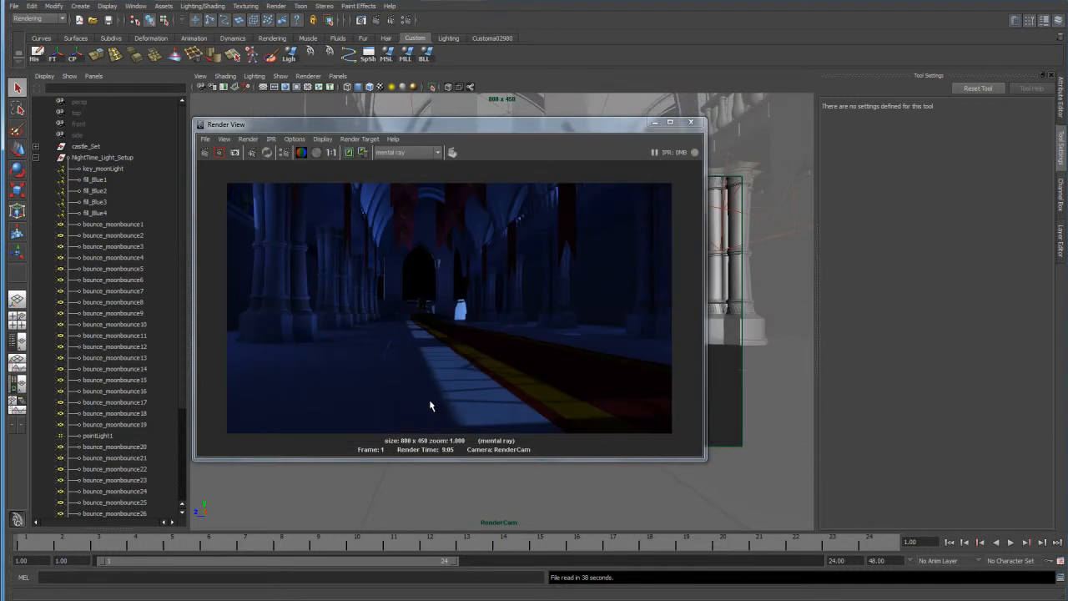
Close the render window, create a render layer containing the castle_Set group, and name it AmbientOccLayer.
{"action": "left_click", "coordinate": [693, 121]}
{"action": "left_click", "coordinate": [1060, 238]}
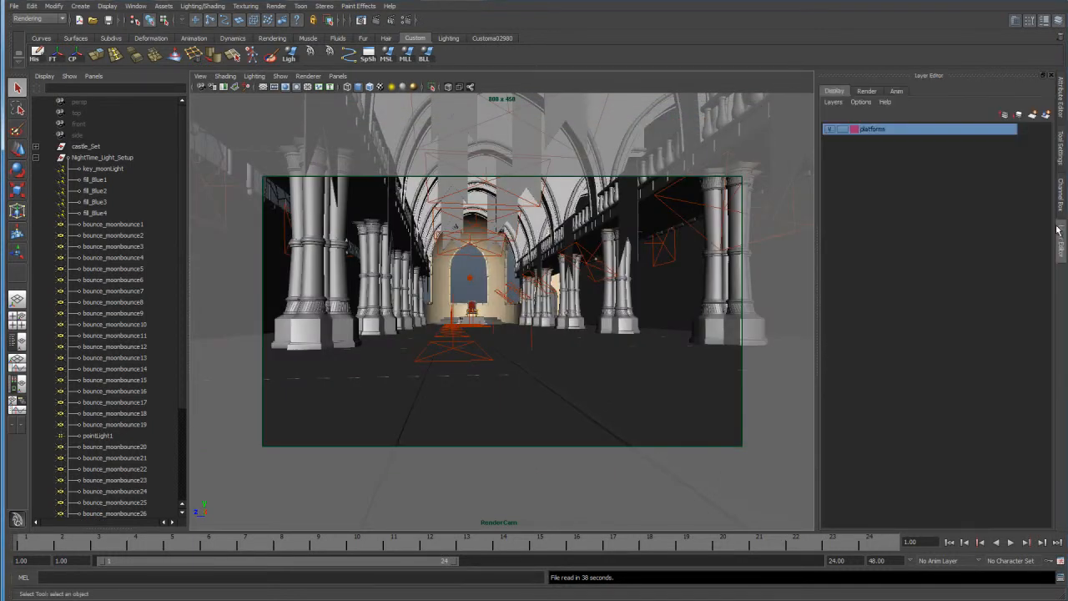
{"action": "left_click", "coordinate": [868, 91]}
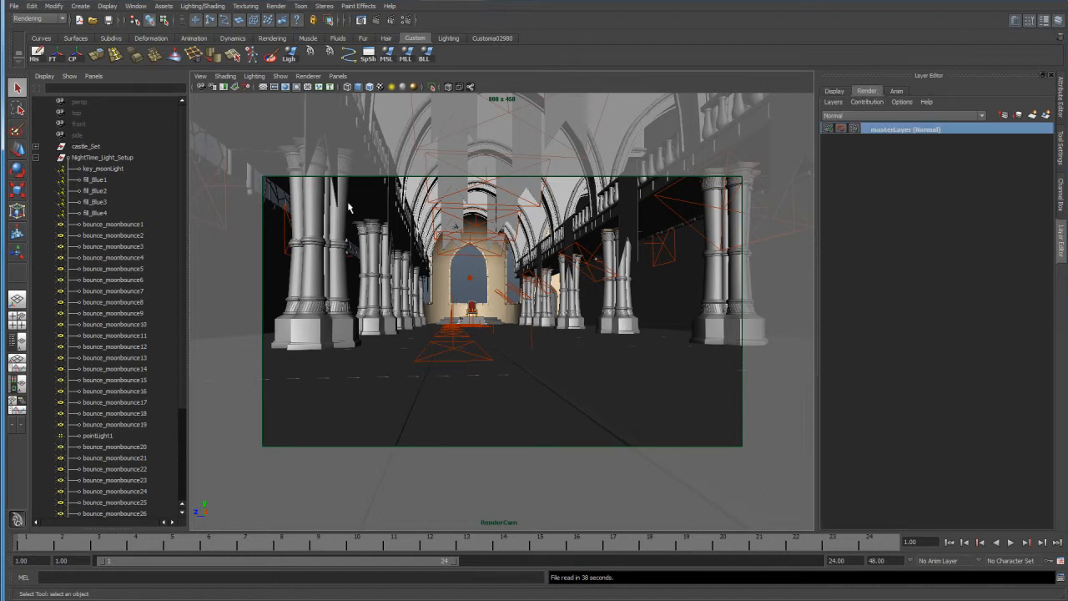
{"action": "left_click", "coordinate": [36, 157]}
{"action": "left_click", "coordinate": [95, 147]}
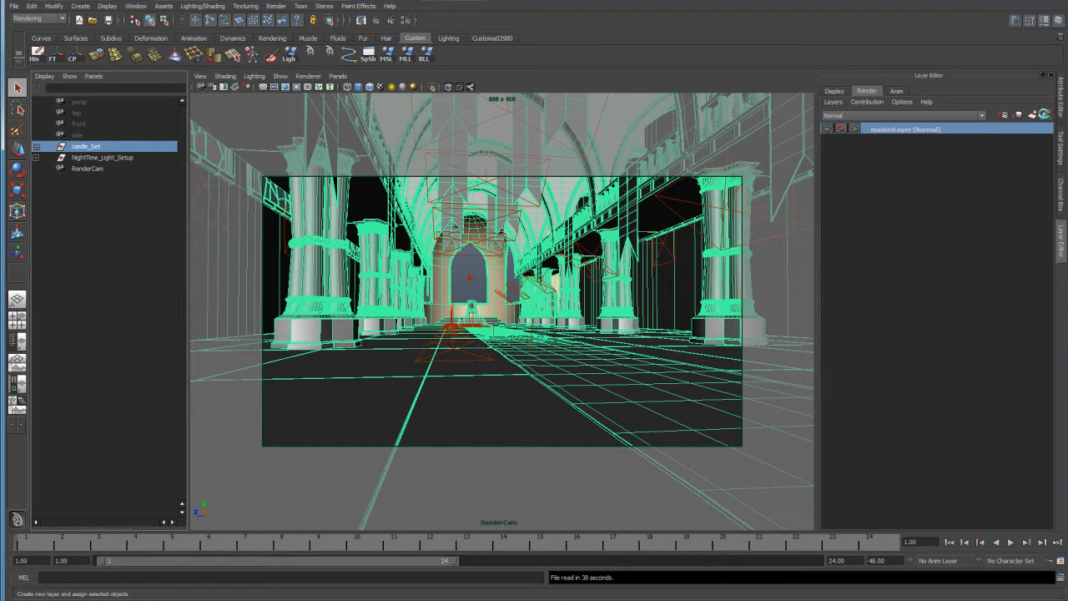
{"action": "left_click", "coordinate": [1046, 115]}
{"action": "left_click", "coordinate": [887, 132]}
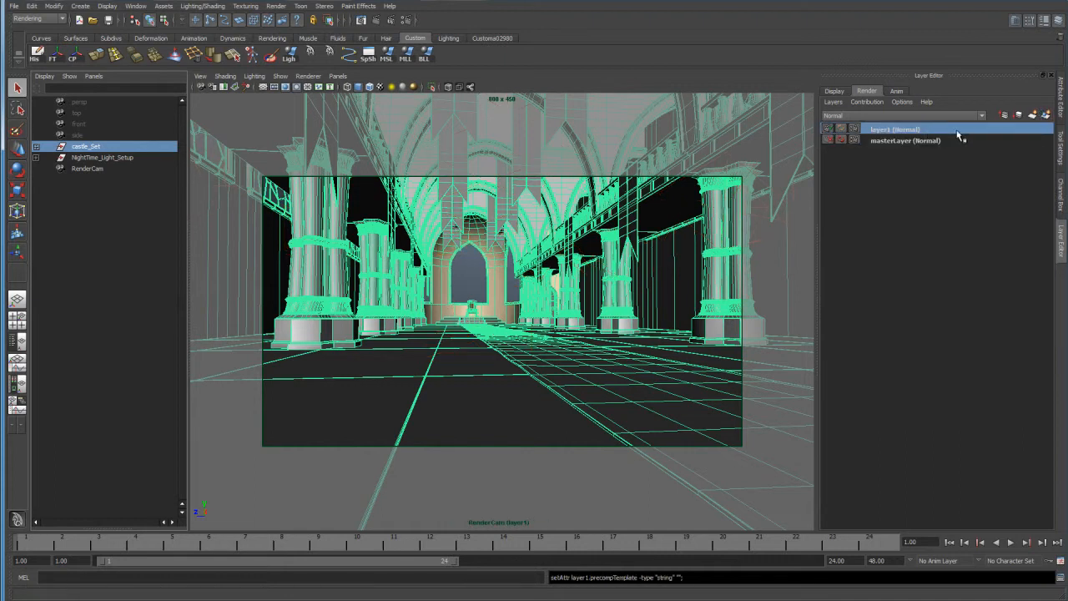
{"action": "double_click", "coordinate": [901, 131]}
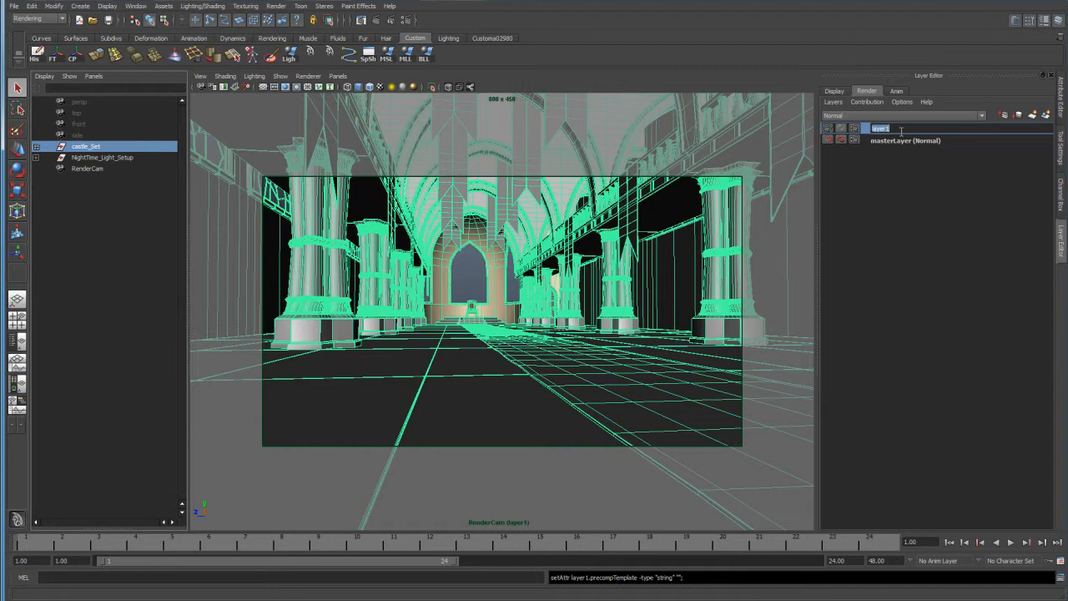
{"action": "type", "text": "An"}
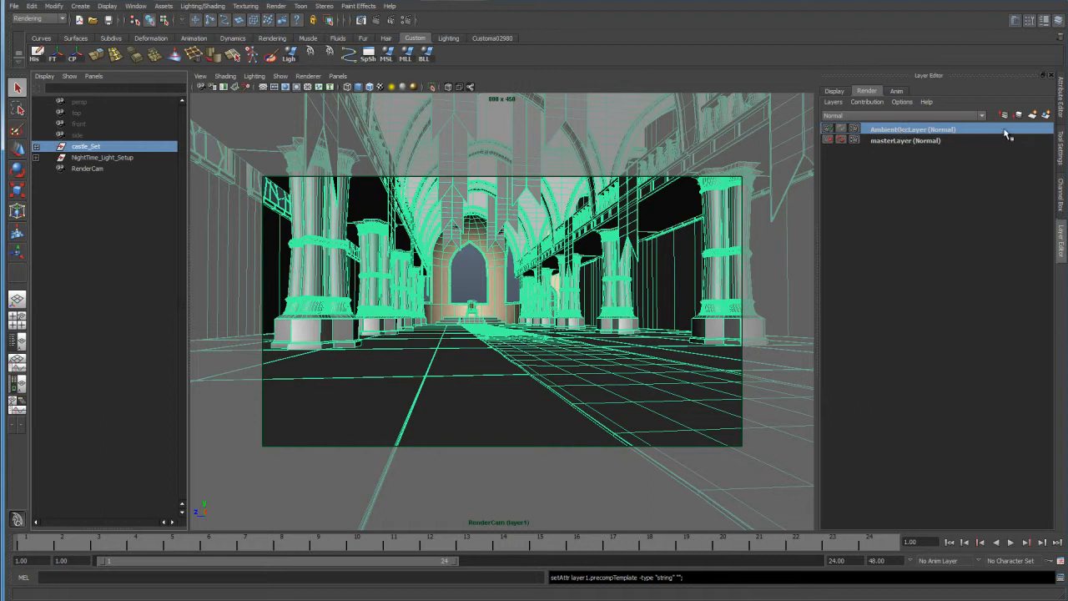
Create a second render layer from castle_Set, name it ZdepthLayer, and clear the selection.
{"action": "left_click", "coordinate": [1047, 115]}
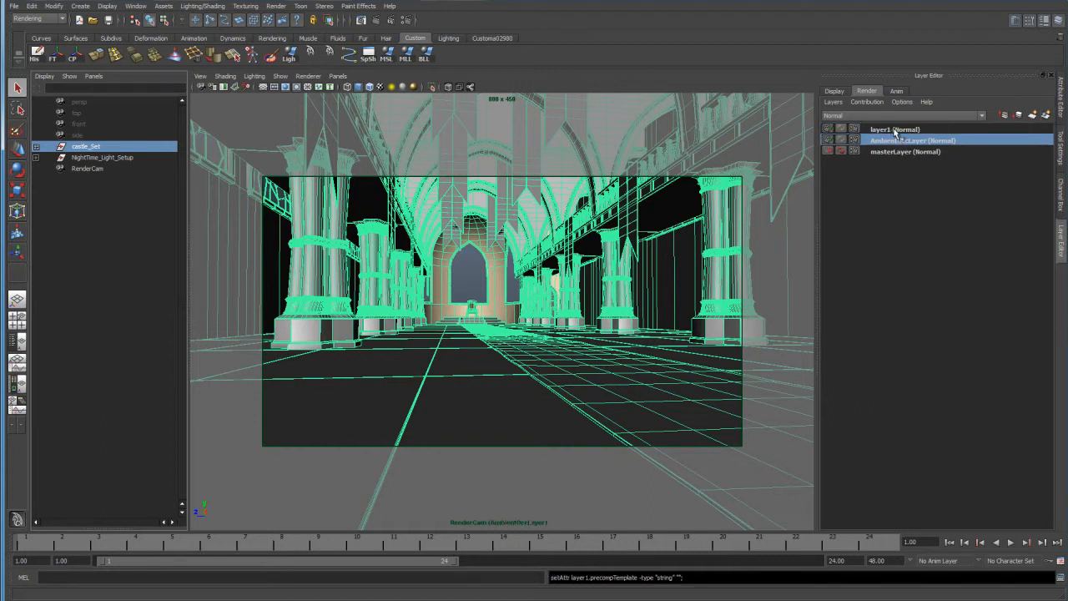
{"action": "left_click", "coordinate": [892, 131]}
{"action": "double_click", "coordinate": [898, 129]}
{"action": "type", "text": "zdepthLayer"}
{"action": "key", "text": "Return"}
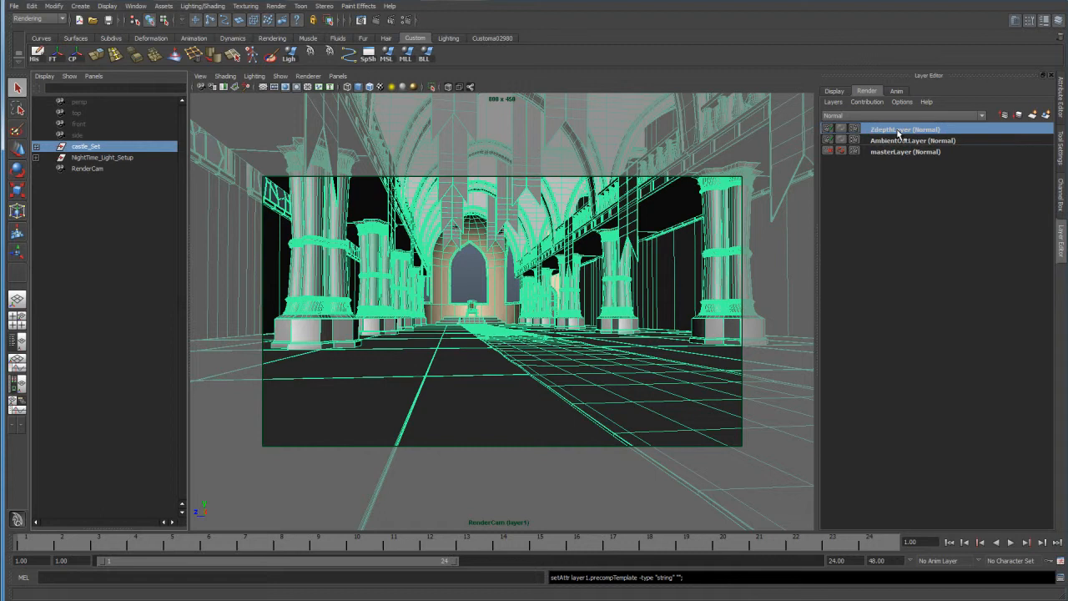
{"action": "left_click", "coordinate": [462, 269]}
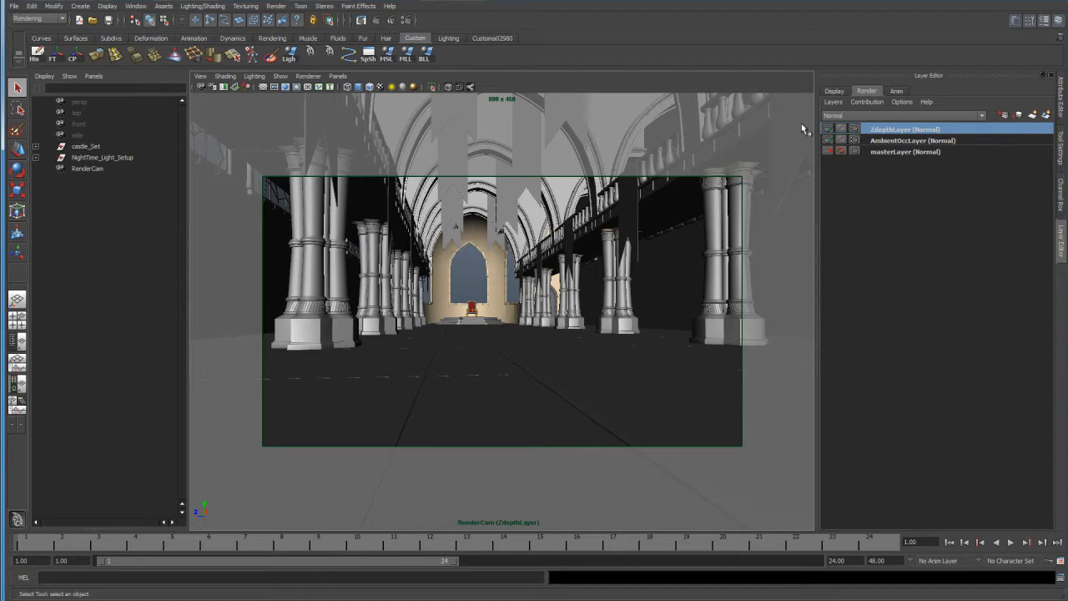
Apply the Occlusion preset to AmbientOccLayer through its layer attributes.
{"action": "left_click", "coordinate": [893, 141]}
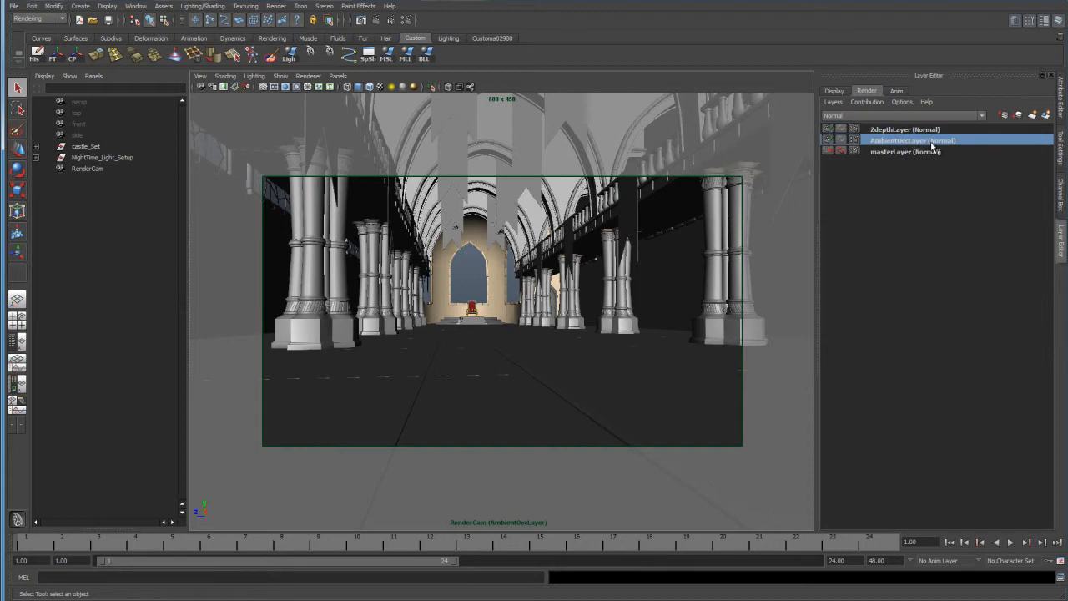
{"action": "right_click", "coordinate": [932, 146]}
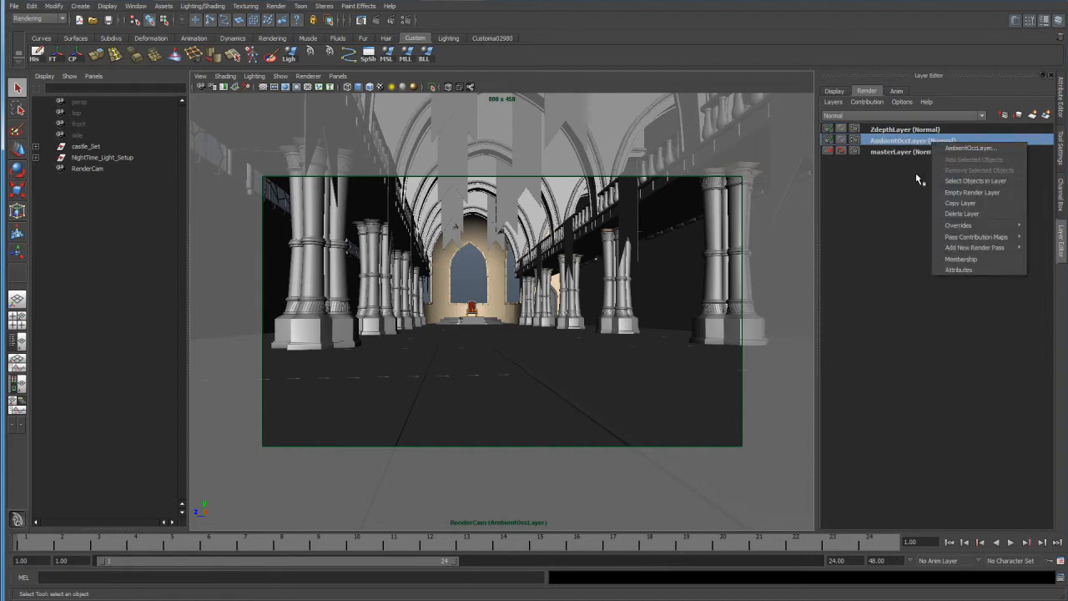
{"action": "left_click", "coordinate": [961, 269]}
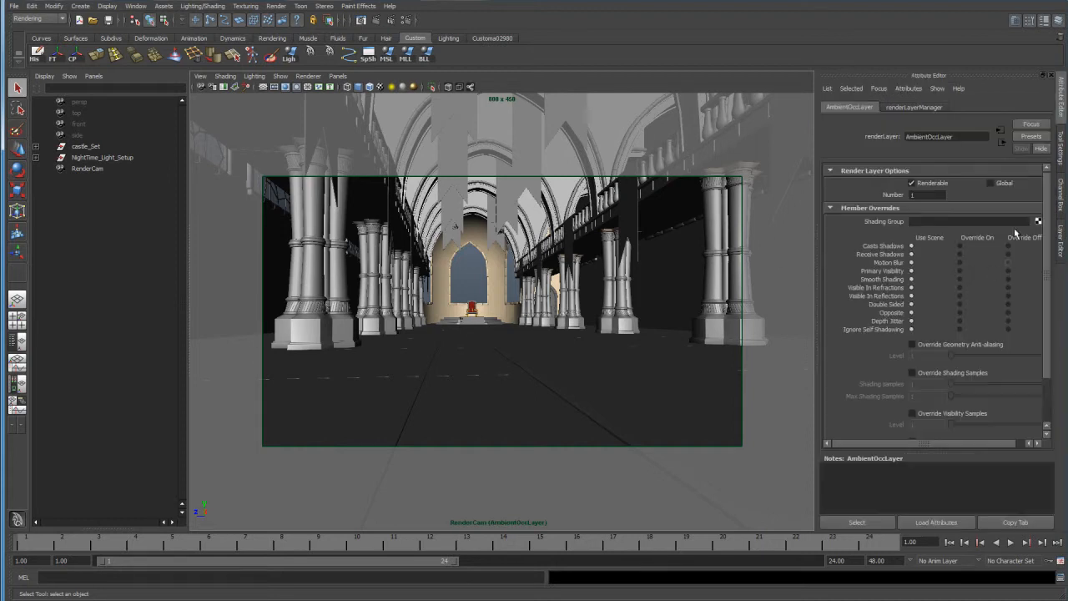
{"action": "left_click", "coordinate": [1031, 136]}
{"action": "left_click", "coordinate": [1026, 155]}
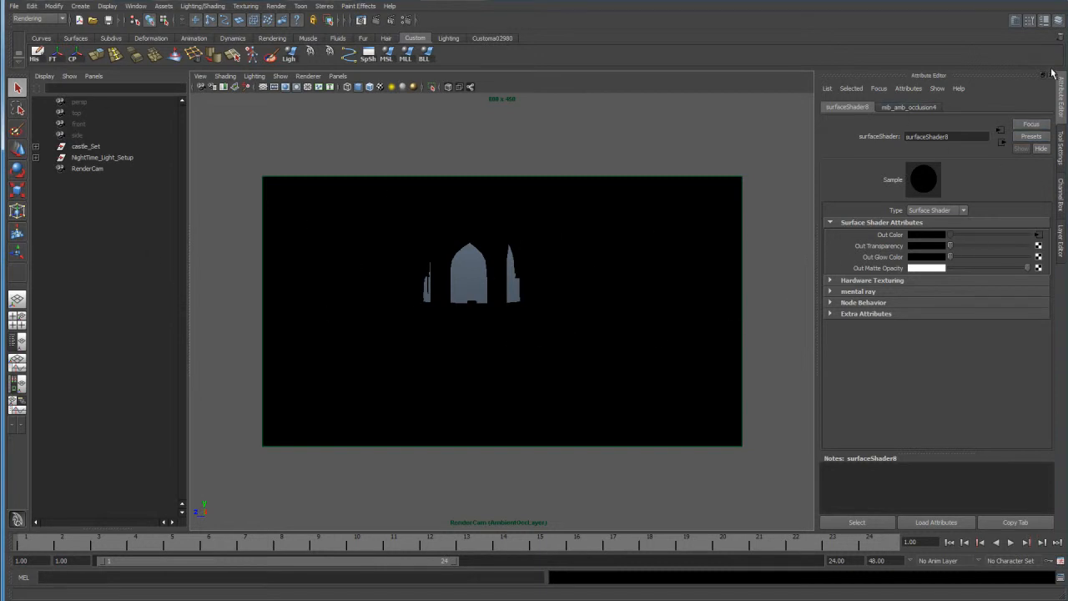
Apply the Luminance Depth preset to ZdepthLayer through its layer attributes.
{"action": "left_click", "coordinate": [1061, 244]}
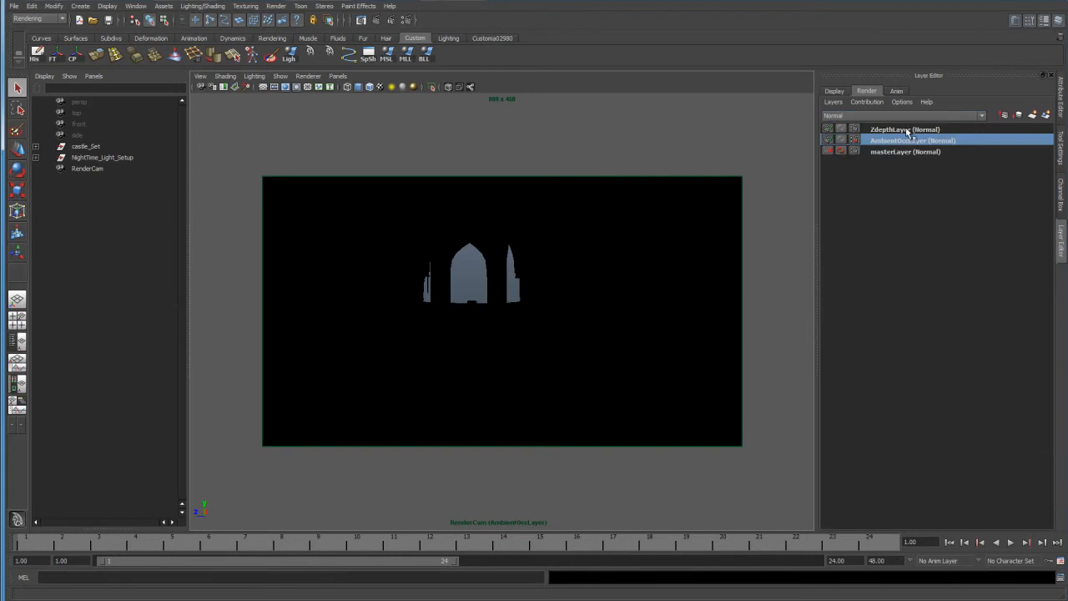
{"action": "left_click", "coordinate": [893, 130]}
{"action": "right_click", "coordinate": [895, 130]}
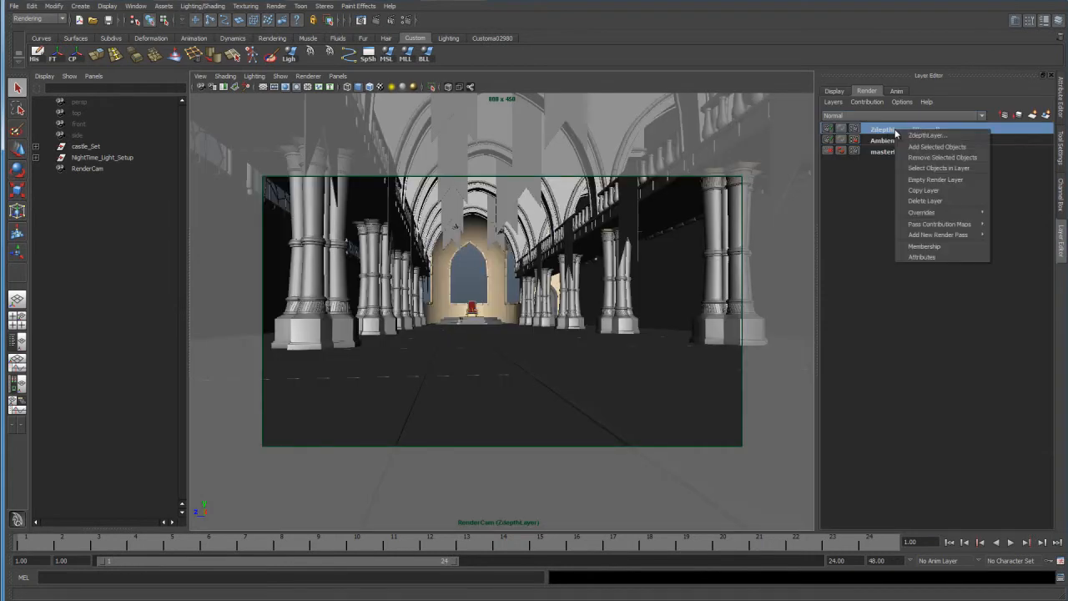
{"action": "left_click", "coordinate": [928, 256]}
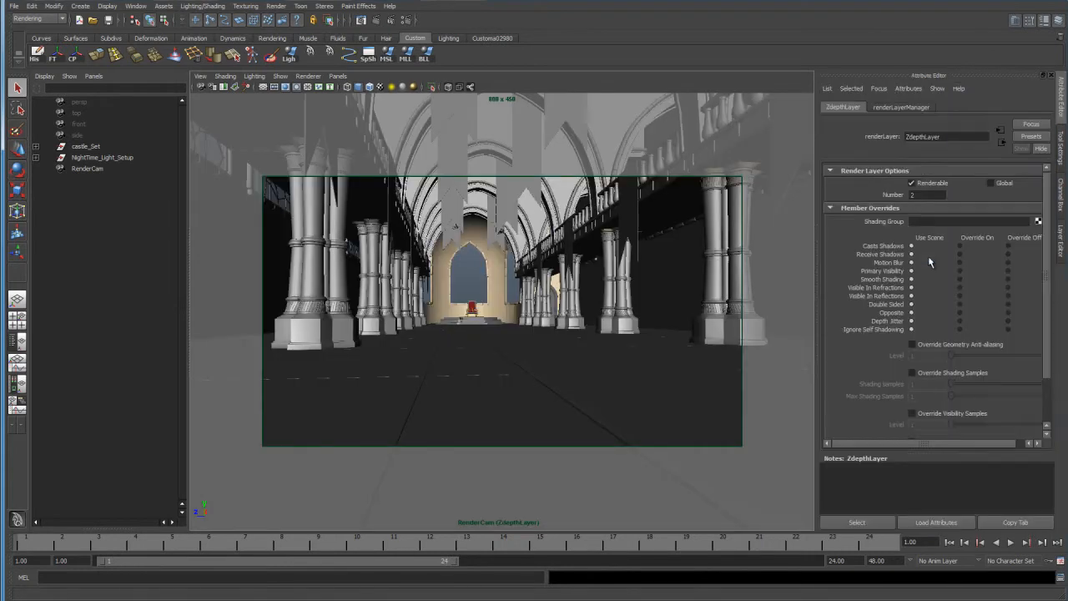
{"action": "left_click", "coordinate": [1031, 136]}
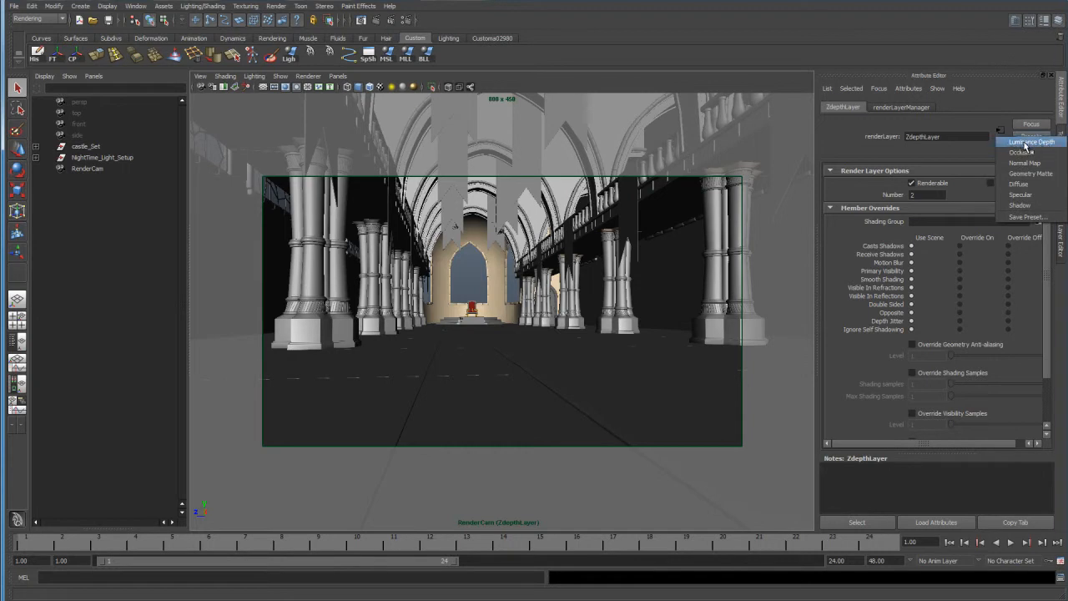
{"action": "left_click", "coordinate": [1031, 143]}
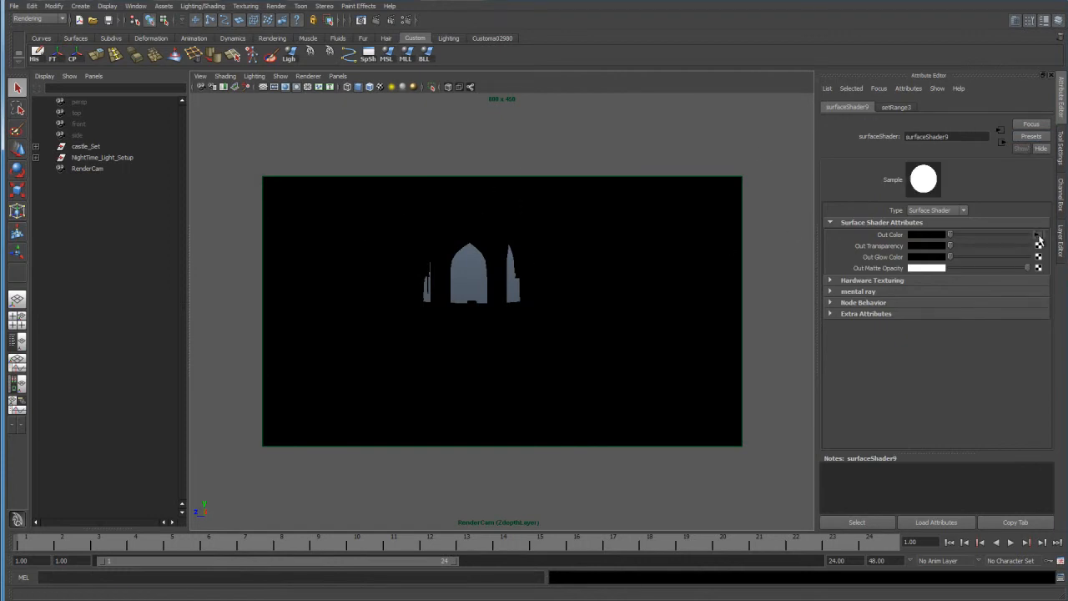
Open the Set Range node feeding the depth shader's Out Color and break its Old Min and Old Max connections.
{"action": "left_click", "coordinate": [1039, 234]}
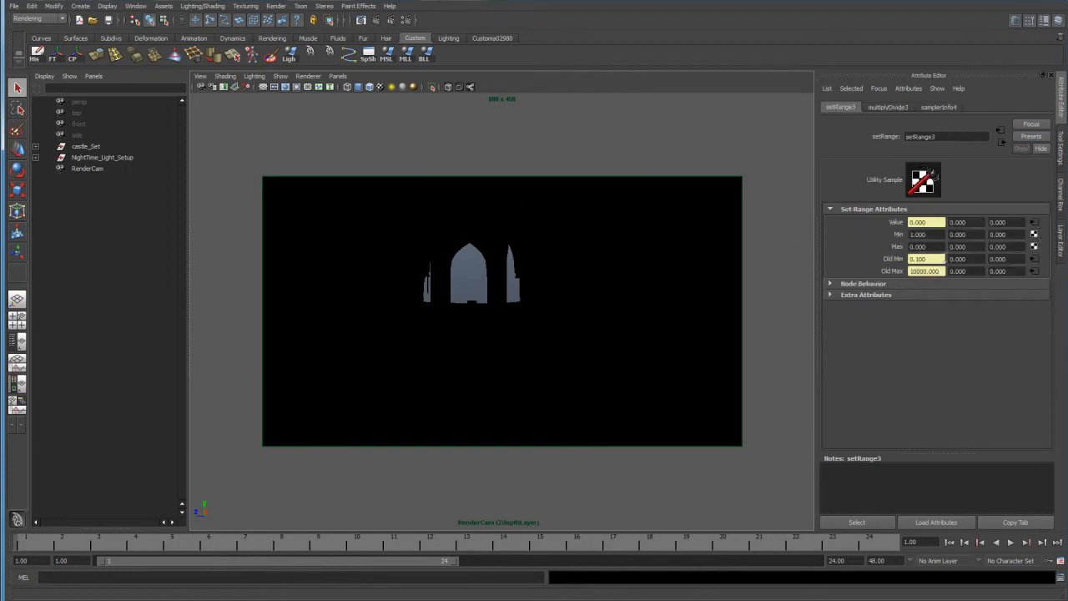
{"action": "right_click", "coordinate": [945, 258]}
{"action": "left_click", "coordinate": [961, 285]}
{"action": "right_click", "coordinate": [945, 272]}
{"action": "left_click", "coordinate": [967, 294]}
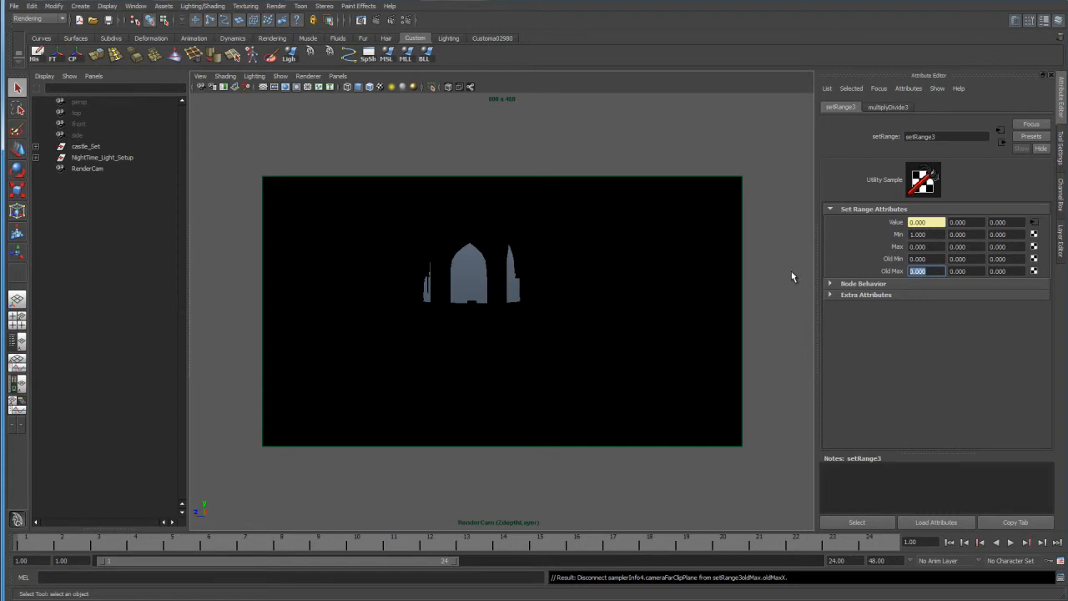
Set the Set Range node's first Old Max value to 100 and test-render ZdepthLayer.
{"action": "type", "text": "10"}
{"action": "key", "text": "Return"}
{"action": "type", "text": "0"}
{"action": "left_click", "coordinate": [952, 270]}
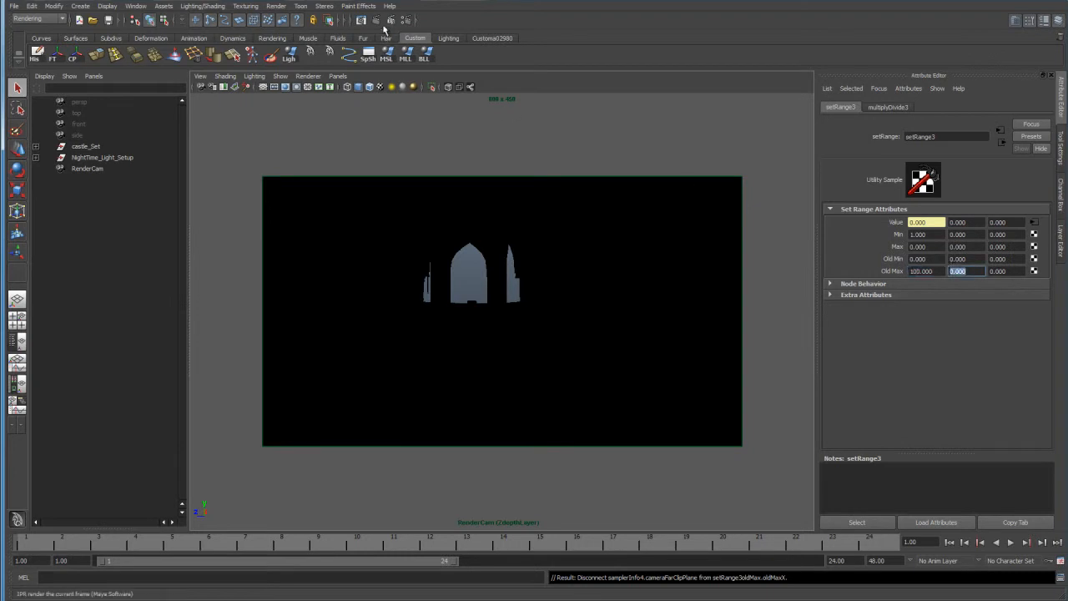
{"action": "left_click", "coordinate": [377, 20]}
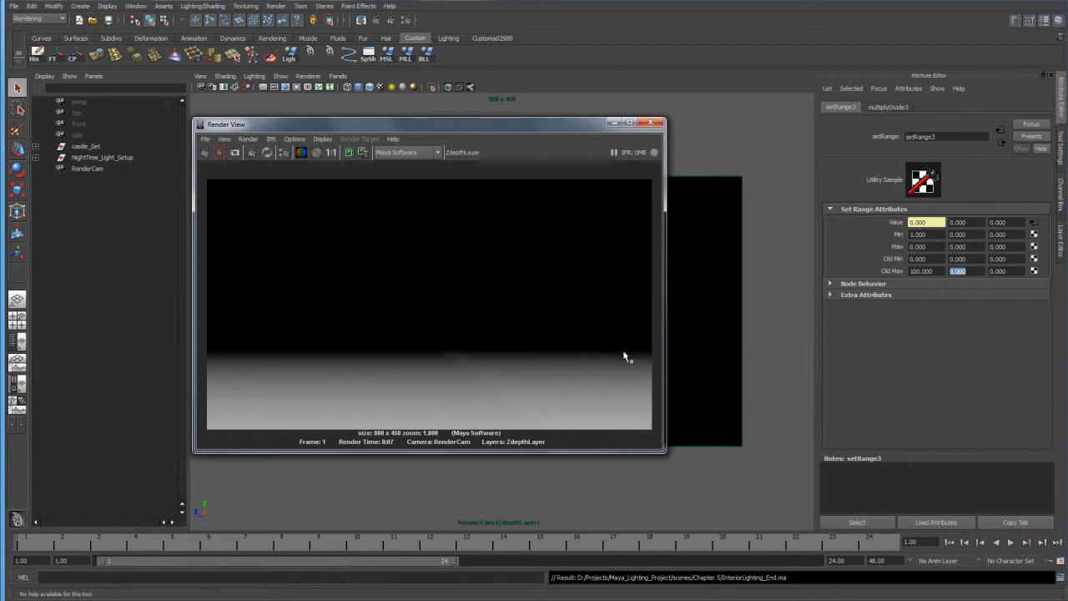
Try the Set Range node's first Old Max at 1000, then settle on 800, test-rendering ZdepthLayer after each change.
{"action": "left_click", "coordinate": [957, 277]}
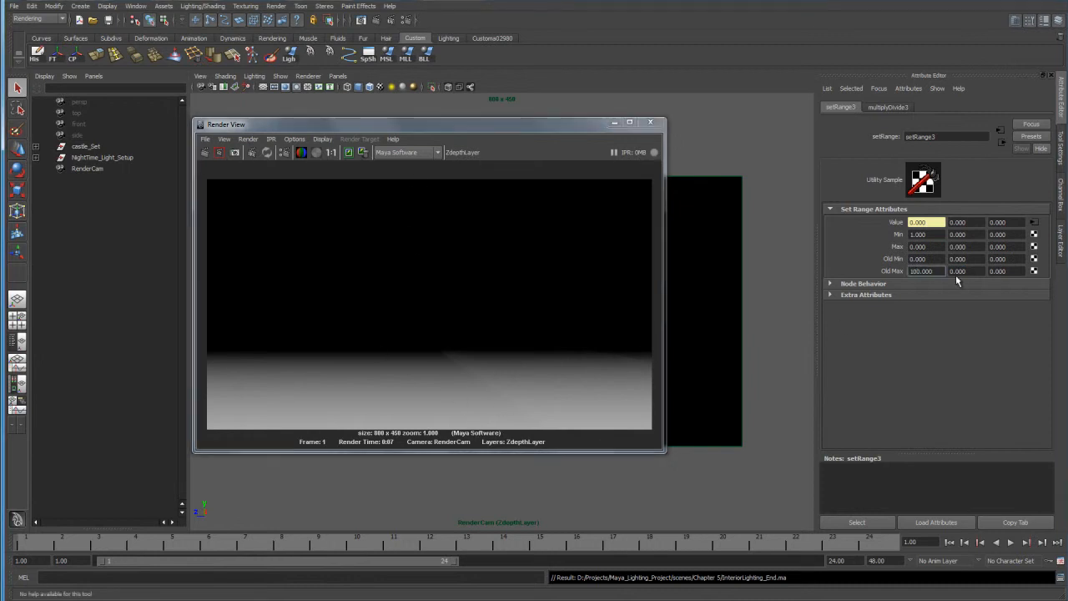
{"action": "left_click", "coordinate": [205, 154]}
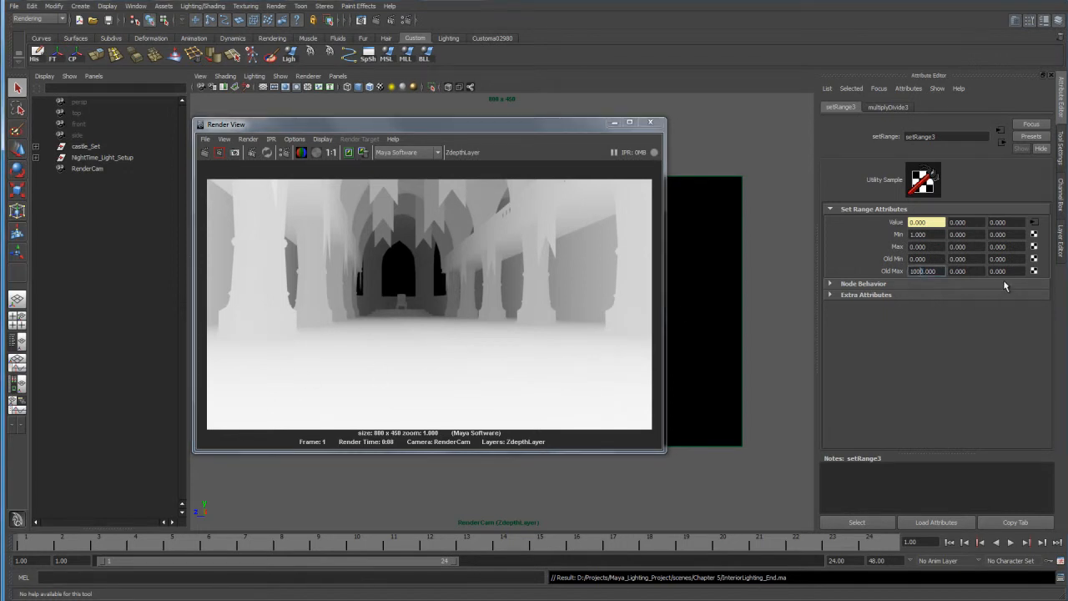
{"action": "key", "text": "shift+Left"}
{"action": "key", "text": "shift+Left"}
{"action": "type", "text": "8"}
{"action": "key", "text": "Tab"}
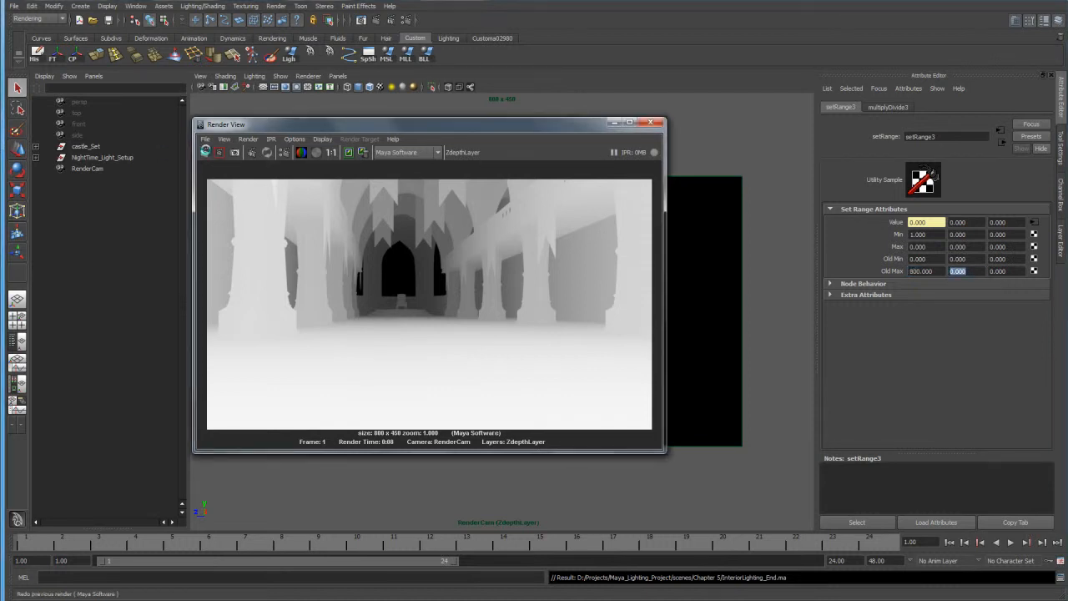
{"action": "left_click", "coordinate": [205, 152]}
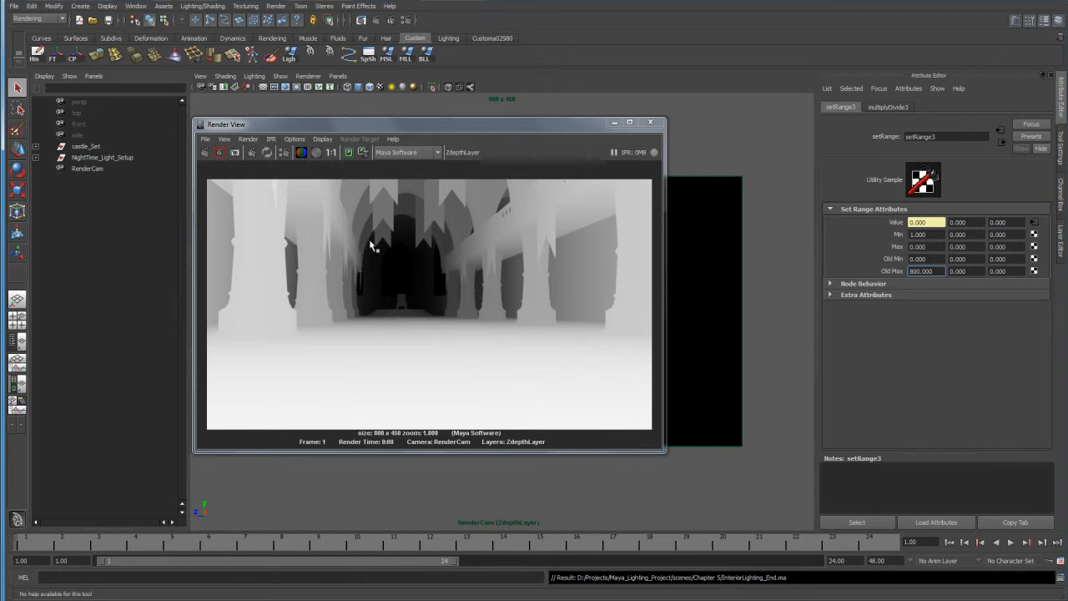
Set the Set Range node's first Old Min value to -30 and test-render ZdepthLayer.
{"action": "double_click", "coordinate": [918, 259]}
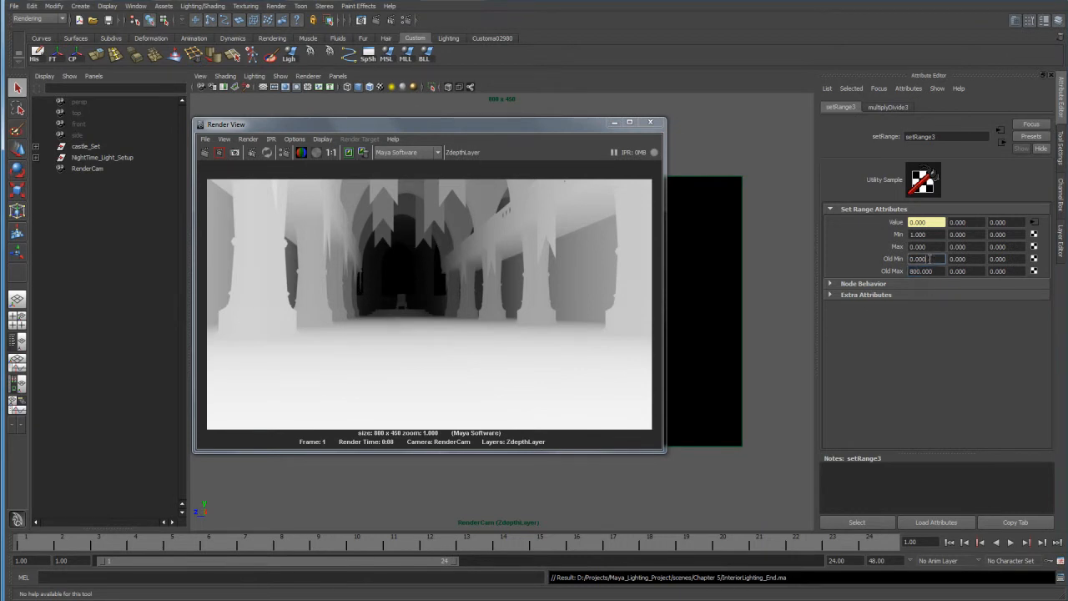
{"action": "type", "text": "-30.000"}
{"action": "left_click", "coordinate": [203, 154]}
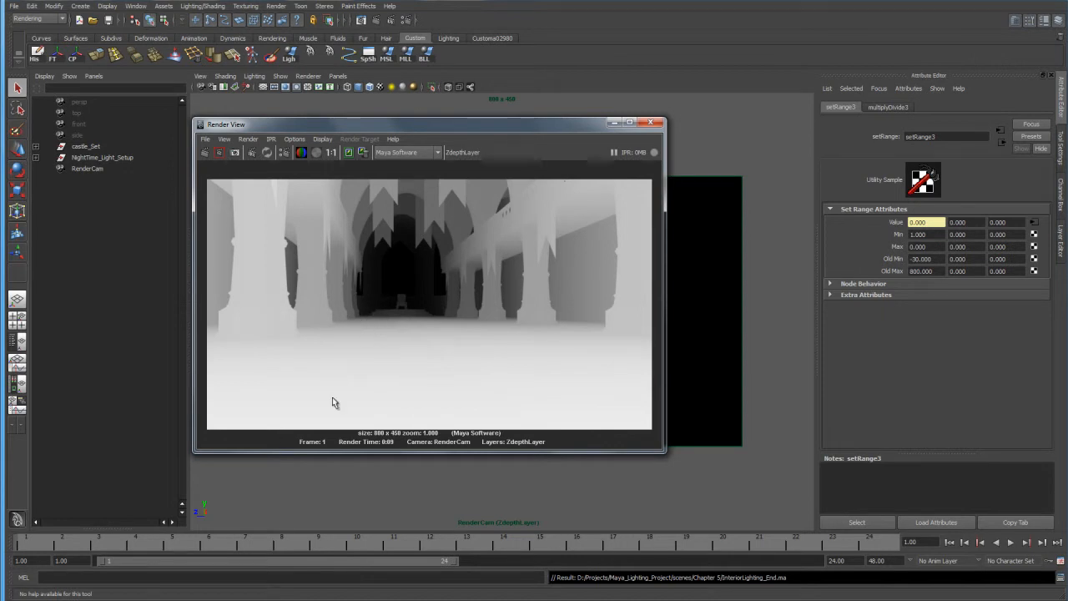
Set the Set Range node's first Old Min value to -300 and render ZdepthLayer again.
{"action": "double_click", "coordinate": [935, 260]}
{"action": "key", "text": "BackSpace"}
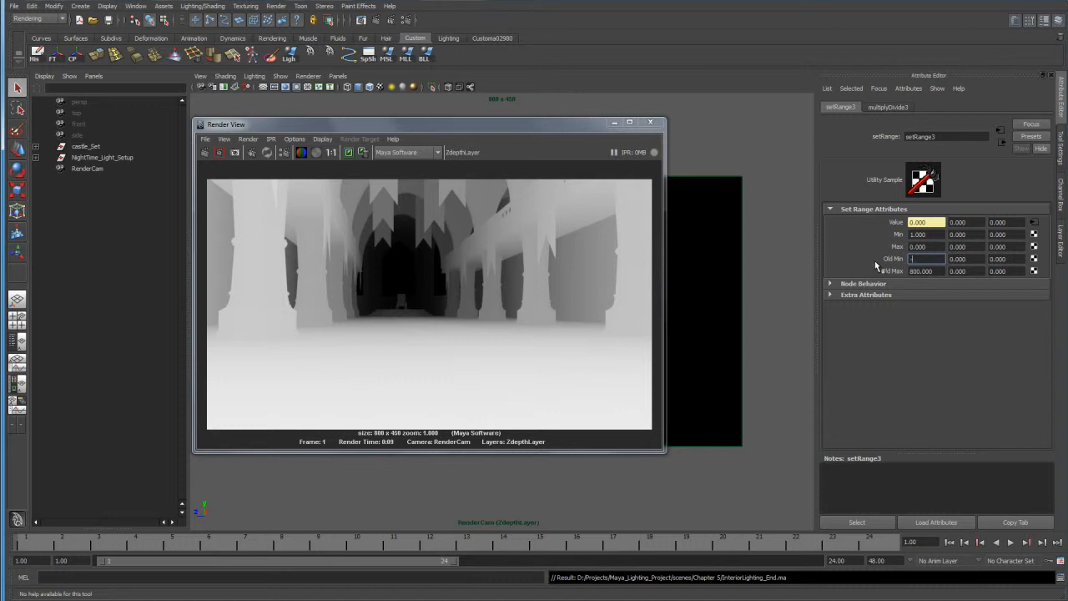
{"action": "type", "text": "-300"}
{"action": "key", "text": "Return"}
{"action": "left_click", "coordinate": [207, 154]}
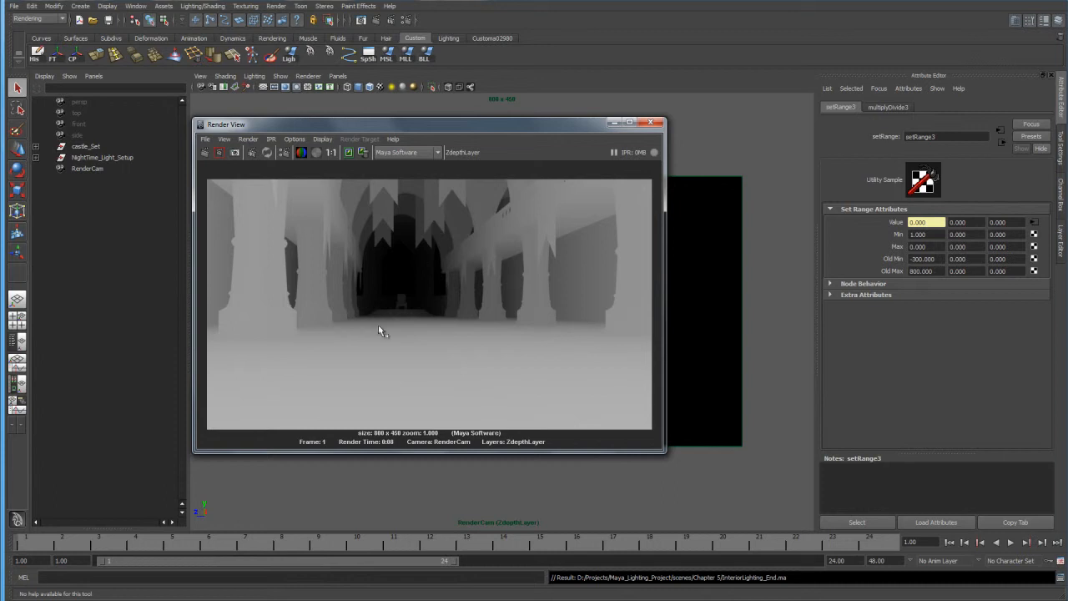
Save the rendered depth image as ZDepth in PNG format in the interior render folder.
{"action": "left_click", "coordinate": [205, 139]}
{"action": "left_click", "coordinate": [222, 167]}
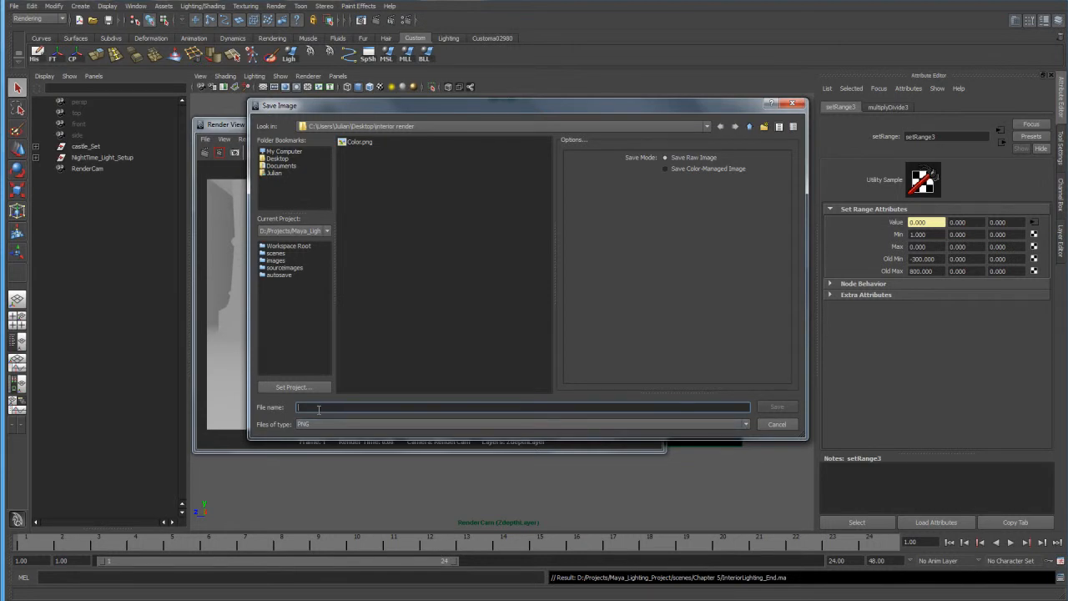
{"action": "type", "text": "zDepth"}
{"action": "key", "text": "Return"}
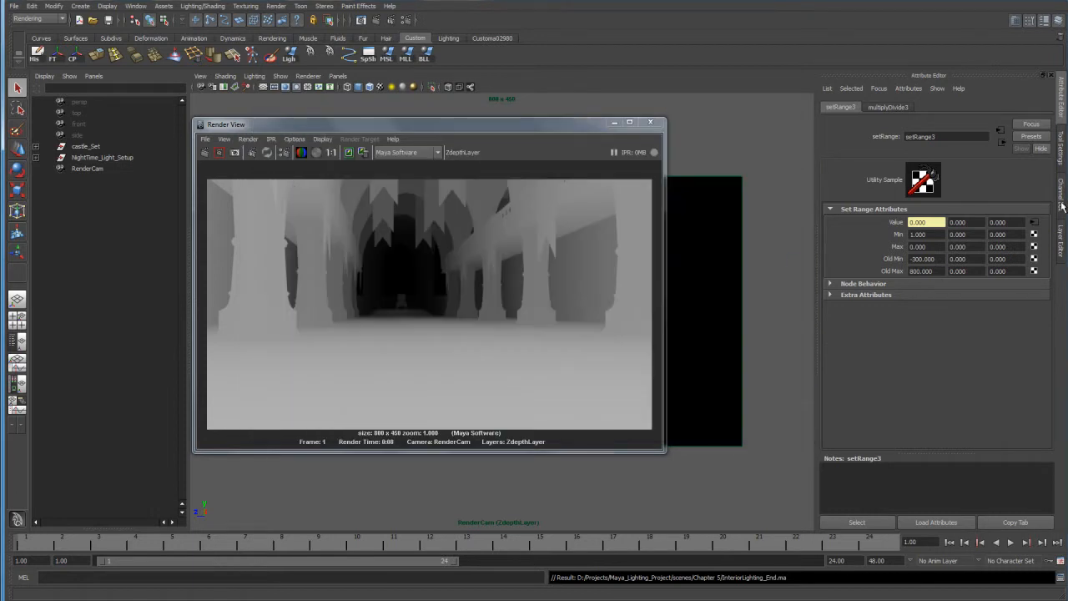
Make AmbientOccLayer the active render layer and rename the castle mesh's surface shader to AO.
{"action": "left_click", "coordinate": [1061, 236]}
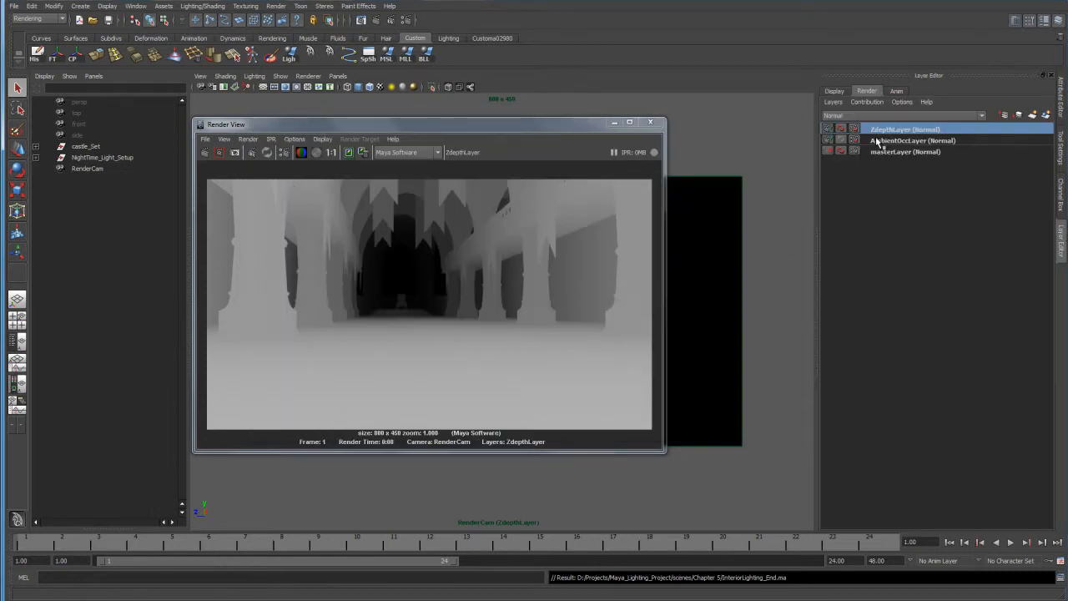
{"action": "left_click", "coordinate": [922, 141]}
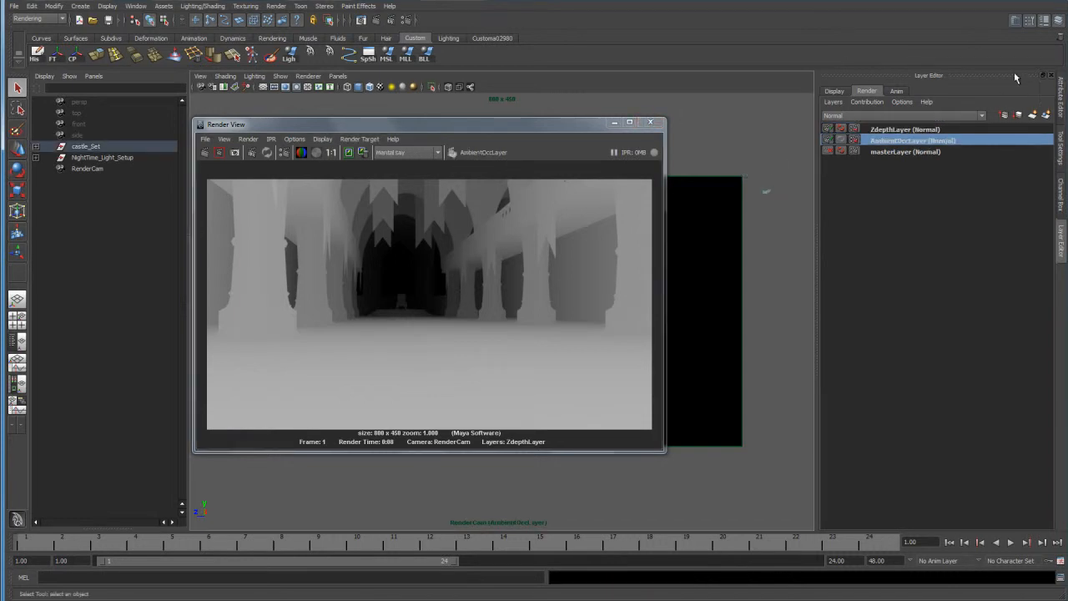
{"action": "left_click", "coordinate": [1061, 83]}
{"action": "left_click", "coordinate": [889, 107]}
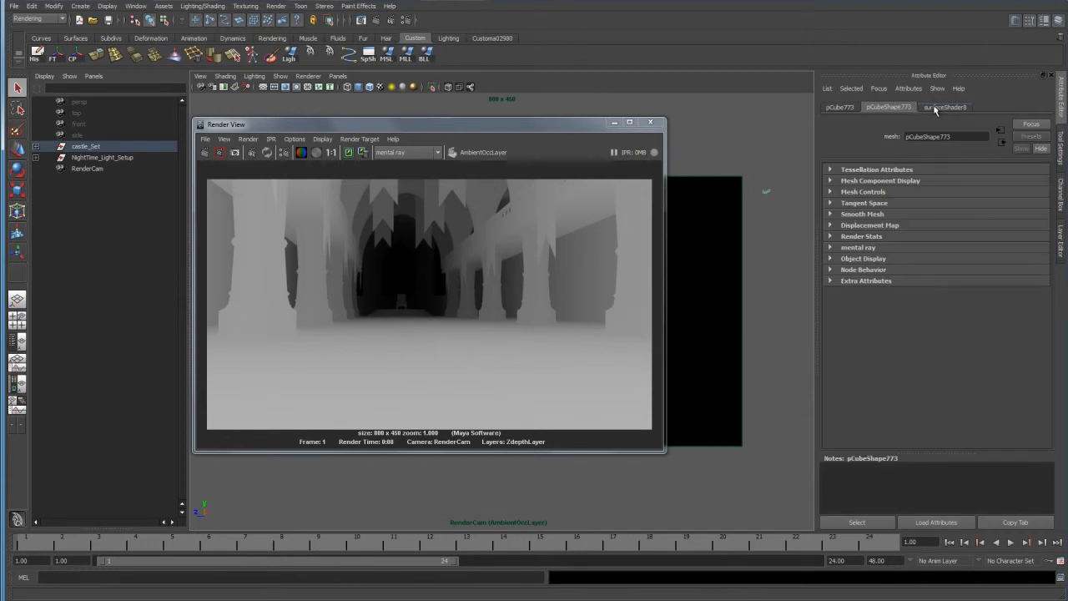
{"action": "left_click", "coordinate": [935, 108]}
{"action": "left_click_drag", "start_coordinate": [958, 135], "coordinate": [856, 135]}
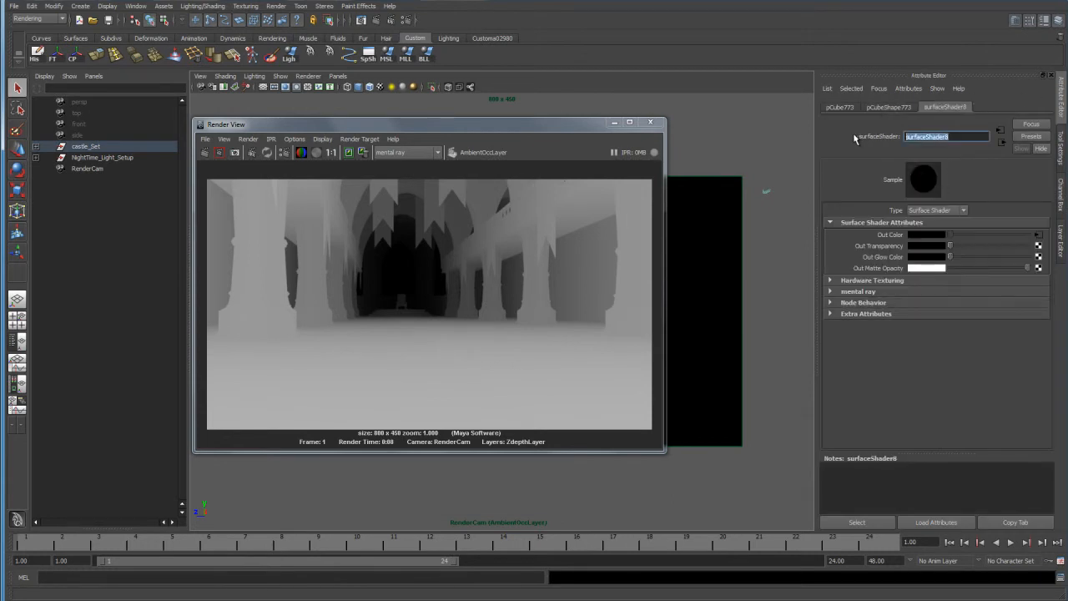
{"action": "type", "text": "AO"}
{"action": "key", "text": "Return"}
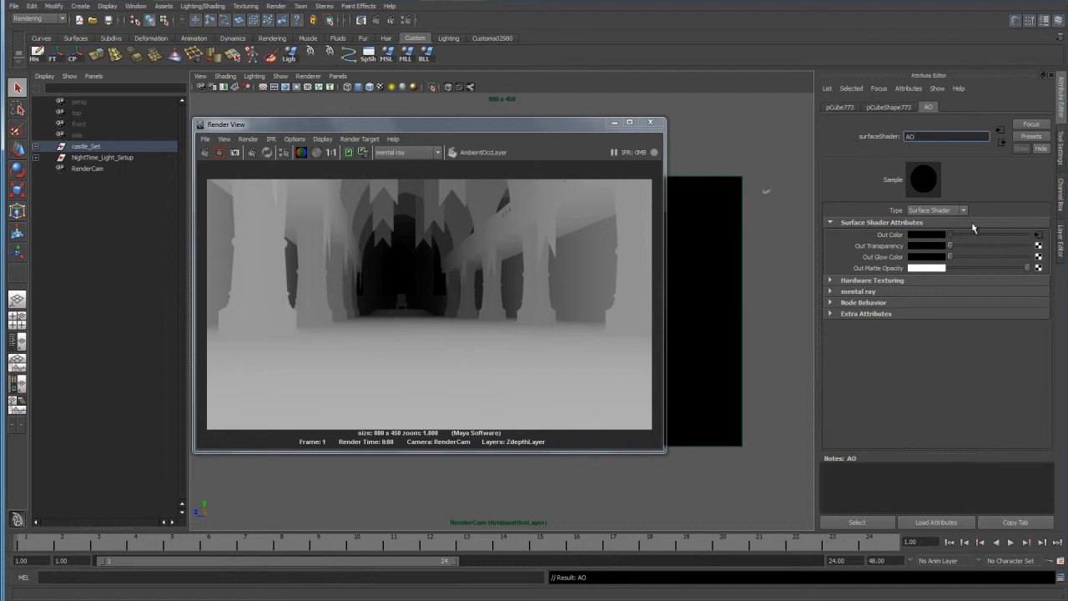
Set the ambient occlusion node feeding the AO shader's Out Color to 32 samples and a Max Distance of 50.
{"action": "left_click", "coordinate": [1037, 234]}
{"action": "left_click_drag", "start_coordinate": [931, 222], "coordinate": [852, 221]}
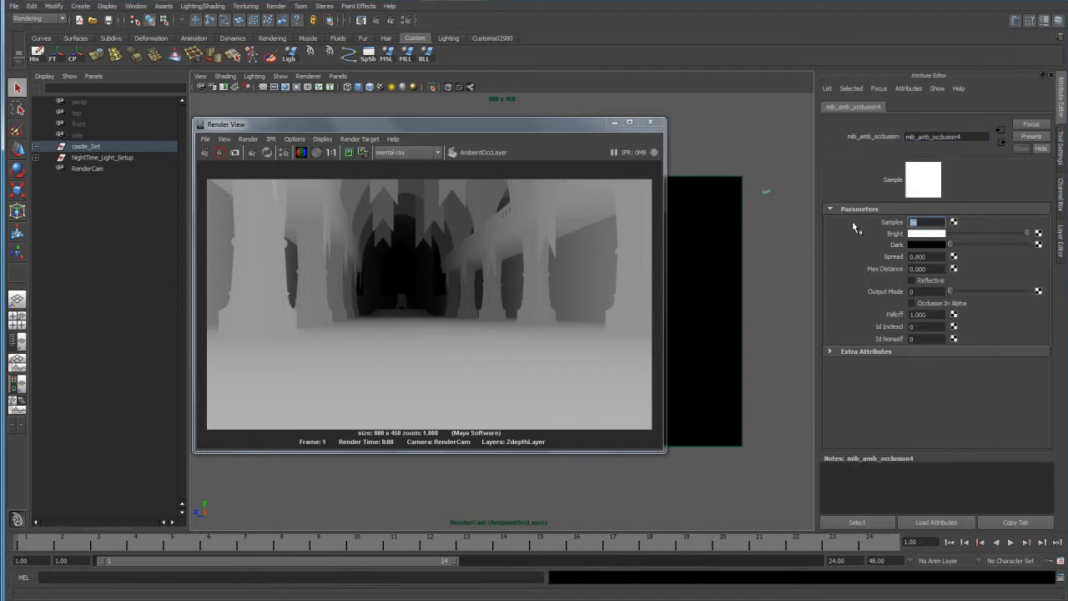
{"action": "type", "text": "32"}
{"action": "key", "text": "Tab"}
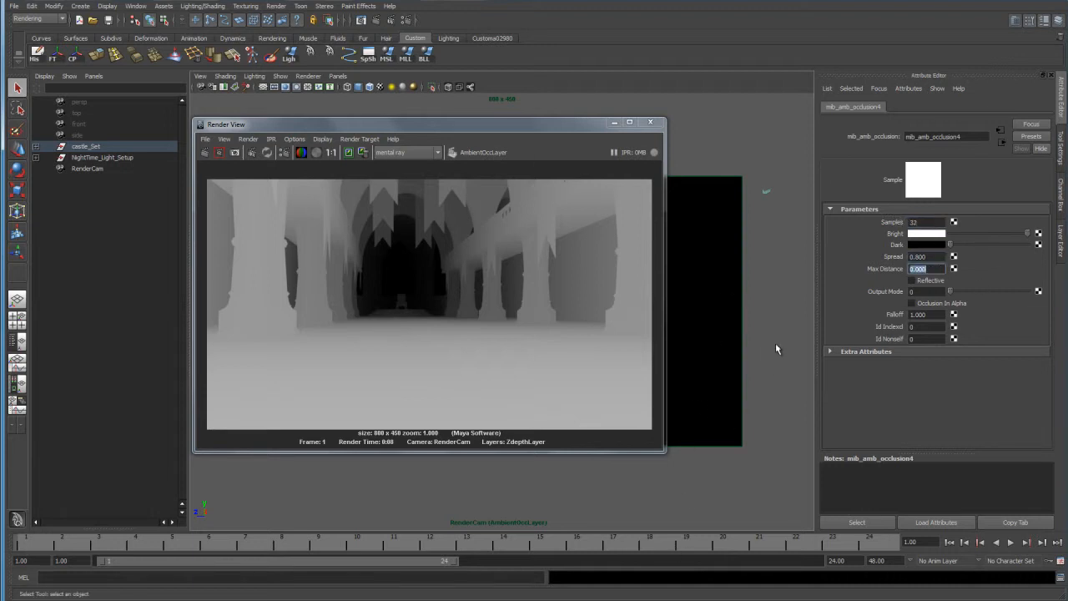
{"action": "type", "text": "50"}
{"action": "key", "text": "Tab"}
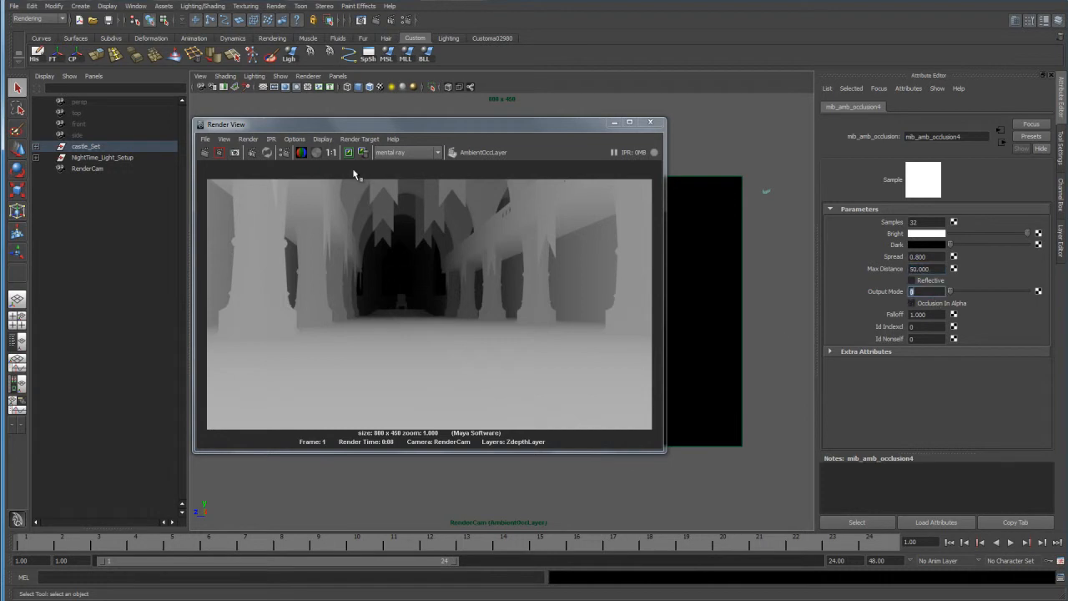
Test-render a region of AmbientOccLayer covering the columns between the hall's centre and its right side.
{"action": "left_click_drag", "start_coordinate": [468, 176], "coordinate": [589, 352]}
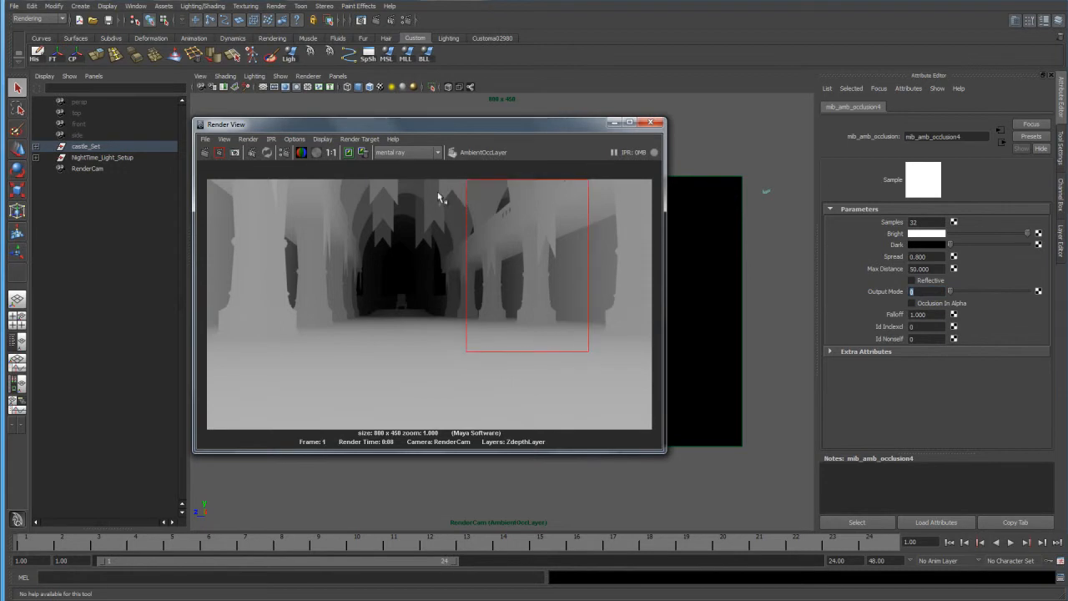
{"action": "left_click_drag", "start_coordinate": [410, 176], "coordinate": [528, 319]}
{"action": "left_click_drag", "start_coordinate": [554, 353], "coordinate": [554, 353]}
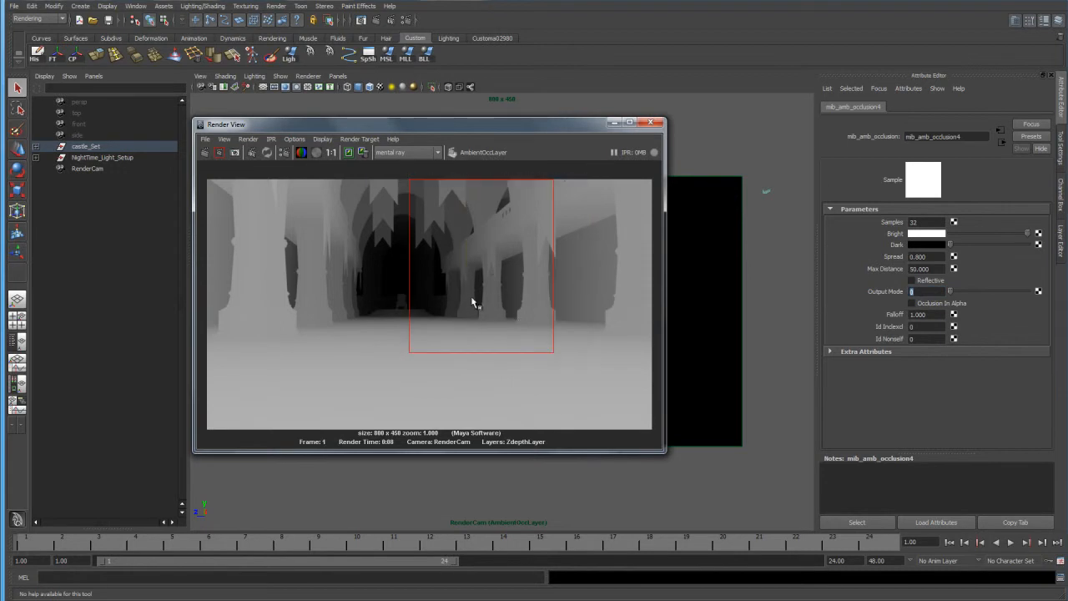
{"action": "left_click", "coordinate": [220, 152]}
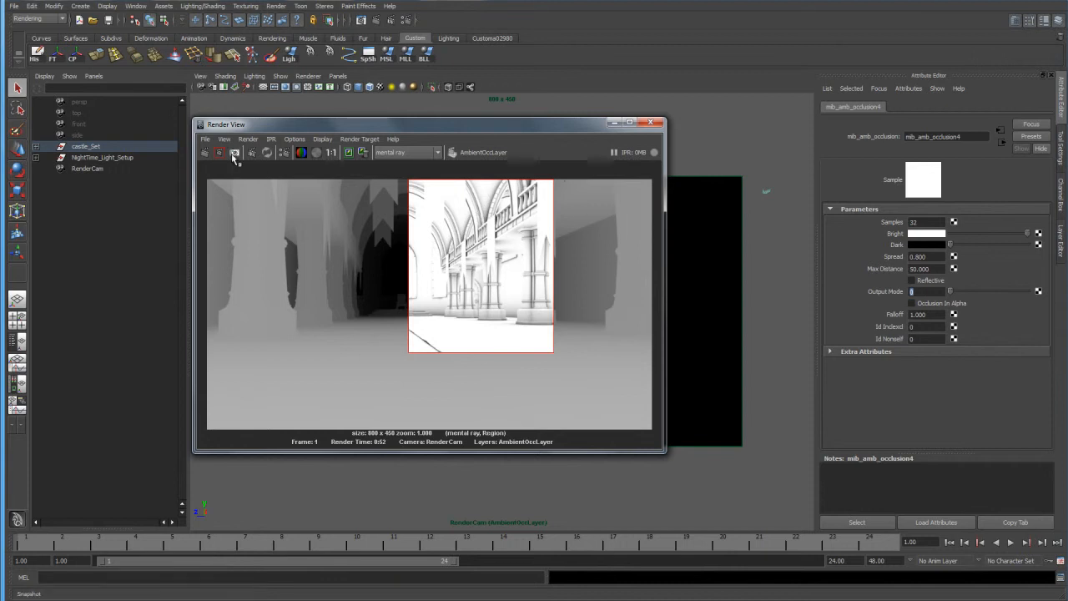
Render the full AmbientOccLayer frame and save it as AmbientOcclusion in PNG format.
{"action": "left_click", "coordinate": [204, 153]}
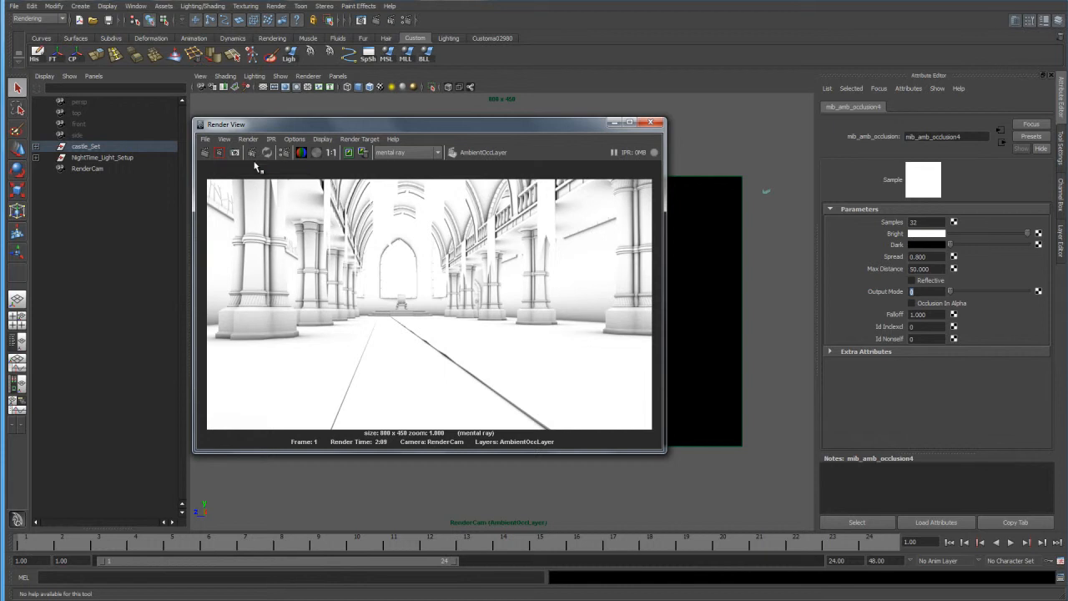
{"action": "left_click", "coordinate": [205, 139]}
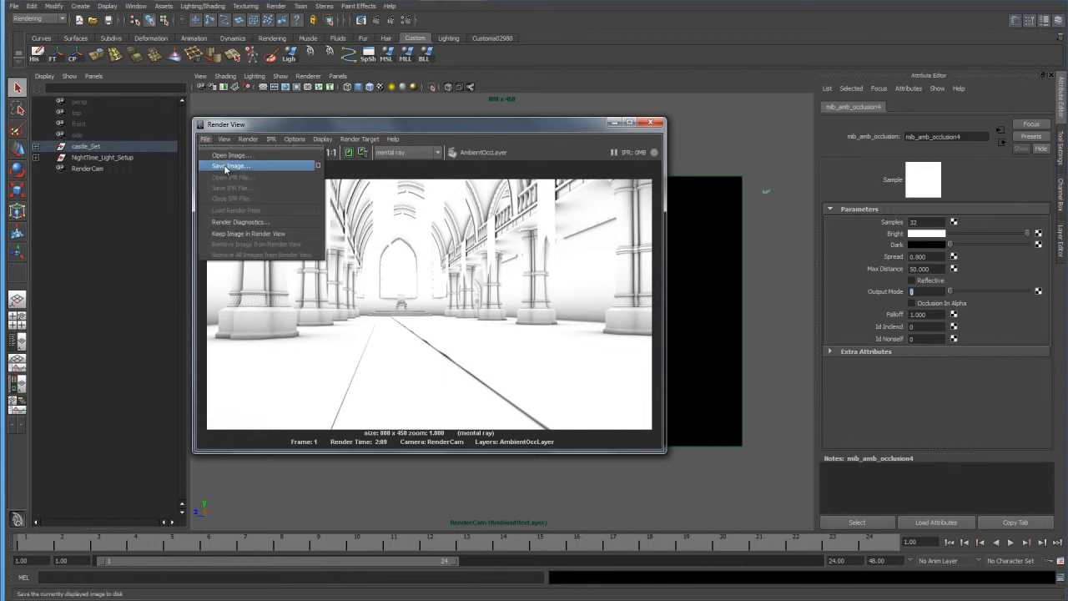
{"action": "left_click", "coordinate": [227, 166]}
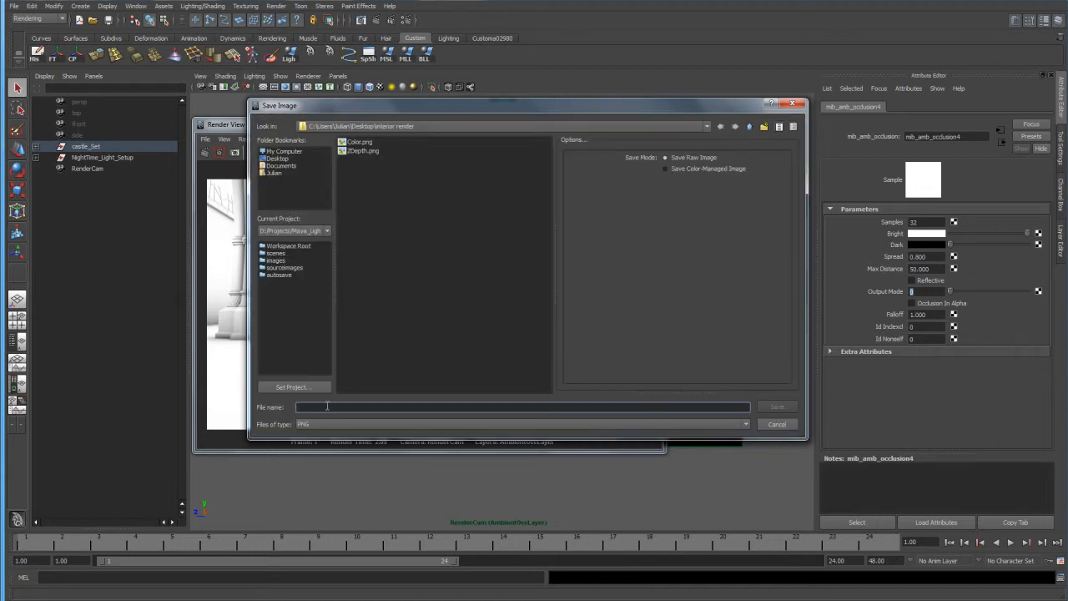
{"action": "type", "text": "AmbientOcclusion"}
{"action": "key", "text": "Return"}
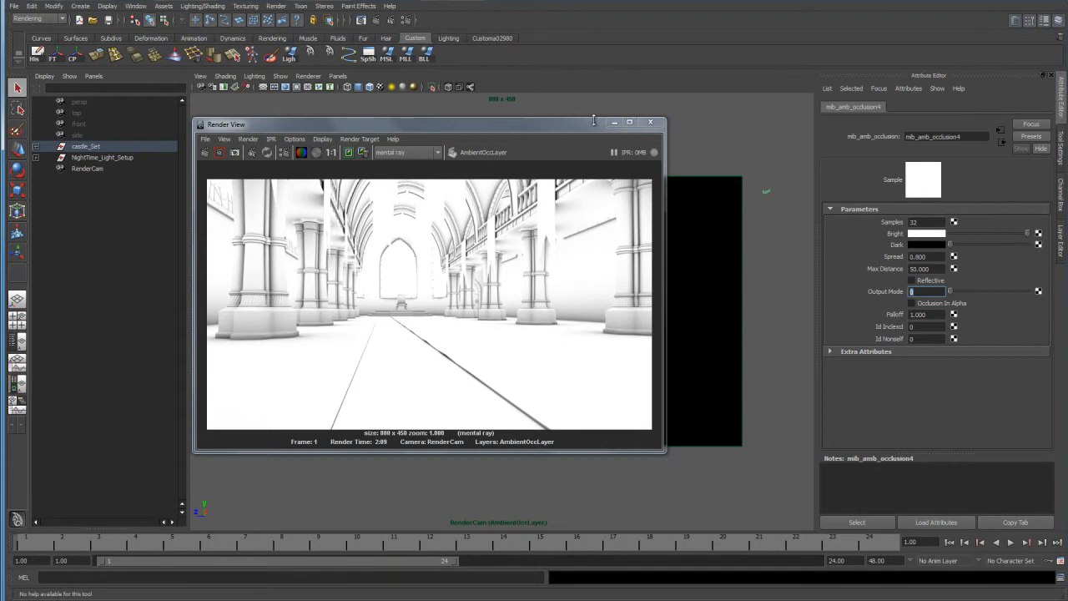
Close the render window, create a new render layer from castle_Set, and make that layer active.
{"action": "left_click_drag", "start_coordinate": [596, 127], "coordinate": [608, 125]}
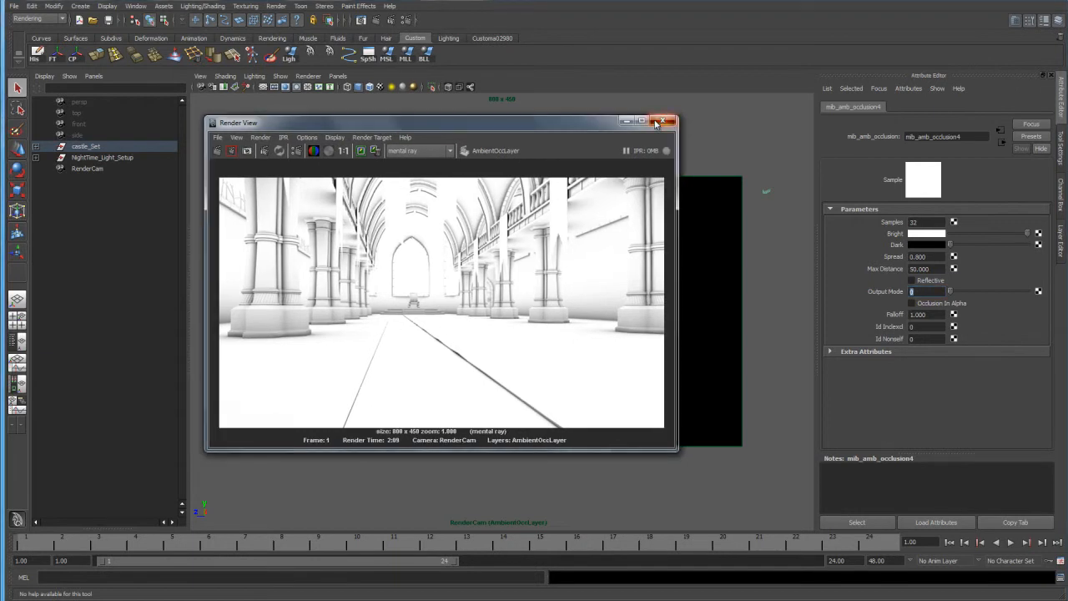
{"action": "left_click", "coordinate": [661, 122]}
{"action": "left_click", "coordinate": [1062, 238]}
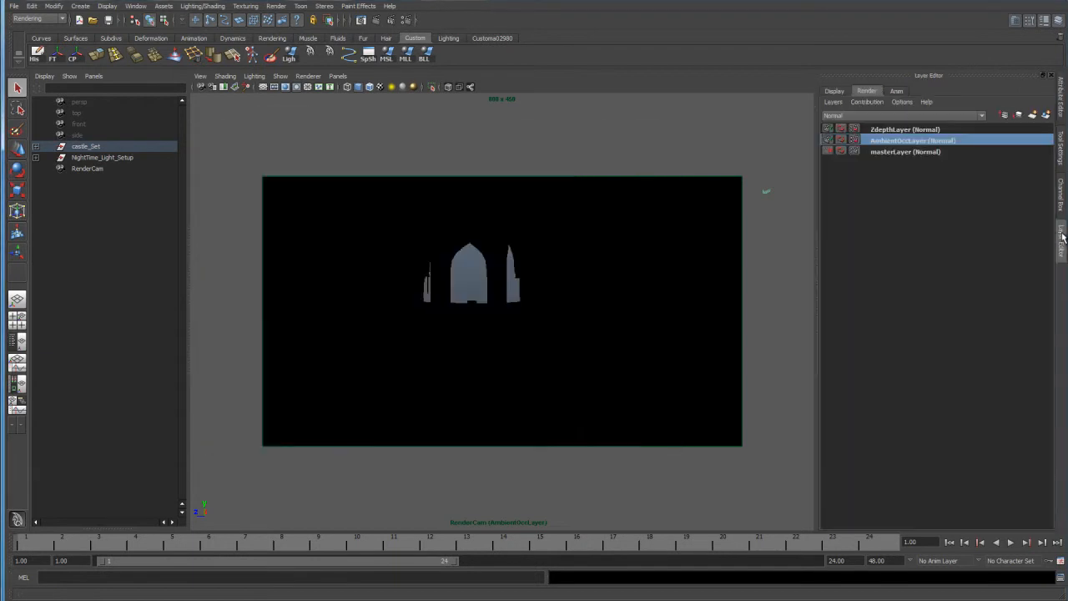
{"action": "left_click", "coordinate": [929, 132]}
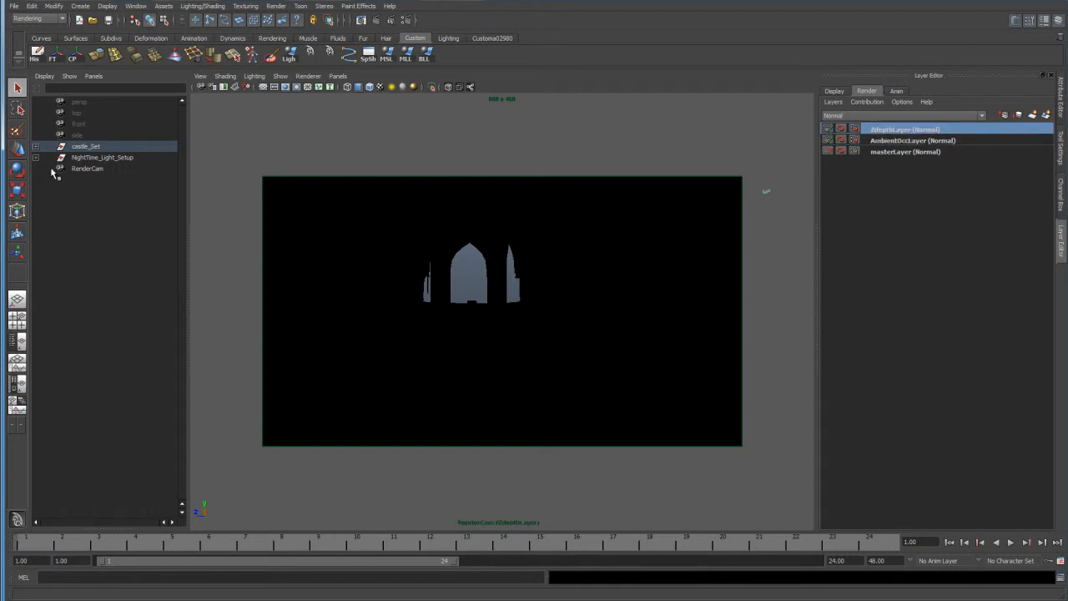
{"action": "left_click", "coordinate": [79, 148]}
{"action": "left_click", "coordinate": [1046, 115]}
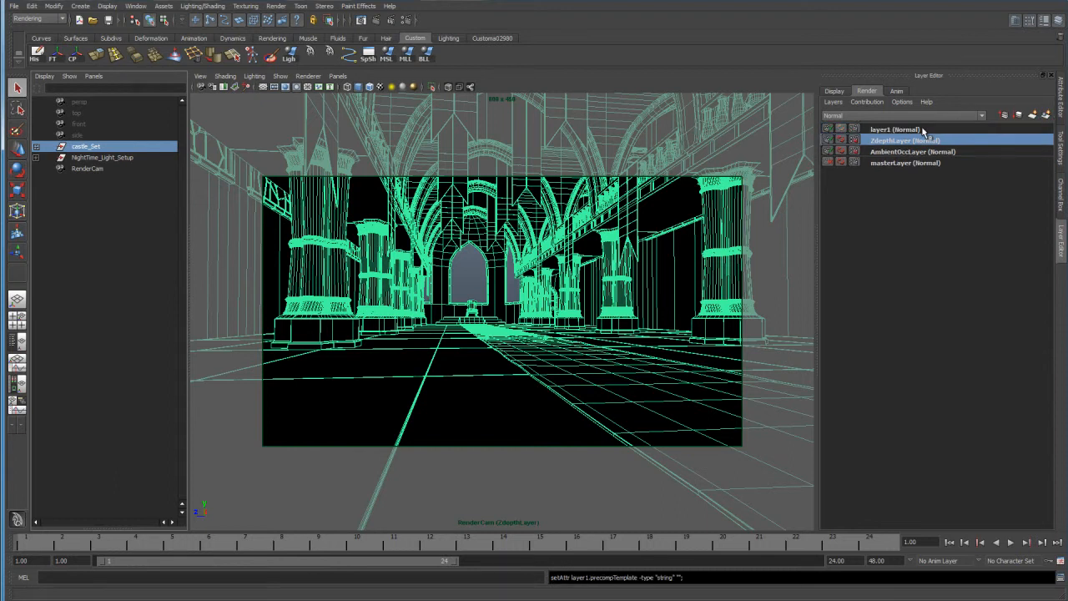
{"action": "left_click", "coordinate": [923, 131]}
Create two new Surface Shader materials in the Hypershade.
{"action": "left_click", "coordinate": [206, 298]}
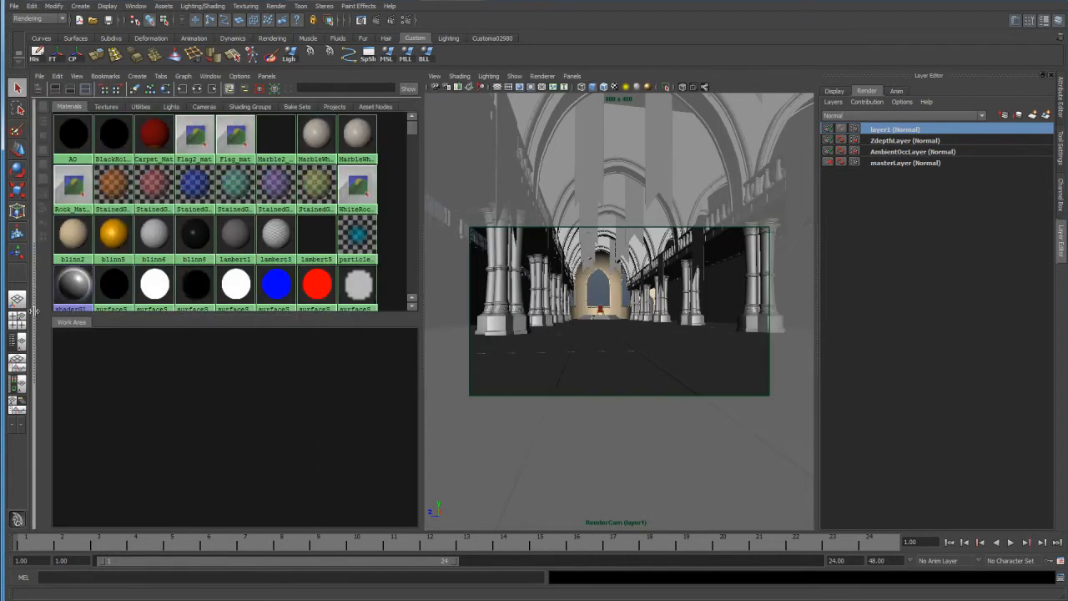
{"action": "left_click_drag", "start_coordinate": [31, 311], "coordinate": [125, 317]}
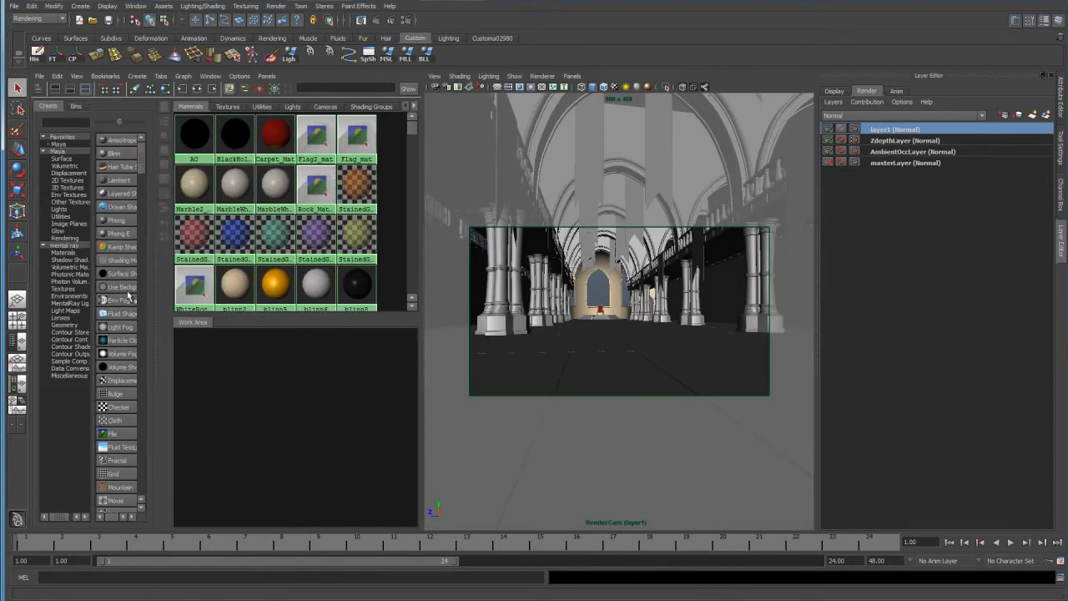
{"action": "left_click", "coordinate": [122, 274]}
{"action": "left_click", "coordinate": [122, 274]}
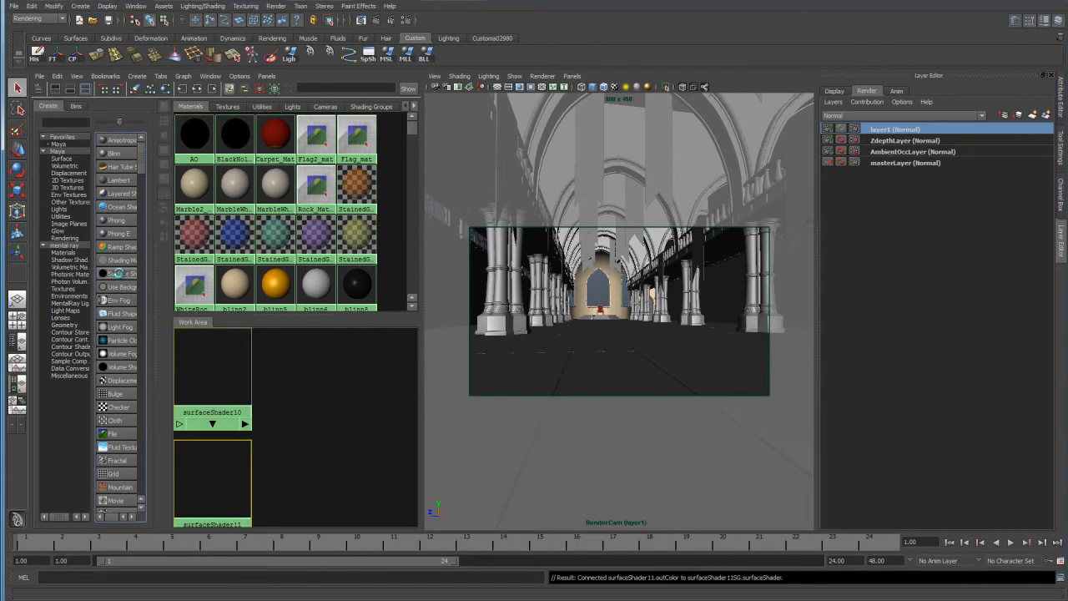
Set the Out Color of surfaceShader10 to pure blue using RGB 0 to 1.0 values.
{"action": "left_click", "coordinate": [198, 361]}
{"action": "double_click", "coordinate": [197, 361]}
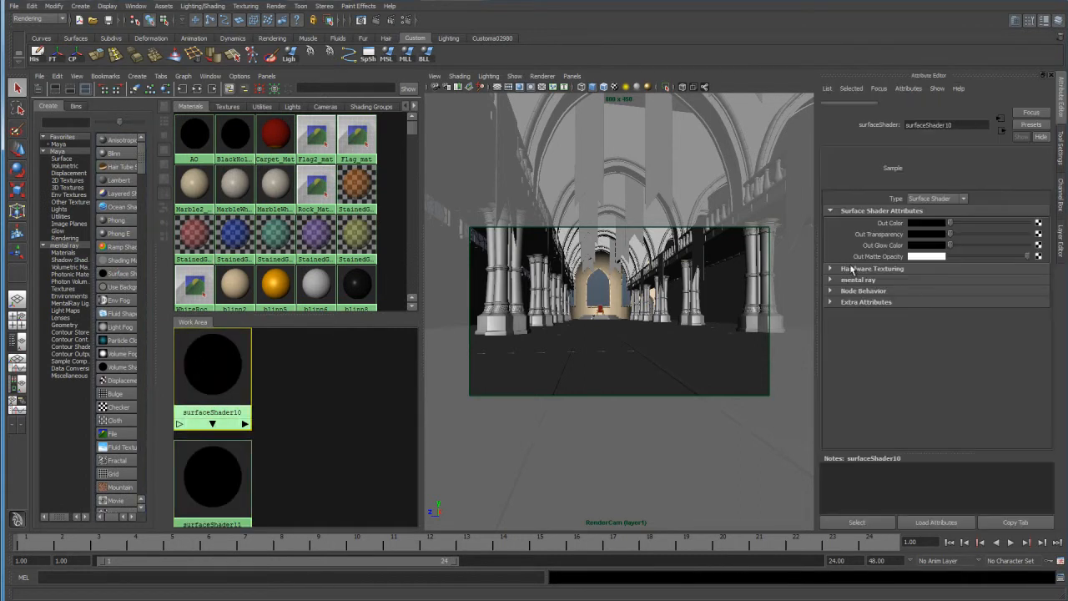
{"action": "left_click", "coordinate": [928, 235]}
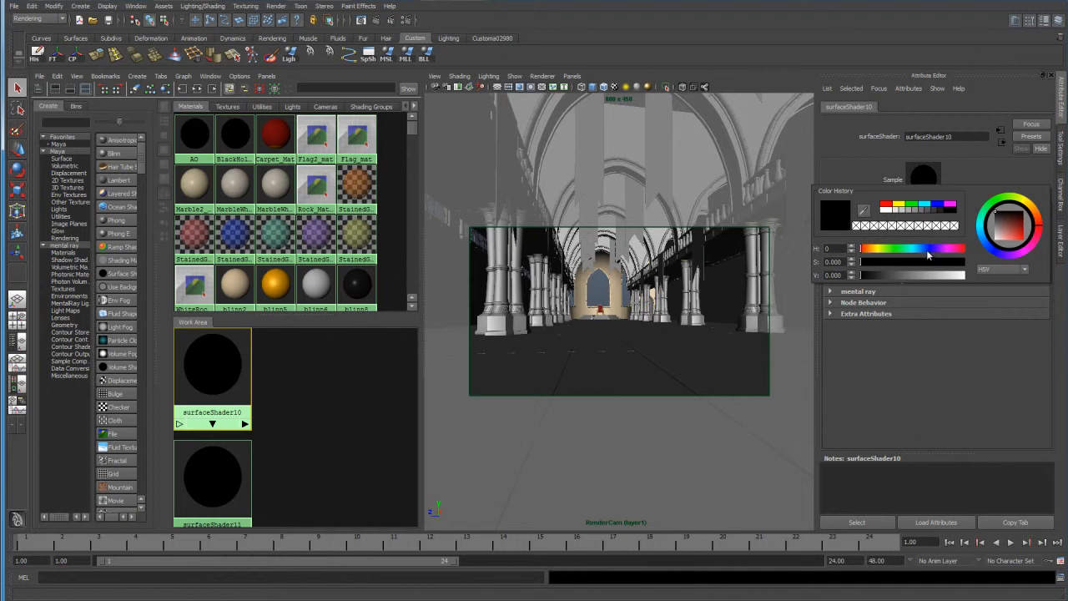
{"action": "left_click", "coordinate": [1003, 268]}
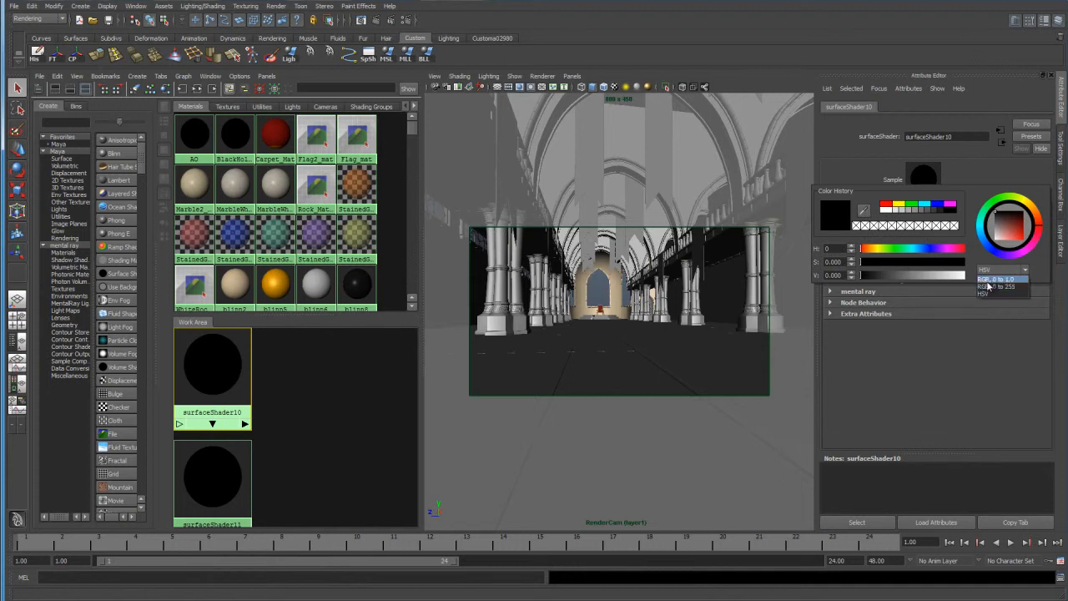
{"action": "left_click", "coordinate": [998, 283]}
{"action": "left_click_drag", "start_coordinate": [951, 274], "coordinate": [974, 284]}
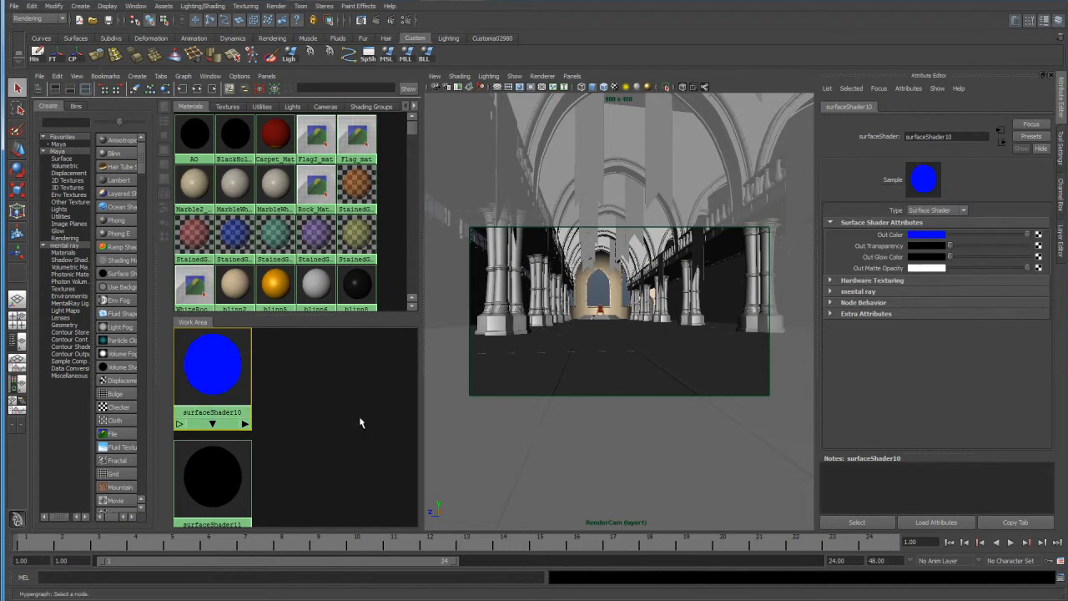
Set the Out Color of surfaceShader11 to pure red.
{"action": "left_click", "coordinate": [228, 475]}
{"action": "left_click", "coordinate": [928, 234]}
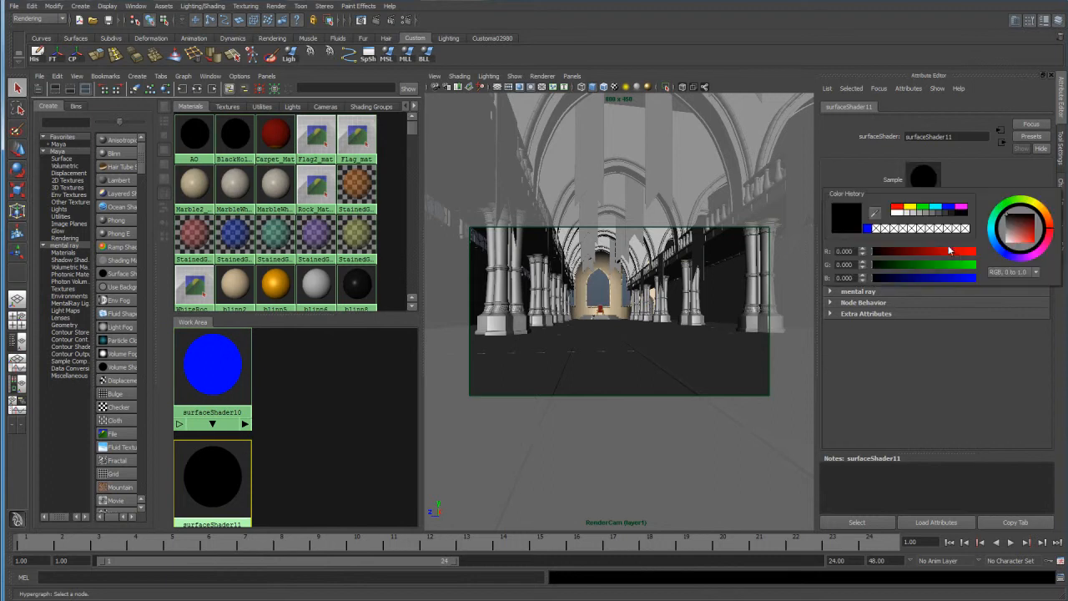
{"action": "left_click_drag", "start_coordinate": [961, 259], "coordinate": [976, 260]}
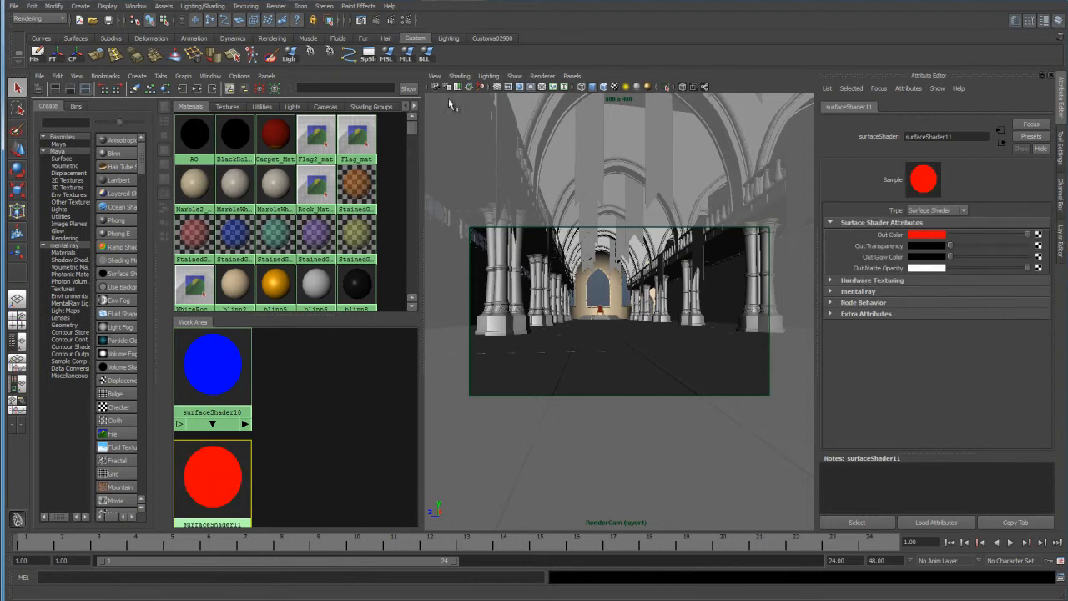
Look through the persp camera in the viewport and rename the render layer layer1 to RGB.
{"action": "left_click", "coordinate": [574, 77]}
{"action": "mouse_move", "coordinate": [640, 89]}
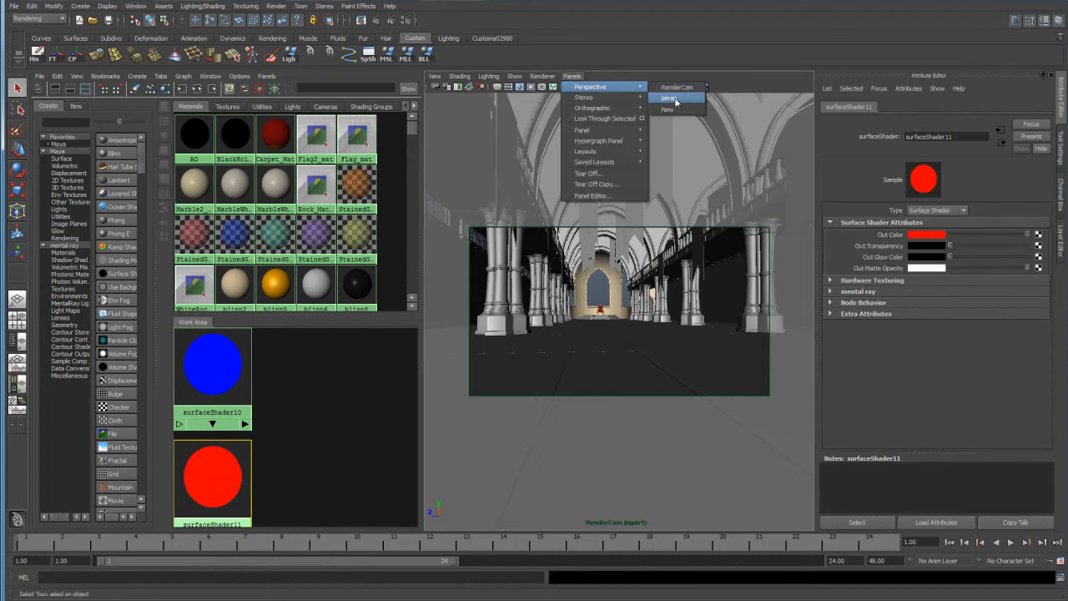
{"action": "left_click", "coordinate": [672, 99]}
{"action": "left_click", "coordinate": [1061, 242]}
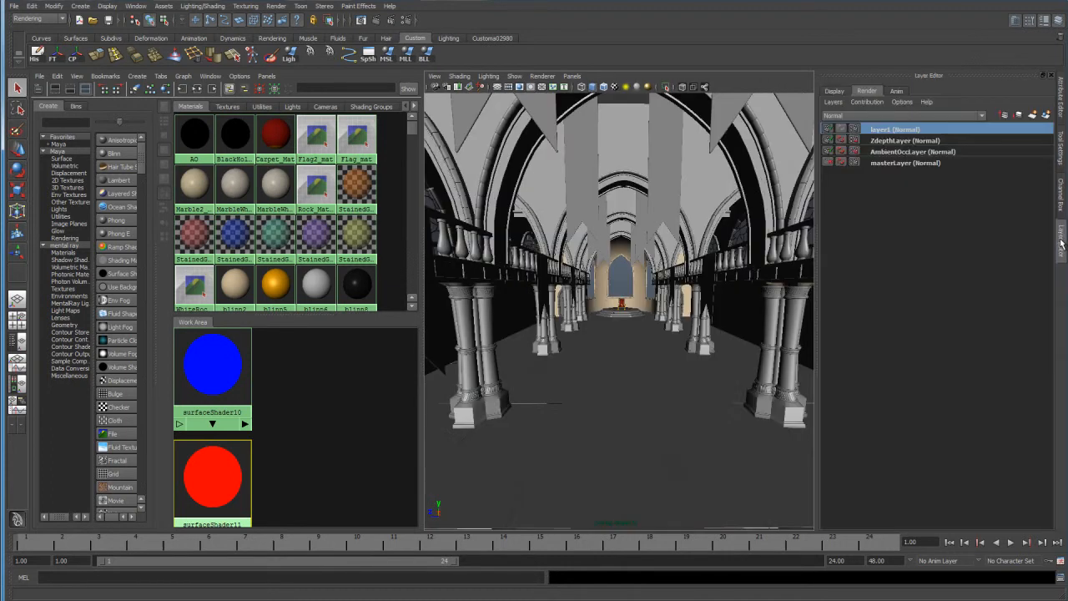
{"action": "double_click", "coordinate": [894, 129]}
{"action": "type", "text": "RGB"}
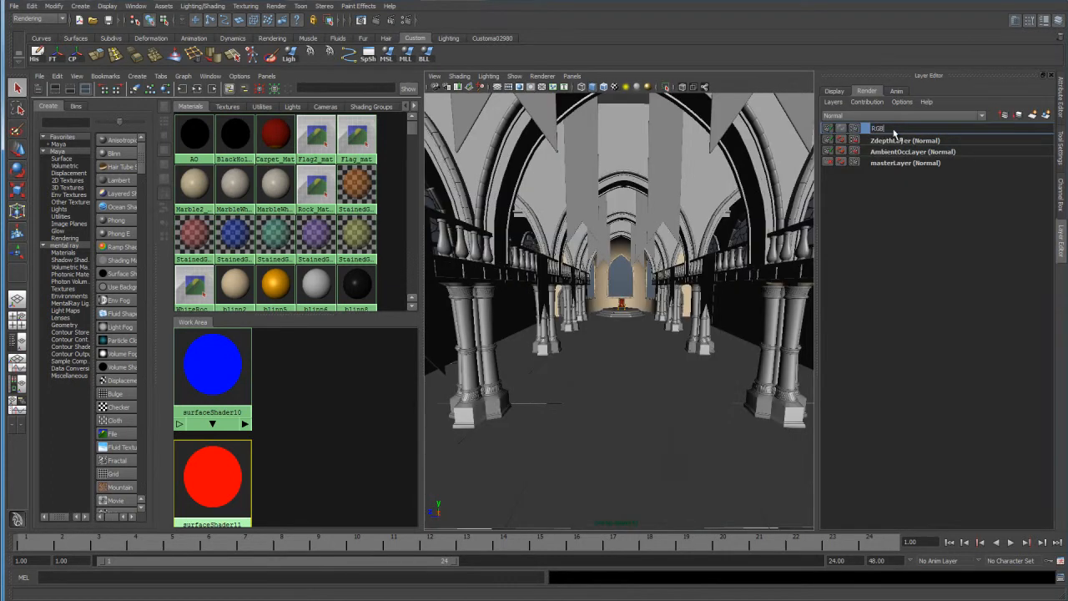
{"action": "key", "text": "Return"}
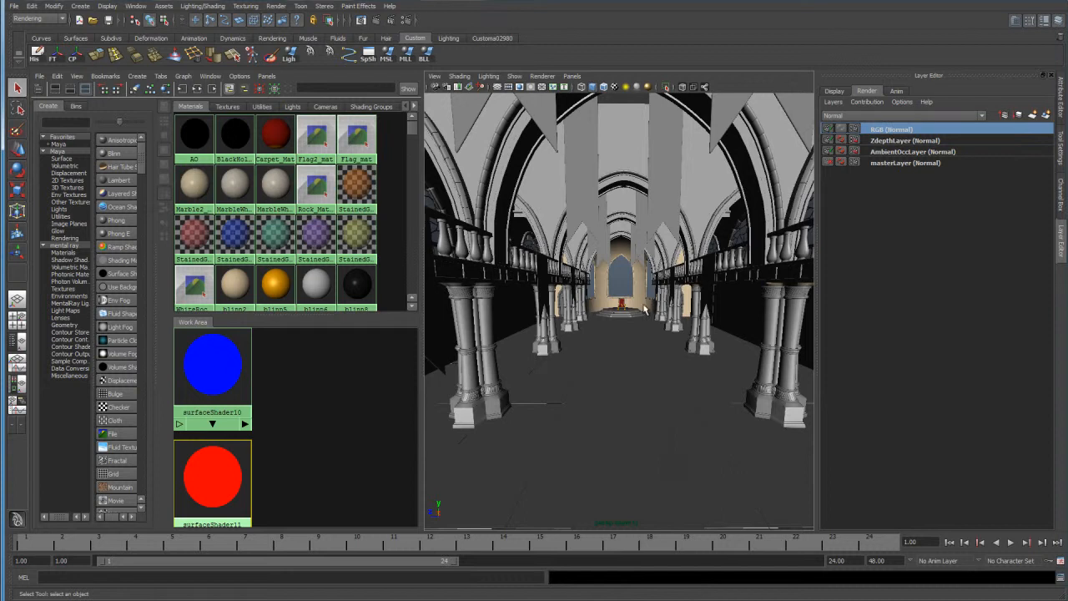
Select all of the castle geometry in wireframe view and assign the blue surface shader to it.
{"action": "key", "text": "4"}
{"action": "right_click_drag", "start_coordinate": [644, 305], "coordinate": [585, 282], "text": "alt"}
{"action": "left_click_drag", "start_coordinate": [767, 176], "coordinate": [492, 377]}
{"action": "left_click", "coordinate": [208, 366]}
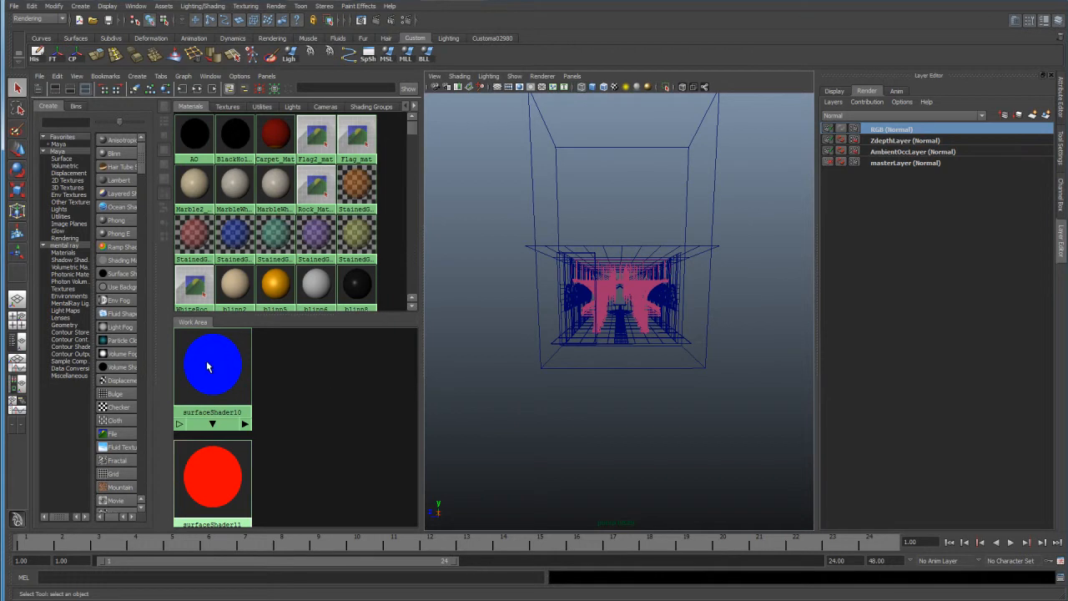
{"action": "right_click", "coordinate": [212, 362]}
{"action": "right_click_drag", "start_coordinate": [212, 355], "coordinate": [323, 342]}
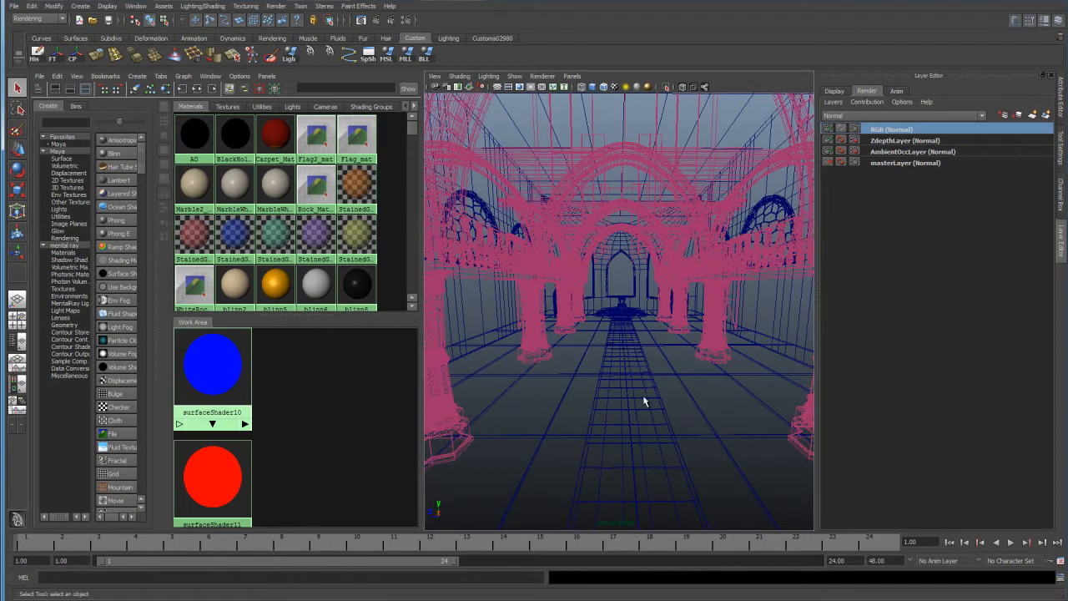
Display the castle hall shaded with the wireframe overlaid on the surfaces.
{"action": "key", "text": "5"}
{"action": "key", "text": "4"}
{"action": "key", "text": "5"}
{"action": "left_click", "coordinate": [605, 86]}
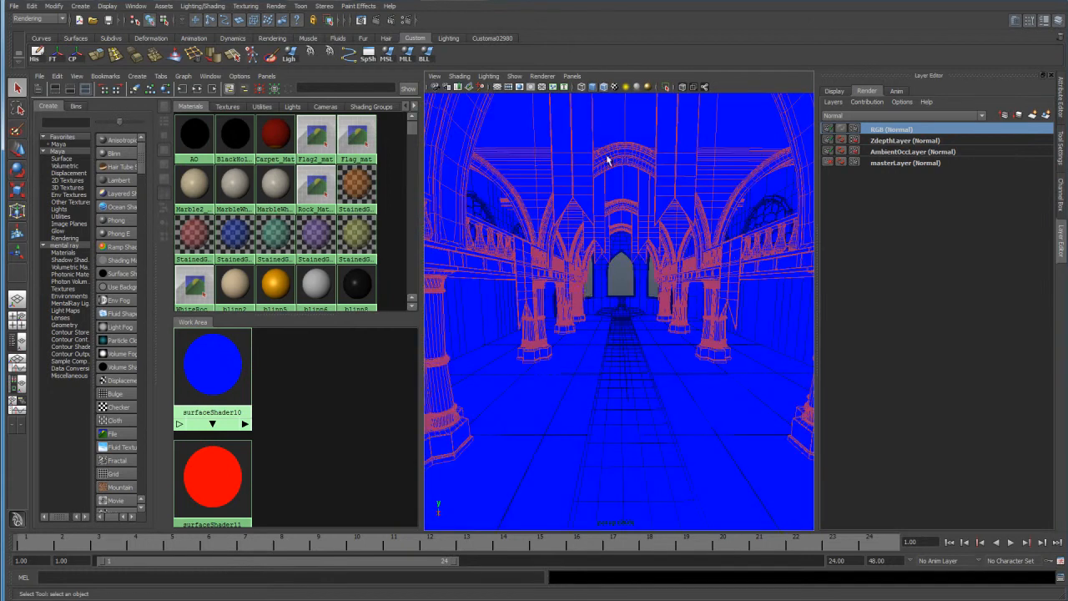
Select the wall banners and the row of hanging banners along the left side of the hall.
{"action": "left_click_drag", "start_coordinate": [575, 299], "coordinate": [528, 322], "text": "alt"}
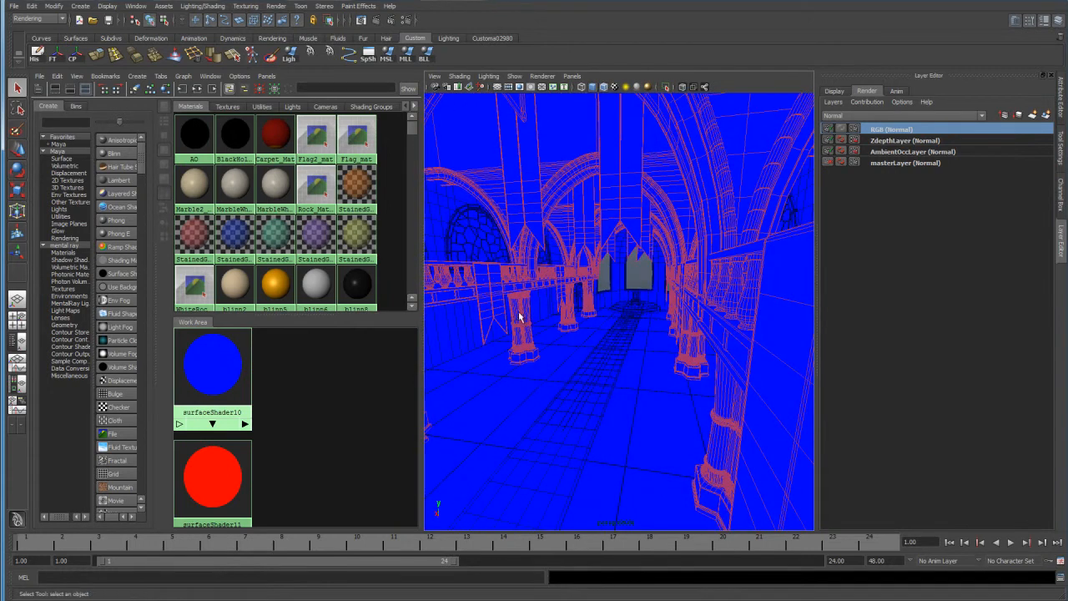
{"action": "left_click", "coordinate": [494, 307]}
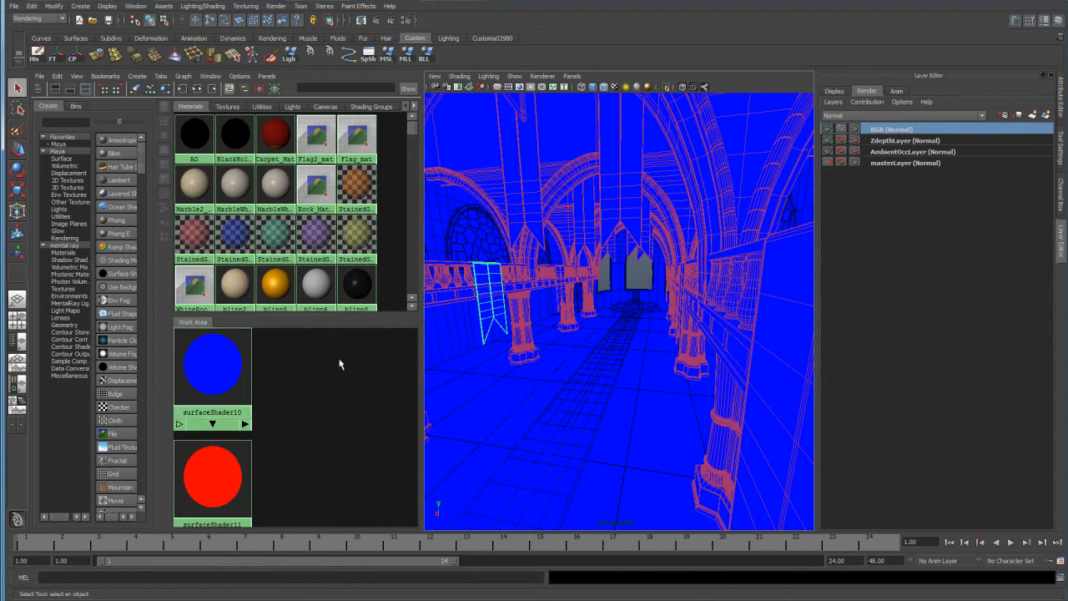
{"action": "key", "text": "Up"}
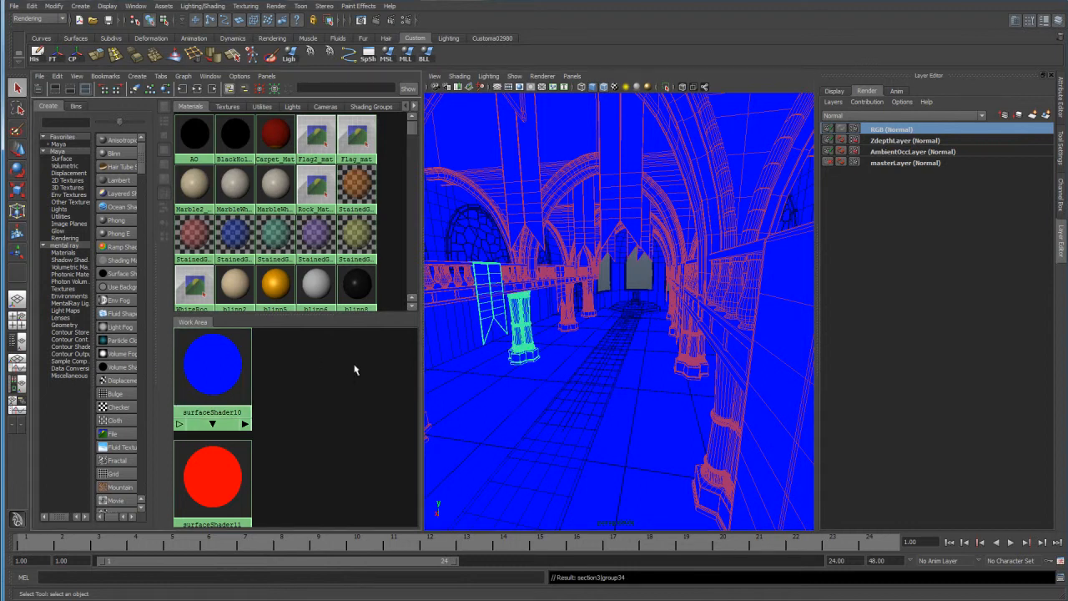
{"action": "left_click", "coordinate": [483, 334]}
{"action": "middle_click_drag", "start_coordinate": [483, 333], "coordinate": [512, 322], "text": "alt"}
{"action": "left_click_drag", "start_coordinate": [508, 323], "coordinate": [592, 310], "text": "alt"}
{"action": "left_click", "coordinate": [597, 289], "text": "shift"}
{"action": "left_click", "coordinate": [614, 282], "text": "shift"}
{"action": "left_click", "coordinate": [631, 232], "text": "shift"}
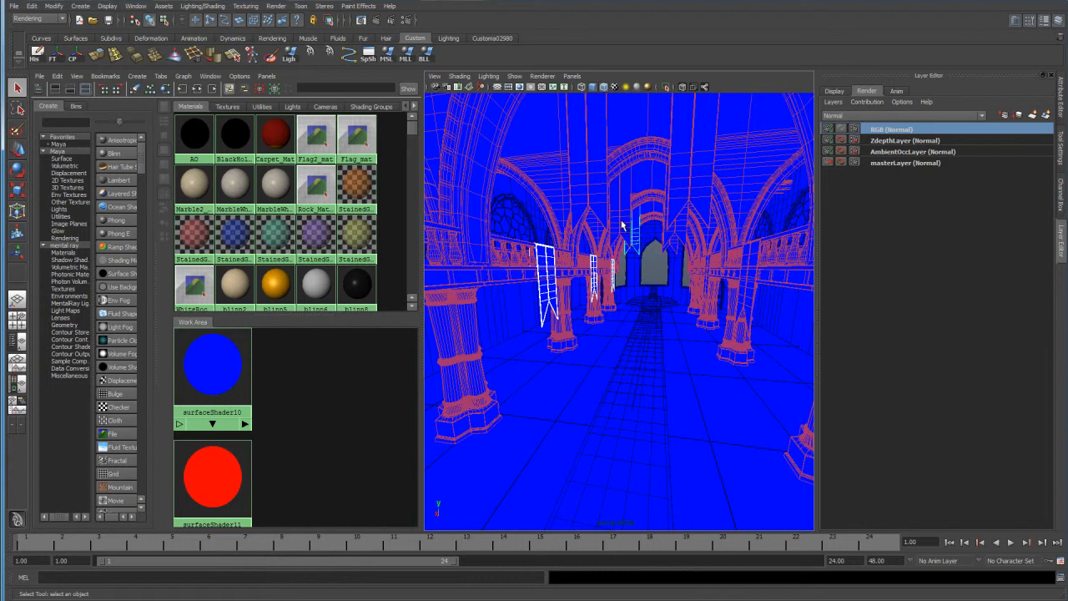
{"action": "scroll", "coordinate": [579, 250], "scroll_direction": "up", "scroll_amount": 3}
{"action": "left_click", "coordinate": [571, 258], "text": "shift"}
{"action": "left_click_drag", "start_coordinate": [612, 325], "coordinate": [554, 330], "text": "alt"}
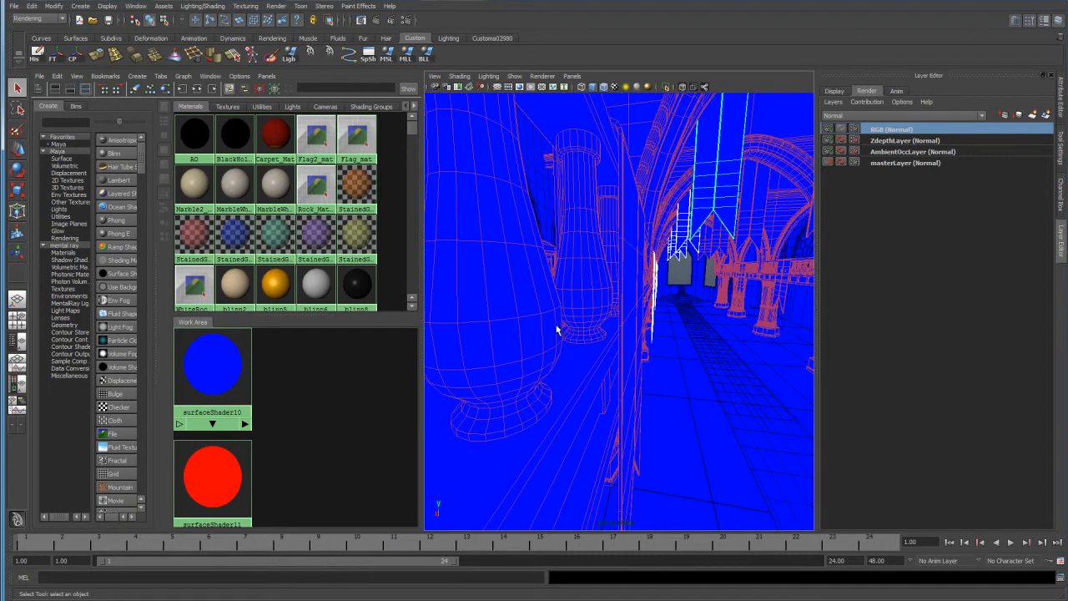
{"action": "left_click", "coordinate": [649, 322], "text": "shift"}
{"action": "left_click_drag", "start_coordinate": [698, 325], "coordinate": [698, 327], "text": "alt"}
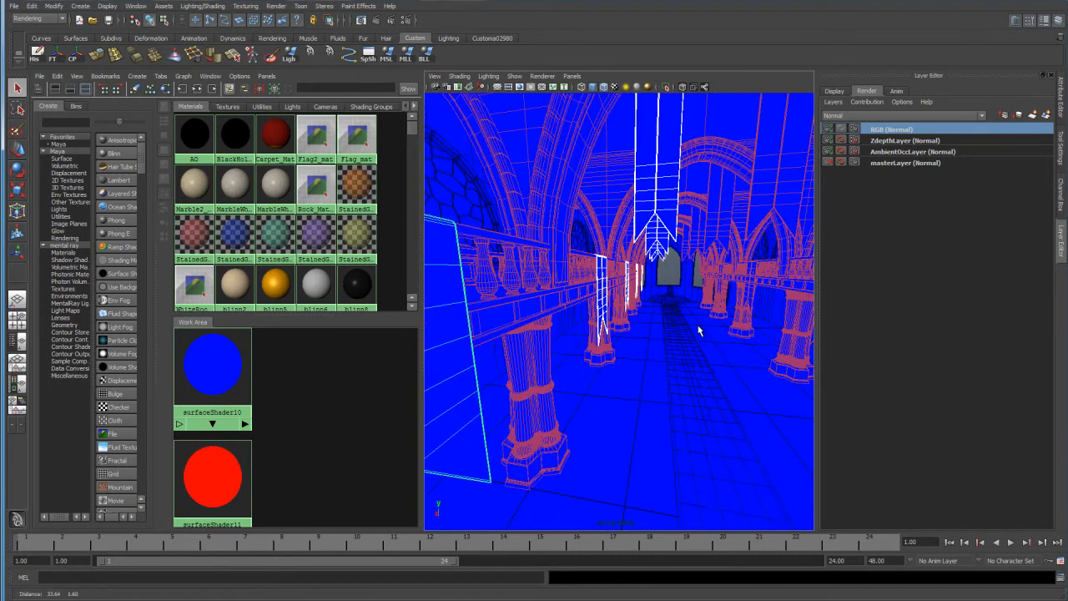
Add the hanging and wall banners on the hall's right side to the selection and assign the red surface shader to all selected banners.
{"action": "left_click", "coordinate": [698, 242], "text": "shift"}
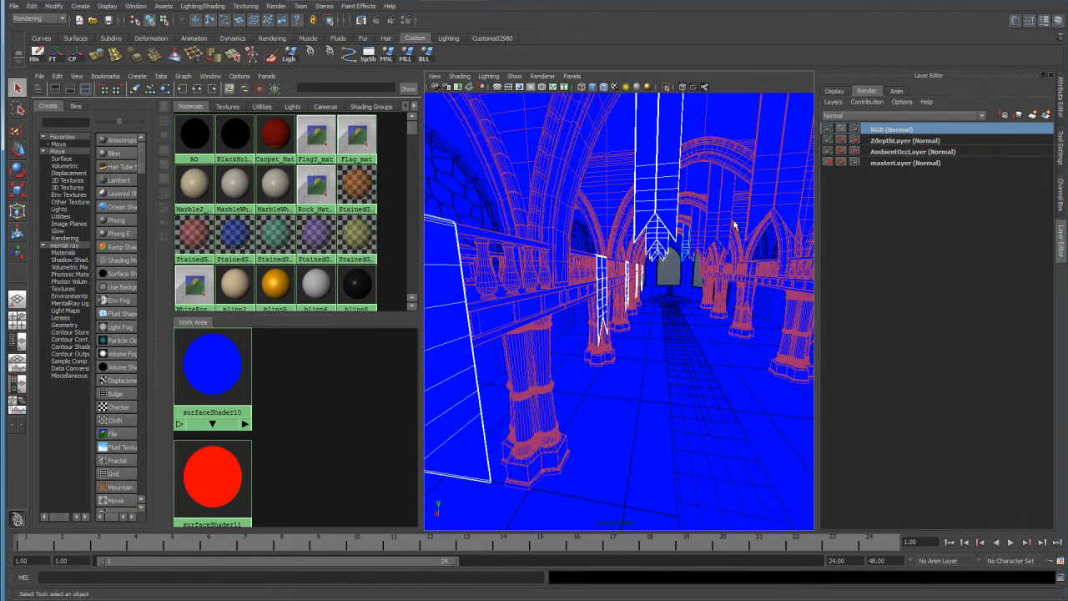
{"action": "left_click", "coordinate": [705, 284], "text": "shift"}
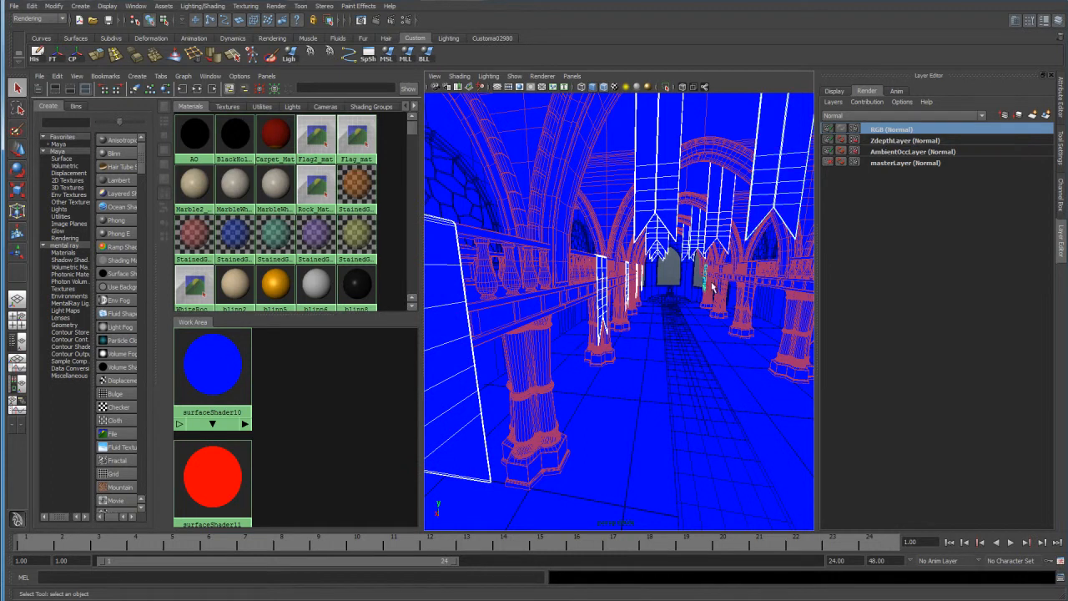
{"action": "left_click", "coordinate": [723, 290], "text": "shift"}
{"action": "left_click", "coordinate": [748, 291], "text": "shift"}
{"action": "middle_click_drag", "start_coordinate": [755, 320], "coordinate": [723, 327], "text": "alt"}
{"action": "left_click", "coordinate": [735, 326], "text": "shift"}
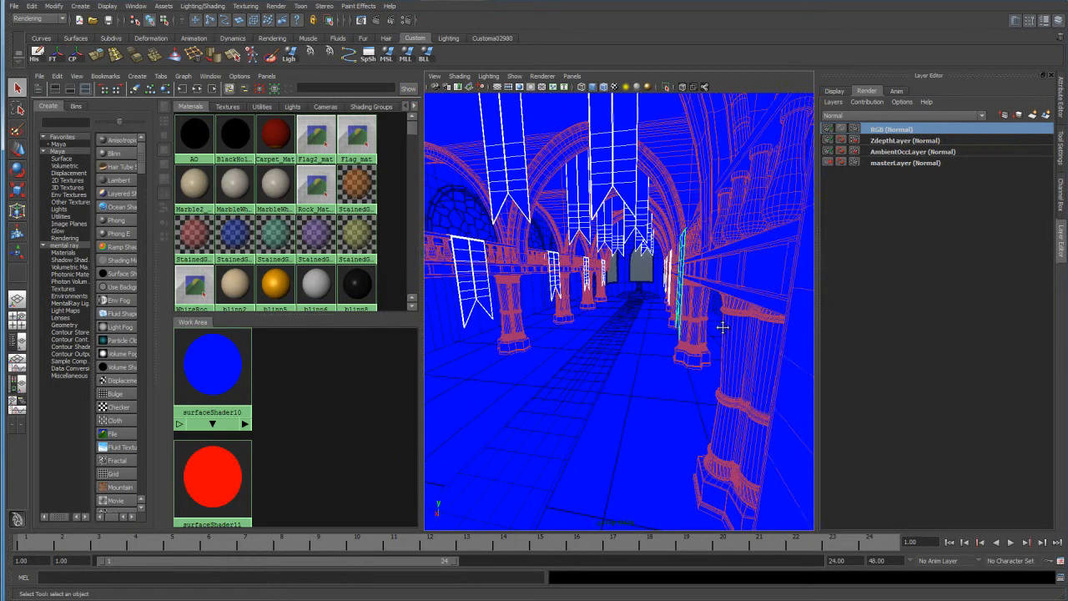
{"action": "left_click", "coordinate": [794, 400], "text": "shift"}
{"action": "right_click_drag", "start_coordinate": [204, 477], "coordinate": [203, 458]}
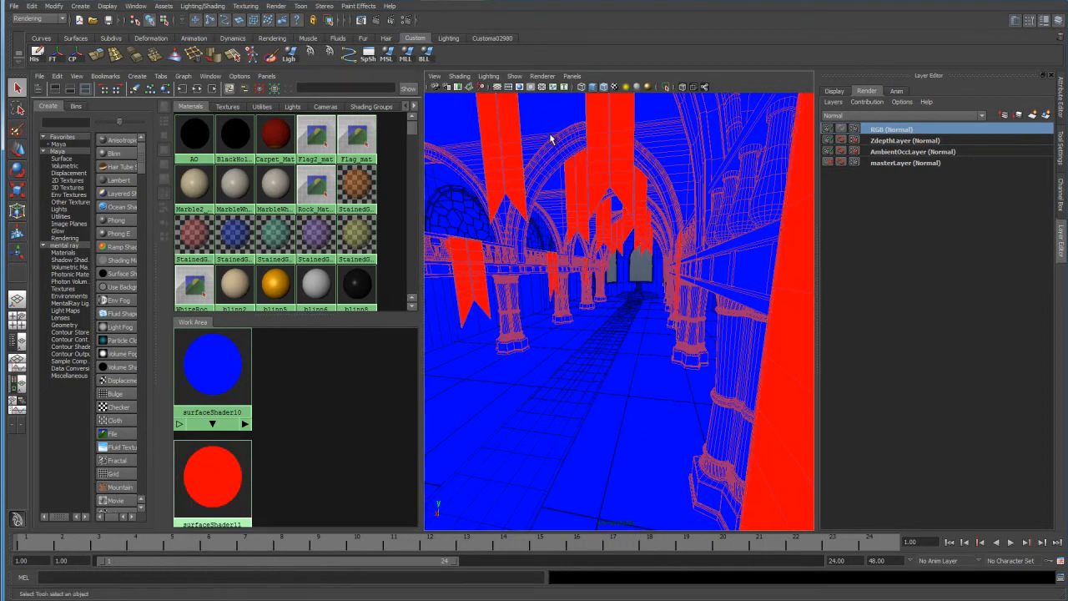
Return the viewport to RenderCam without the wireframe overlay and render the RGB layer.
{"action": "left_click", "coordinate": [572, 77]}
{"action": "mouse_move", "coordinate": [585, 86]}
{"action": "left_click", "coordinate": [673, 97]}
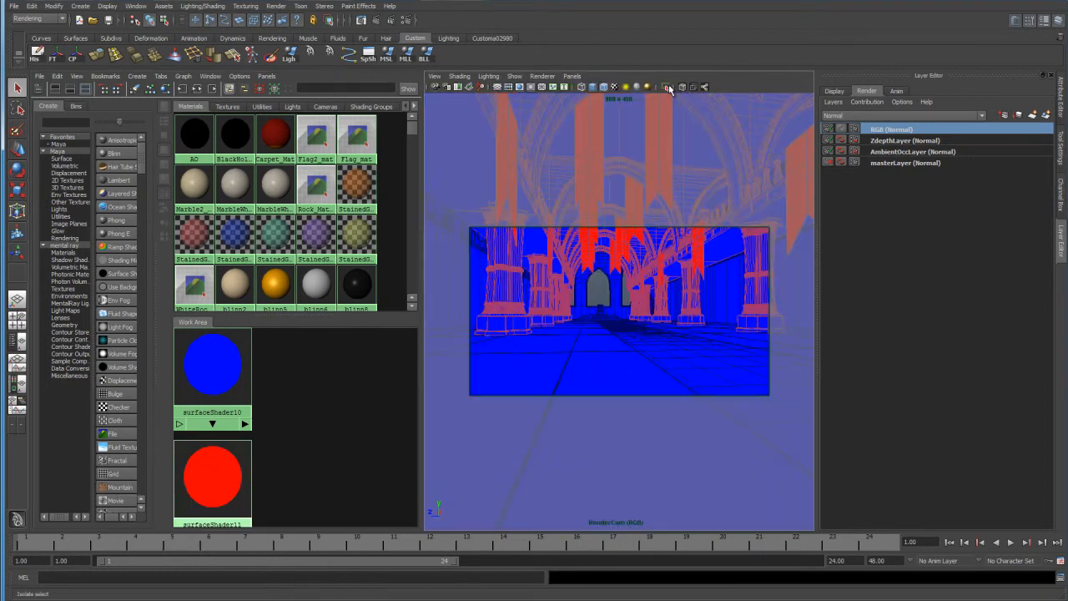
{"action": "left_click", "coordinate": [606, 94]}
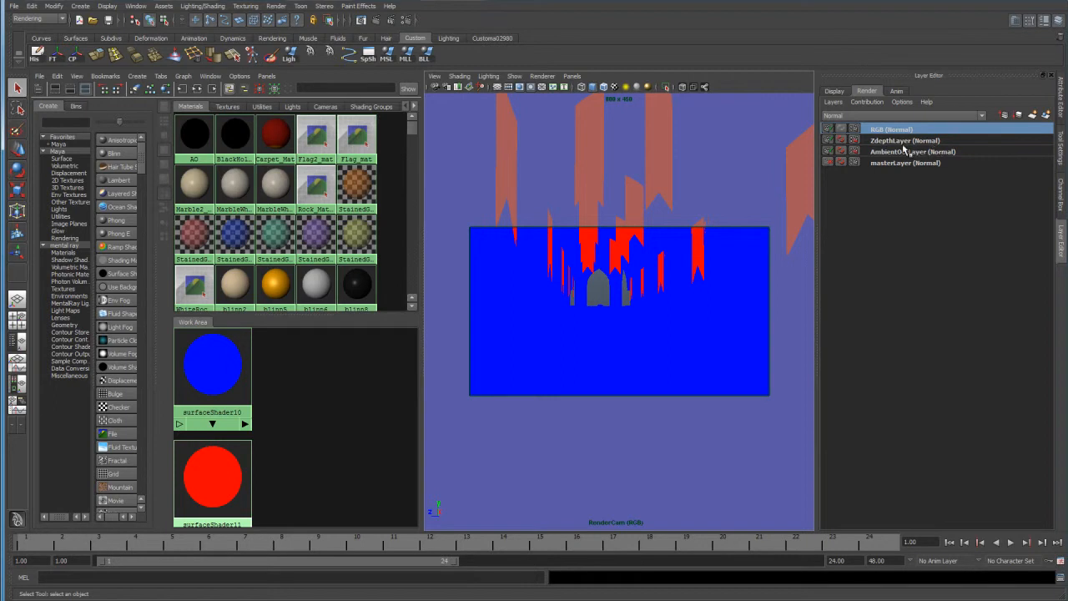
{"action": "left_click", "coordinate": [375, 19]}
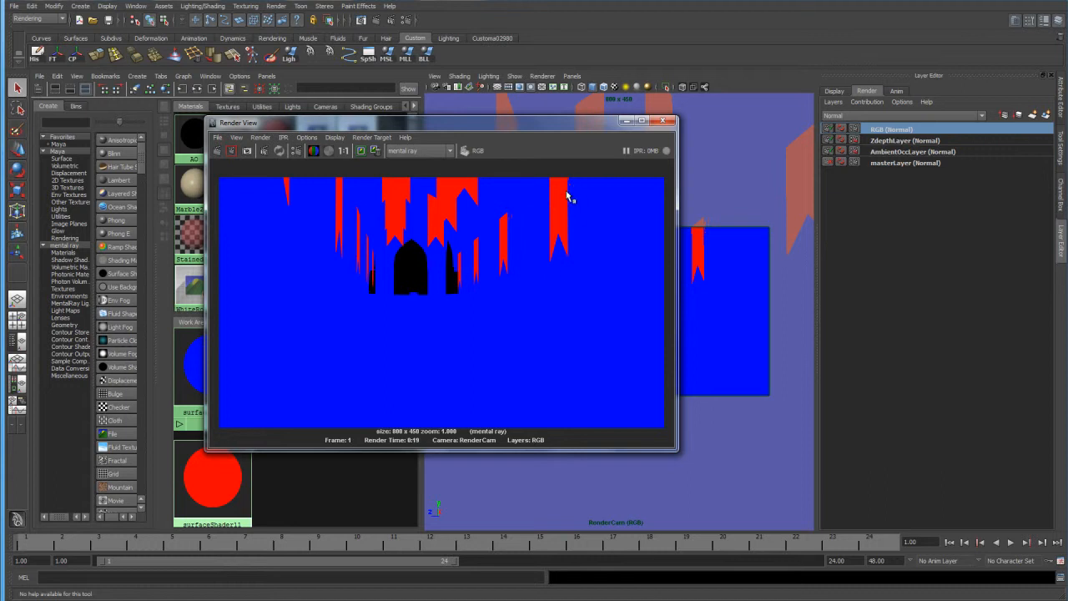
Save the rendered image as RGB in PNG format in the interior render folder, and save the scene.
{"action": "left_click", "coordinate": [217, 137]}
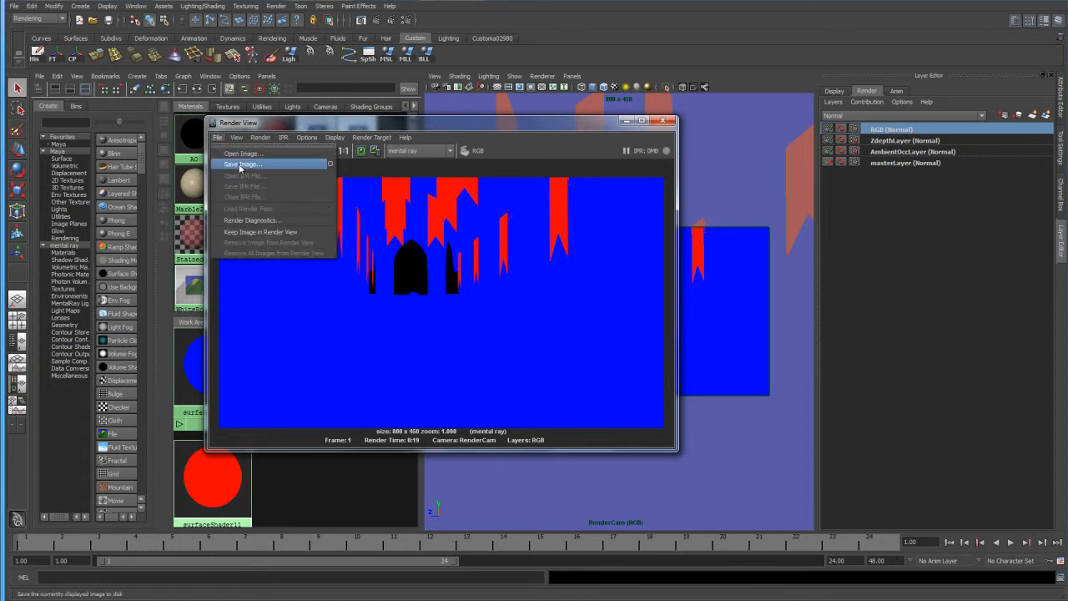
{"action": "left_click", "coordinate": [250, 163]}
{"action": "left_click", "coordinate": [361, 151]}
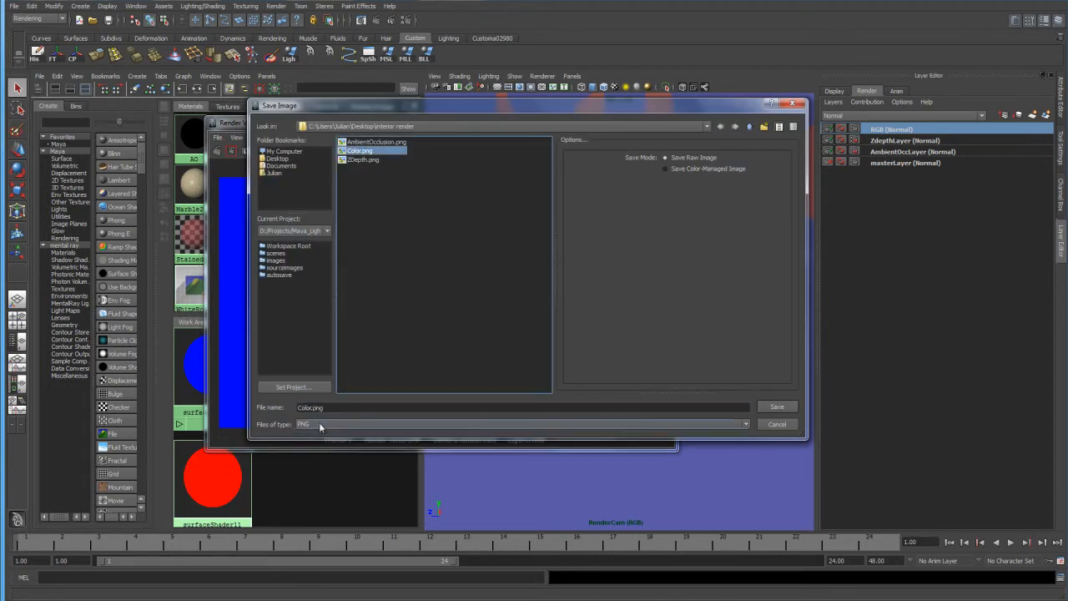
{"action": "type", "text": "RGB"}
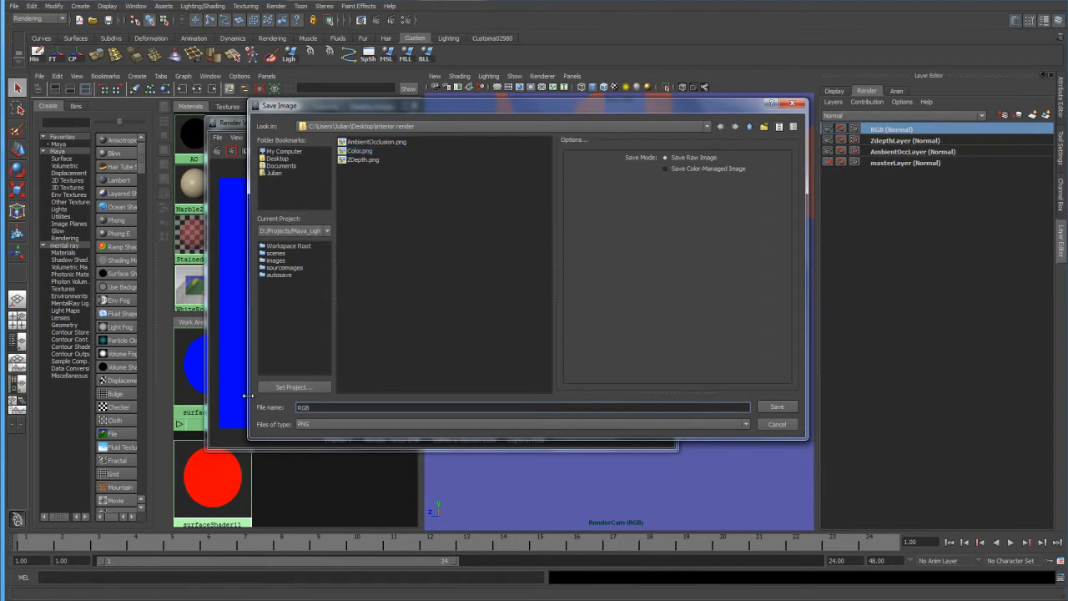
{"action": "key", "text": "Return"}
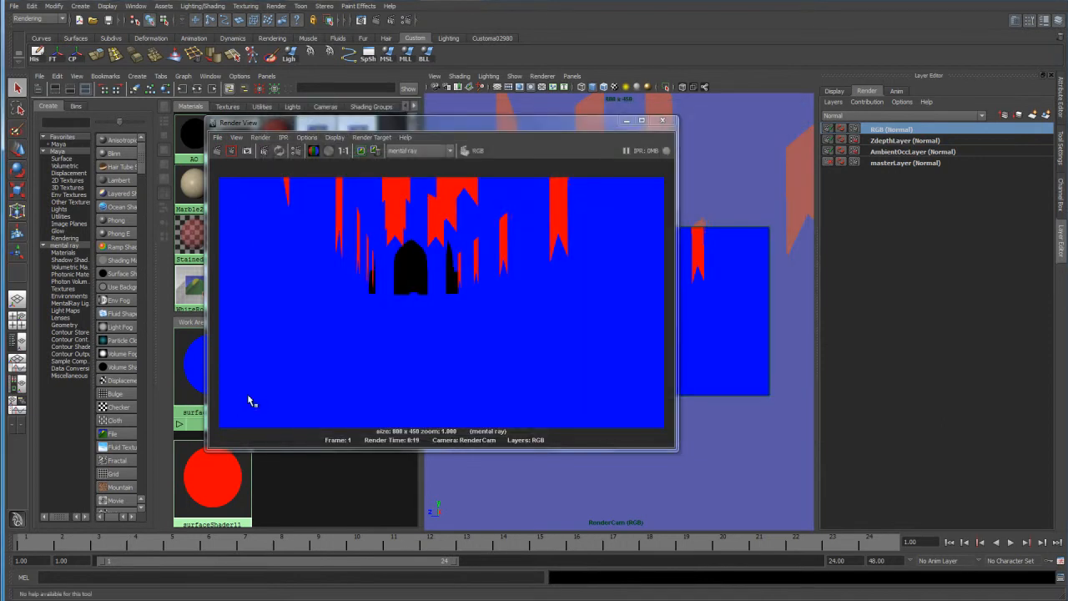
{"action": "left_click", "coordinate": [663, 120]}
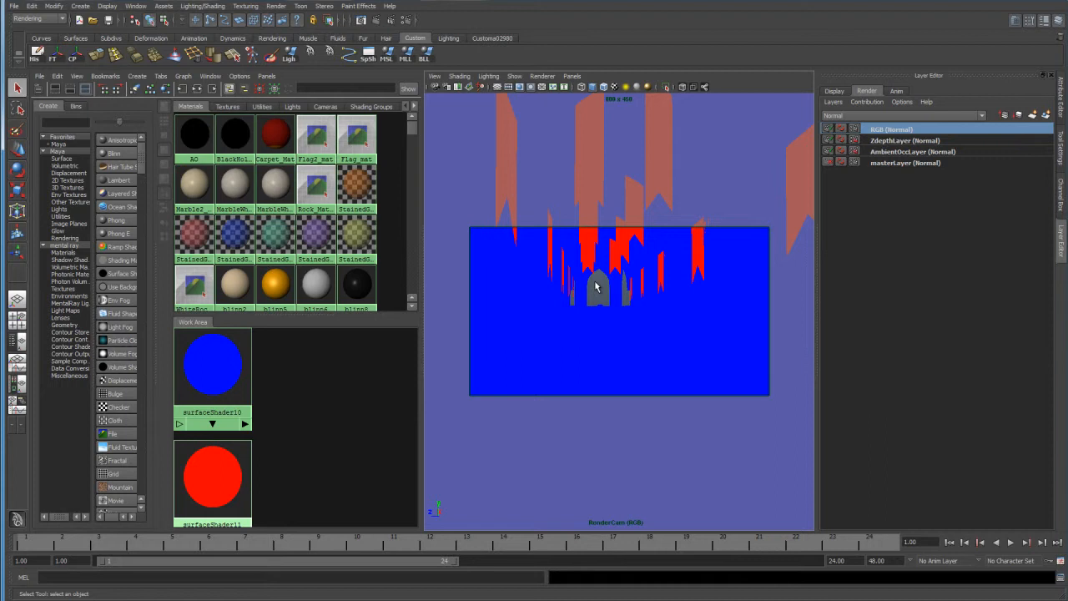
{"action": "left_click", "coordinate": [107, 19]}
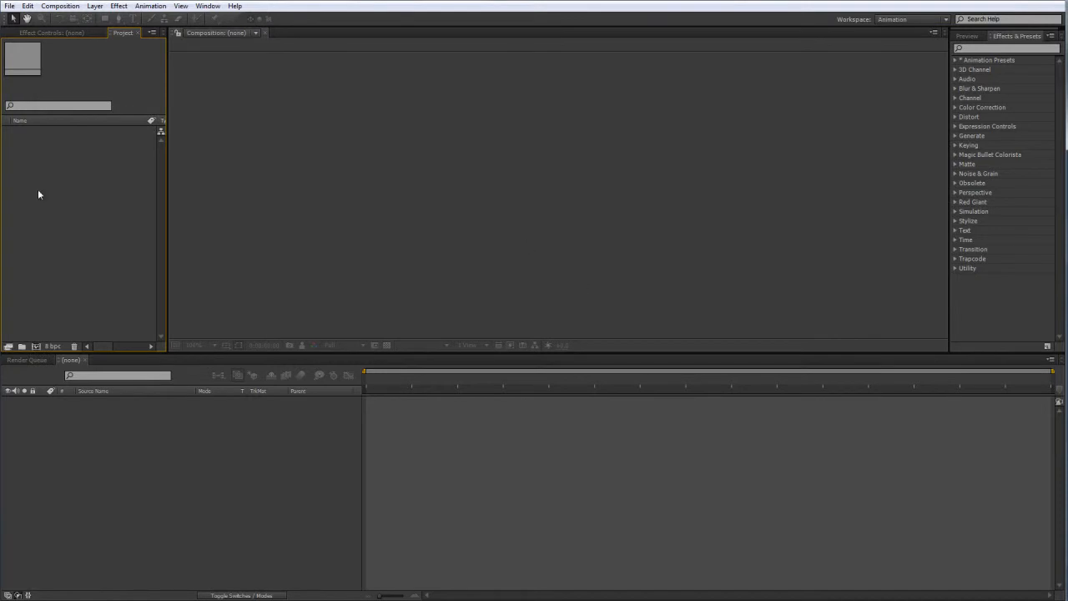
Switch to After Effects and import the AmbientOcclusion, Color, RGB and ZDepth PNG images from the interior render folder.
{"action": "double_click", "coordinate": [132, 190]}
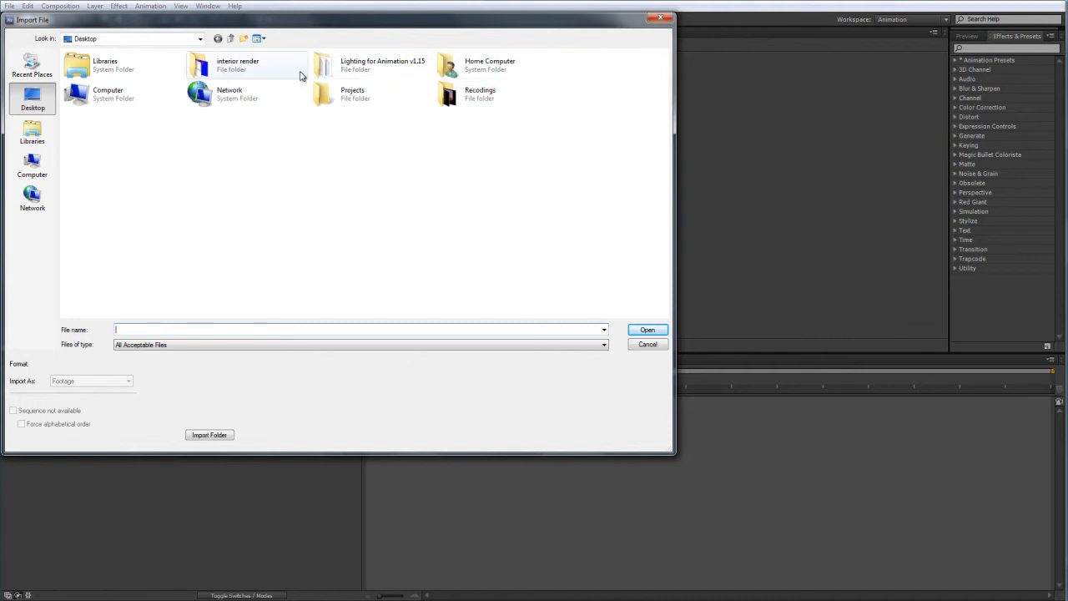
{"action": "double_click", "coordinate": [258, 75]}
{"action": "left_click_drag", "start_coordinate": [392, 187], "coordinate": [66, 52]}
{"action": "left_click", "coordinate": [648, 330]}
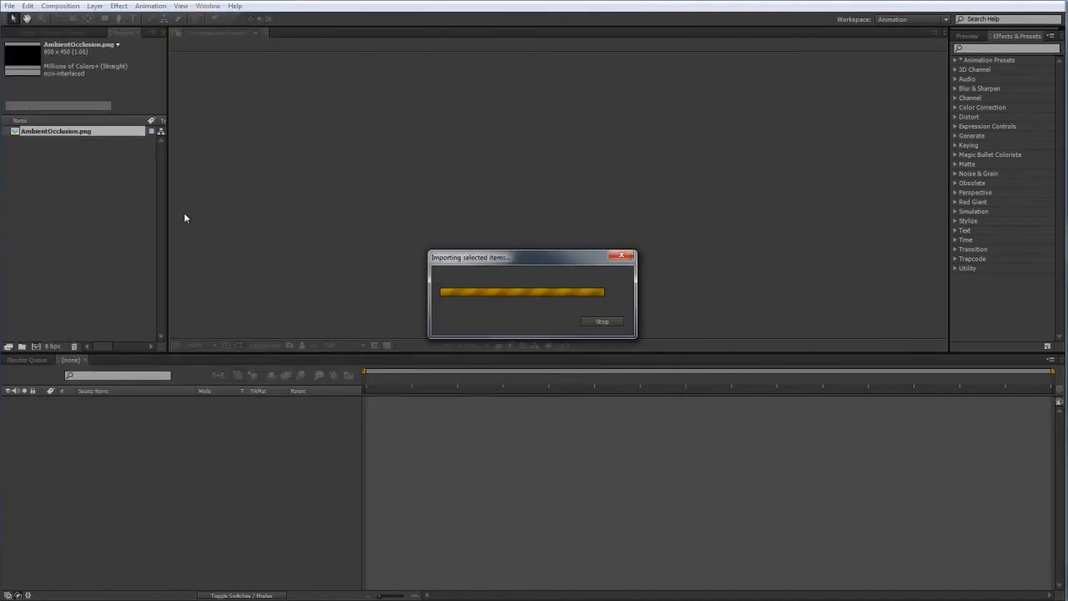
{"action": "double_click", "coordinate": [93, 231]}
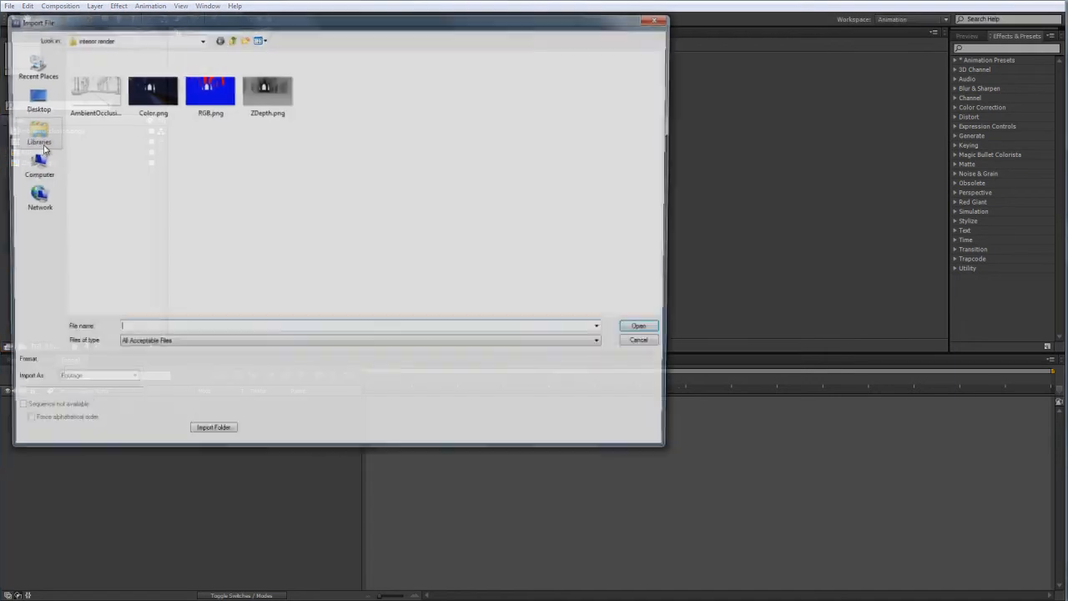
Dismiss the leftover import dialog and create a new composition from the Color.png footage.
{"action": "left_click", "coordinate": [648, 344]}
{"action": "left_click_drag", "start_coordinate": [39, 143], "coordinate": [480, 180]}
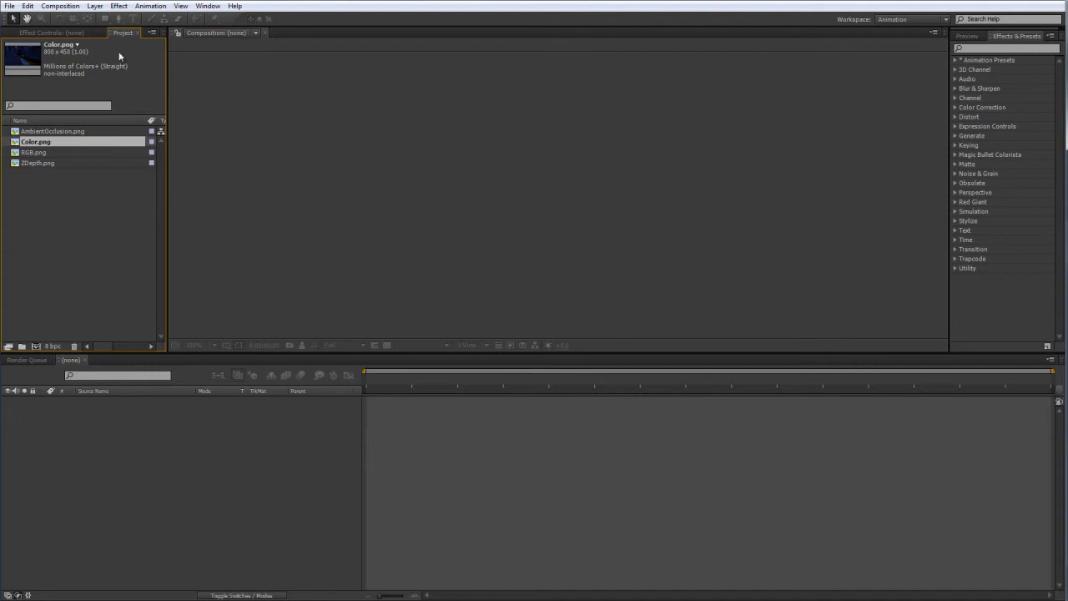
{"action": "left_click_drag", "start_coordinate": [26, 145], "coordinate": [399, 176]}
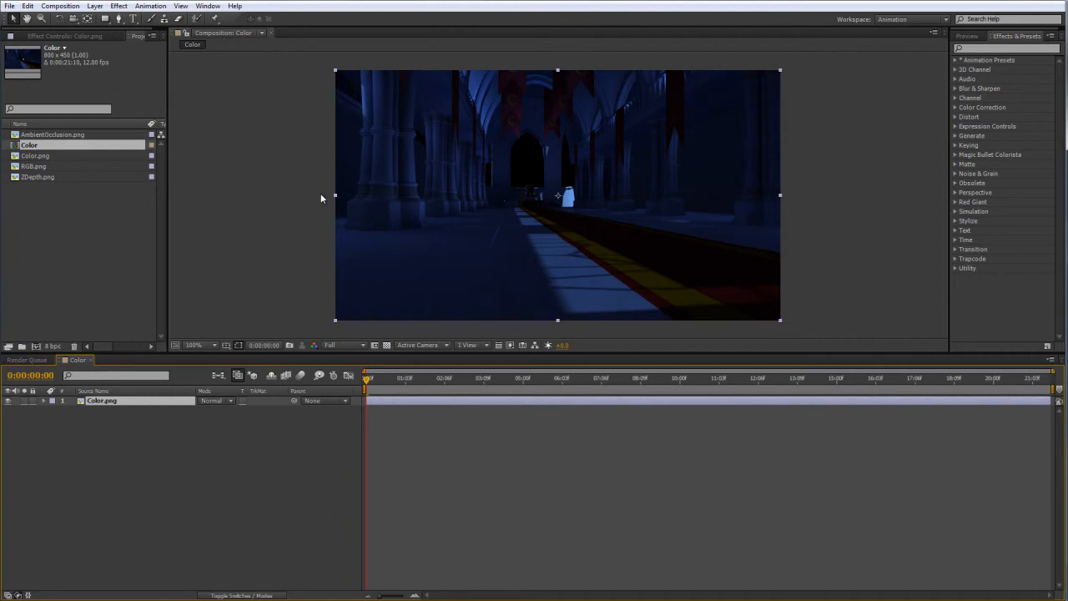
{"action": "left_click", "coordinate": [268, 217]}
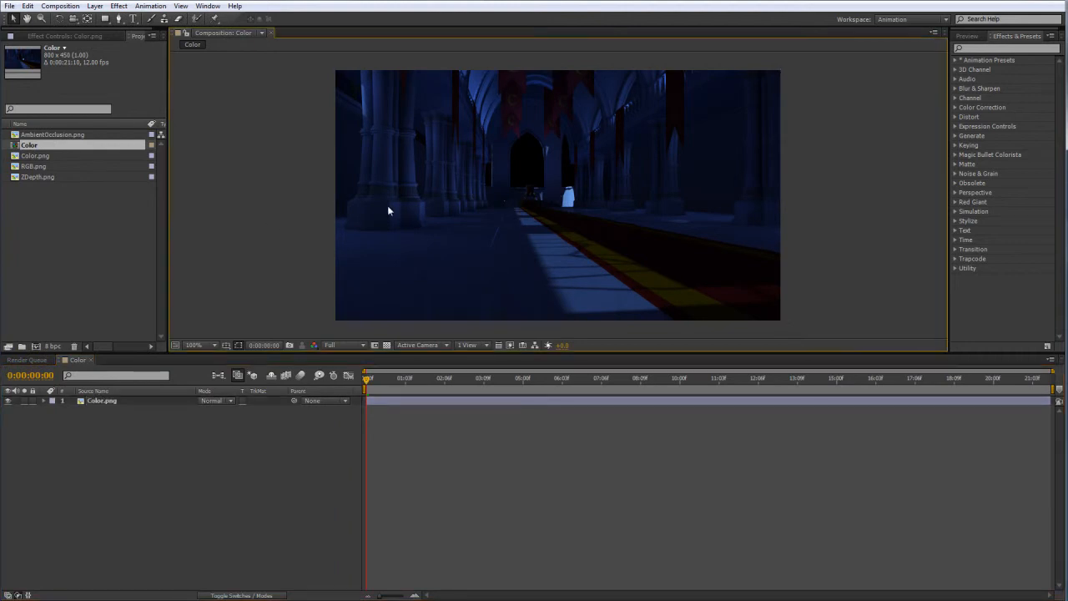
{"action": "left_click", "coordinate": [100, 195]}
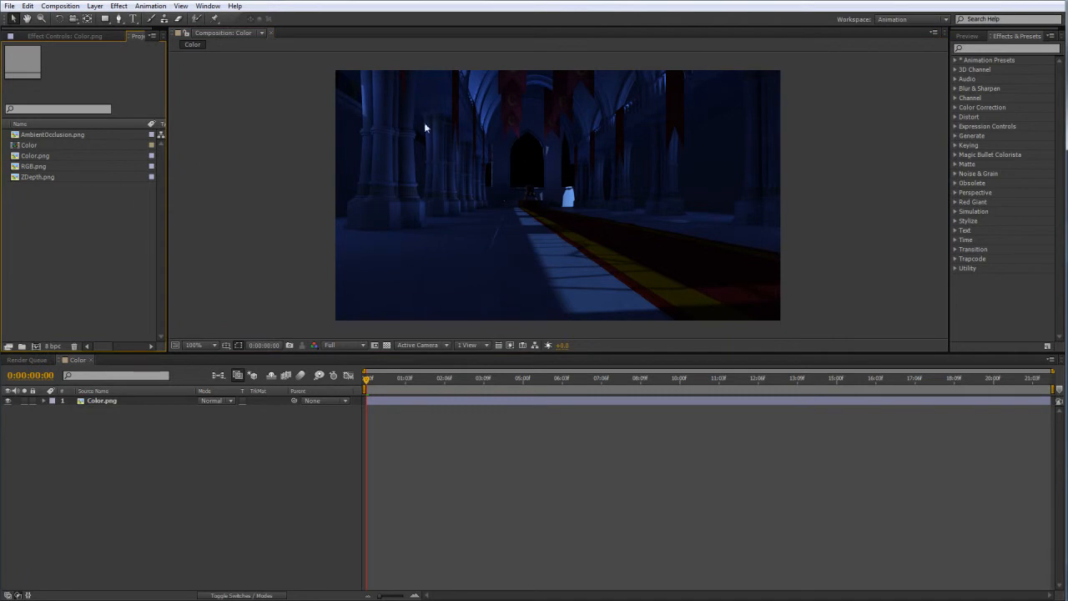
Find the Curves effect and apply it to the Color.png layer.
{"action": "left_click", "coordinate": [1011, 48]}
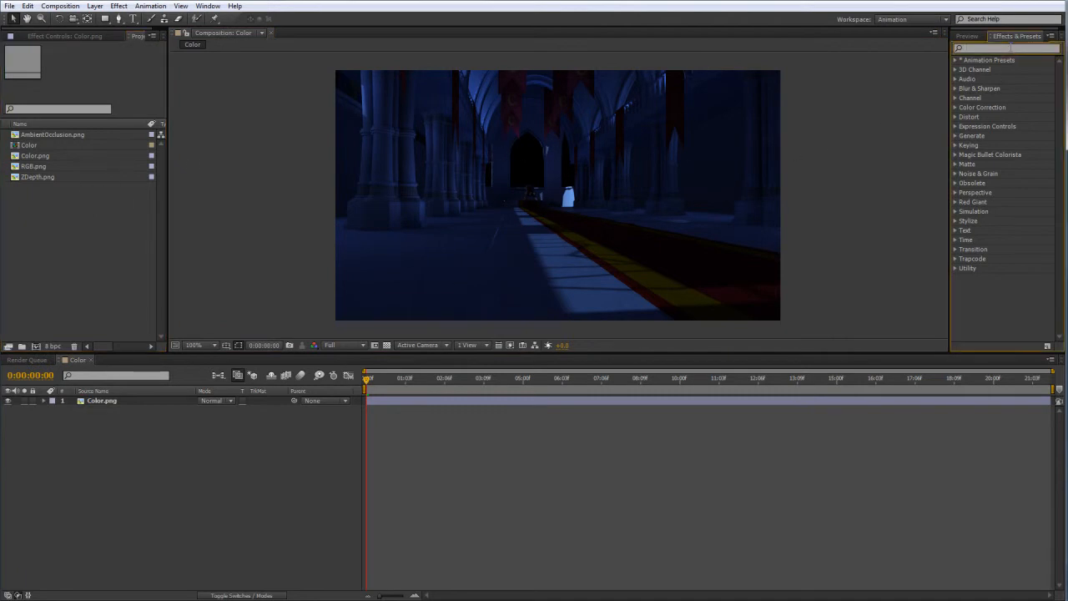
{"action": "type", "text": "curves"}
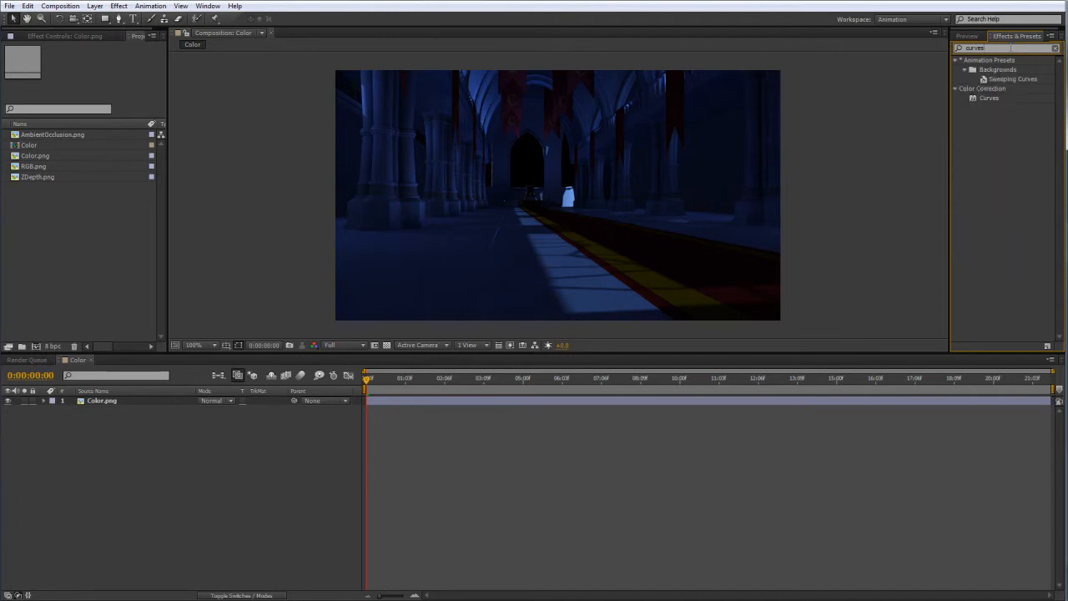
{"action": "left_click_drag", "start_coordinate": [993, 98], "coordinate": [98, 405]}
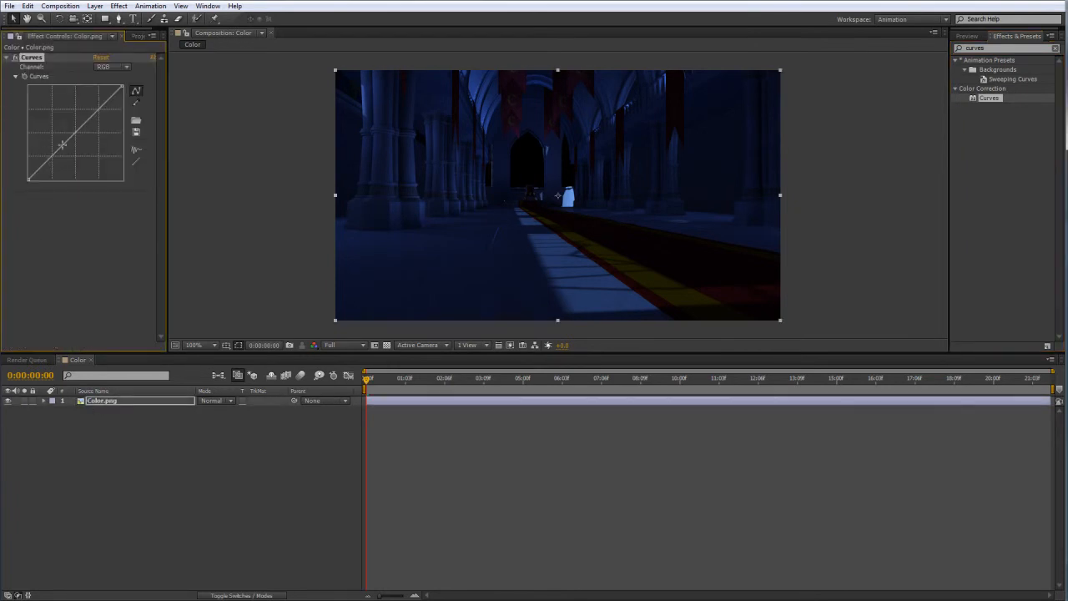
Brighten the Color.png layer by adding two points to the RGB curve and raising both its lower and upper parts.
{"action": "left_click_drag", "start_coordinate": [78, 136], "coordinate": [86, 113]}
{"action": "left_click_drag", "start_coordinate": [57, 156], "coordinate": [52, 148]}
{"action": "left_click_drag", "start_coordinate": [87, 112], "coordinate": [82, 111]}
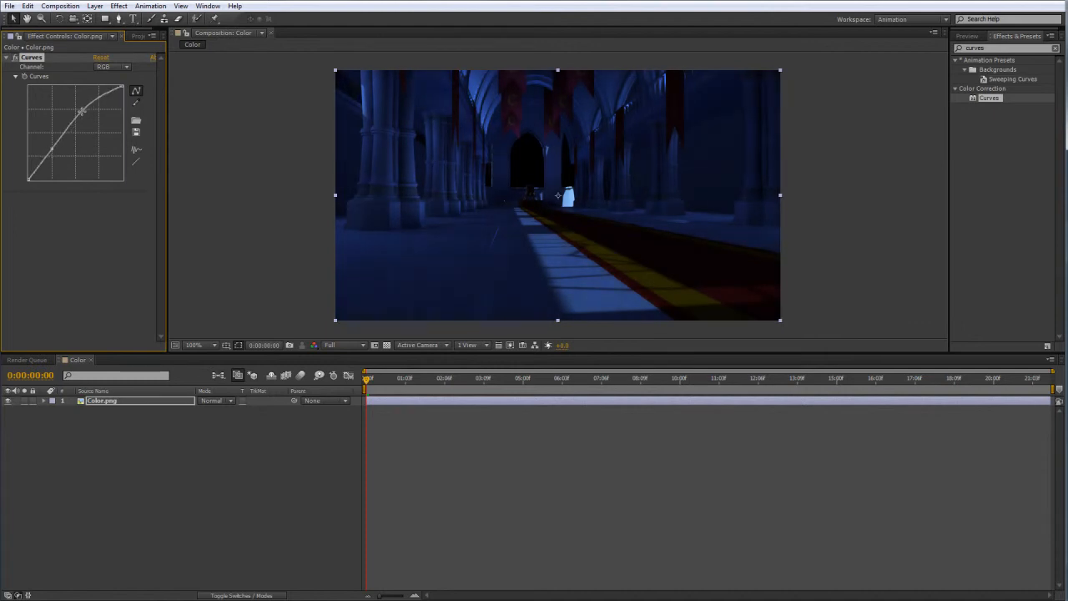
{"action": "left_click_drag", "start_coordinate": [52, 149], "coordinate": [52, 144]}
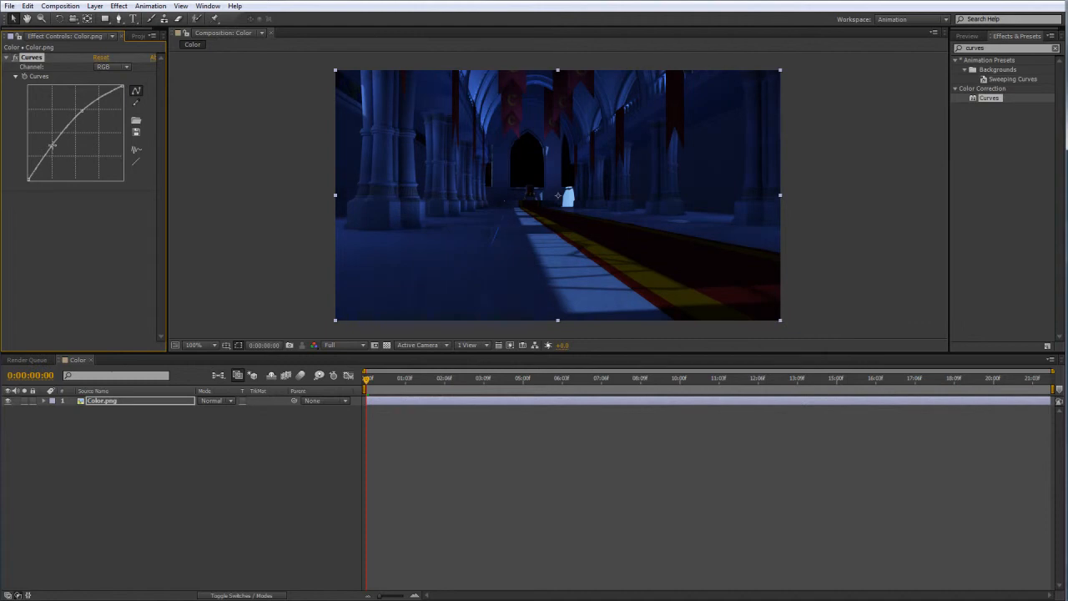
{"action": "left_click", "coordinate": [208, 190]}
Compare the hall image with the Color.png layer hidden and shown and with its Curves effect off and on.
{"action": "left_click", "coordinate": [8, 400]}
{"action": "left_click", "coordinate": [8, 400]}
{"action": "left_click", "coordinate": [15, 57]}
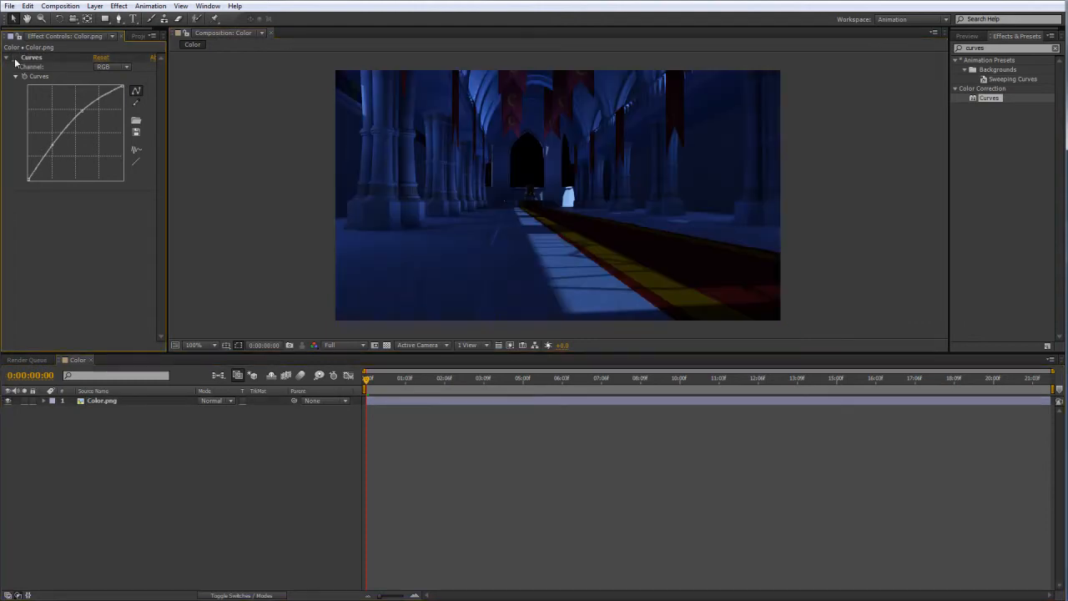
{"action": "left_click", "coordinate": [15, 58]}
{"action": "left_click", "coordinate": [15, 59]}
{"action": "left_click", "coordinate": [139, 36]}
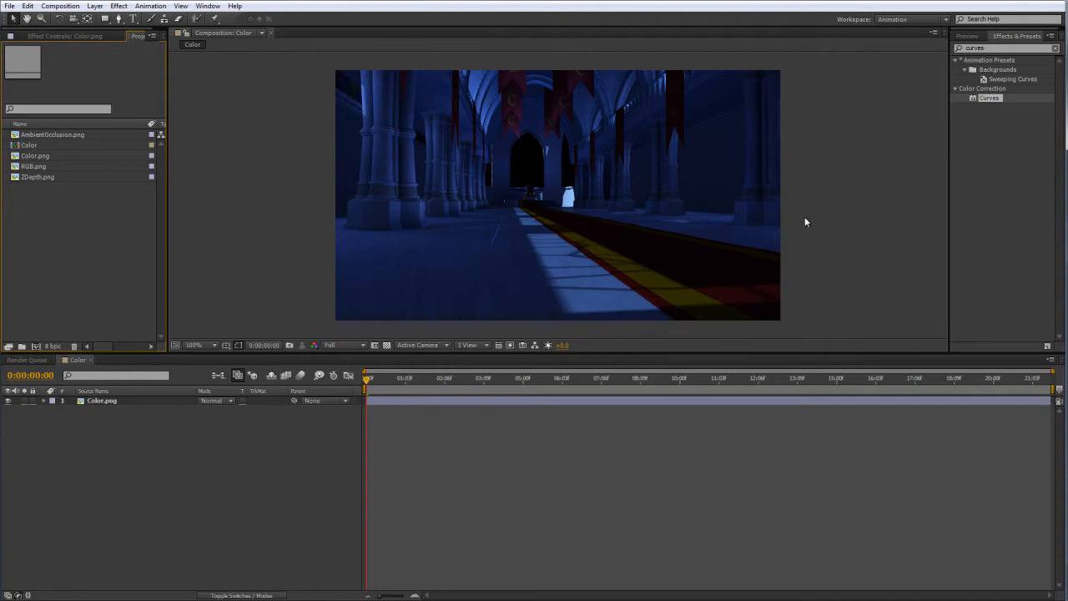
{"action": "left_click", "coordinate": [301, 190]}
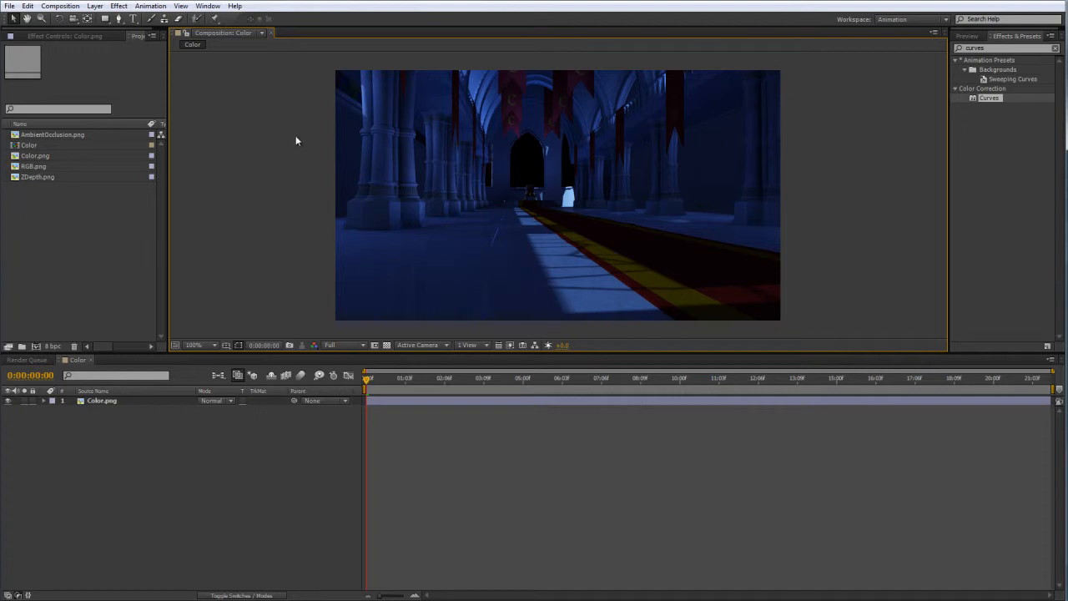
{"action": "left_click", "coordinate": [92, 212]}
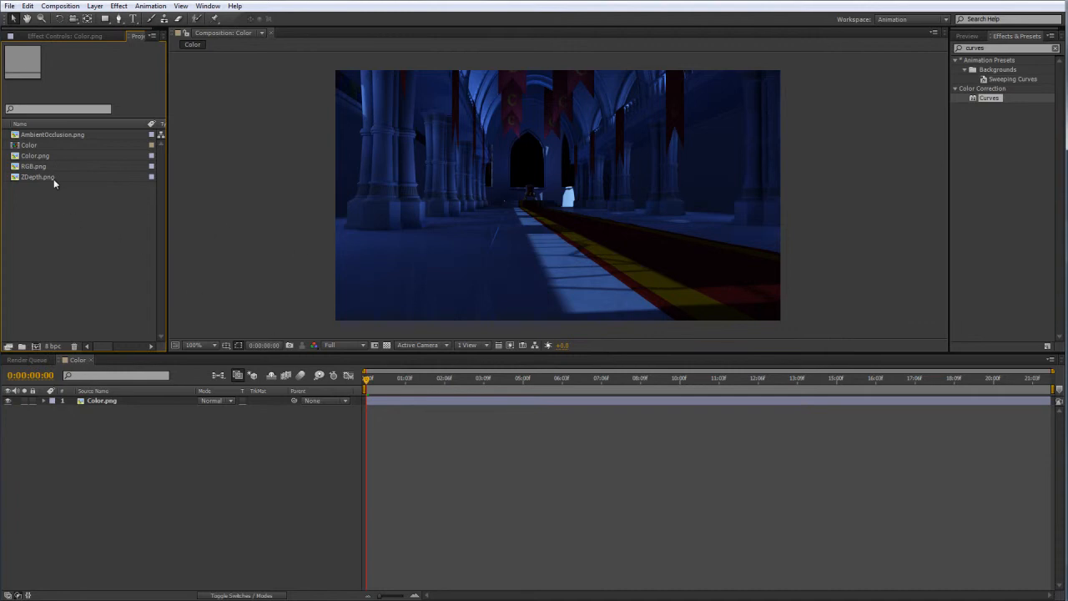
Add AmbientOcclusion.png above the Color.png layer and set its blending mode to Multiply.
{"action": "left_click", "coordinate": [42, 156]}
{"action": "left_click", "coordinate": [92, 237]}
{"action": "left_click_drag", "start_coordinate": [51, 131], "coordinate": [101, 401]}
{"action": "left_click", "coordinate": [209, 401]}
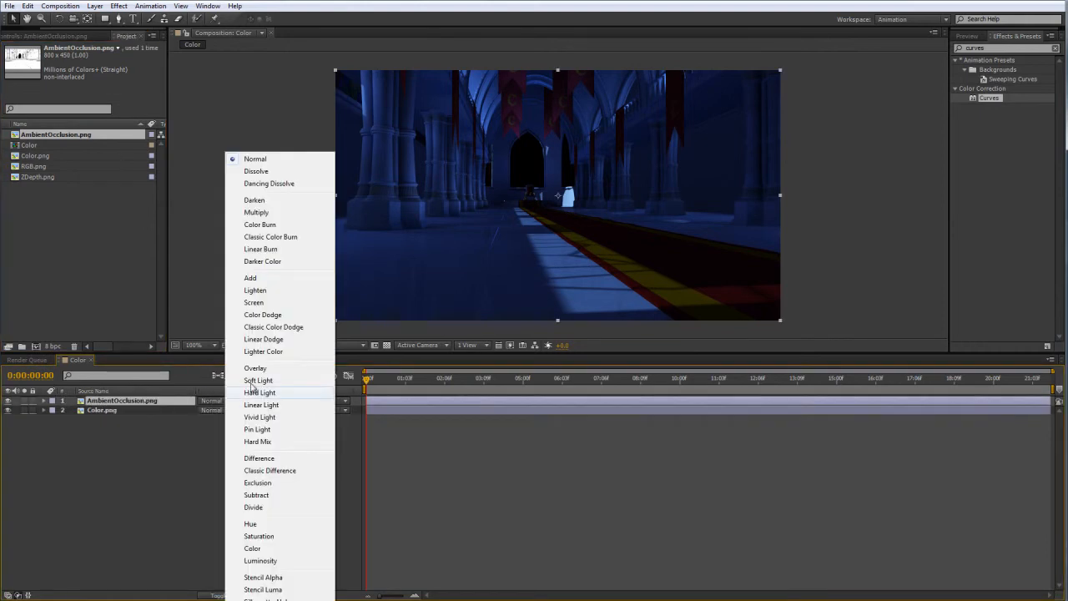
{"action": "left_click", "coordinate": [255, 212]}
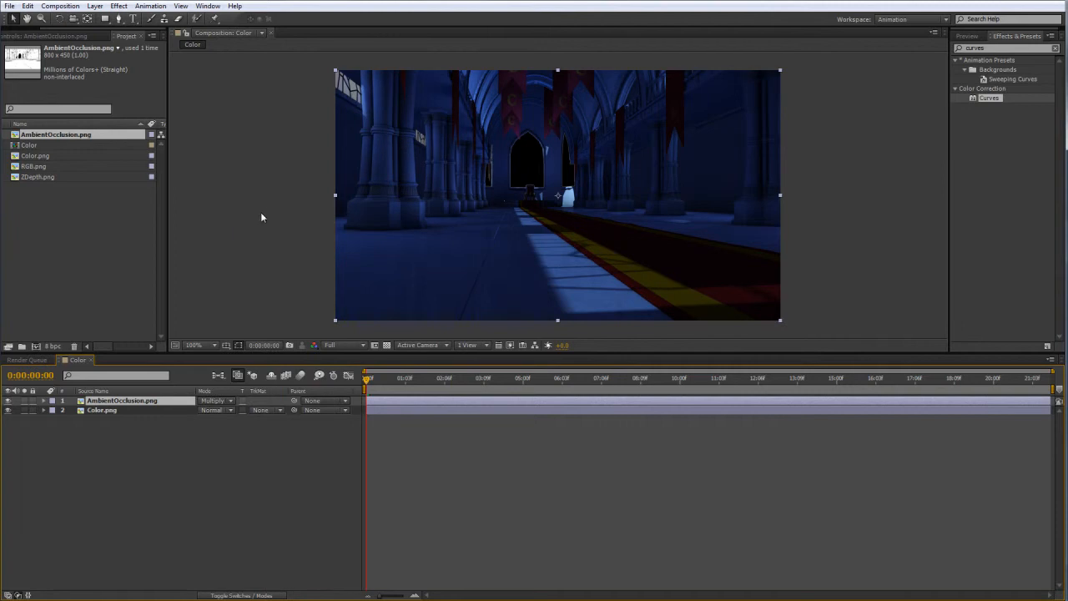
{"action": "left_click", "coordinate": [167, 474]}
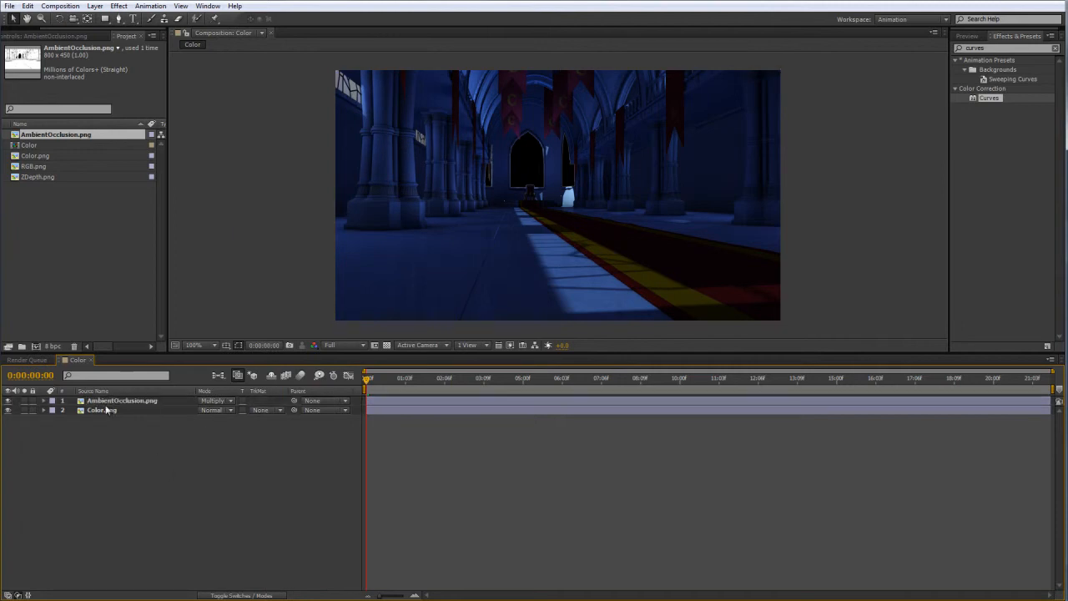
View the AmbientOcclusion.png layer in Normal blending mode and return it to Multiply.
{"action": "left_click", "coordinate": [214, 402]}
{"action": "left_click", "coordinate": [259, 160]}
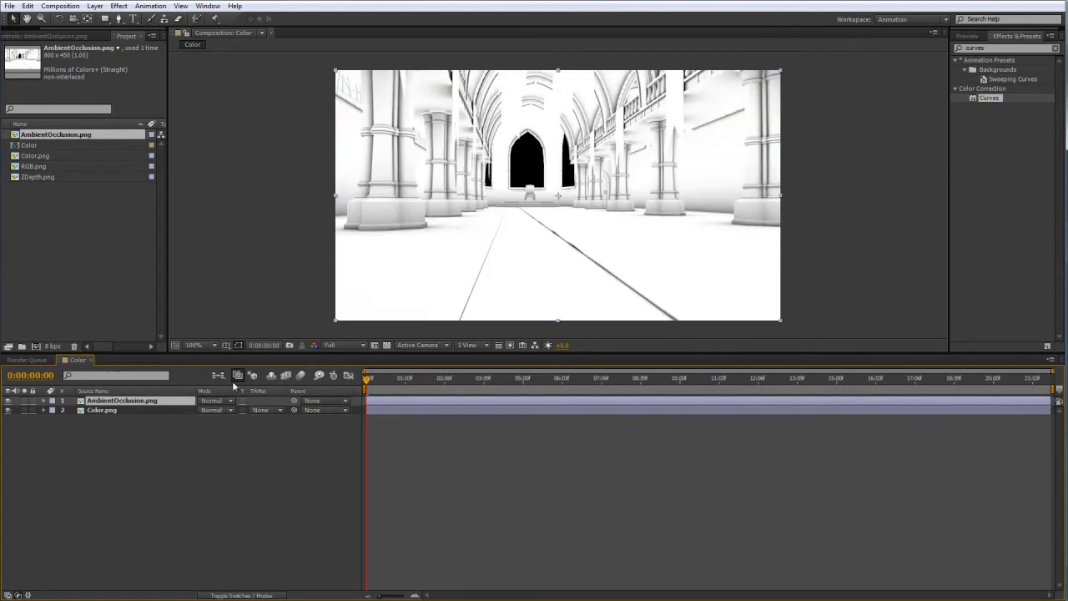
{"action": "left_click", "coordinate": [214, 402]}
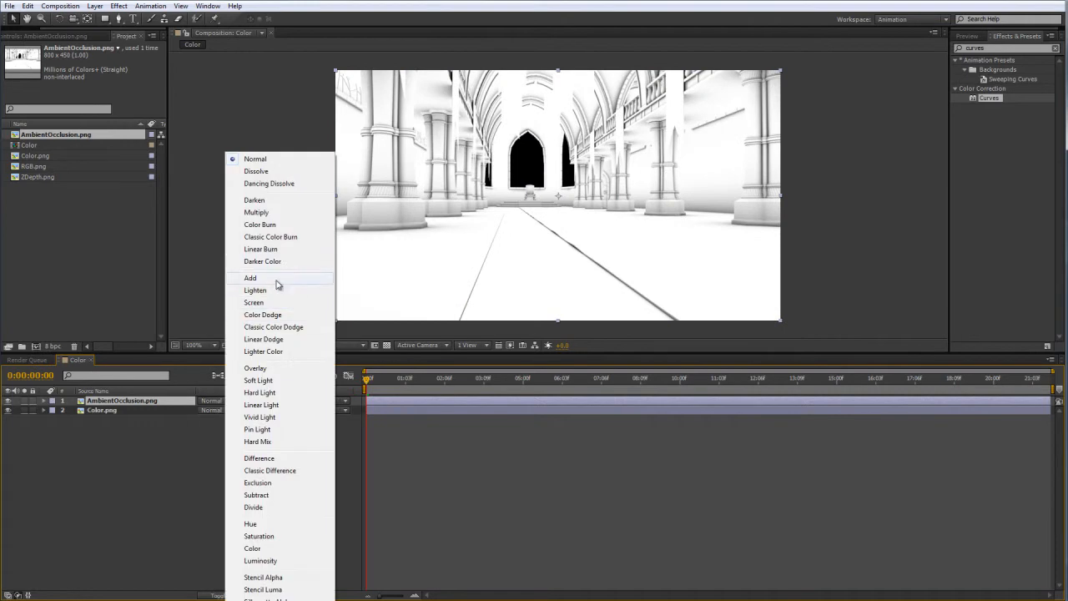
{"action": "left_click", "coordinate": [278, 218]}
{"action": "left_click", "coordinate": [272, 435]}
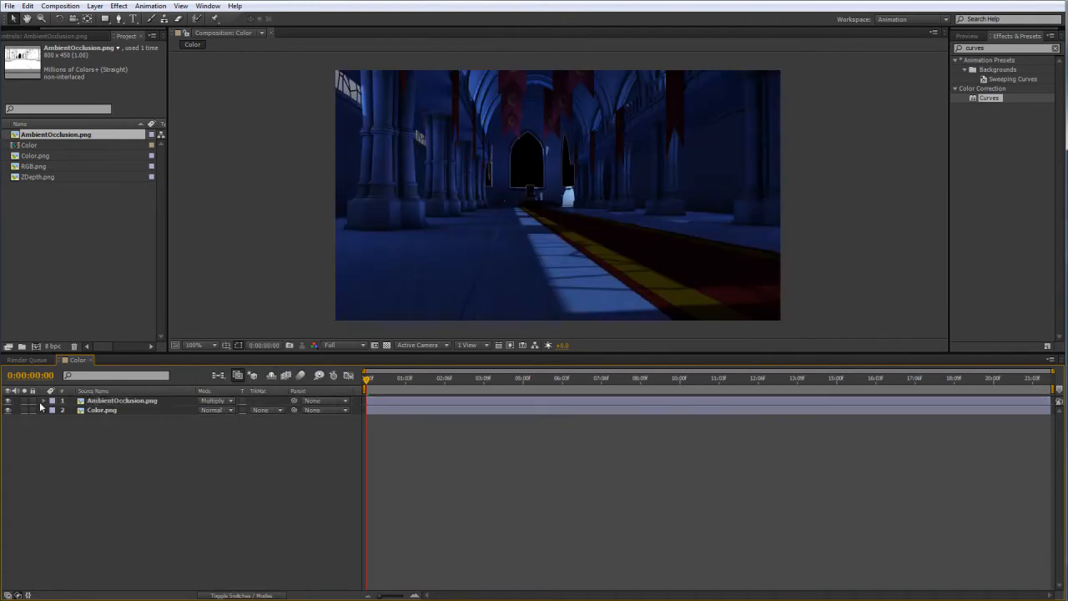
Compare the composite with the AmbientOcclusion.png layer hidden and shown.
{"action": "left_click", "coordinate": [8, 404]}
{"action": "left_click", "coordinate": [8, 404]}
{"action": "left_click", "coordinate": [8, 404]}
Solo the AmbientOcclusion.png layer, set its footage interpretation to ignore the alpha channel, and turn solo off.
{"action": "left_click", "coordinate": [23, 401]}
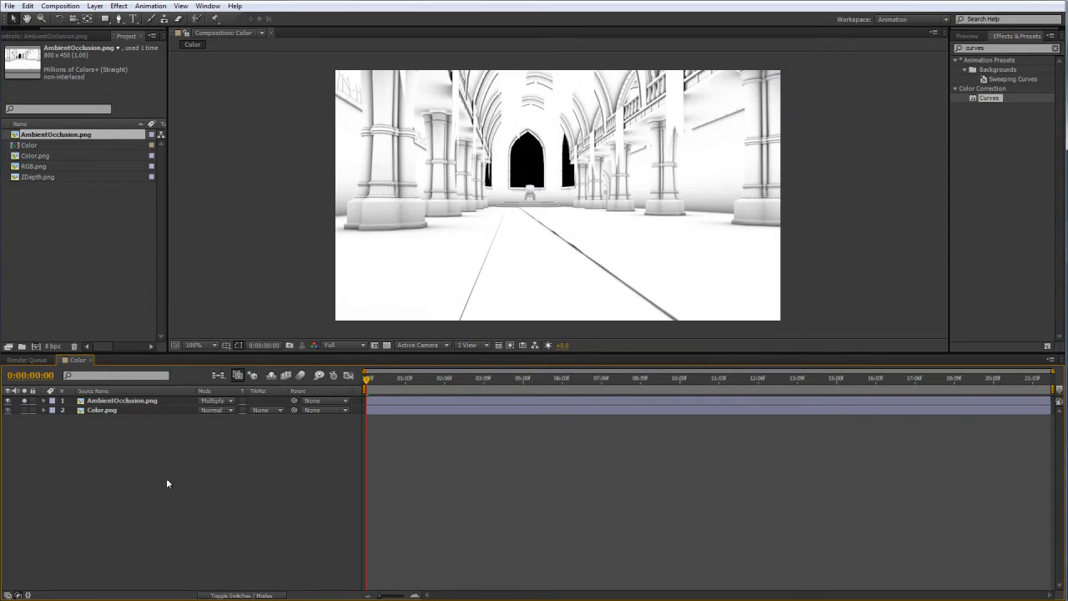
{"action": "right_click", "coordinate": [56, 135]}
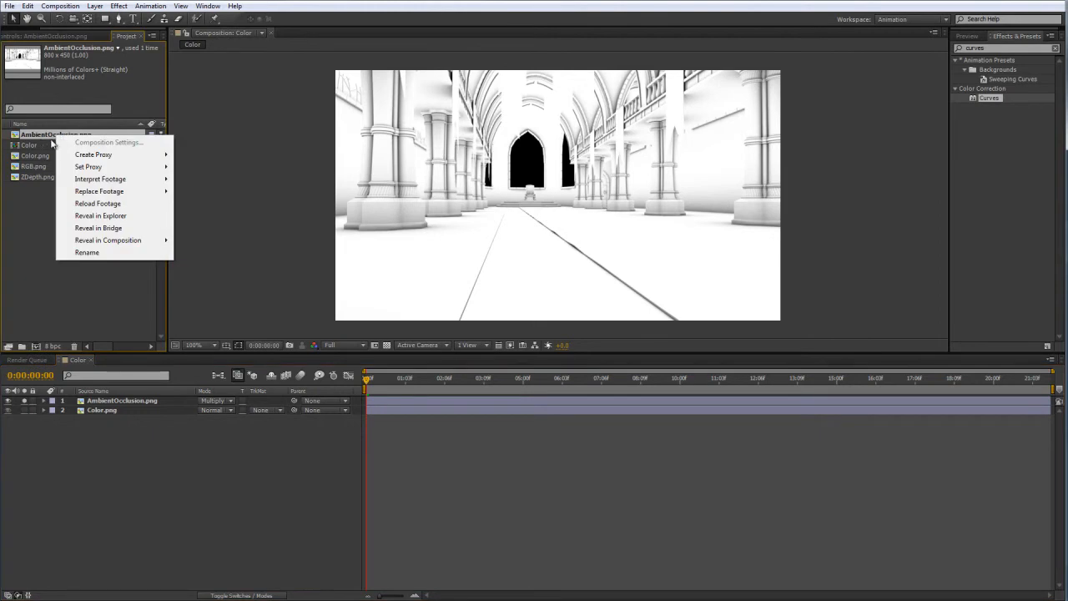
{"action": "mouse_move", "coordinate": [142, 180]}
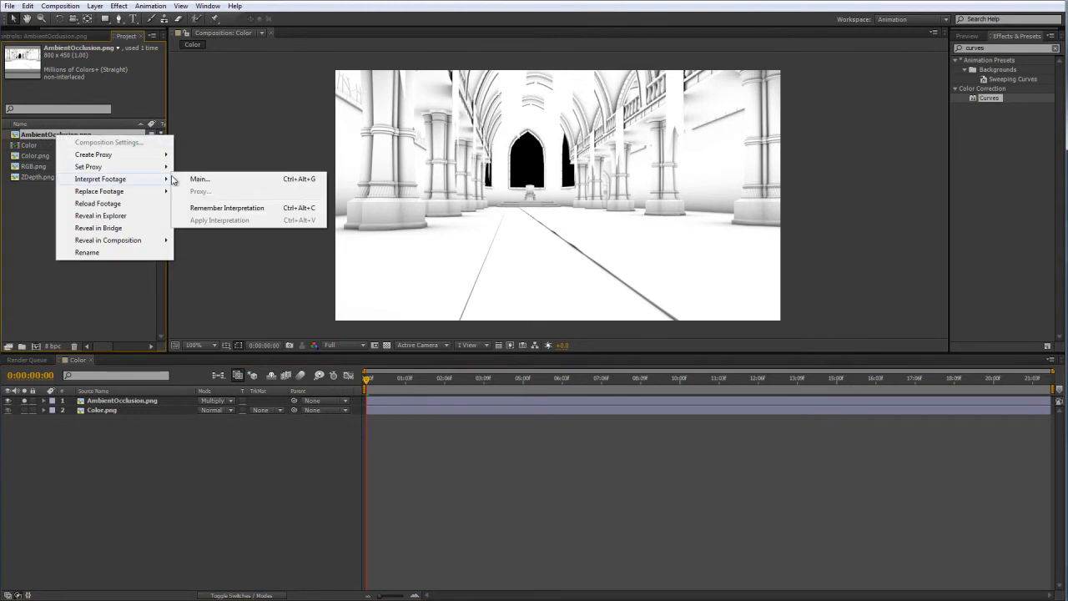
{"action": "left_click", "coordinate": [221, 178]}
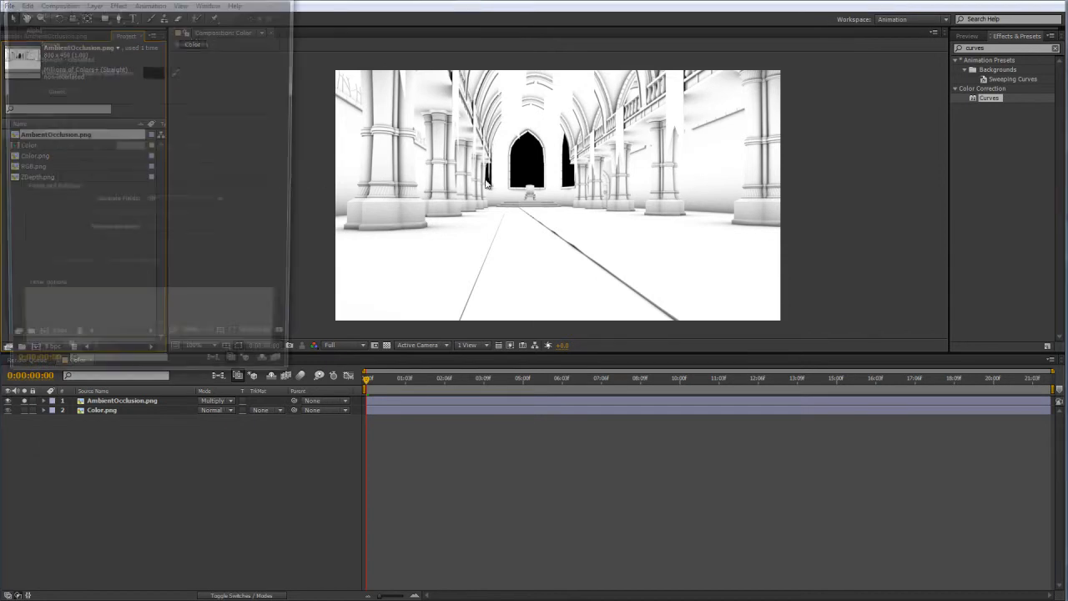
{"action": "left_click", "coordinate": [45, 42]}
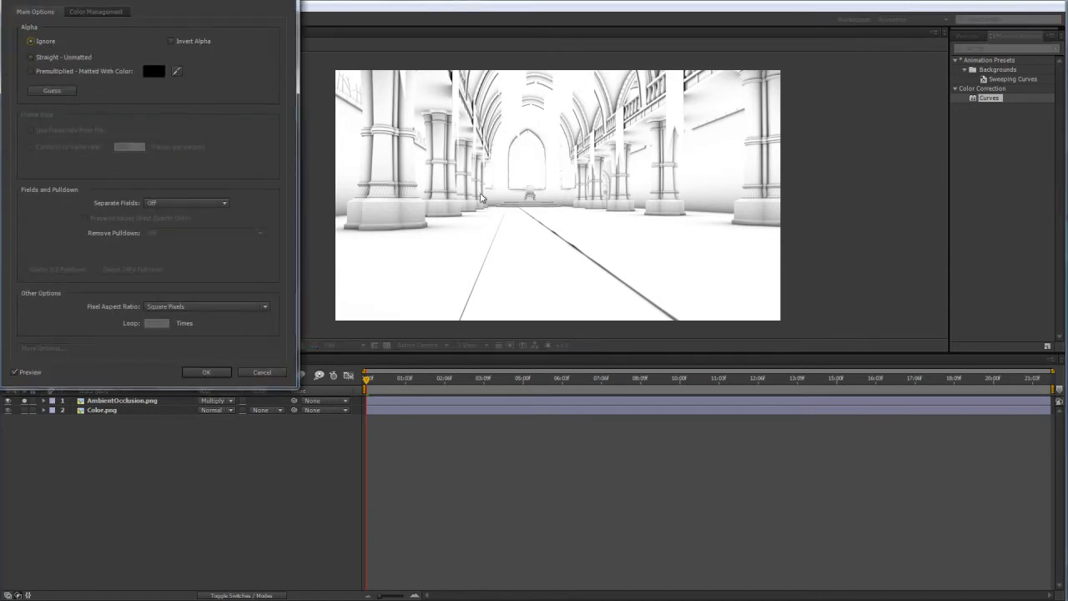
{"action": "left_click", "coordinate": [209, 373]}
{"action": "left_click", "coordinate": [25, 401]}
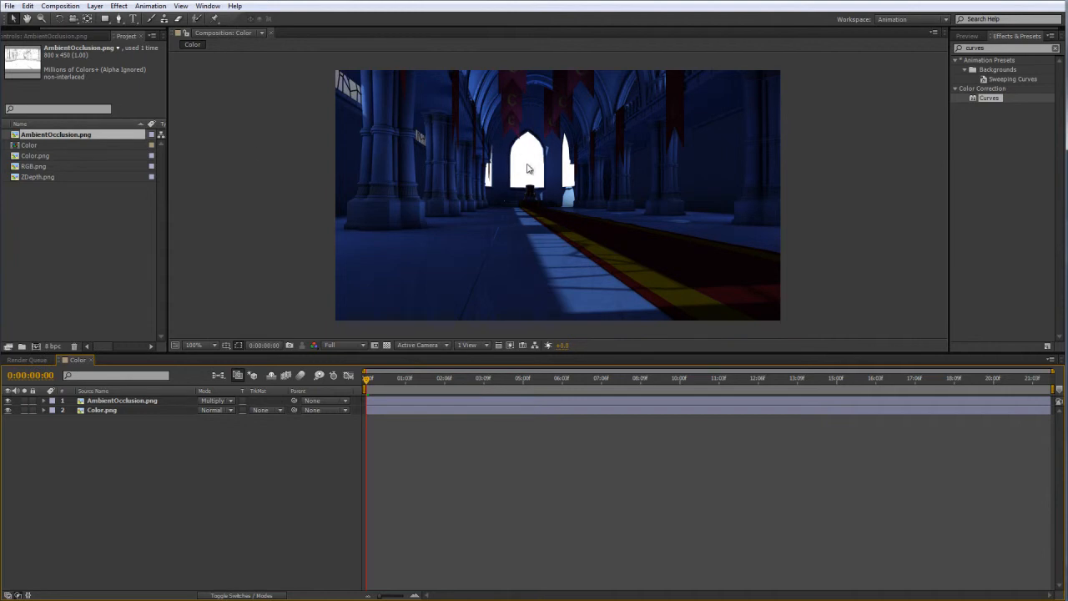
Interpret the alpha of the AmbientOcclusion.png footage as premultiplied, matted with white.
{"action": "right_click", "coordinate": [120, 136]}
{"action": "mouse_move", "coordinate": [145, 180]}
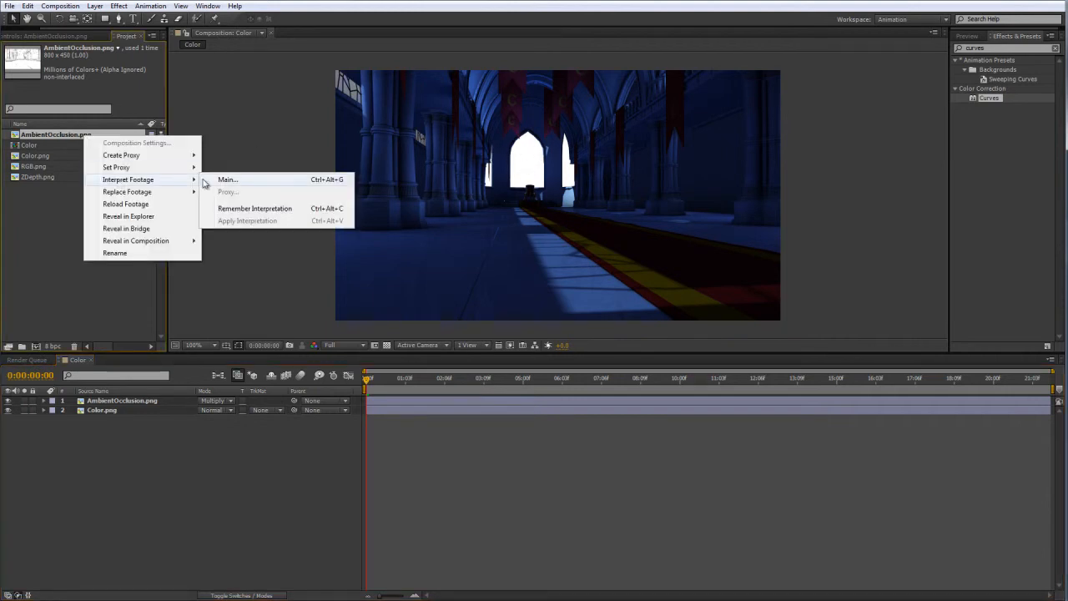
{"action": "left_click", "coordinate": [228, 179]}
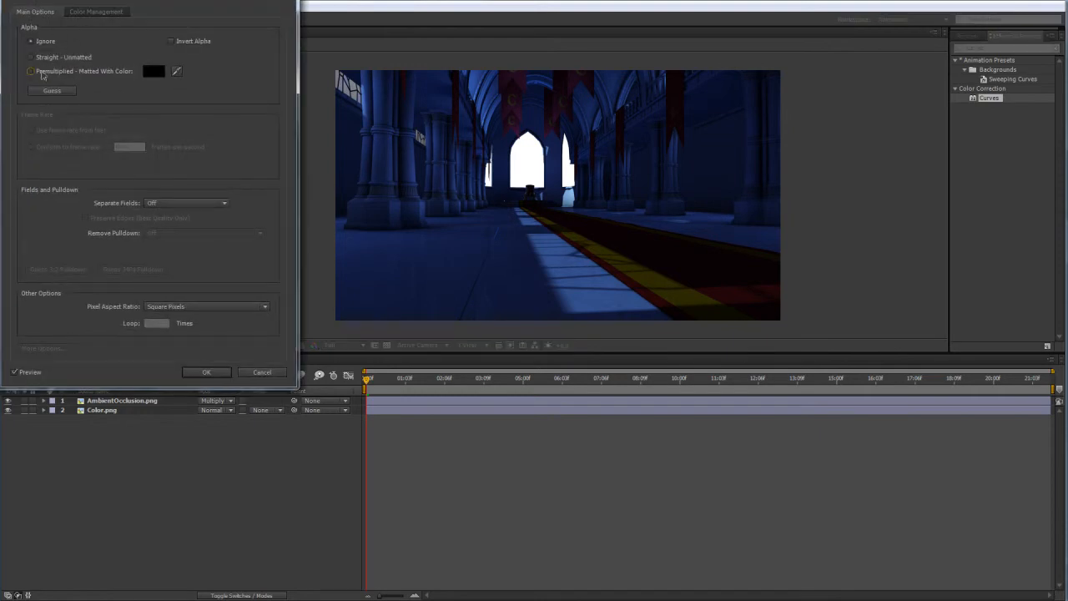
{"action": "left_click", "coordinate": [43, 73]}
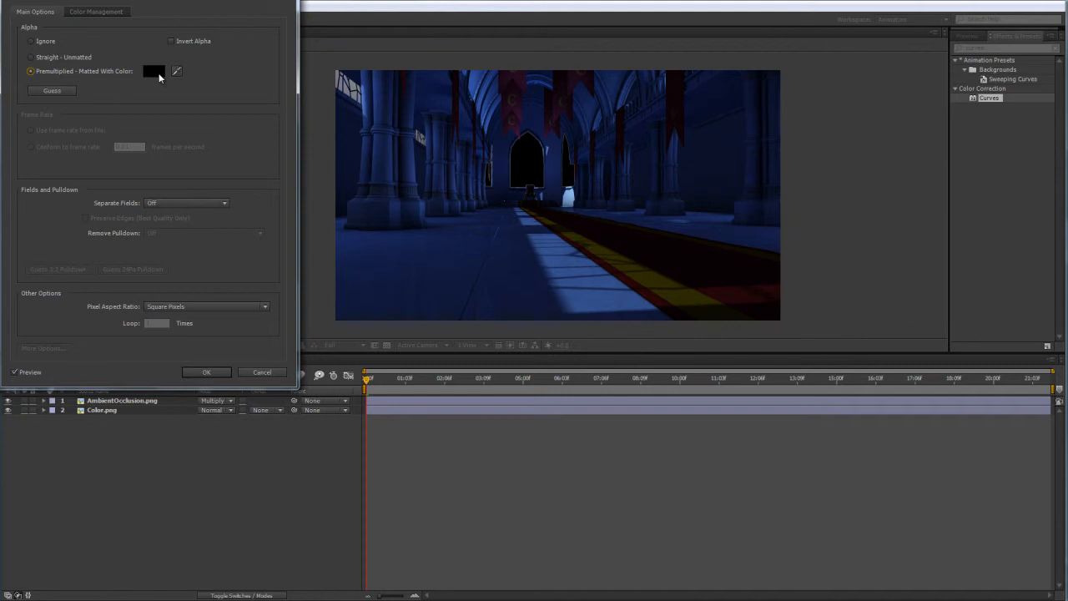
{"action": "left_click", "coordinate": [158, 73]}
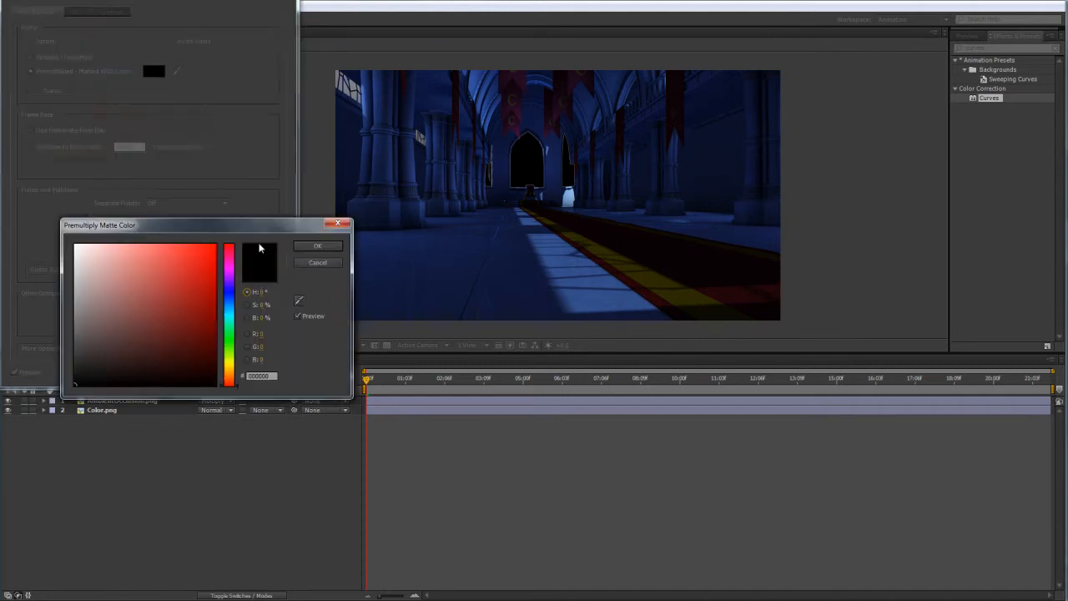
{"action": "left_click_drag", "start_coordinate": [94, 279], "coordinate": [81, 265]}
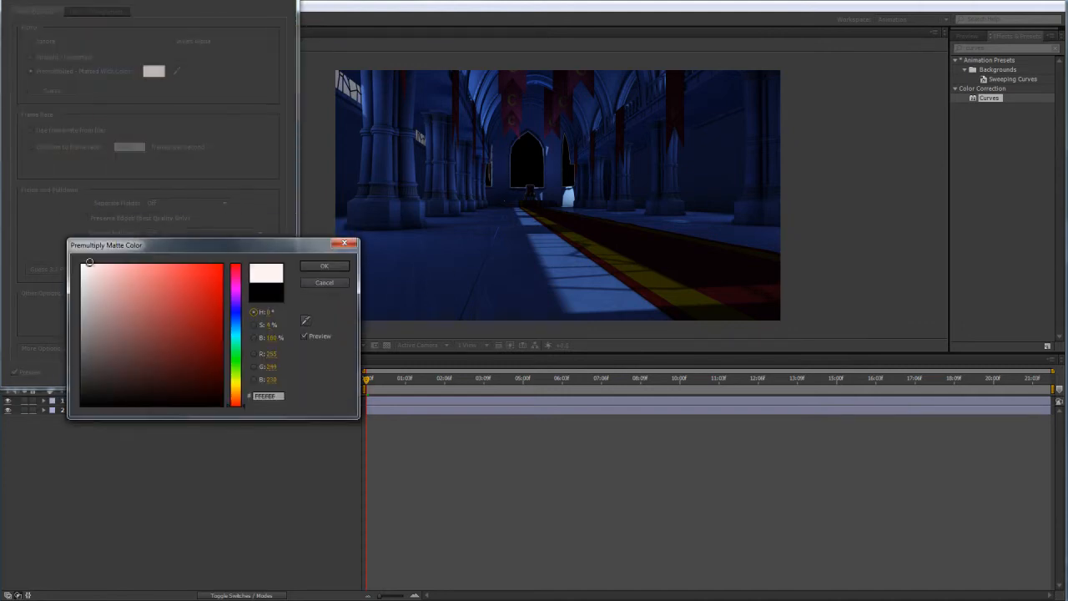
{"action": "left_click", "coordinate": [321, 266]}
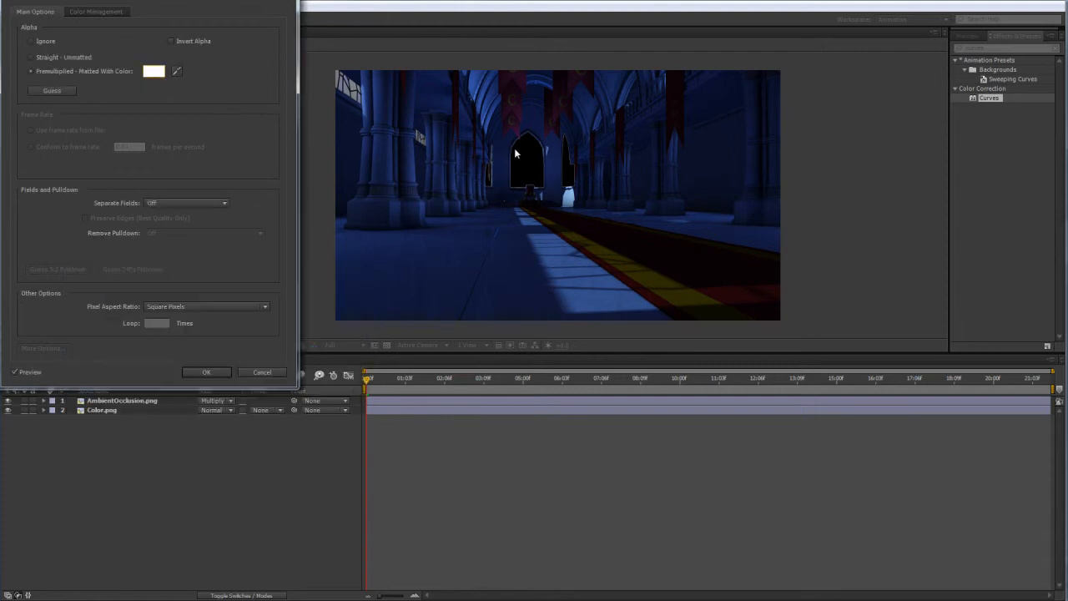
{"action": "left_click", "coordinate": [206, 372]}
Set the footage interpretation of AmbientOcclusion.png to ignore its alpha channel.
{"action": "right_click", "coordinate": [43, 157]}
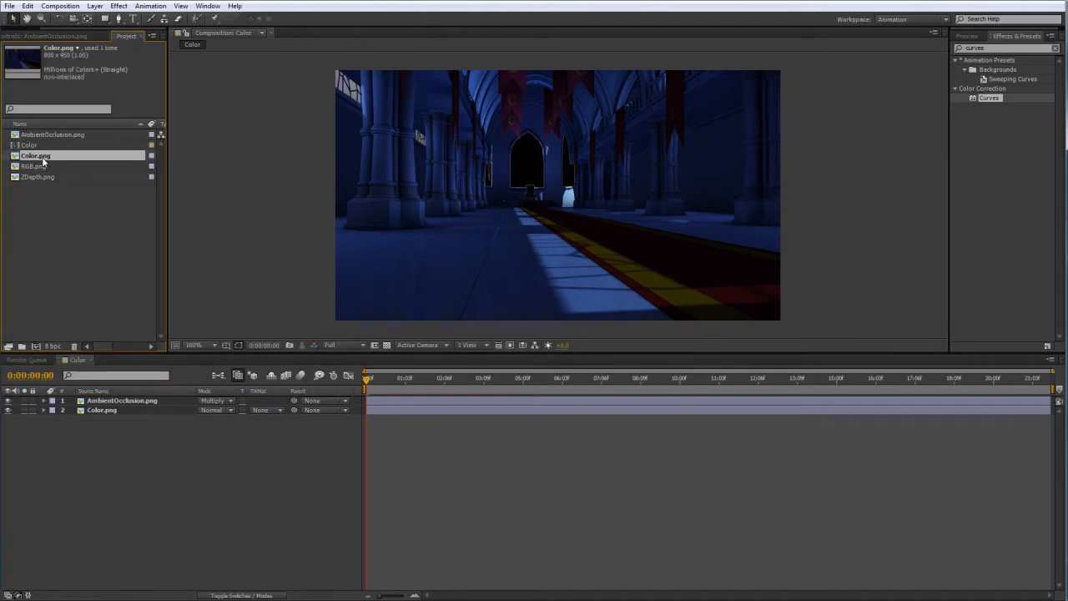
{"action": "mouse_move", "coordinate": [113, 202]}
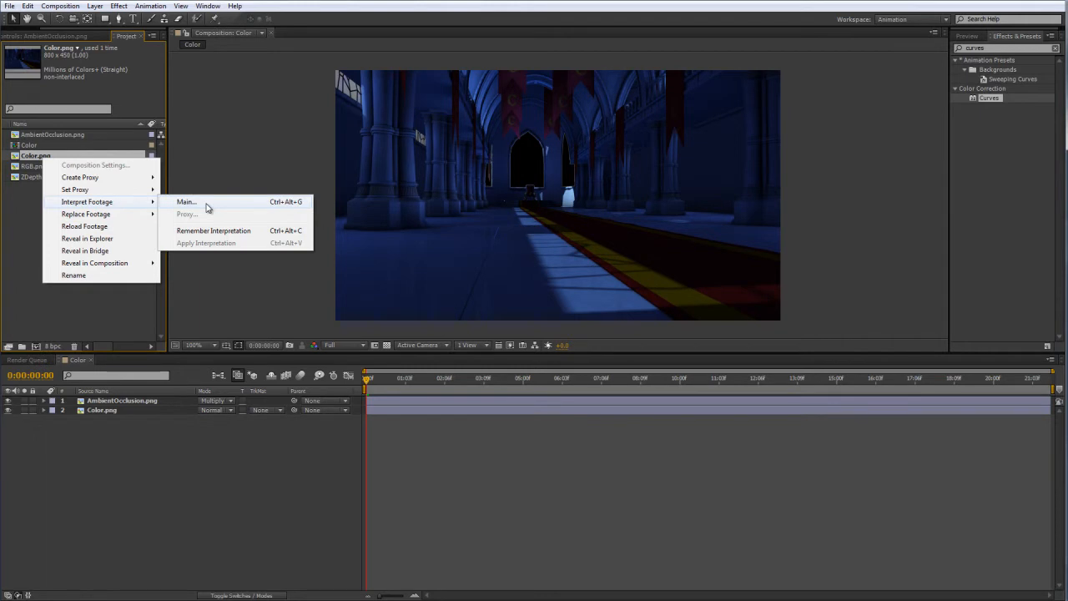
{"action": "right_click", "coordinate": [40, 136]}
{"action": "mouse_move", "coordinate": [134, 180]}
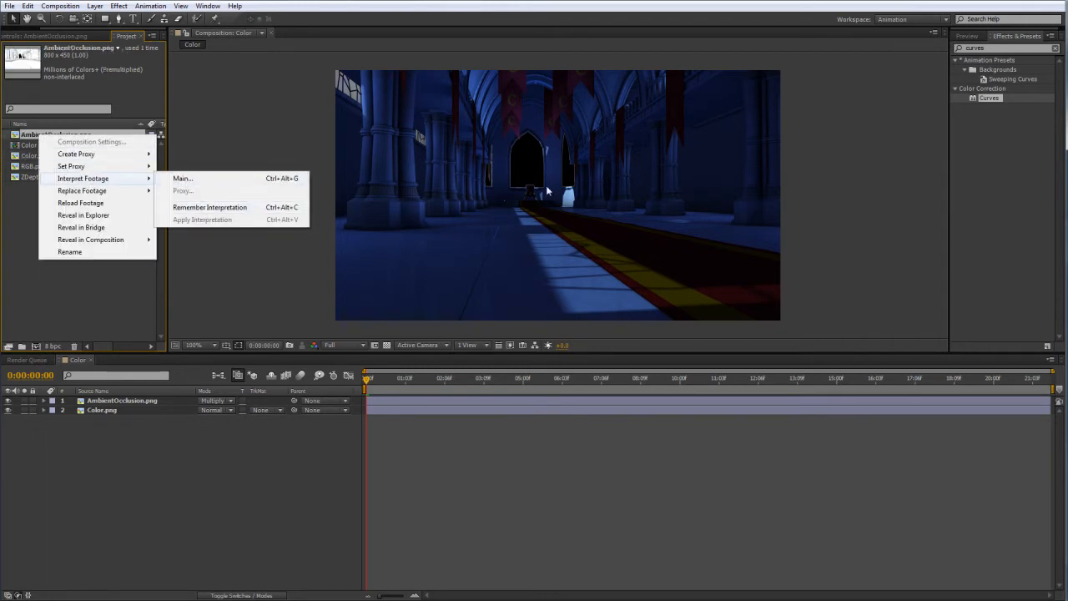
{"action": "left_click", "coordinate": [197, 179]}
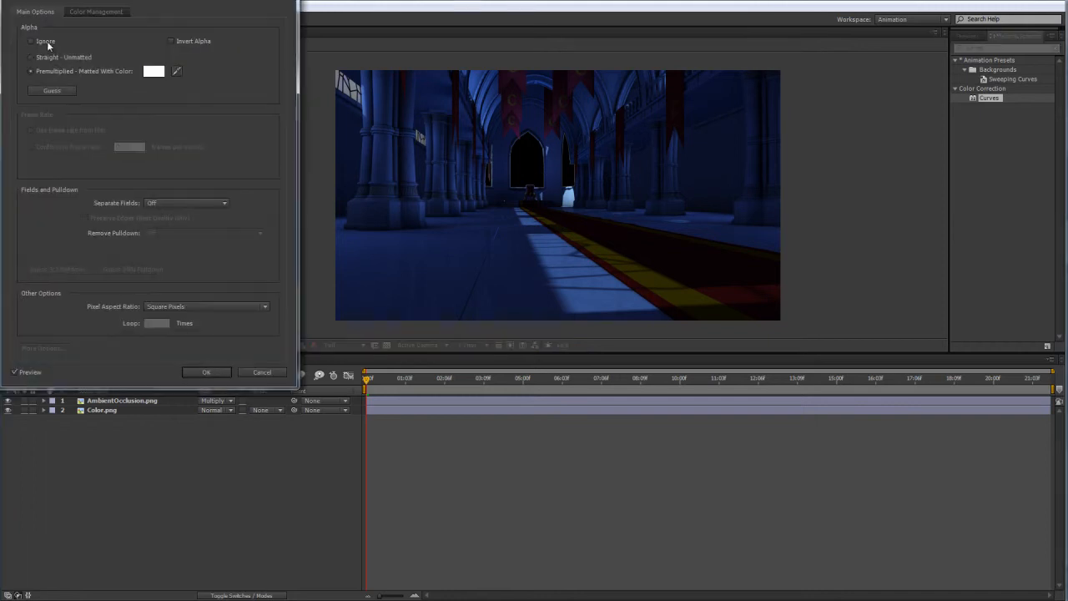
{"action": "left_click", "coordinate": [47, 41]}
{"action": "left_click", "coordinate": [206, 372]}
Create a new solid layer in the Color composition and set its colour to black (000000).
{"action": "left_click", "coordinate": [94, 6]}
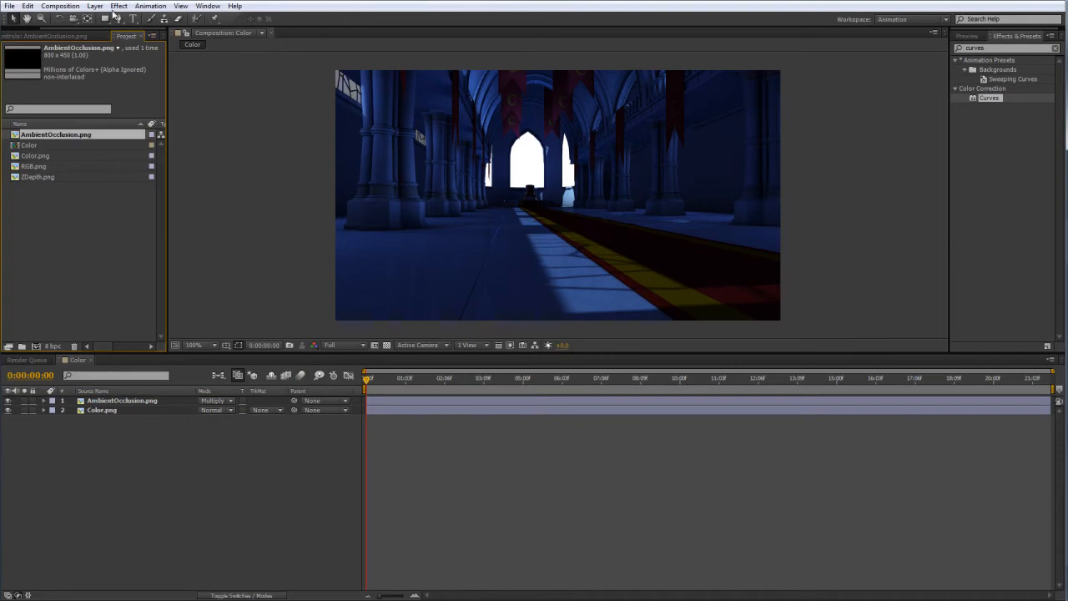
{"action": "left_click", "coordinate": [105, 484]}
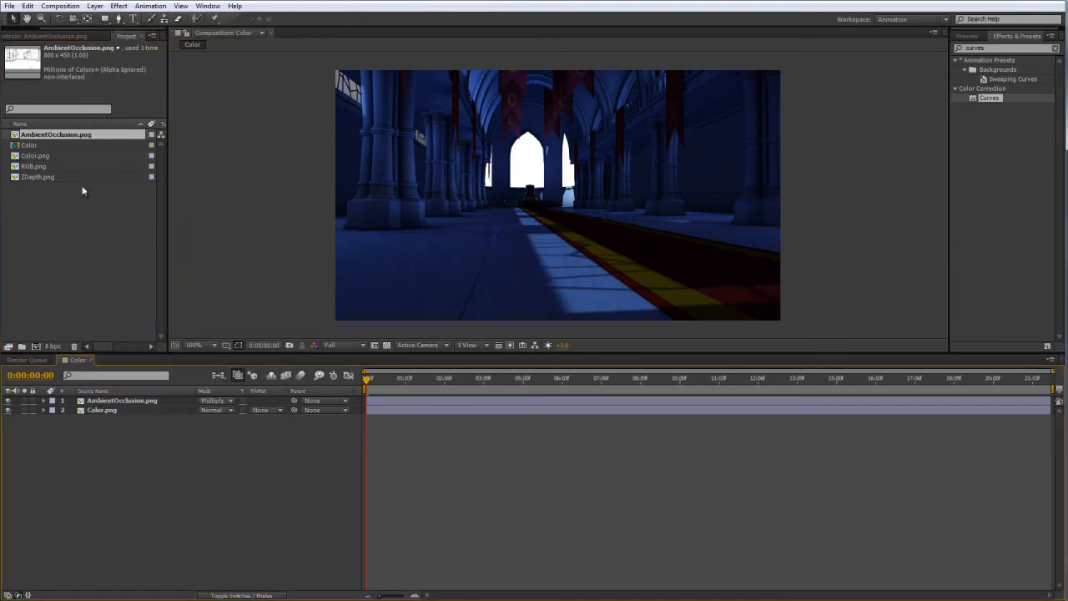
{"action": "left_click", "coordinate": [94, 6]}
{"action": "mouse_move", "coordinate": [181, 6]}
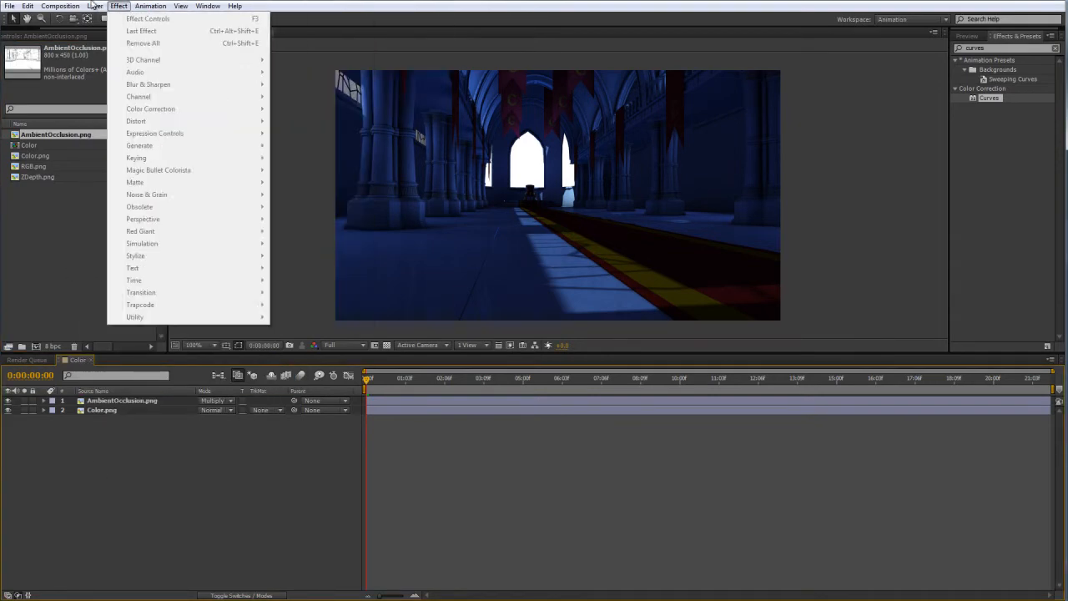
{"action": "mouse_move", "coordinate": [95, 6]}
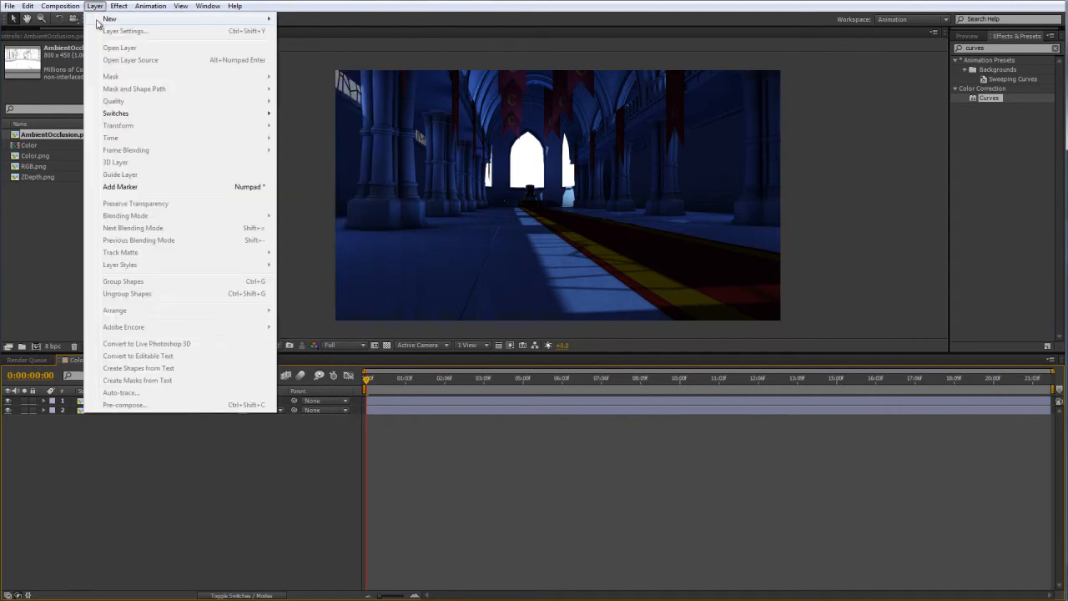
{"action": "mouse_move", "coordinate": [158, 20]}
{"action": "left_click", "coordinate": [302, 33]}
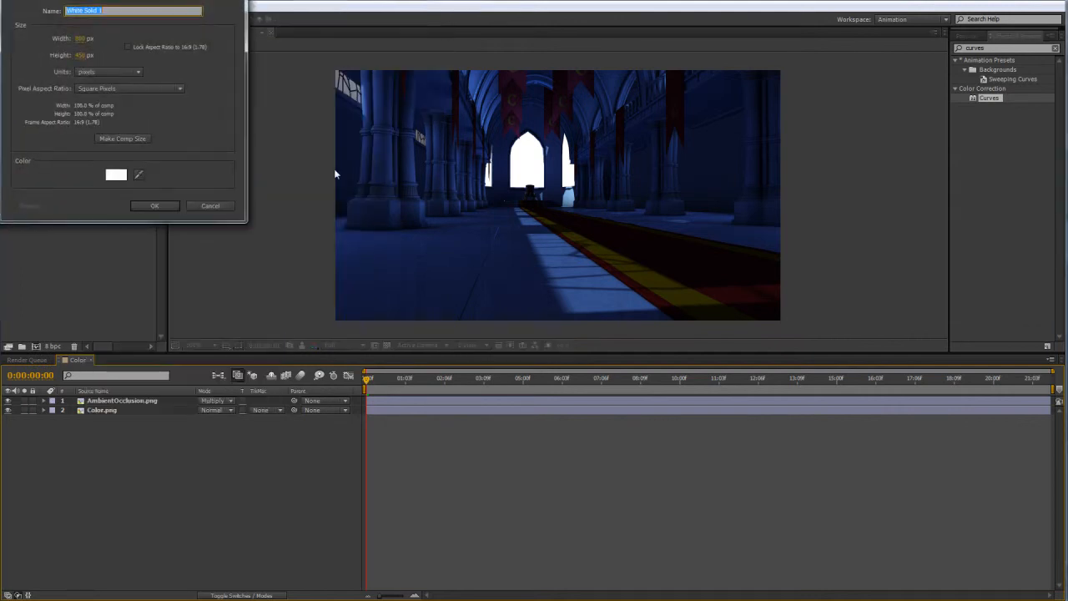
{"action": "left_click", "coordinate": [116, 174]}
{"action": "left_click", "coordinate": [121, 307]}
{"action": "left_click_drag", "start_coordinate": [121, 307], "coordinate": [78, 436]}
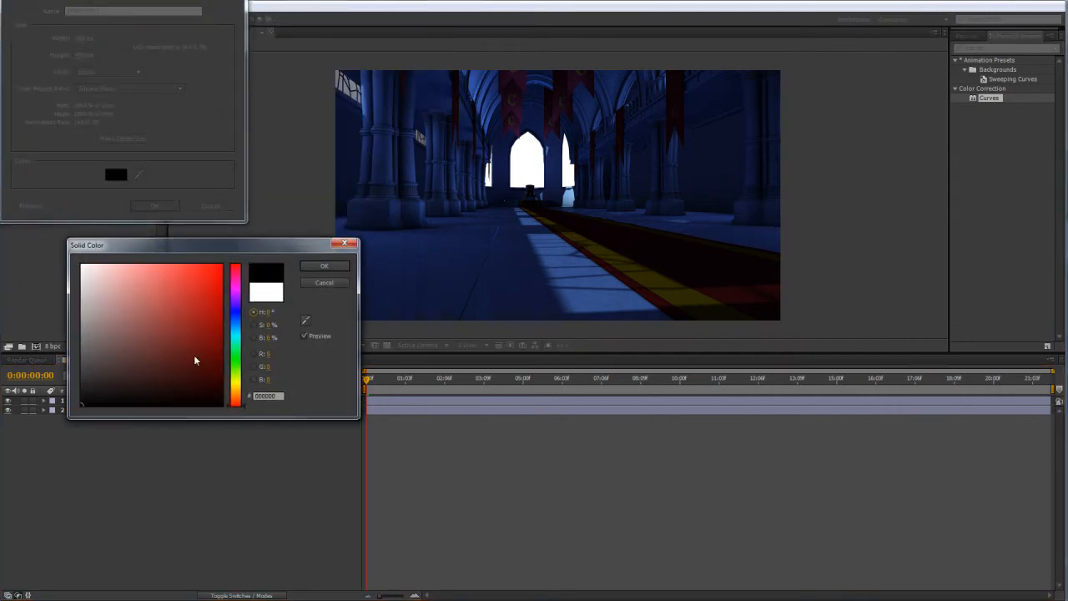
{"action": "left_click", "coordinate": [324, 265]}
{"action": "left_click", "coordinate": [154, 206]}
Move the black solid beneath the Color.png layer as the background, and deselect it.
{"action": "left_click_drag", "start_coordinate": [112, 400], "coordinate": [110, 429]}
{"action": "left_click", "coordinate": [158, 469]}
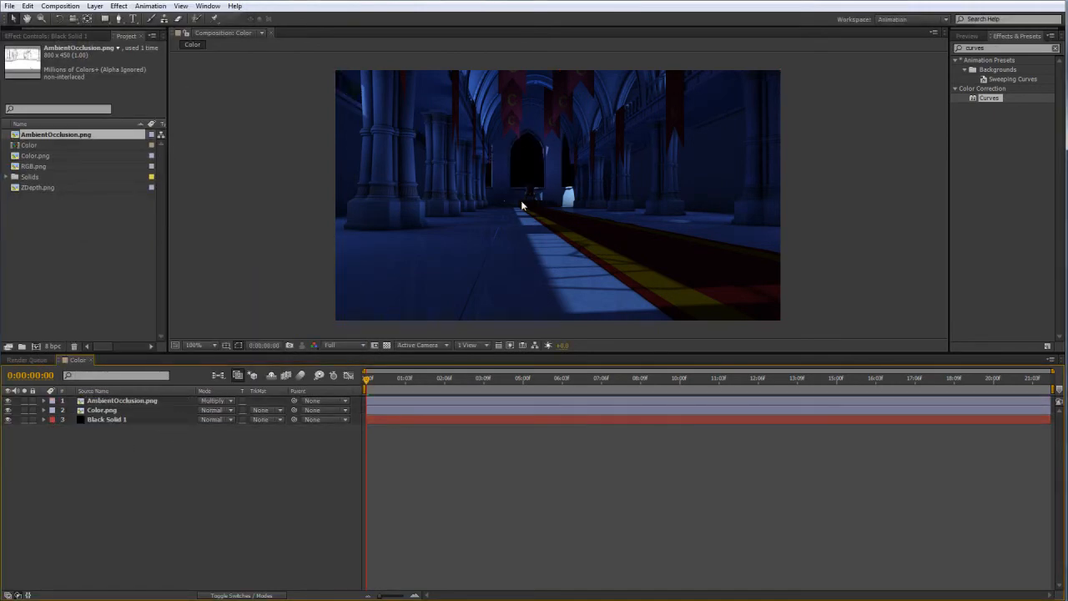
{"action": "left_click", "coordinate": [245, 224]}
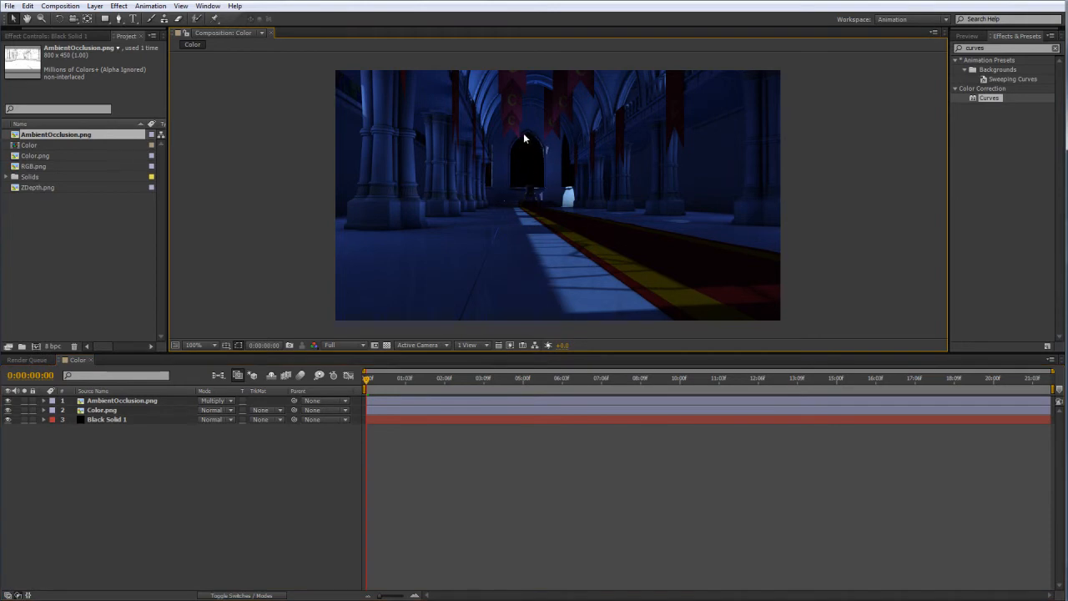
Solo the AmbientOcclusion.png layer and apply the Hue/Saturation effect to it.
{"action": "left_click", "coordinate": [8, 406]}
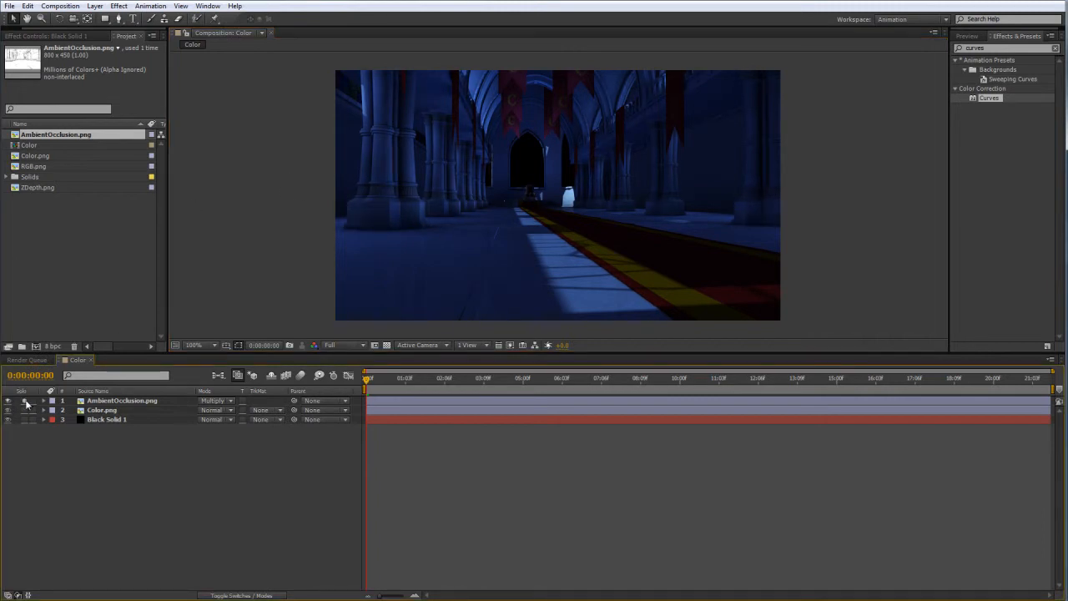
{"action": "left_click", "coordinate": [25, 402]}
{"action": "left_click", "coordinate": [989, 47]}
{"action": "key", "text": "ctrl+a"}
{"action": "type", "text": "hue"}
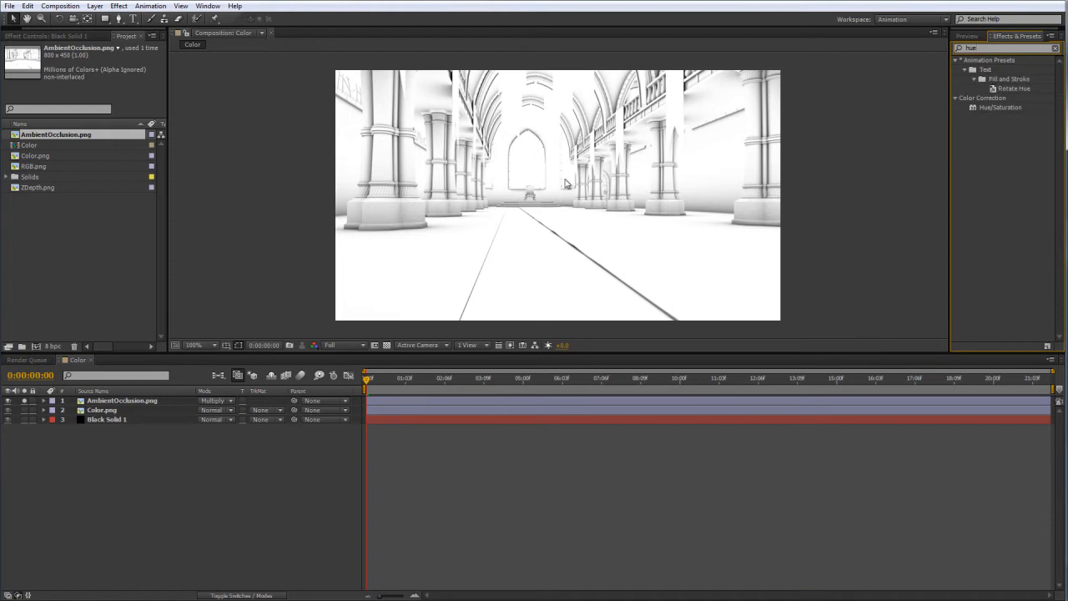
{"action": "left_click_drag", "start_coordinate": [1000, 107], "coordinate": [125, 402]}
Colorize the ambient occlusion layer with a hue of 189° and a saturation of 41, and end its solo view.
{"action": "left_click", "coordinate": [97, 192]}
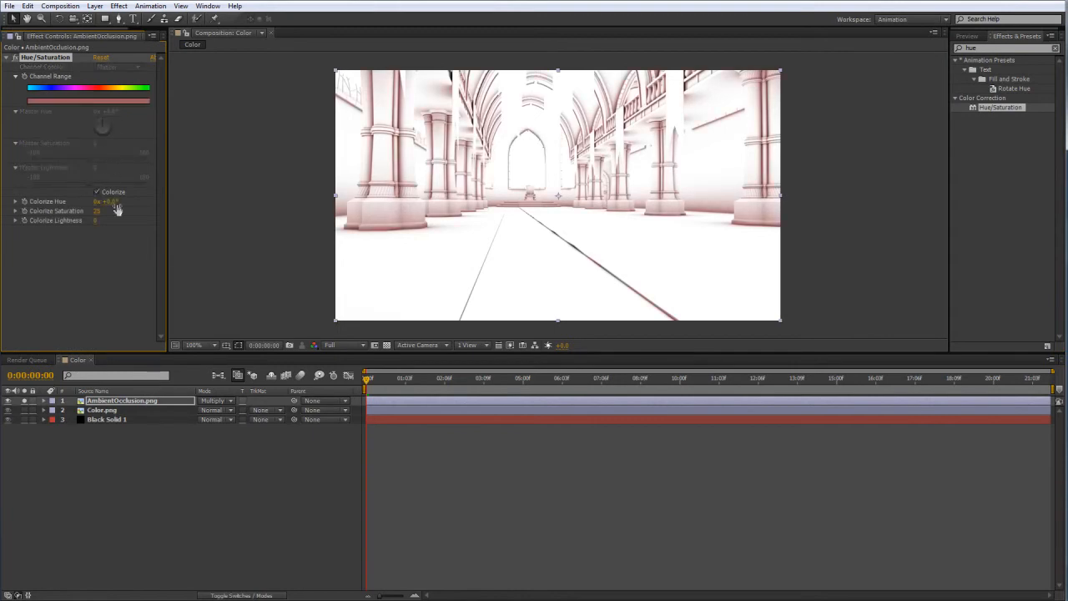
{"action": "left_click_drag", "start_coordinate": [119, 203], "coordinate": [176, 198]}
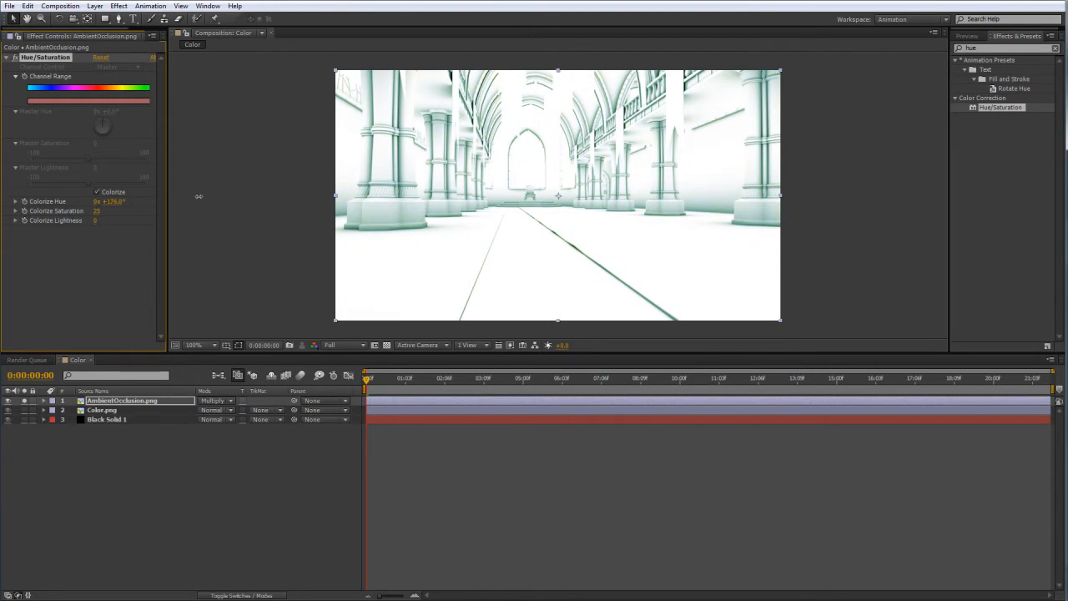
{"action": "left_click_drag", "start_coordinate": [97, 211], "coordinate": [125, 202]}
{"action": "left_click", "coordinate": [24, 401]}
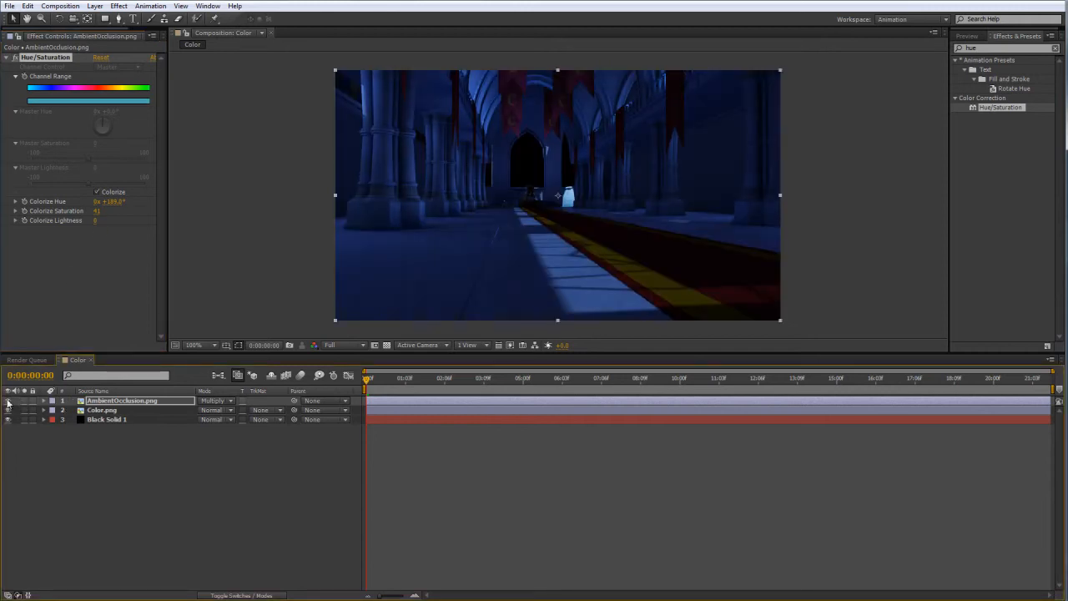
Reduce the AmbientOcclusion.png layer's opacity to 69% and deselect the layer.
{"action": "left_click", "coordinate": [121, 401]}
{"action": "key", "text": "t"}
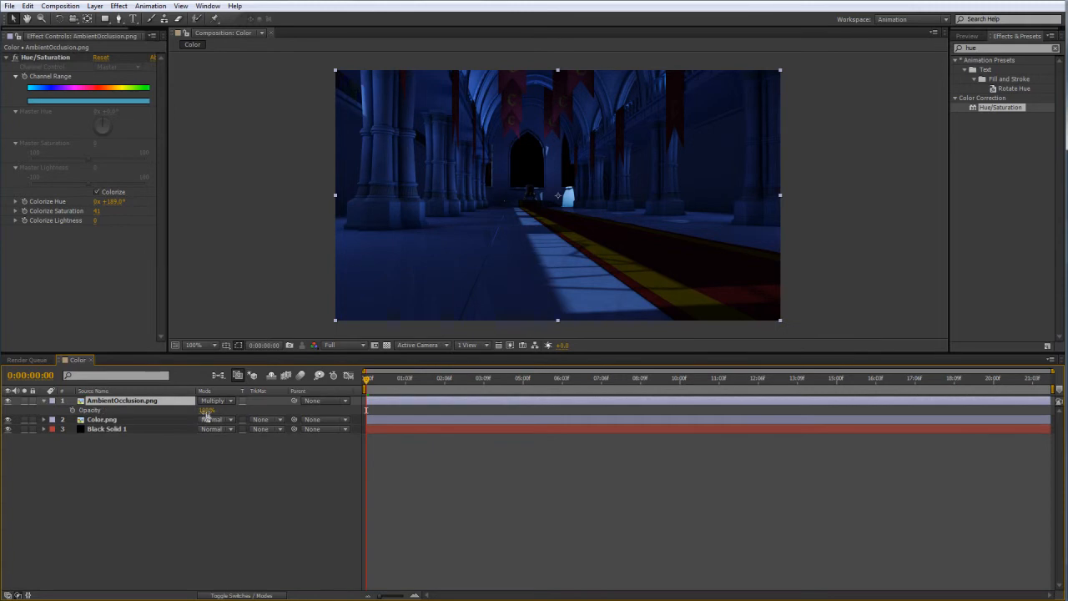
{"action": "left_click_drag", "start_coordinate": [203, 410], "coordinate": [65, 409]}
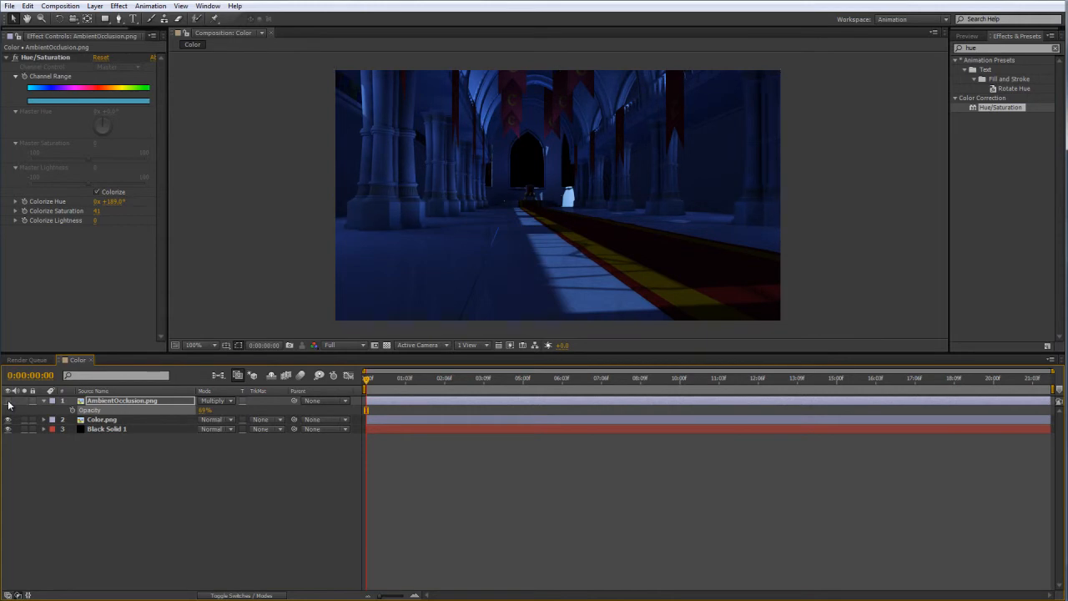
{"action": "left_click", "coordinate": [121, 464]}
{"action": "left_click", "coordinate": [216, 202]}
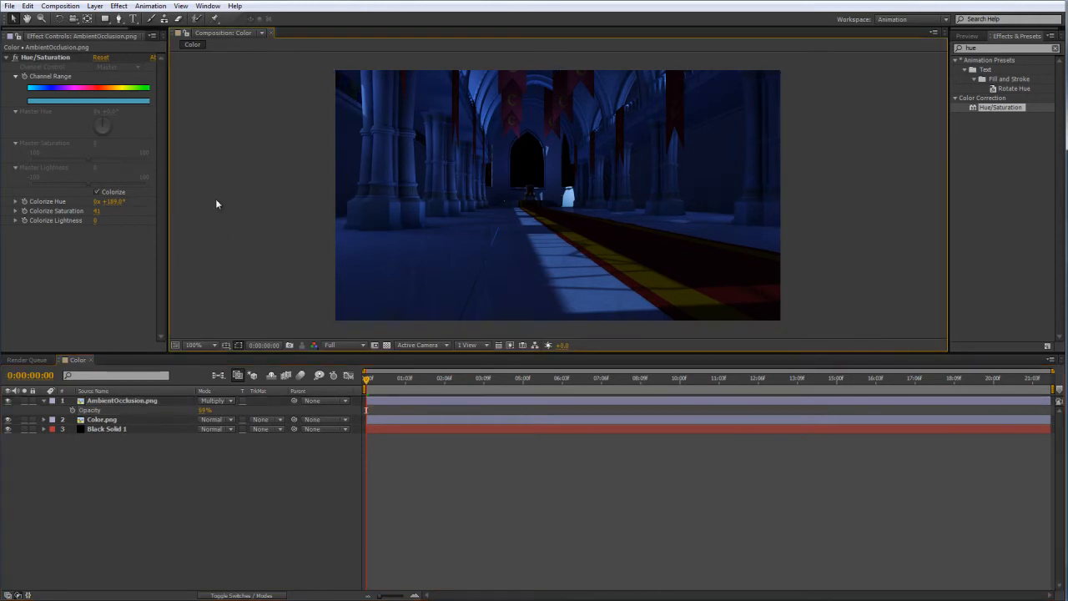
Preview the RGB.png footage in the project and duplicate the Color.png layer in the composition.
{"action": "left_click", "coordinate": [125, 37]}
{"action": "left_click", "coordinate": [61, 248]}
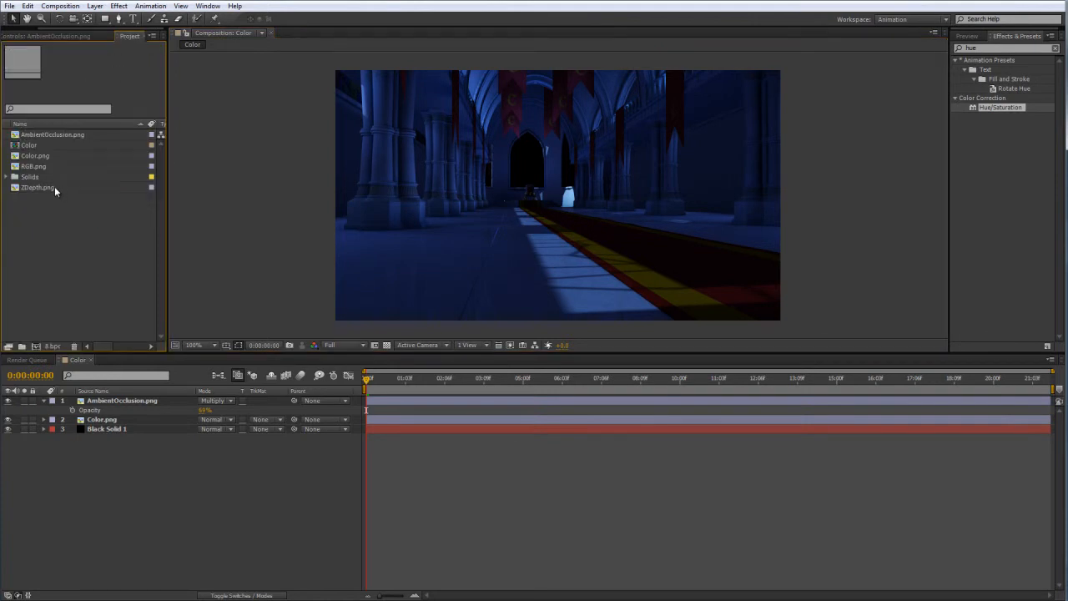
{"action": "left_click", "coordinate": [52, 167]}
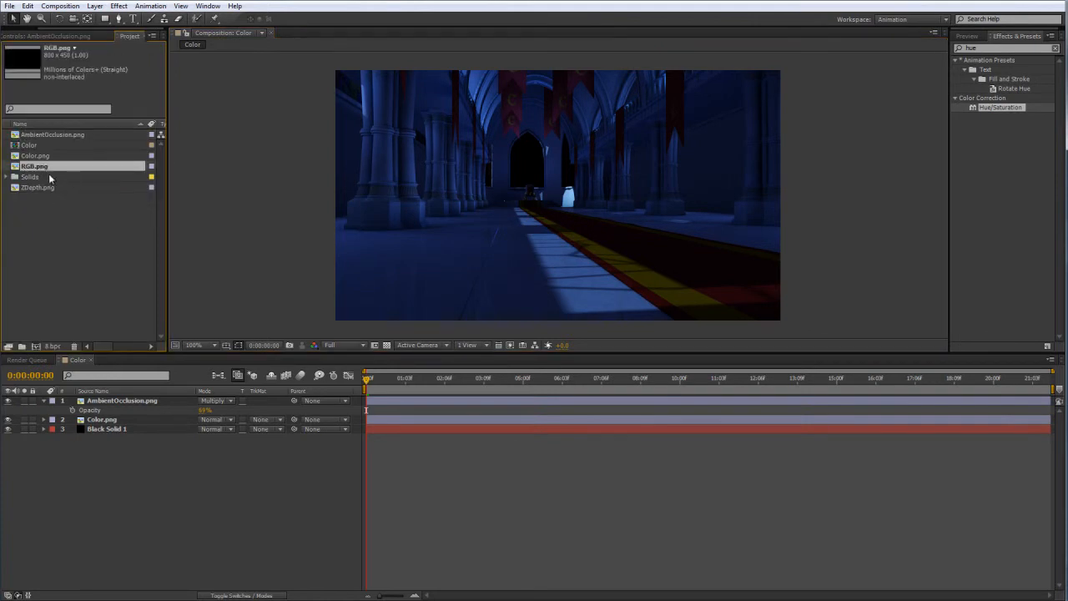
{"action": "left_click", "coordinate": [129, 465]}
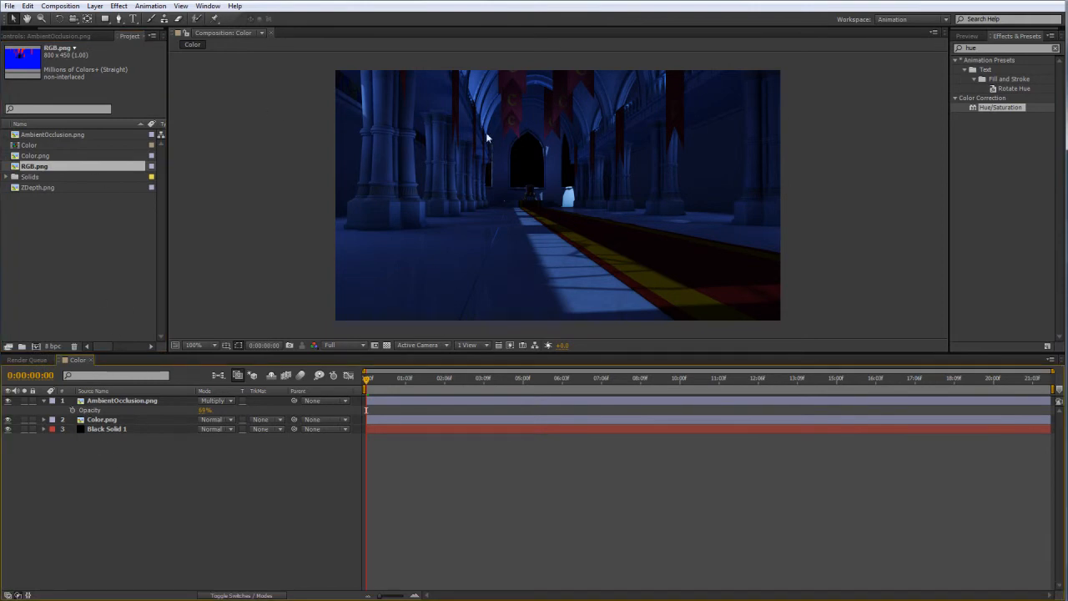
{"action": "left_click", "coordinate": [102, 420]}
{"action": "key", "text": "ctrl+d"}
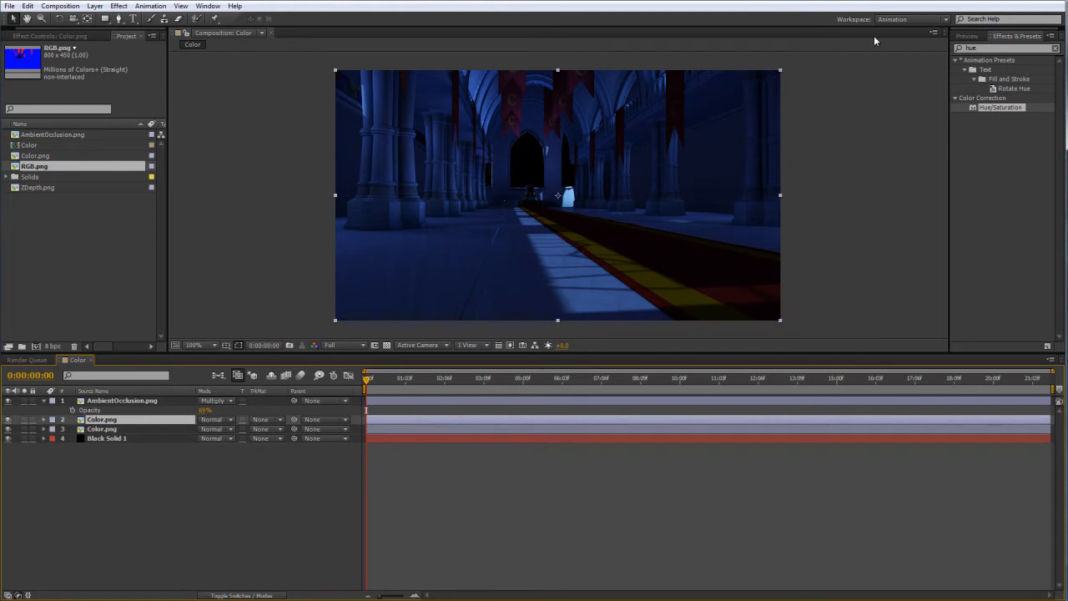
Find the Set Matte effect and apply it to both Color.png layers.
{"action": "left_click", "coordinate": [1030, 50]}
{"action": "type", "text": "matte"}
{"action": "key", "text": "BackSpace"}
{"action": "key", "text": "BackSpace"}
{"action": "key", "text": "BackSpace"}
{"action": "type", "text": "tte"}
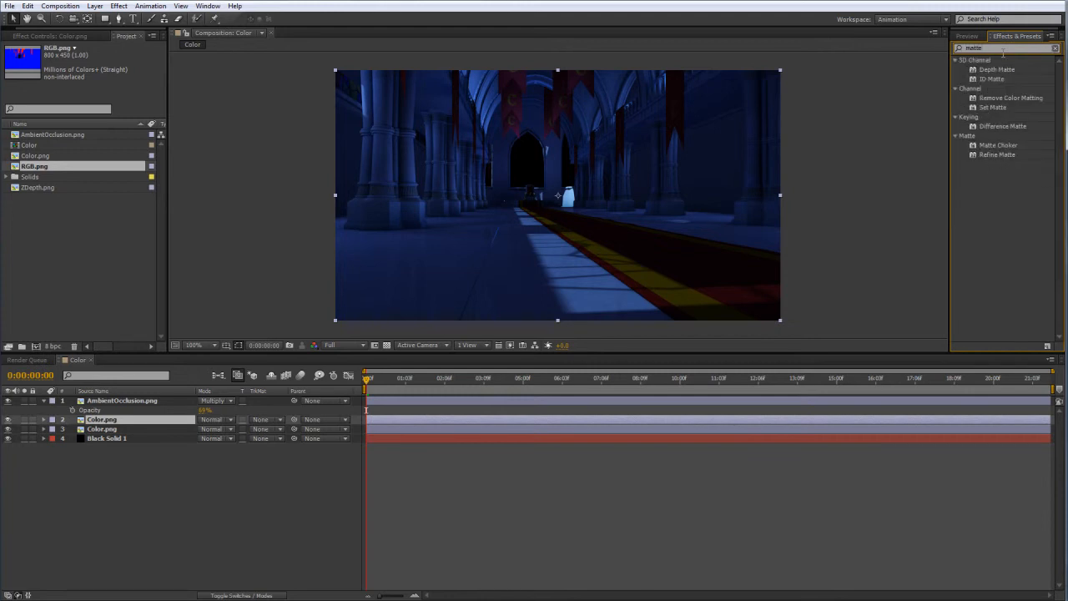
{"action": "left_click", "coordinate": [994, 99]}
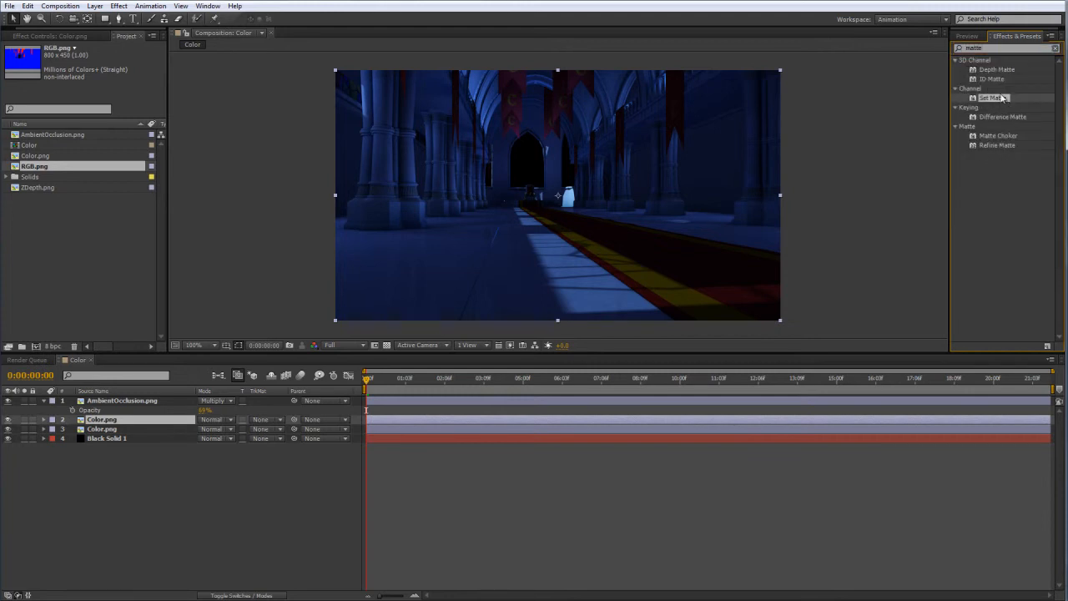
{"action": "left_click_drag", "start_coordinate": [996, 101], "coordinate": [100, 429]}
{"action": "left_click_drag", "start_coordinate": [997, 99], "coordinate": [111, 422]}
{"action": "left_click", "coordinate": [111, 422]}
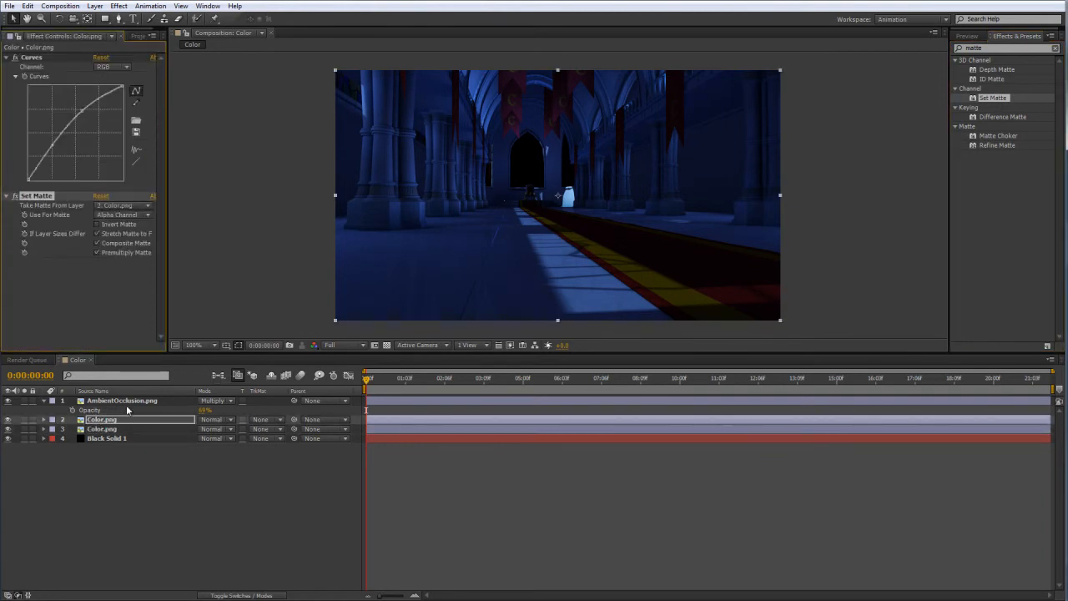
{"action": "left_click", "coordinate": [104, 429]}
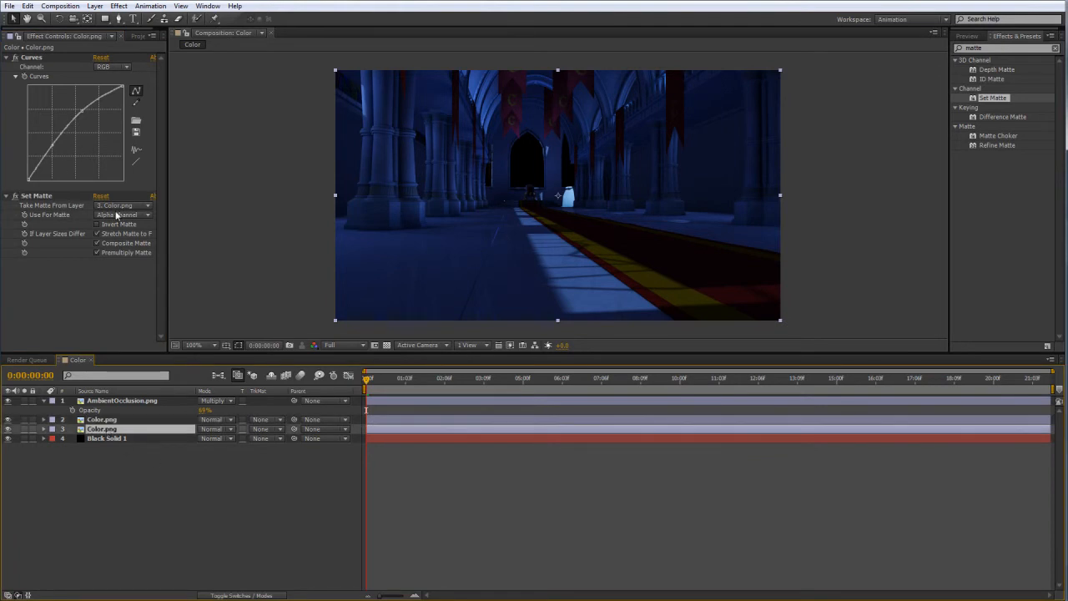
Add RGB.png to the Color composition beneath the black solid and hide the new layer.
{"action": "left_click", "coordinate": [138, 36]}
{"action": "left_click_drag", "start_coordinate": [34, 167], "coordinate": [83, 446]}
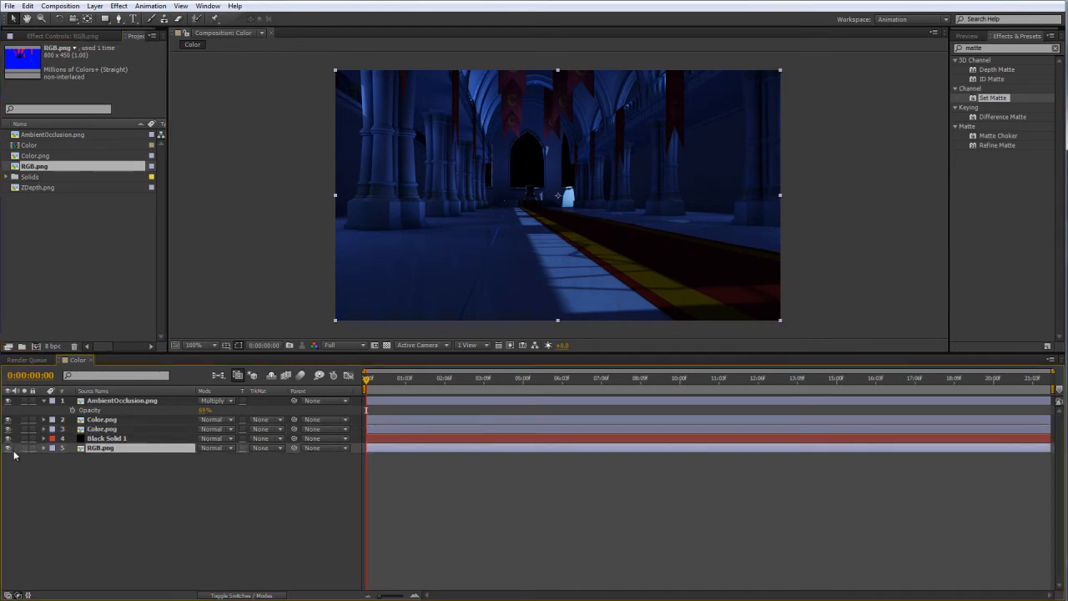
{"action": "left_click", "coordinate": [149, 498]}
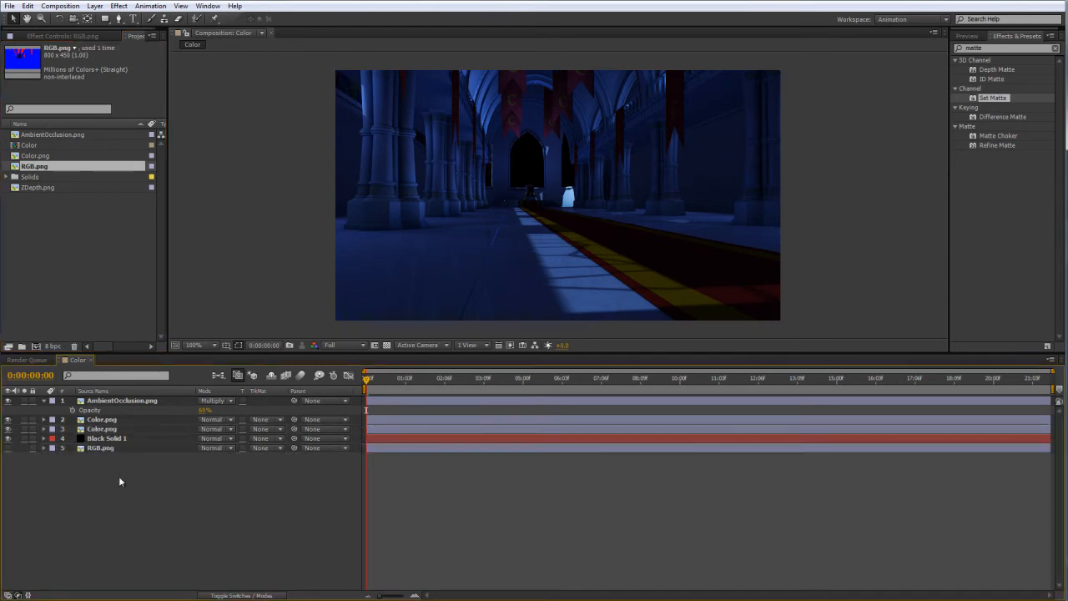
Make the lower Color.png layer's Set Matte use the blue channel of RGB.png, and check it by briefly hiding the upper copy.
{"action": "left_click", "coordinate": [106, 430]}
{"action": "left_click_drag", "start_coordinate": [168, 307], "coordinate": [243, 300]}
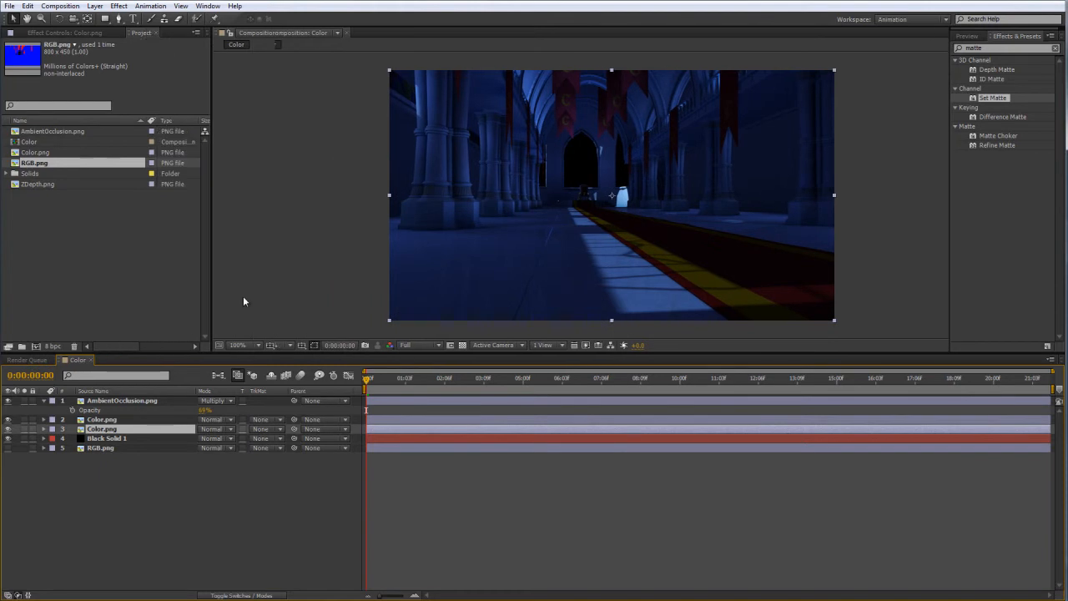
{"action": "left_click", "coordinate": [84, 33]}
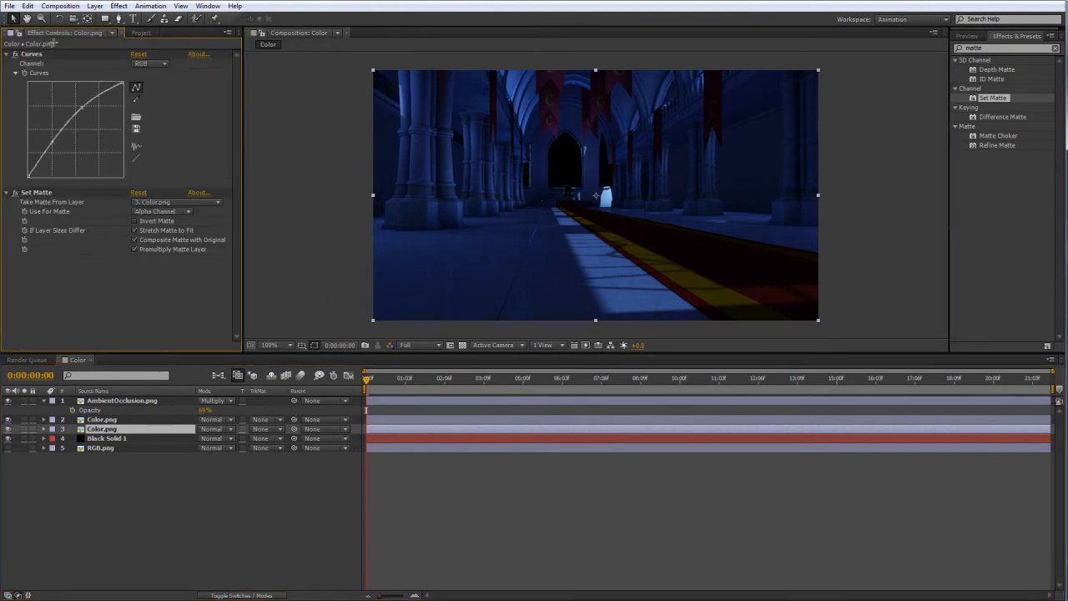
{"action": "left_click", "coordinate": [164, 215]}
{"action": "left_click", "coordinate": [175, 202]}
{"action": "left_click", "coordinate": [167, 281]}
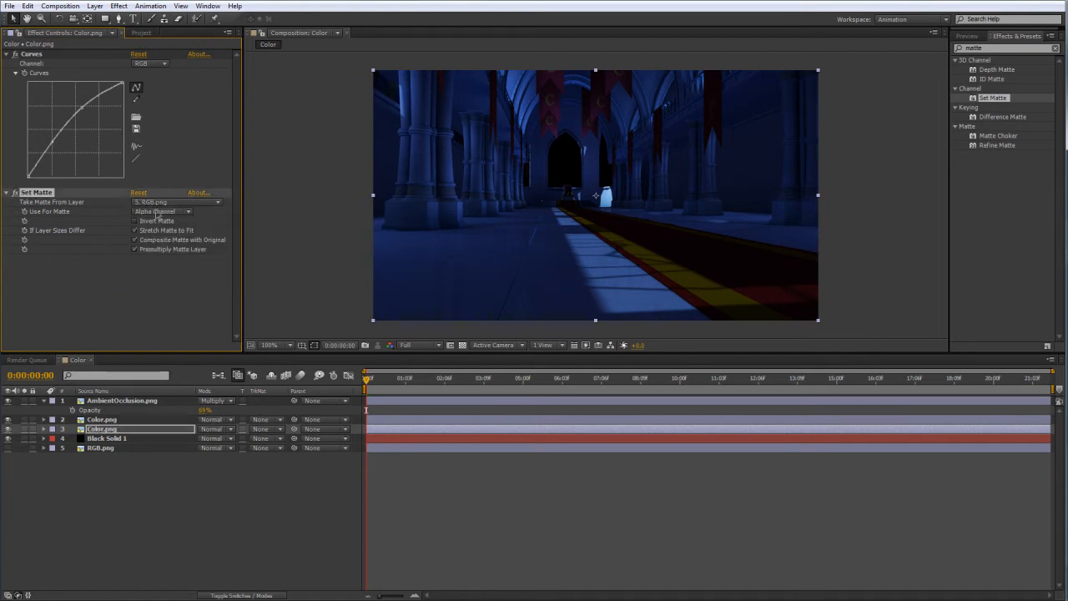
{"action": "left_click", "coordinate": [160, 212]}
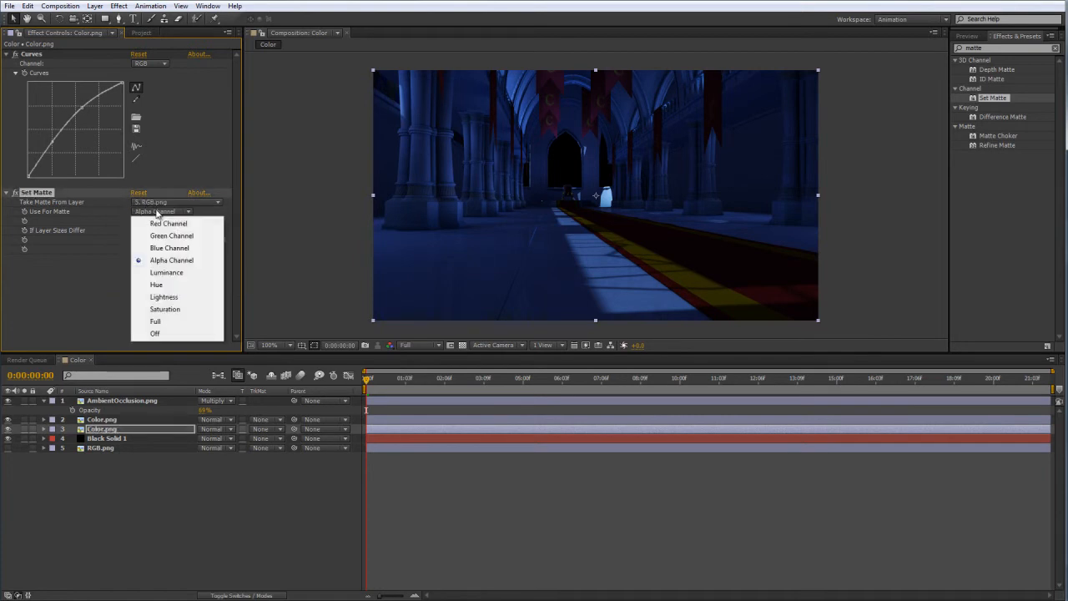
{"action": "left_click", "coordinate": [171, 249]}
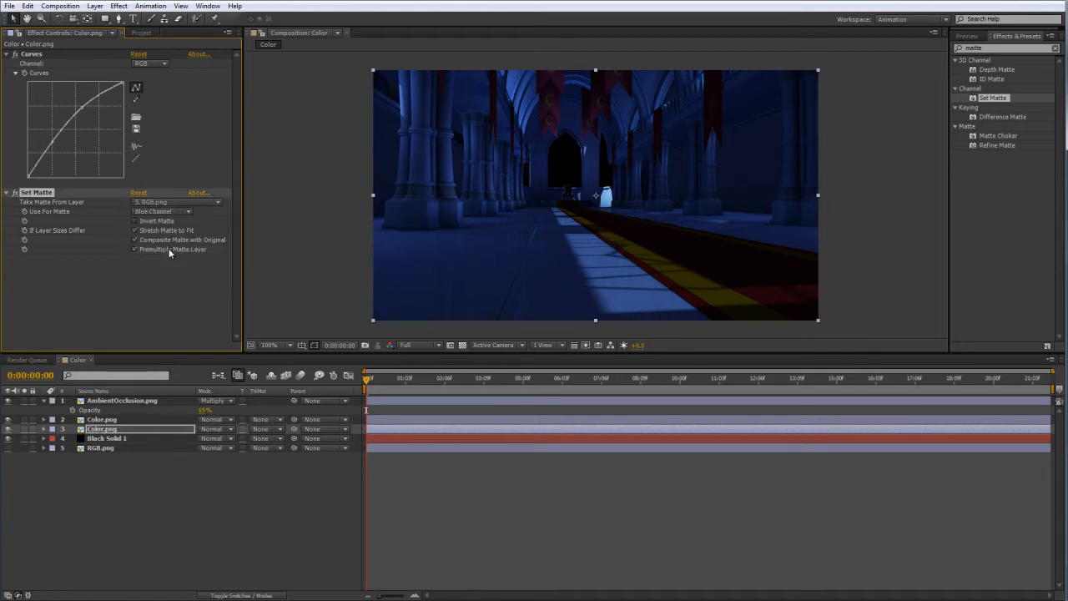
{"action": "left_click", "coordinate": [156, 498]}
{"action": "left_click", "coordinate": [7, 419]}
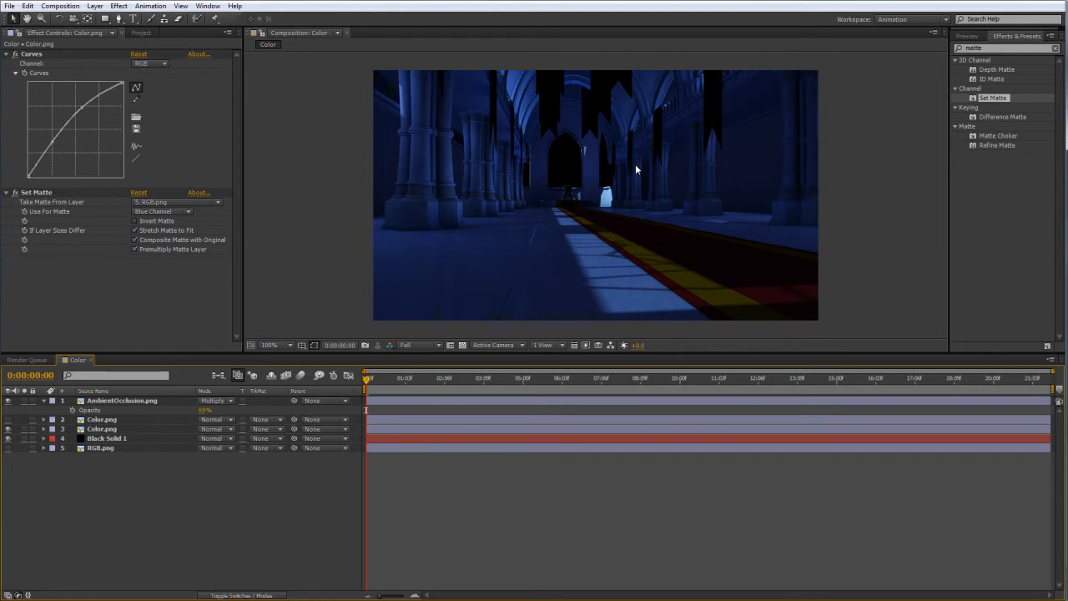
{"action": "left_click", "coordinate": [8, 419]}
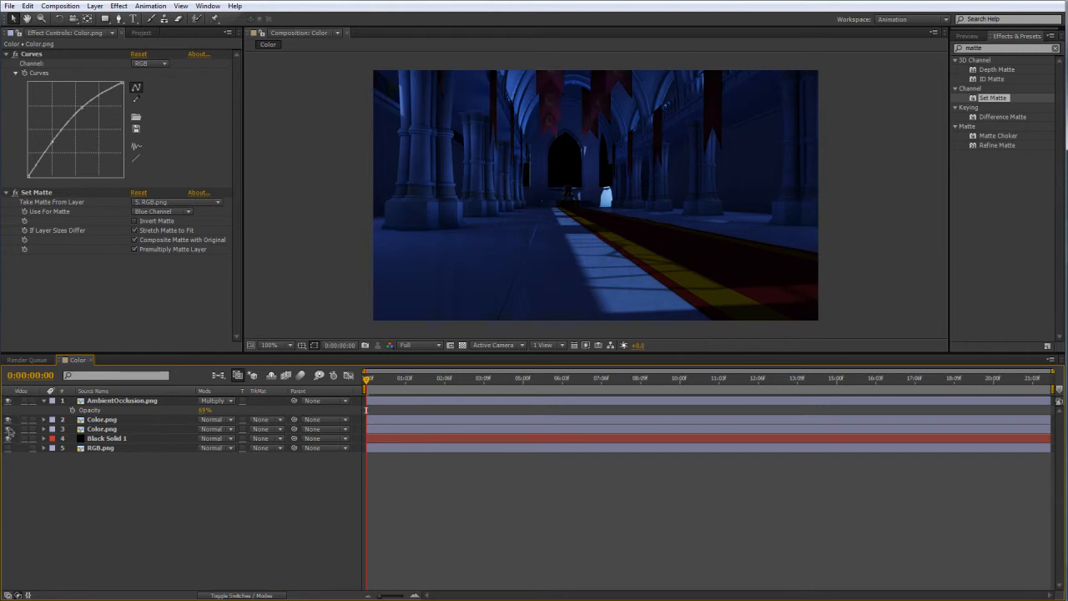
Make the upper Color.png layer's Set Matte use the red channel of RGB.png, and show the lower copy again.
{"action": "left_click", "coordinate": [100, 420]}
{"action": "left_click", "coordinate": [176, 203]}
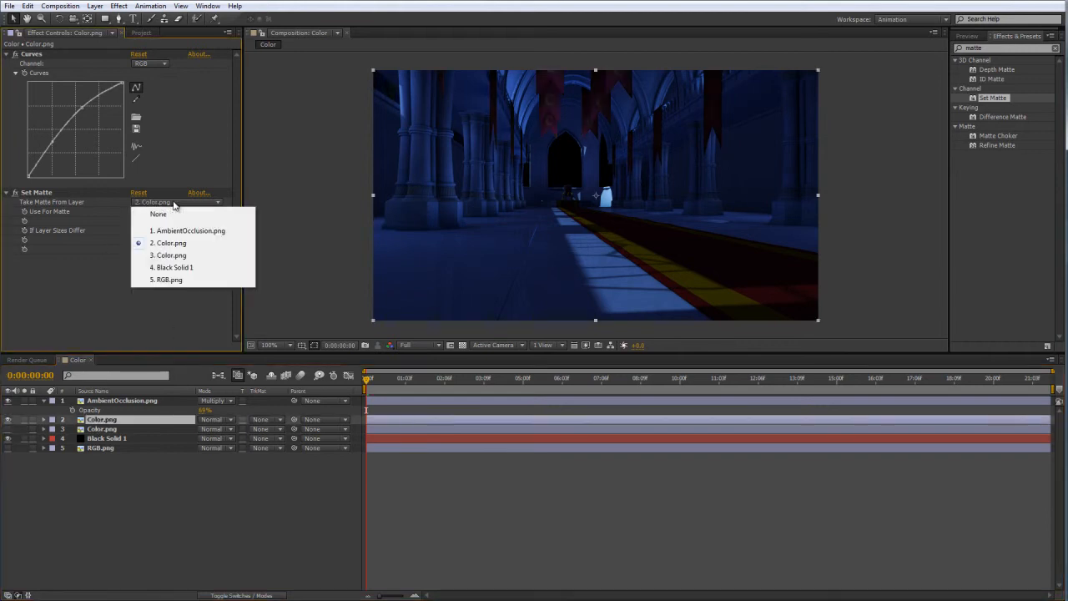
{"action": "left_click", "coordinate": [175, 285]}
{"action": "left_click", "coordinate": [162, 212]}
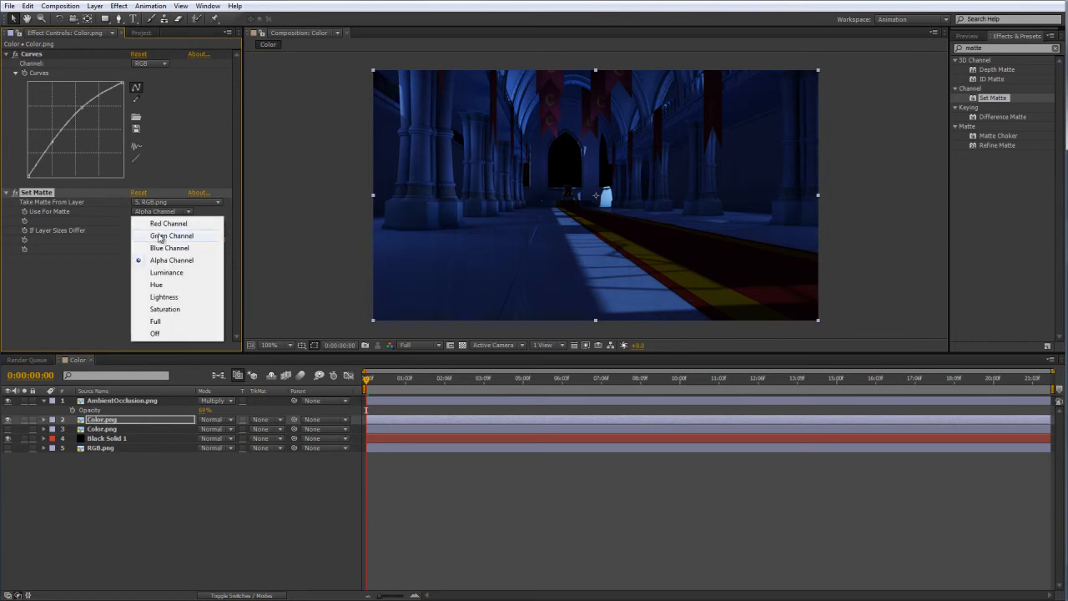
{"action": "left_click", "coordinate": [161, 222]}
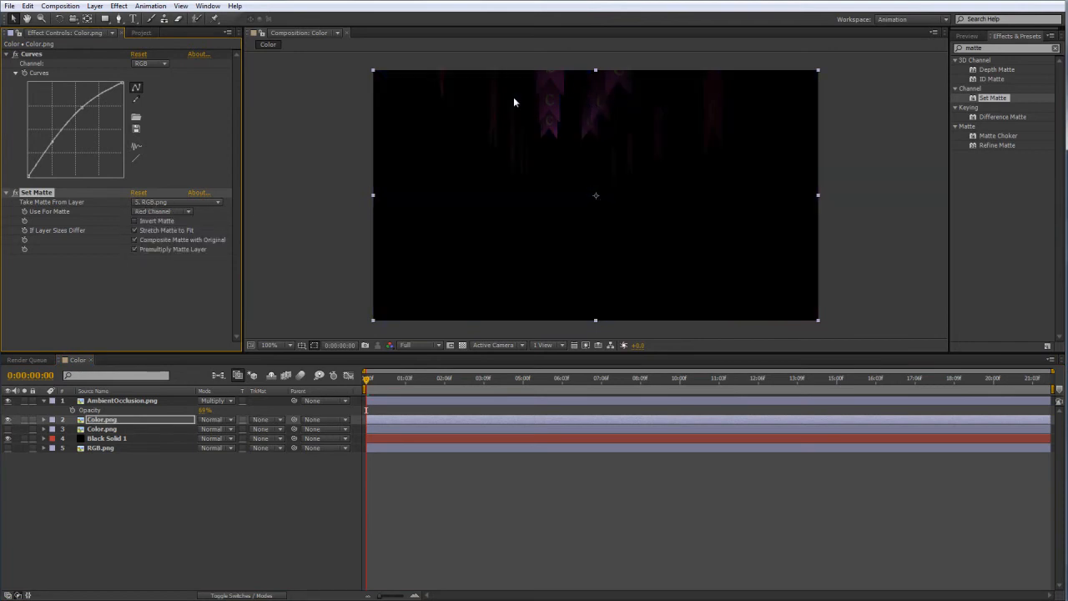
{"action": "left_click", "coordinate": [263, 269]}
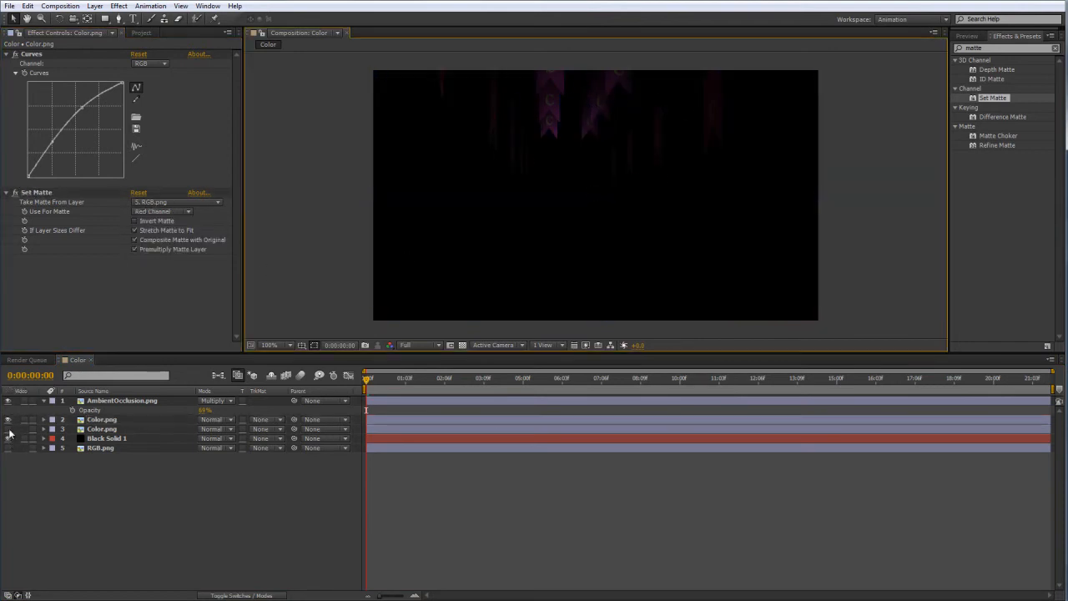
{"action": "left_click", "coordinate": [9, 430]}
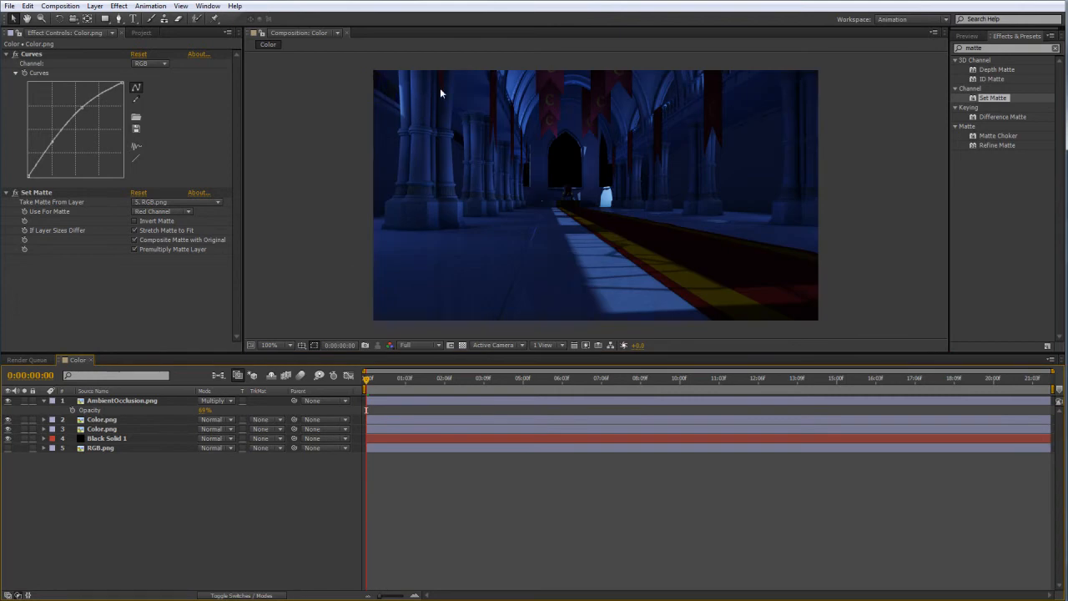
Rename the upper Color.png layer to flags.
{"action": "left_click", "coordinate": [101, 420]}
{"action": "key", "text": "Return"}
{"action": "type", "text": "flags"}
{"action": "key", "text": "Return"}
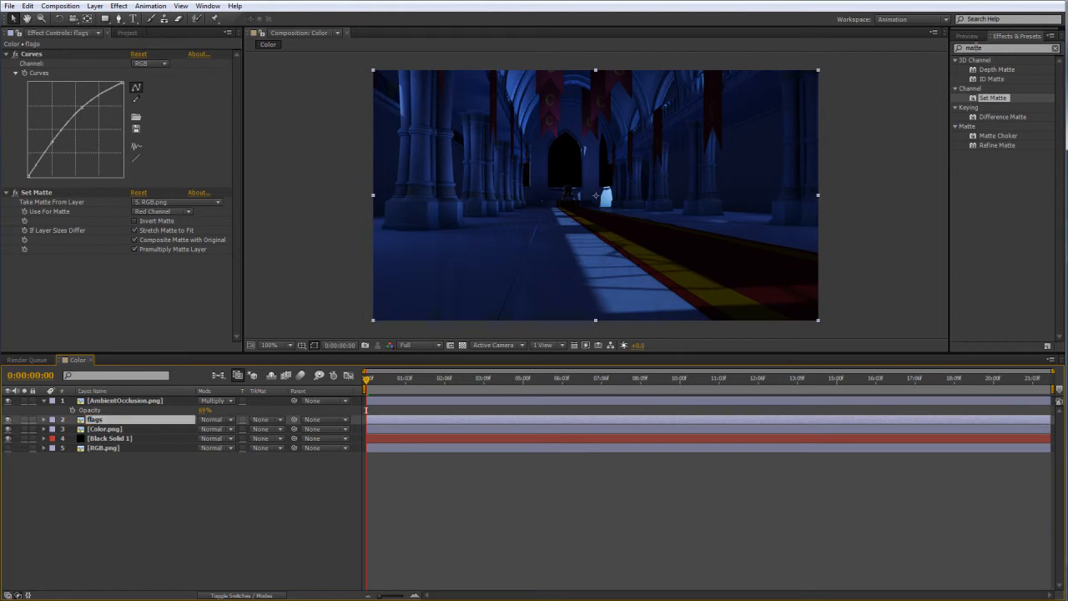
Reshape the flags layer's RGB curve to raise the upper midtones for more contrast, and deselect the layer.
{"action": "left_click_drag", "start_coordinate": [80, 108], "coordinate": [75, 103]}
{"action": "mouse_move", "coordinate": [53, 141]}
{"action": "left_mouse_down"}
{"action": "mouse_move", "coordinate": [49, 127]}
{"action": "mouse_move", "coordinate": [57, 142]}
{"action": "left_mouse_up"}
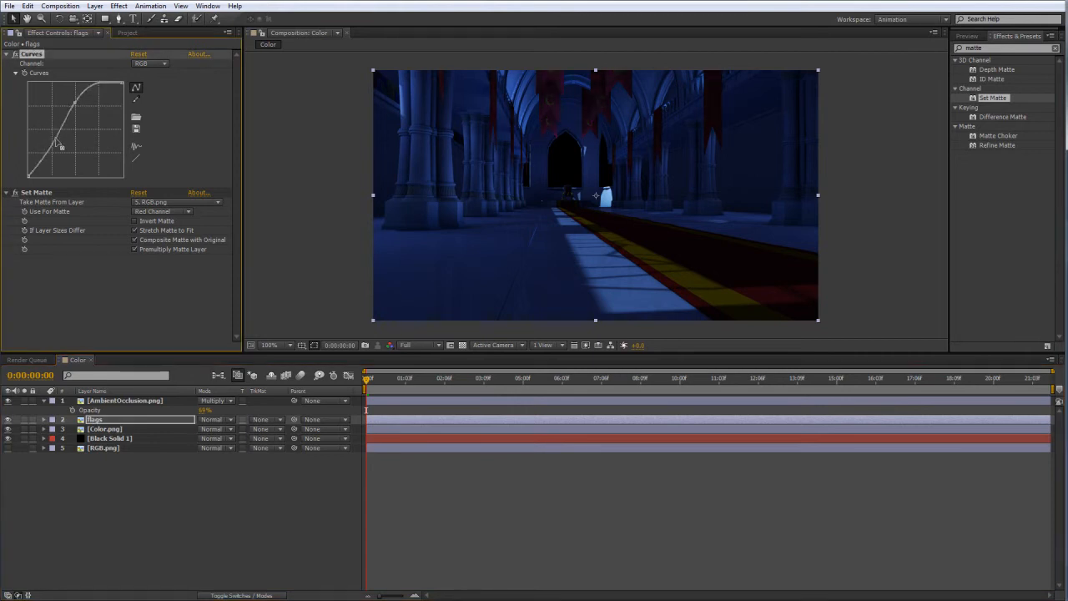
{"action": "left_click_drag", "start_coordinate": [75, 103], "coordinate": [61, 145]}
{"action": "left_click_drag", "start_coordinate": [72, 107], "coordinate": [56, 143]}
{"action": "left_click", "coordinate": [131, 491]}
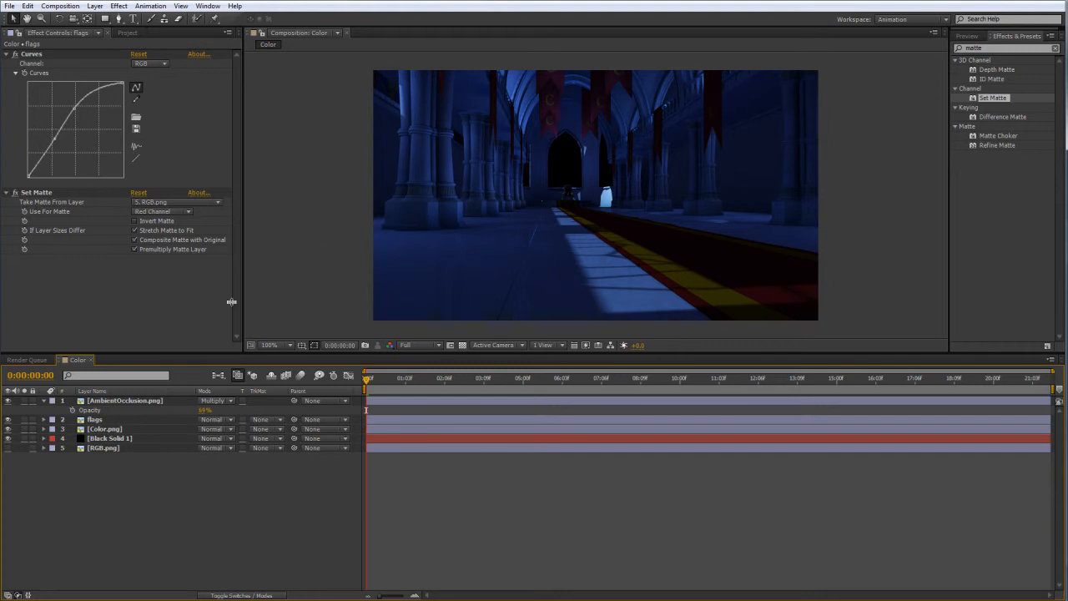
Add ZDepth.png as the topmost layer of the Color composition and rename it fog.
{"action": "left_click", "coordinate": [30, 359]}
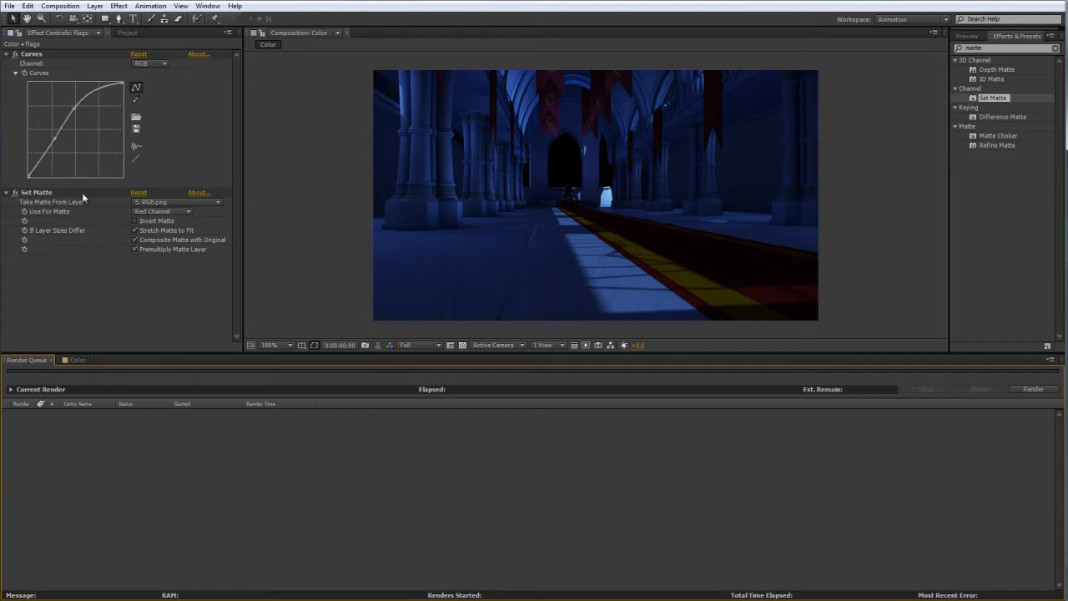
{"action": "left_click", "coordinate": [127, 33]}
{"action": "left_click", "coordinate": [76, 360]}
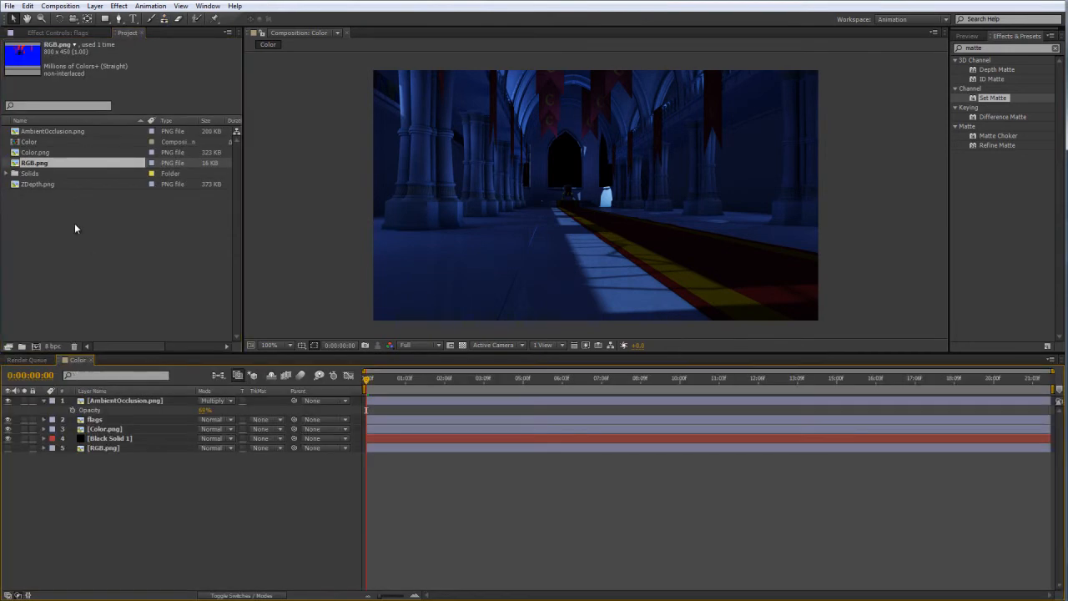
{"action": "left_click", "coordinate": [36, 183]}
{"action": "left_click_drag", "start_coordinate": [40, 188], "coordinate": [114, 403]}
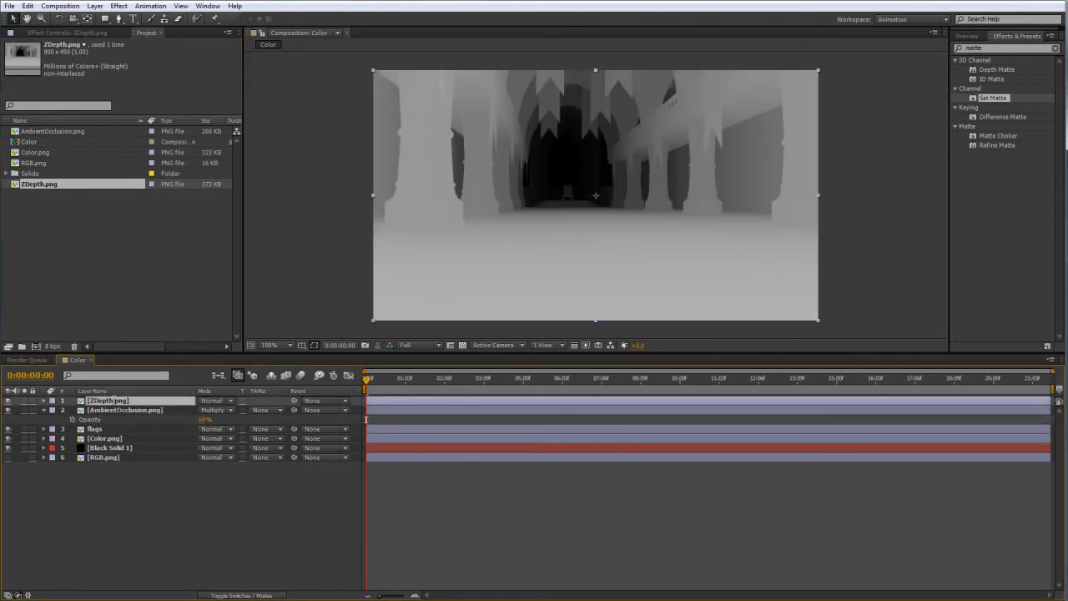
{"action": "key", "text": "Return"}
{"action": "type", "text": "fog"}
{"action": "key", "text": "Return"}
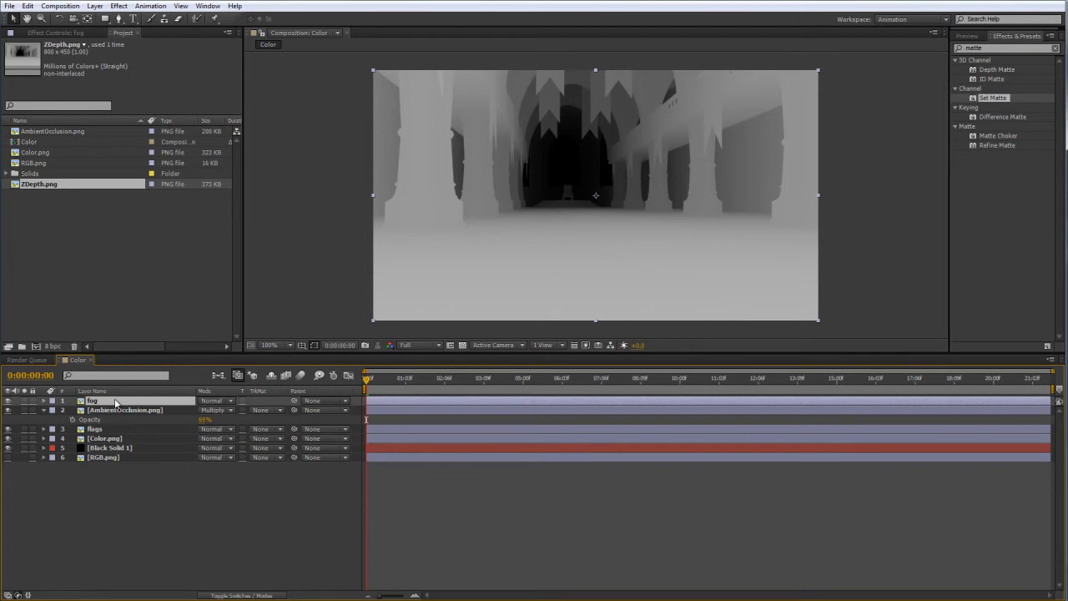
Apply the Invert effect to the fog layer.
{"action": "left_click", "coordinate": [862, 114]}
{"action": "left_click_drag", "start_coordinate": [990, 49], "coordinate": [875, 47]}
{"action": "type", "text": "inv"}
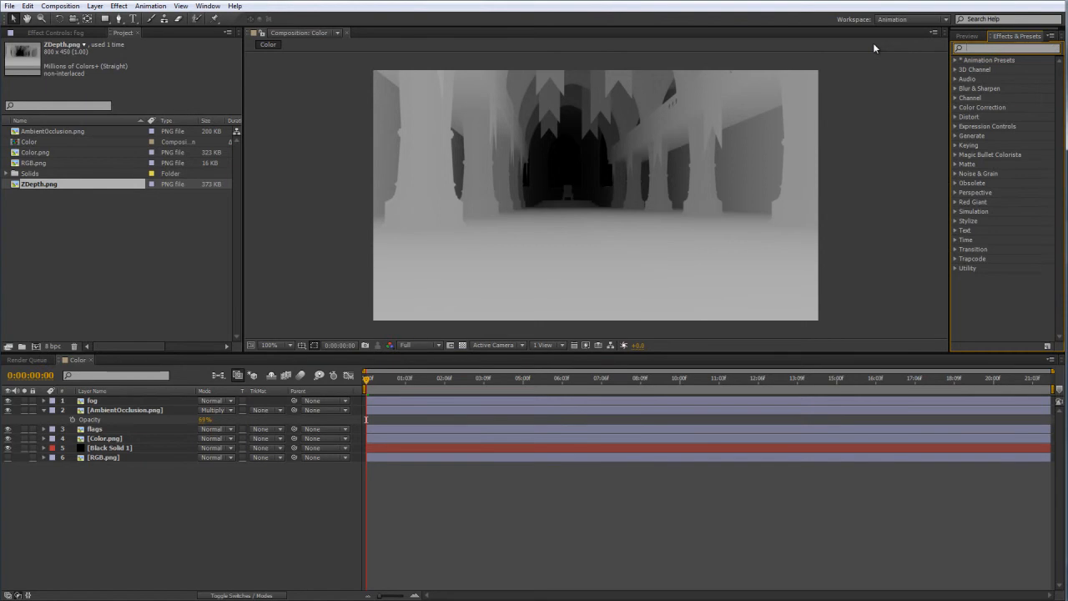
{"action": "left_click", "coordinate": [990, 99]}
{"action": "left_click", "coordinate": [92, 402]}
{"action": "left_click_drag", "start_coordinate": [93, 400], "coordinate": [94, 401]}
{"action": "left_click", "coordinate": [344, 256]}
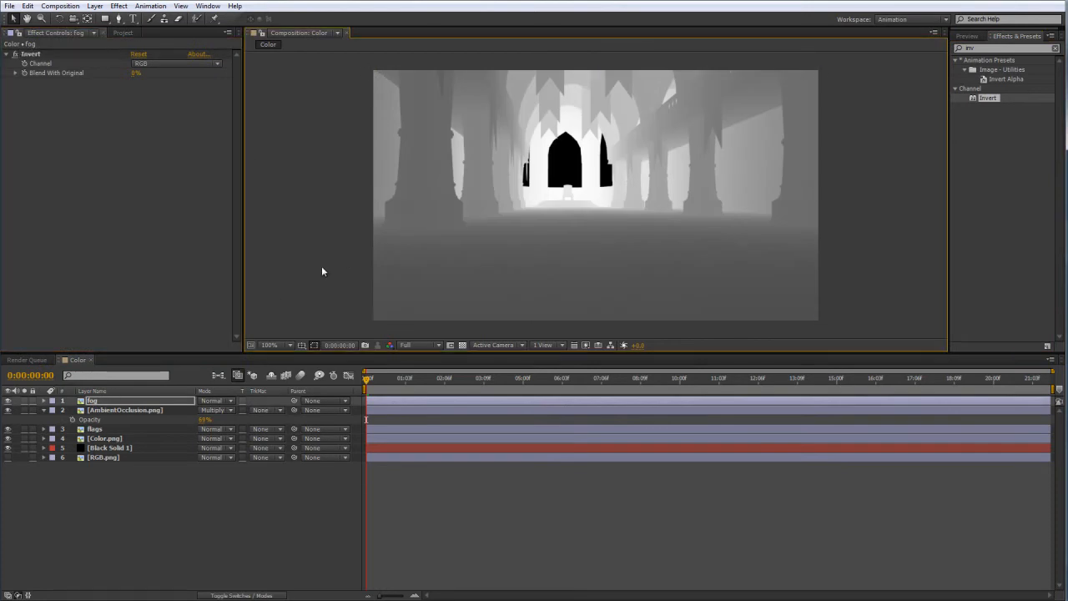
Set the fog layer's blending mode to Add and deselect it.
{"action": "left_click", "coordinate": [209, 400]}
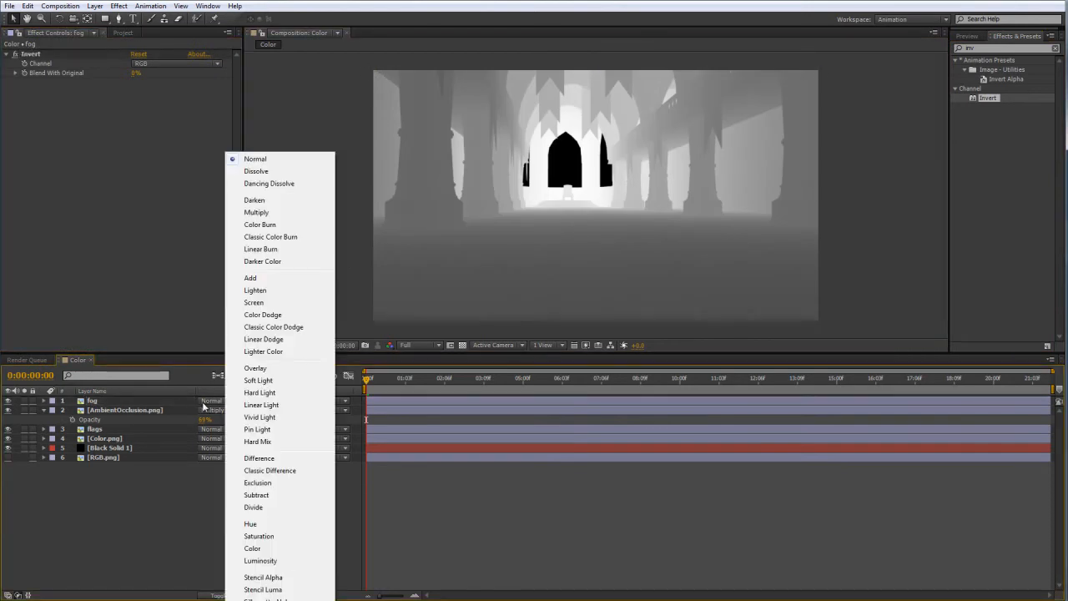
{"action": "left_click", "coordinate": [254, 279]}
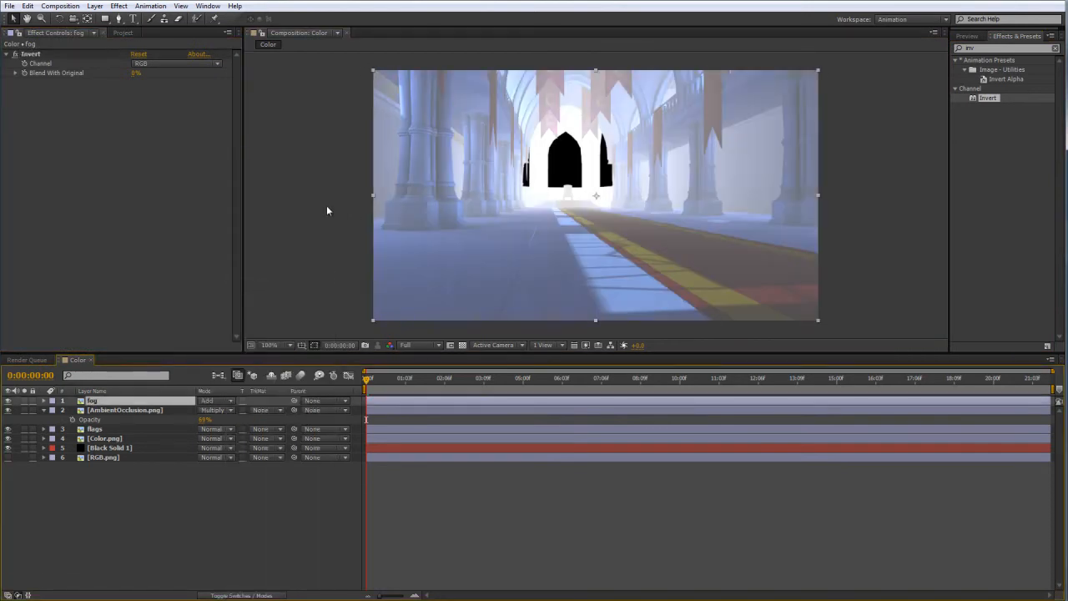
{"action": "left_click", "coordinate": [327, 210]}
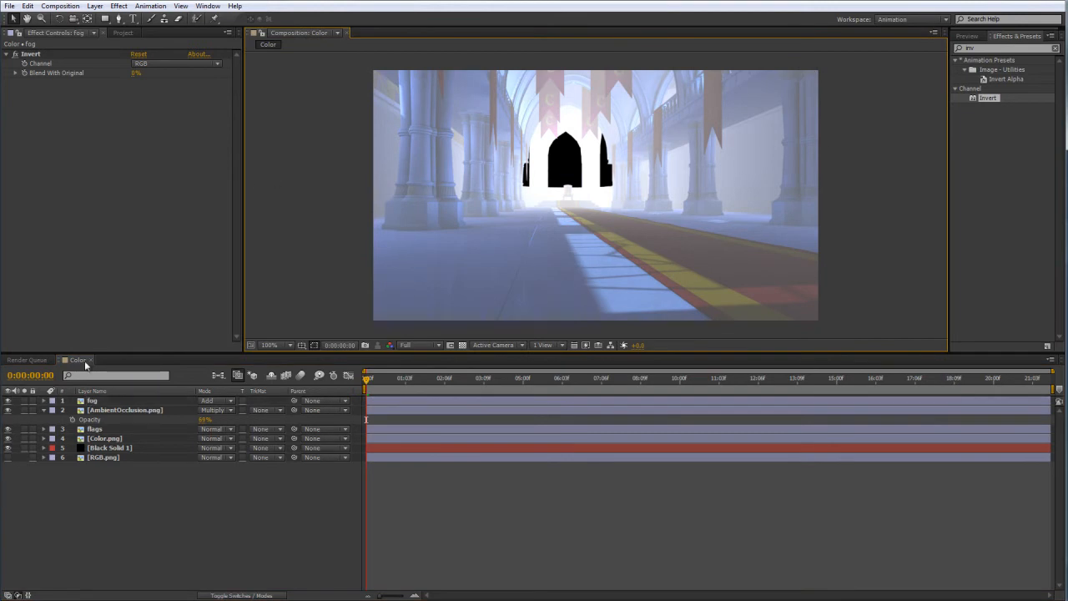
Solo the fog layer, apply Hue/Saturation to it and enable Colorize.
{"action": "left_click", "coordinate": [25, 400]}
{"action": "left_click_drag", "start_coordinate": [982, 48], "coordinate": [879, 50]}
{"action": "key", "text": "BackSpace"}
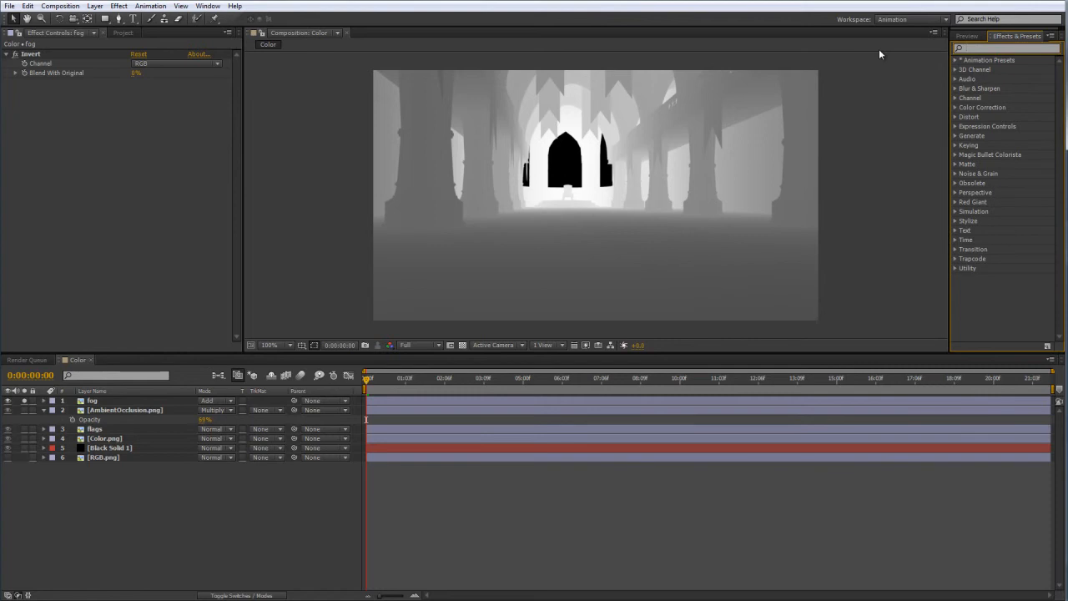
{"action": "type", "text": "hue"}
{"action": "left_click_drag", "start_coordinate": [1014, 107], "coordinate": [157, 188]}
{"action": "left_click", "coordinate": [134, 217]}
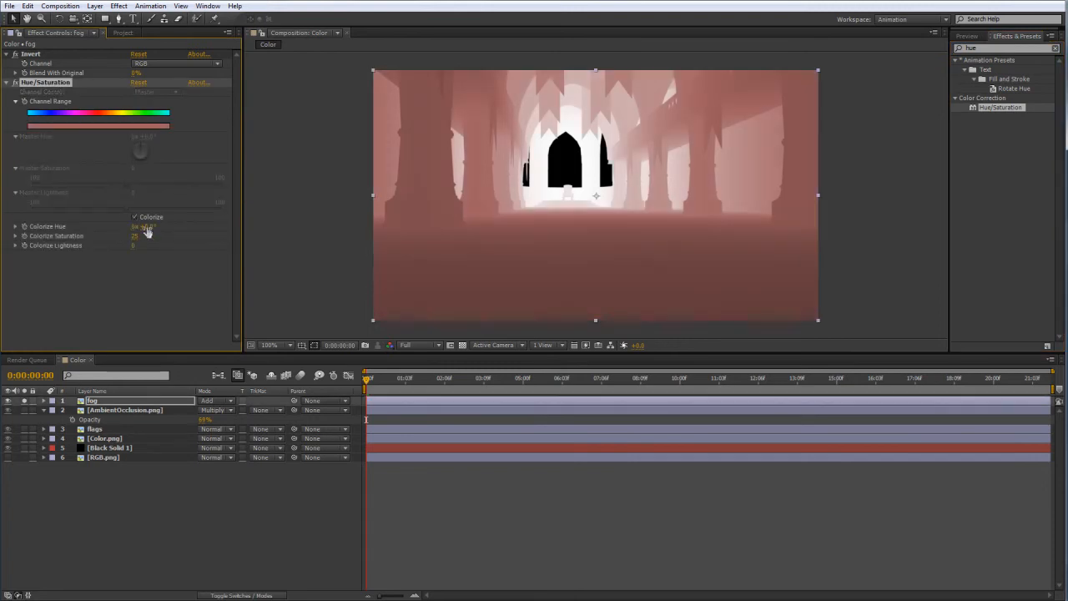
Tint the fog blue with Colorize Hue 209°, Saturation 28 and Lightness -45.
{"action": "left_click_drag", "start_coordinate": [136, 236], "coordinate": [207, 226]}
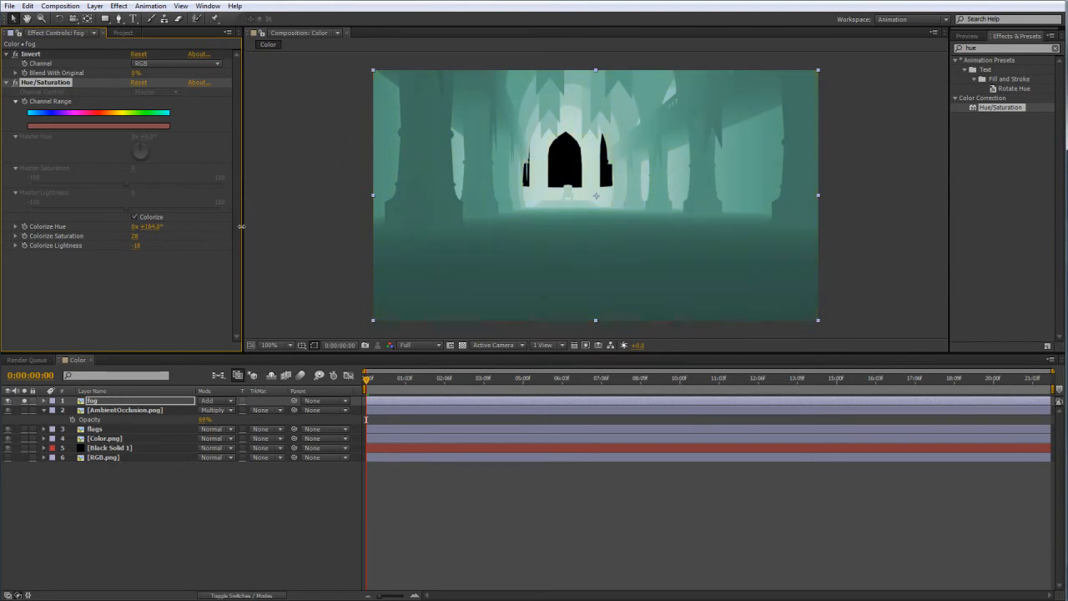
{"action": "left_click_drag", "start_coordinate": [248, 225], "coordinate": [269, 233]}
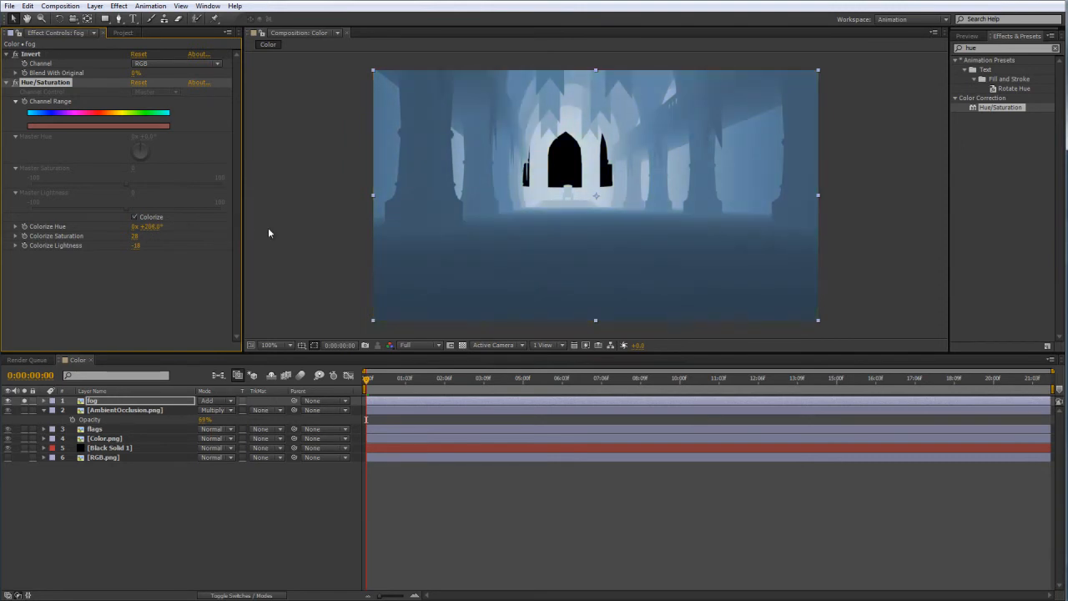
{"action": "left_click_drag", "start_coordinate": [135, 245], "coordinate": [121, 245]}
{"action": "left_click", "coordinate": [165, 286]}
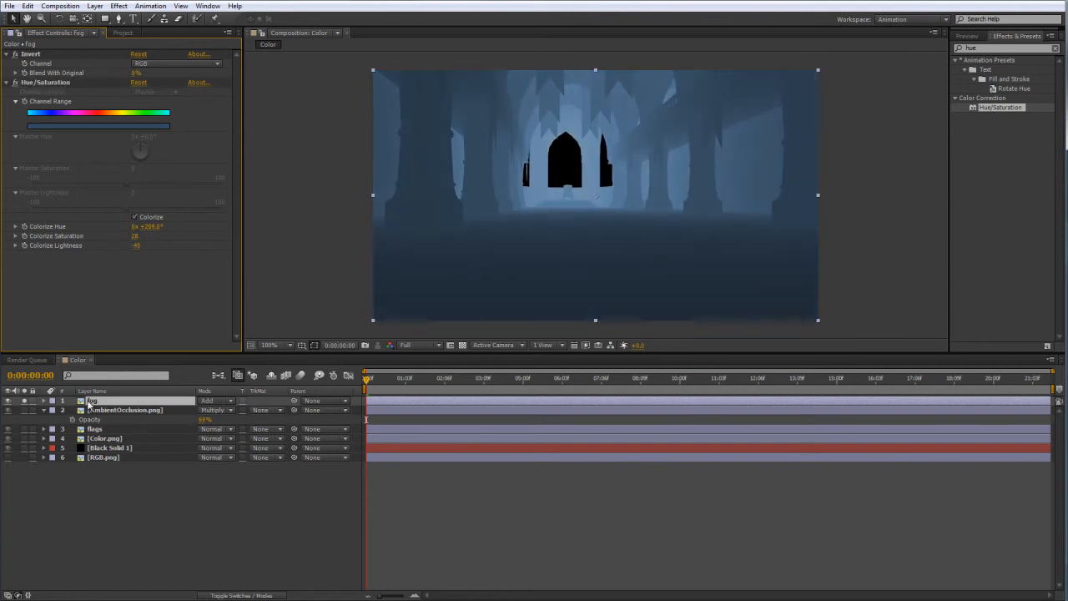
Try the fog at 15% opacity over the full scene, and return it to 100% in solo view.
{"action": "left_click", "coordinate": [23, 401]}
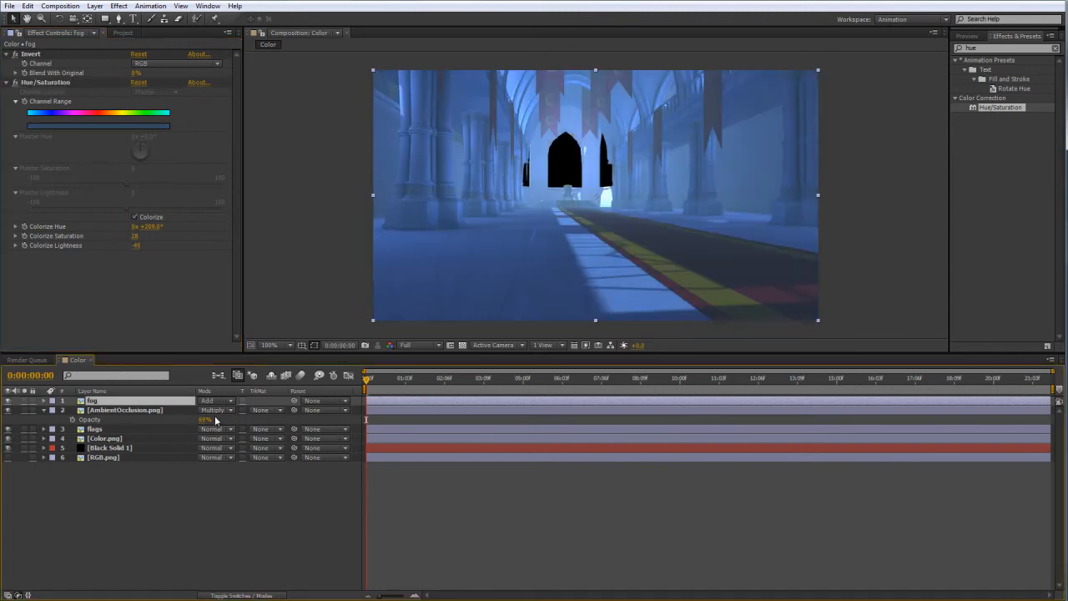
{"action": "key", "text": "t"}
{"action": "left_click_drag", "start_coordinate": [202, 410], "coordinate": [70, 402]}
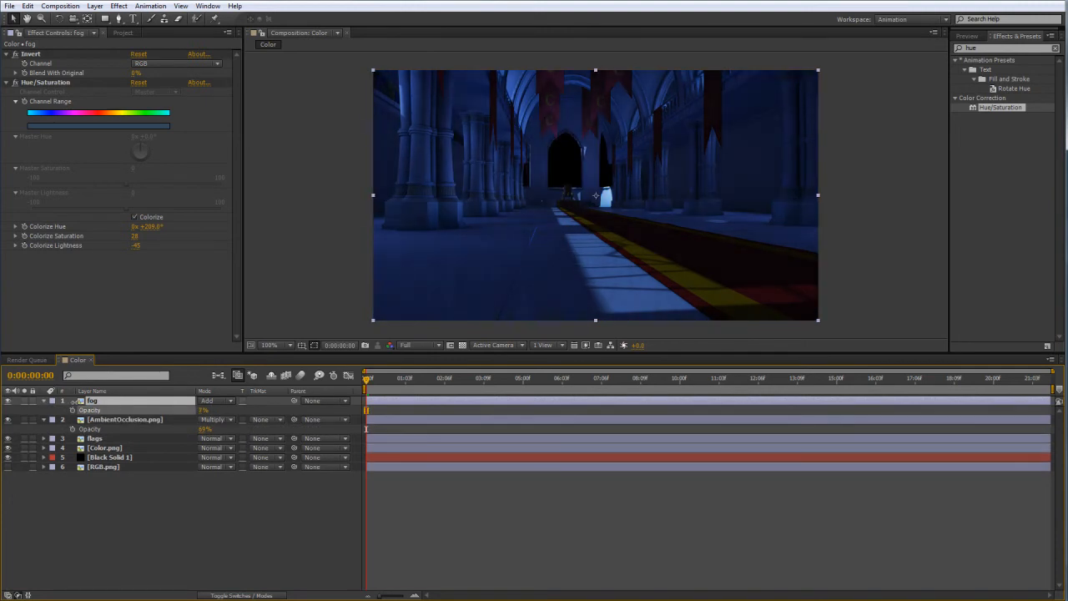
{"action": "left_click", "coordinate": [23, 401]}
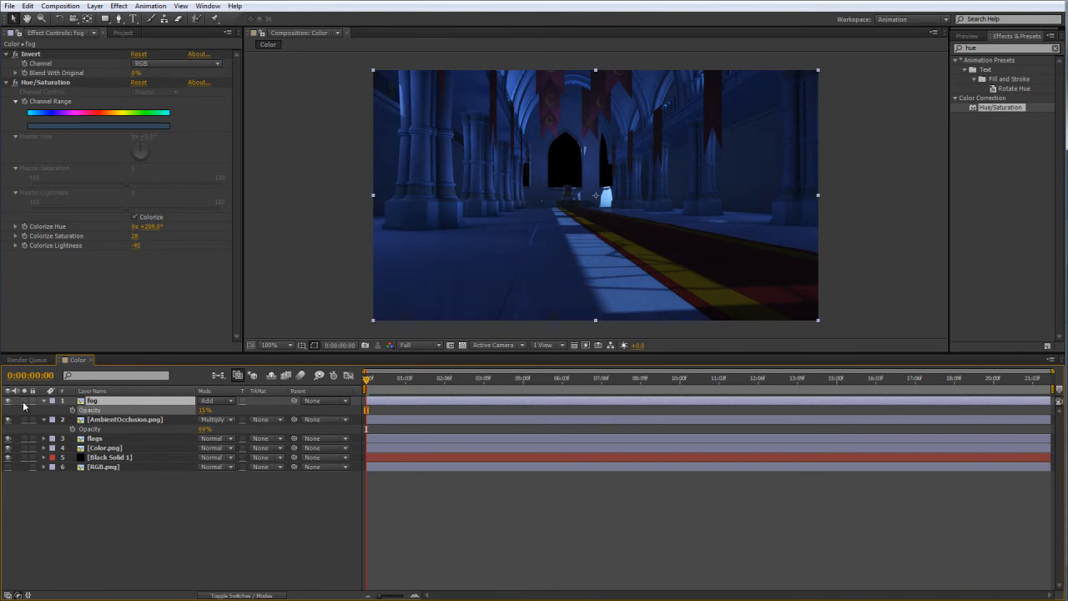
{"action": "left_click_drag", "start_coordinate": [204, 410], "coordinate": [405, 413]}
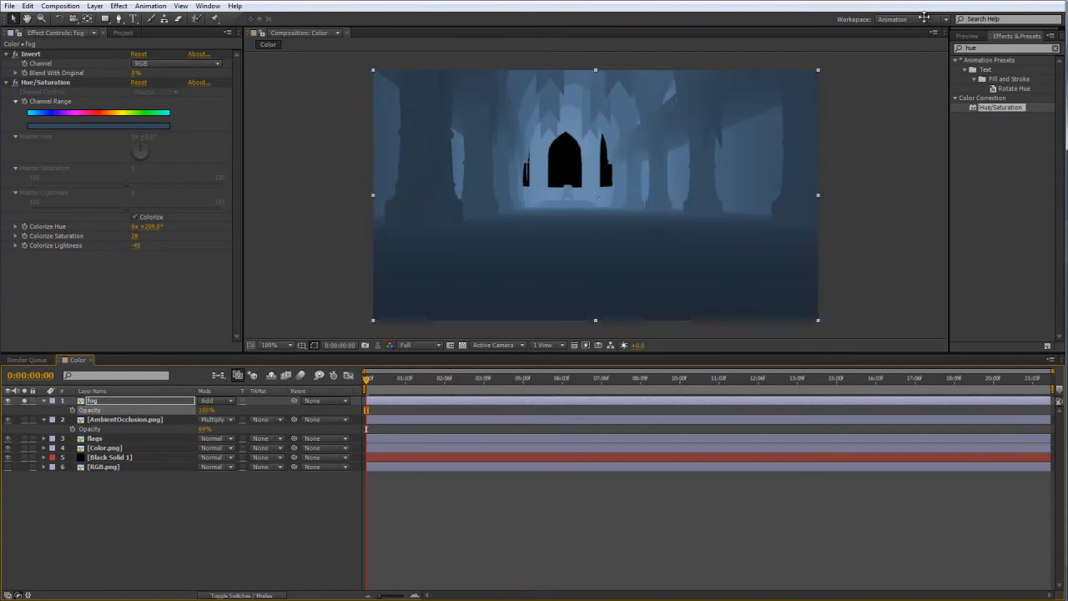
Apply Levels to the fog layer and raise Input Black to 51 to darken the foreground.
{"action": "left_click_drag", "start_coordinate": [1010, 47], "coordinate": [884, 37]}
{"action": "type", "text": "level"}
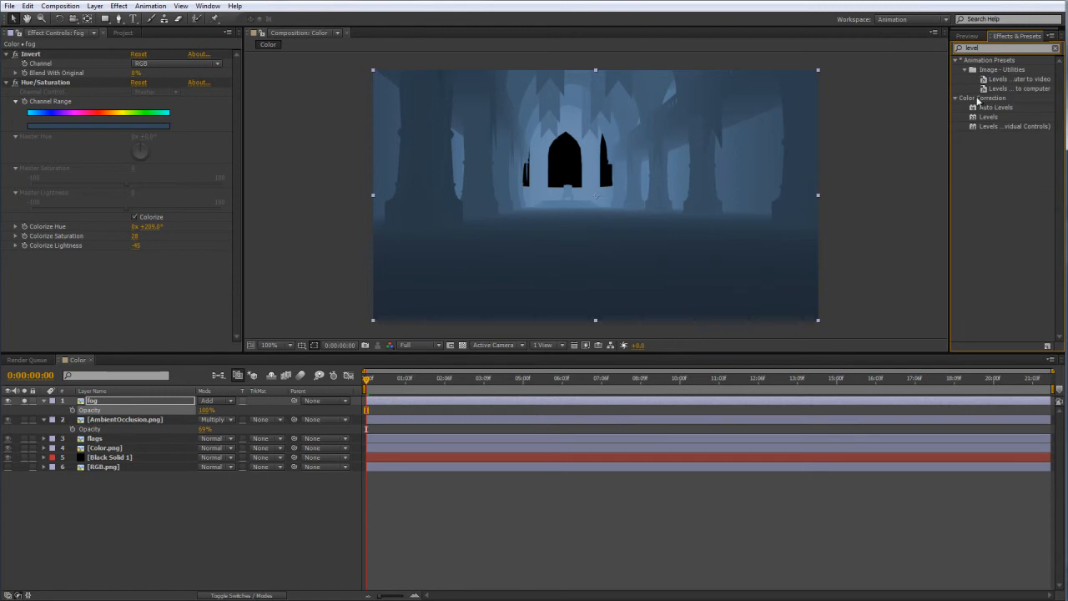
{"action": "left_click_drag", "start_coordinate": [988, 117], "coordinate": [138, 280]}
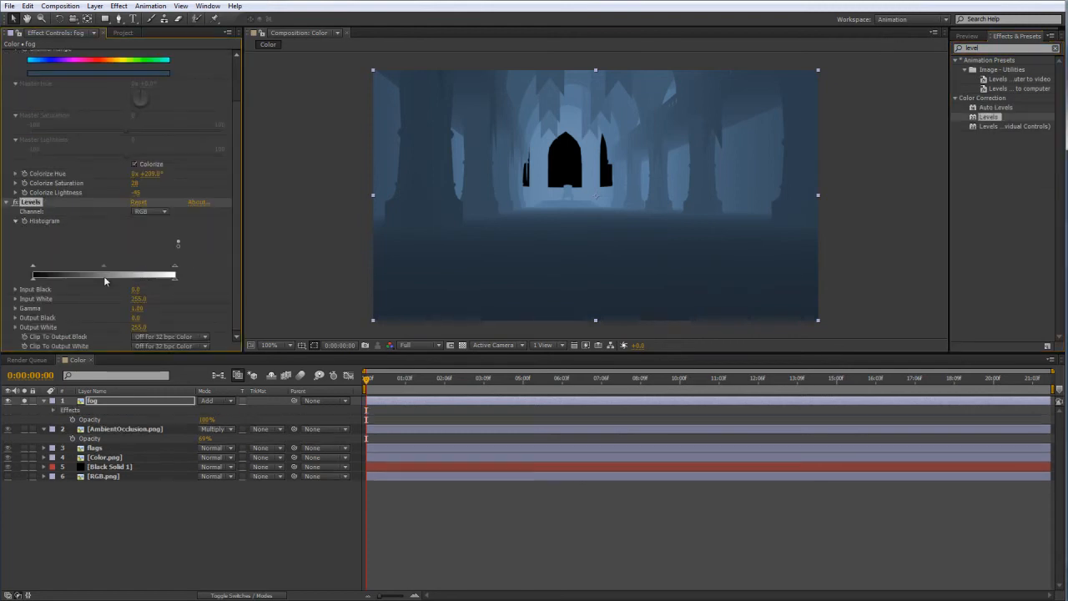
{"action": "left_click_drag", "start_coordinate": [33, 266], "coordinate": [51, 269]}
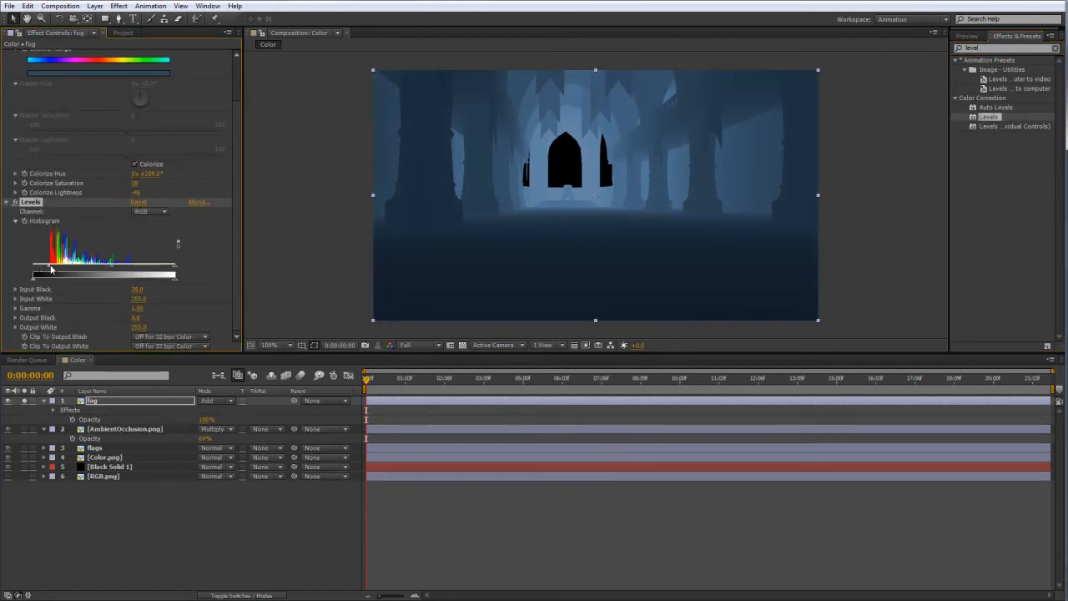
{"action": "mouse_move", "coordinate": [175, 266]}
{"action": "left_mouse_down"}
{"action": "mouse_move", "coordinate": [161, 266]}
{"action": "mouse_move", "coordinate": [181, 267]}
{"action": "left_mouse_up"}
{"action": "left_click_drag", "start_coordinate": [49, 266], "coordinate": [61, 269]}
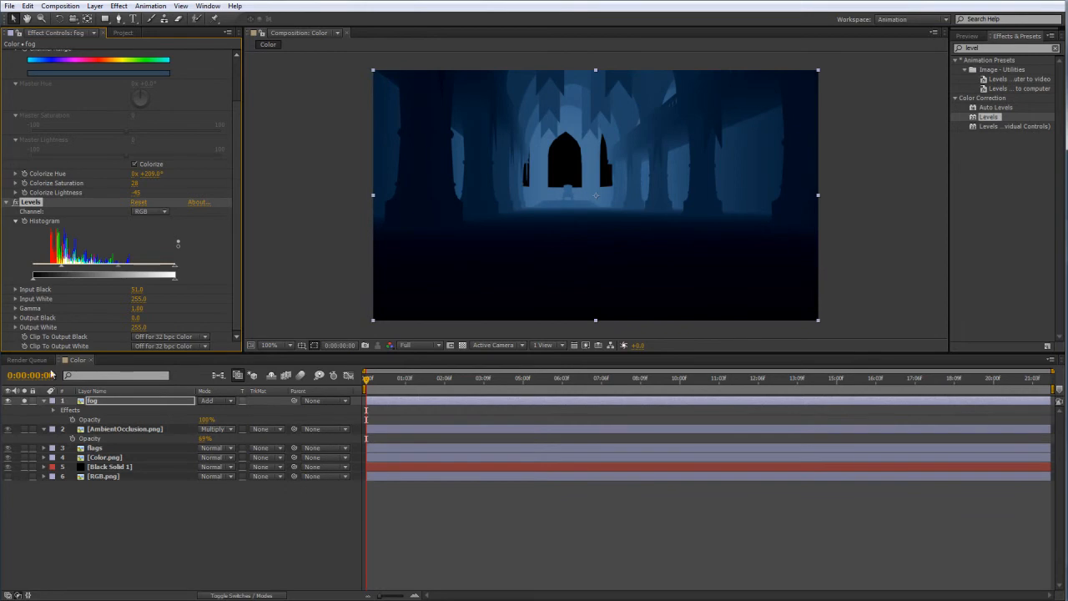
Turn off solo for the fog layer, set its opacity to 25% and deselect it.
{"action": "left_click", "coordinate": [24, 401]}
{"action": "left_click_drag", "start_coordinate": [207, 420], "coordinate": [107, 419]}
{"action": "left_click_drag", "start_coordinate": [204, 419], "coordinate": [213, 419]}
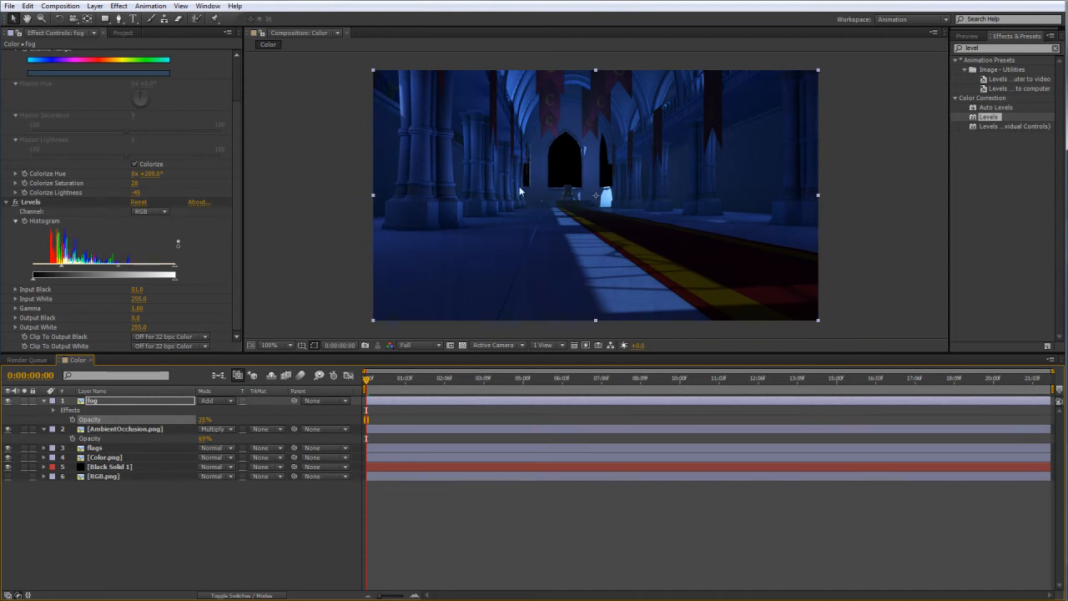
{"action": "left_click", "coordinate": [197, 533]}
Add a second copy of ZDepth.png at the bottom of the layer stack.
{"action": "left_click", "coordinate": [124, 33]}
{"action": "left_click_drag", "start_coordinate": [41, 181], "coordinate": [167, 536]}
{"action": "left_click", "coordinate": [161, 533]}
Create an adjustment layer at the top of the stack and name it depth of field.
{"action": "left_click", "coordinate": [95, 5]}
{"action": "mouse_move", "coordinate": [109, 21]}
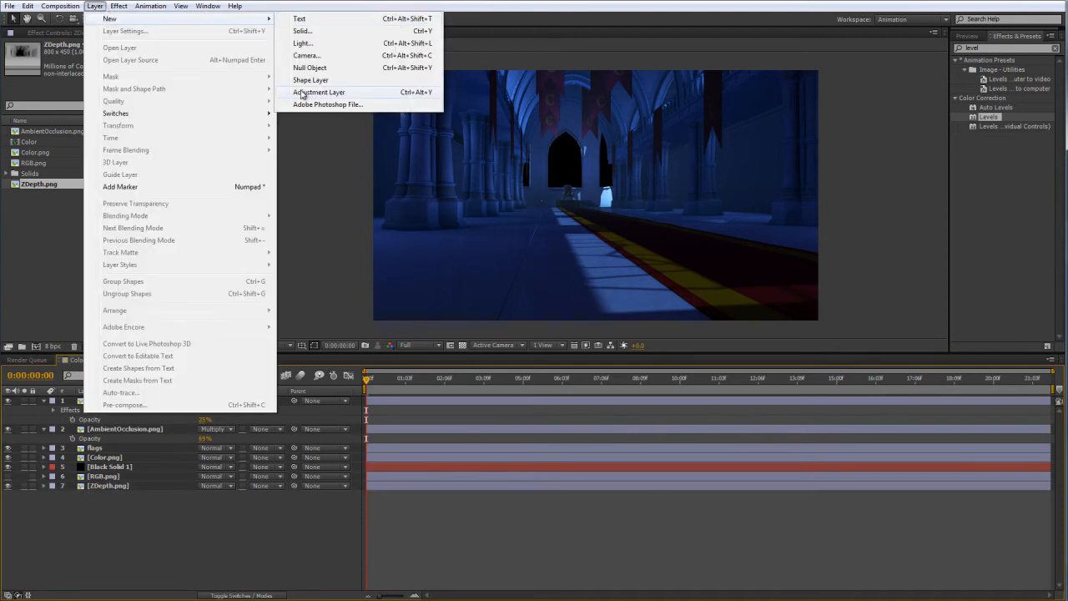
{"action": "left_click", "coordinate": [305, 92]}
{"action": "key", "text": "Return"}
{"action": "type", "text": "depth of f"}
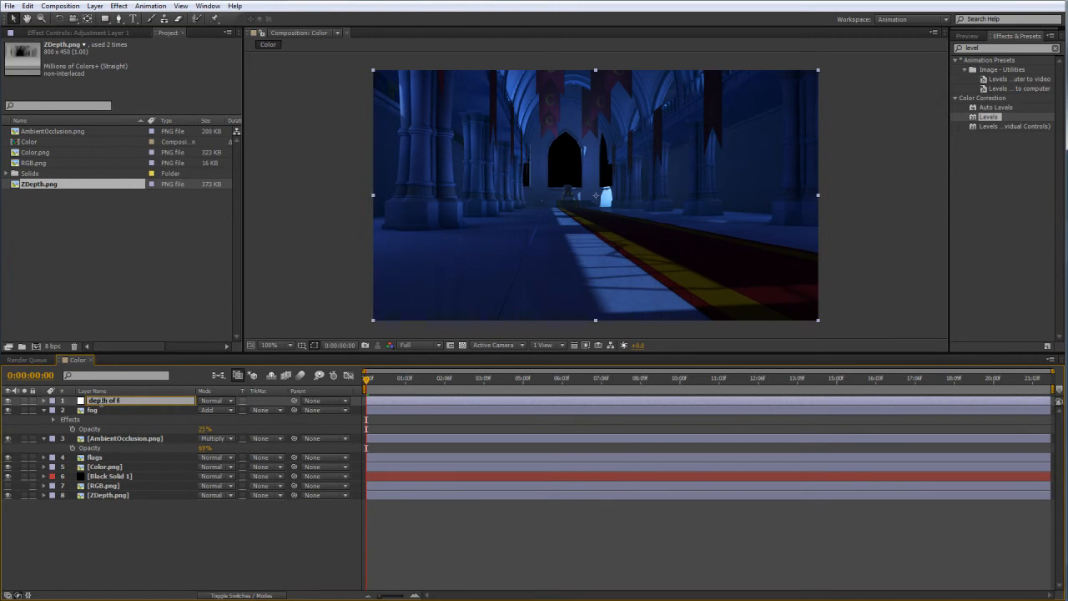
{"action": "key", "text": "Return"}
{"action": "key", "text": "Return"}
{"action": "left_click", "coordinate": [94, 401]}
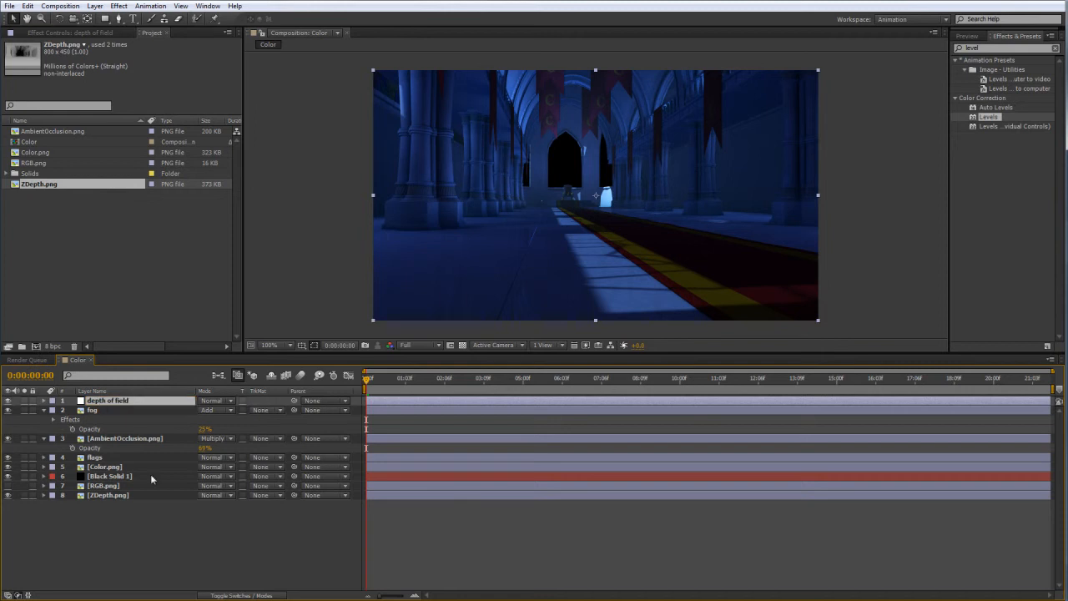
{"action": "left_click", "coordinate": [126, 546]}
Apply Lens Blur to the depth of field layer, using the ZDepth.png layer as its depth map.
{"action": "left_click_drag", "start_coordinate": [1009, 47], "coordinate": [888, 48]}
{"action": "key", "text": "BackSpace"}
{"action": "type", "text": "lens"}
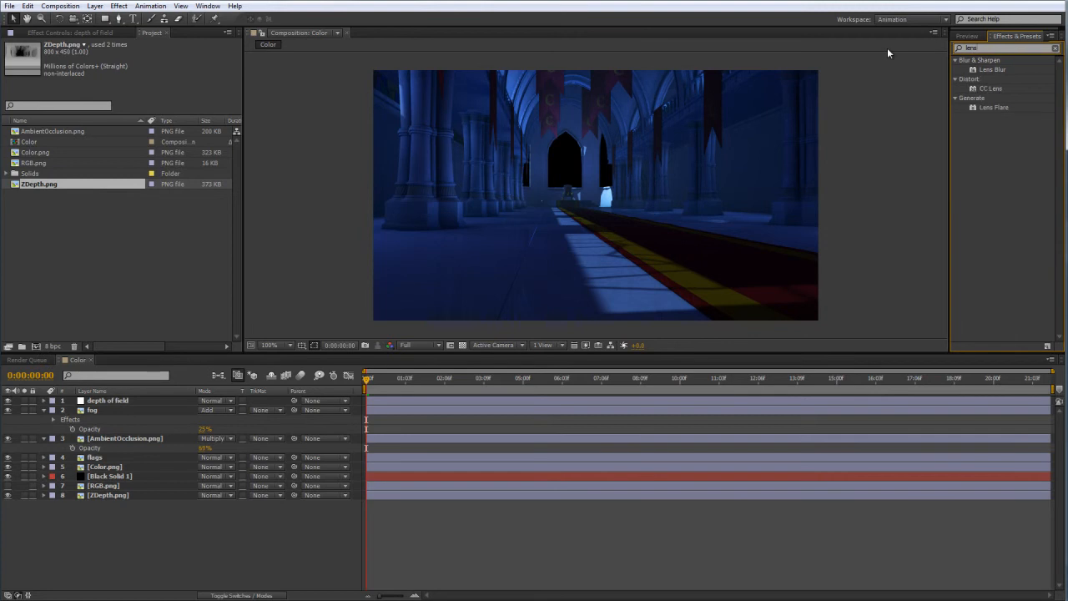
{"action": "left_click", "coordinate": [1004, 72]}
{"action": "left_click_drag", "start_coordinate": [1001, 73], "coordinate": [127, 399]}
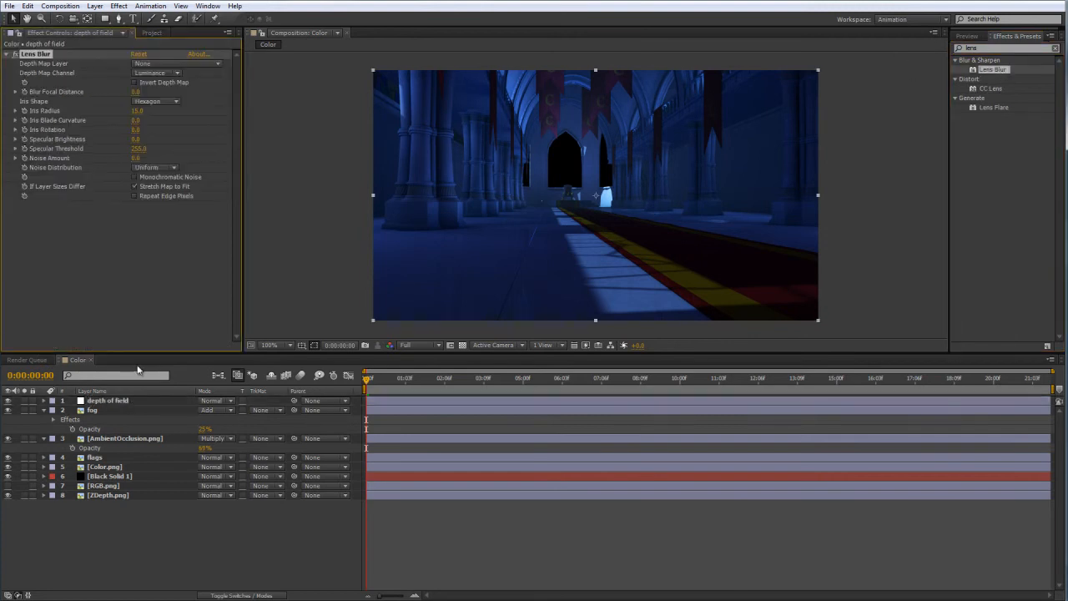
{"action": "left_click", "coordinate": [176, 63]}
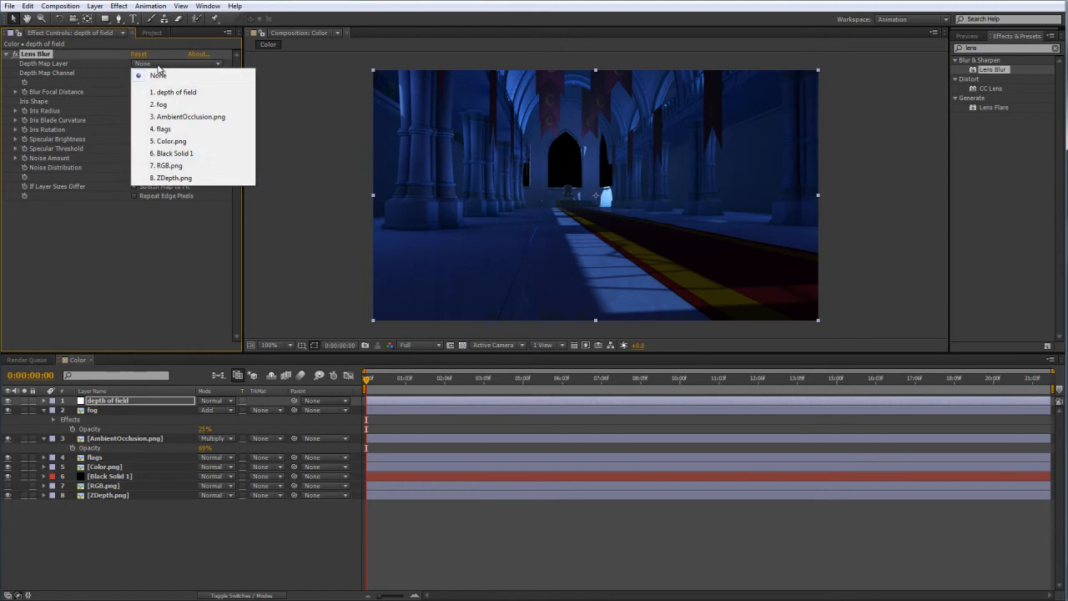
{"action": "left_click", "coordinate": [172, 178]}
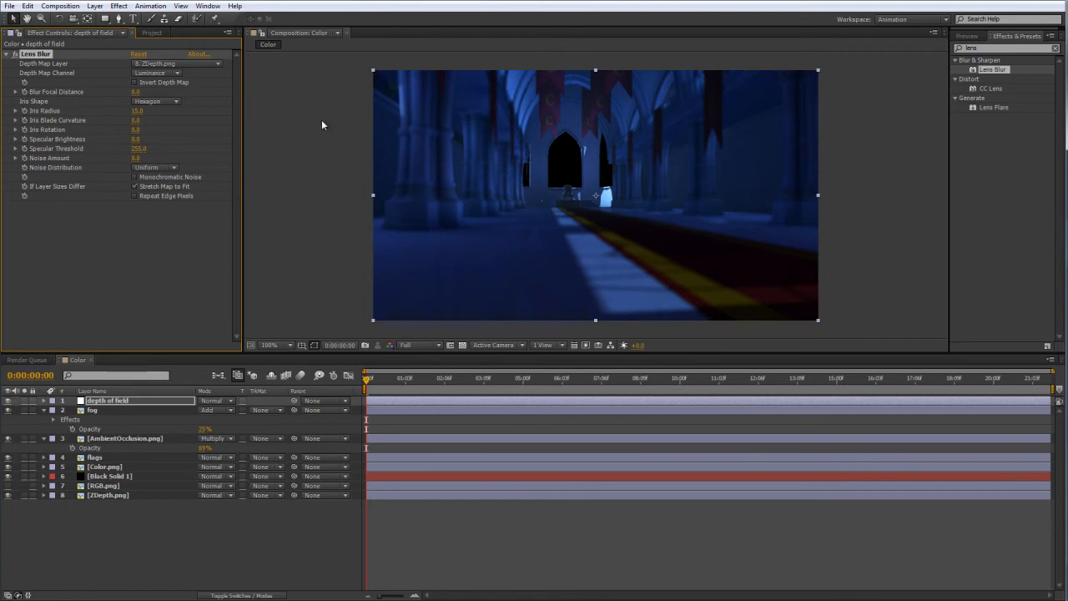
Reduce the Lens Blur's Iris Radius to 4.
{"action": "mouse_move", "coordinate": [136, 116]}
{"action": "left_mouse_down"}
{"action": "mouse_move", "coordinate": [595, 157]}
{"action": "mouse_move", "coordinate": [251, 142]}
{"action": "mouse_move", "coordinate": [143, 115]}
{"action": "left_mouse_up"}
{"action": "left_click", "coordinate": [141, 111]}
{"action": "type", "text": "0"}
{"action": "key", "text": "Return"}
{"action": "left_click", "coordinate": [368, 239]}
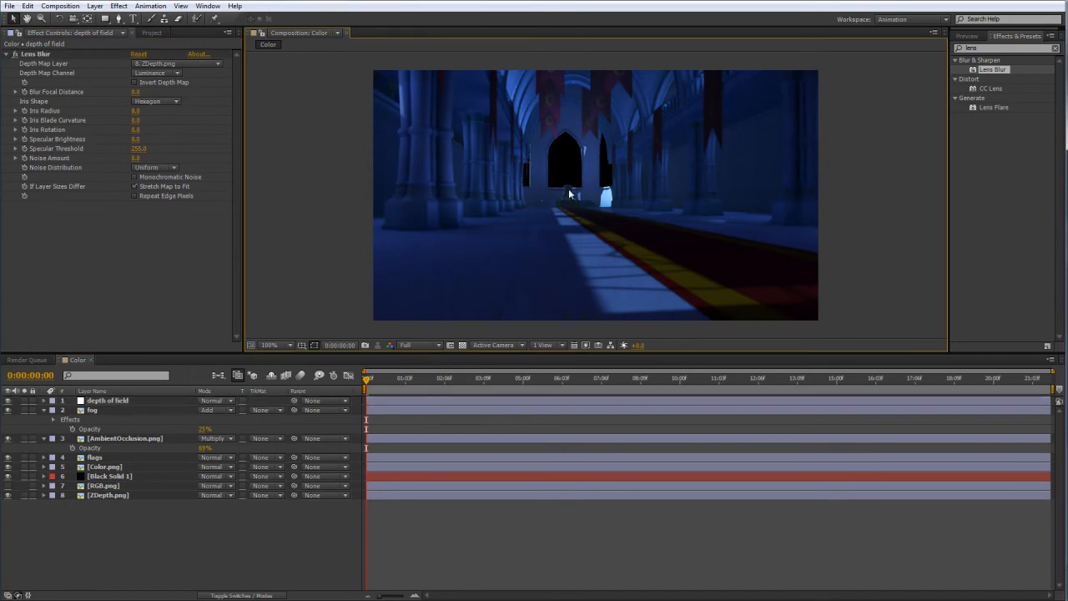
{"action": "left_click", "coordinate": [136, 110]}
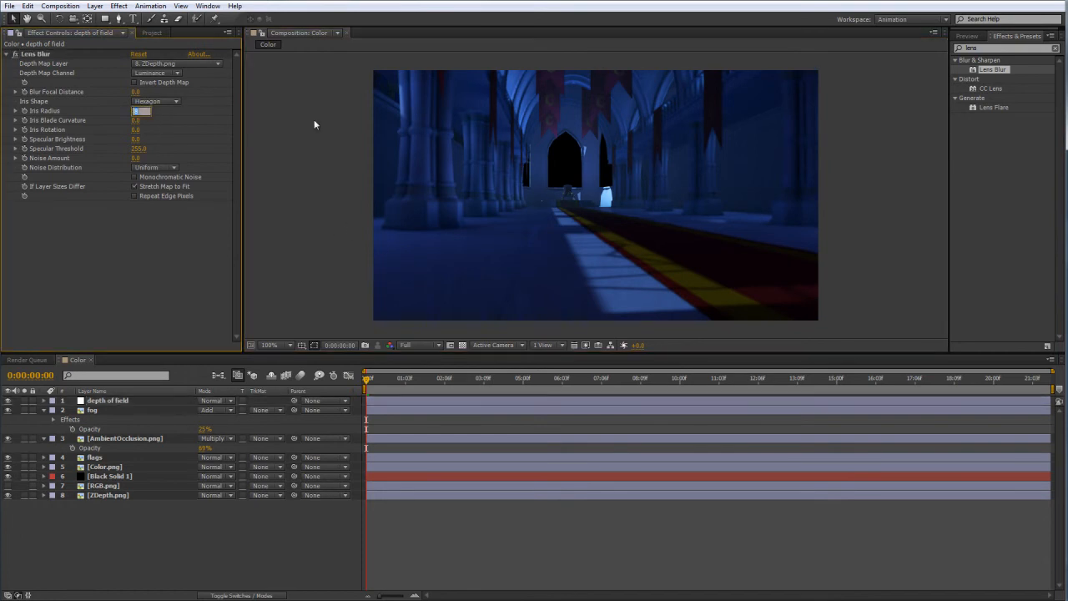
{"action": "type", "text": "4"}
{"action": "key", "text": "Return"}
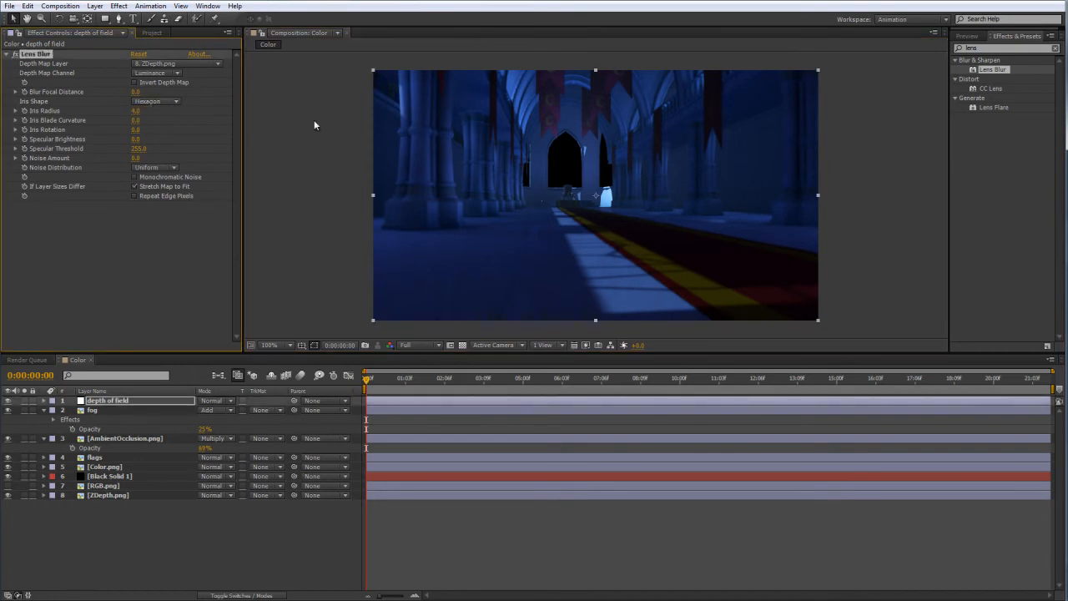
Maximise the composition view and enlarge it to 200% to examine the depth blur across the hall.
{"action": "left_click", "coordinate": [307, 162]}
{"action": "key", "text": "grave"}
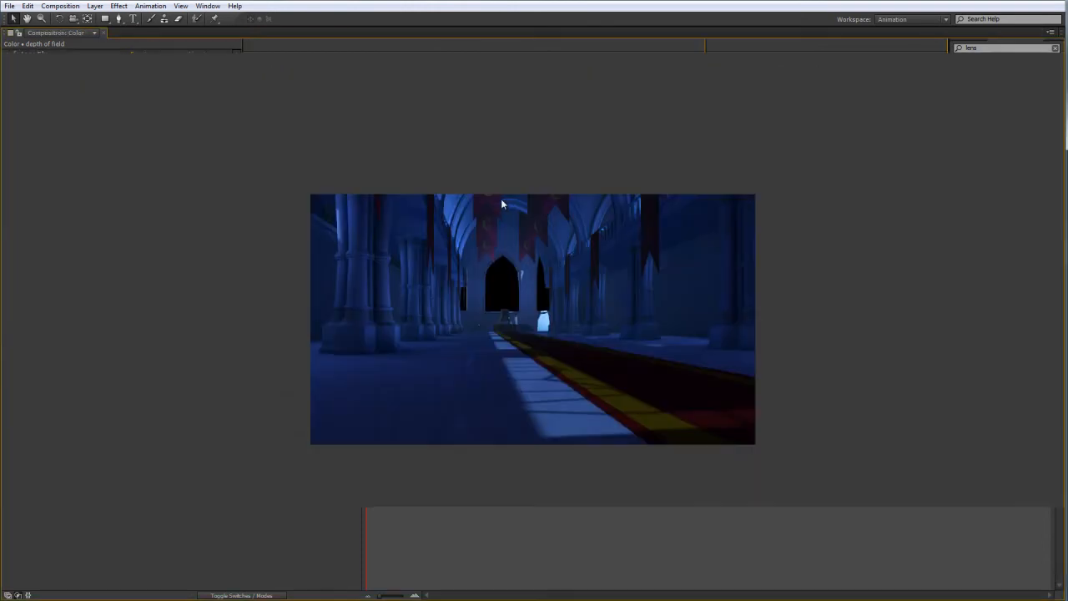
{"action": "scroll", "coordinate": [524, 291], "scroll_direction": "up", "scroll_amount": 1}
{"action": "middle_click_drag", "start_coordinate": [525, 292], "coordinate": [526, 247]}
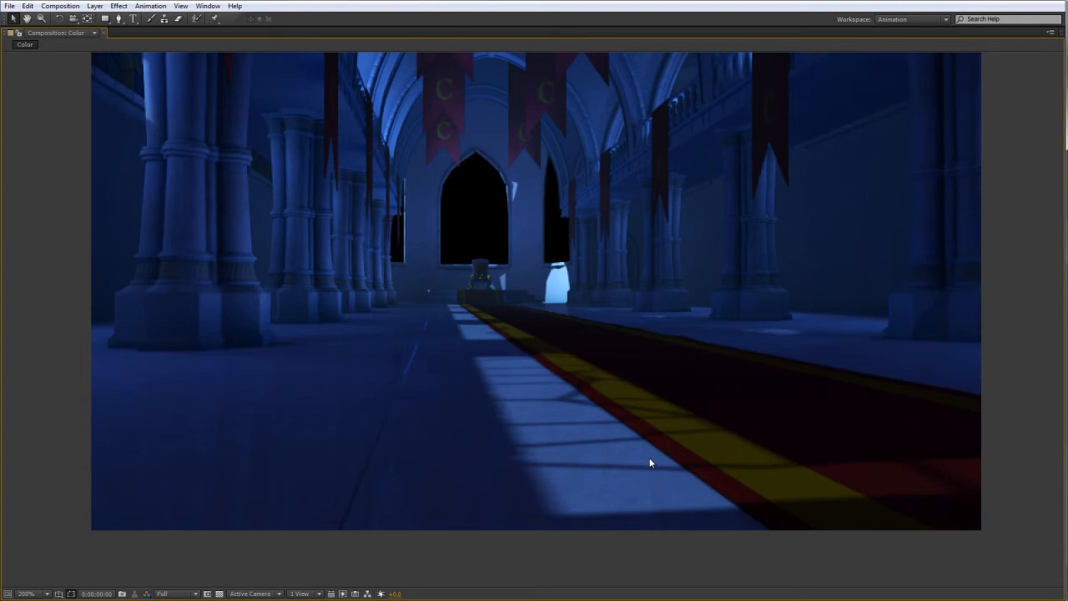
Return the composition view to 100% in the normal workspace layout and bring up the project's list of items.
{"action": "scroll", "coordinate": [490, 285], "scroll_direction": "down", "scroll_amount": 1}
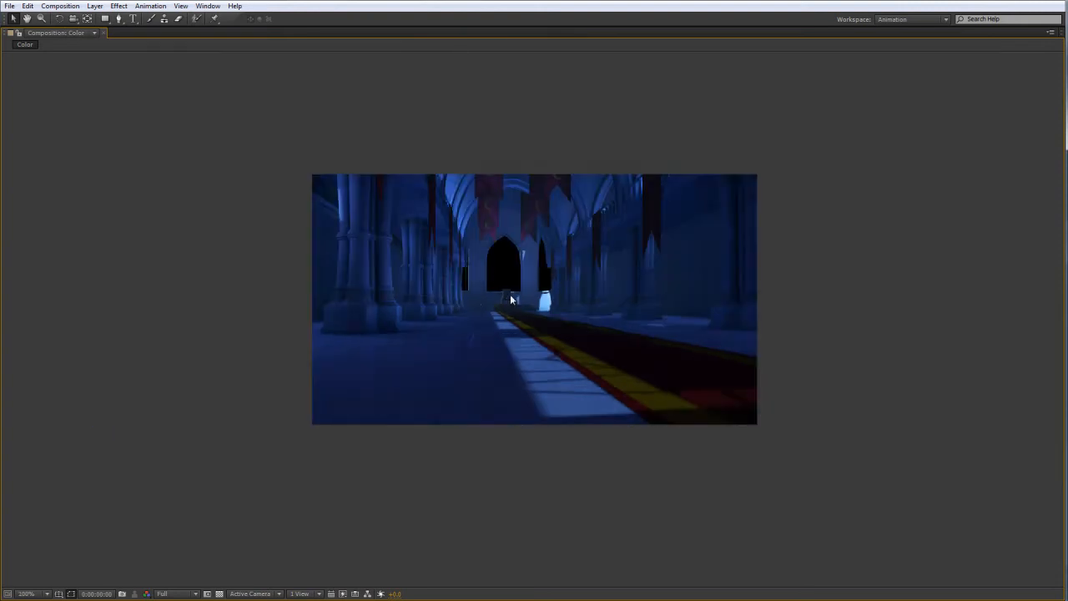
{"action": "key", "text": "grave"}
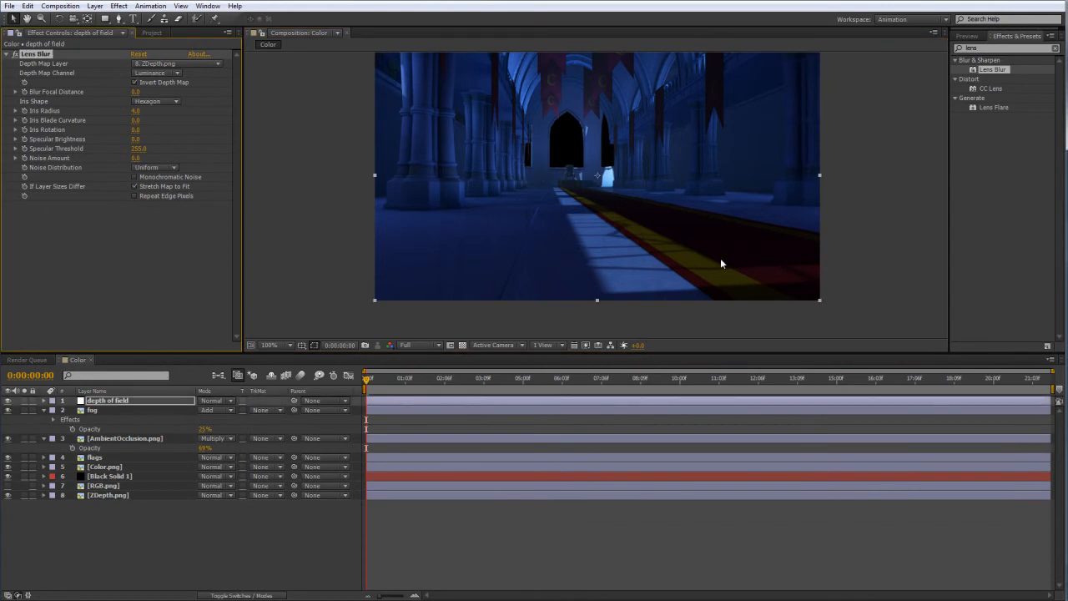
{"action": "middle_click_drag", "start_coordinate": [606, 239], "coordinate": [559, 250]}
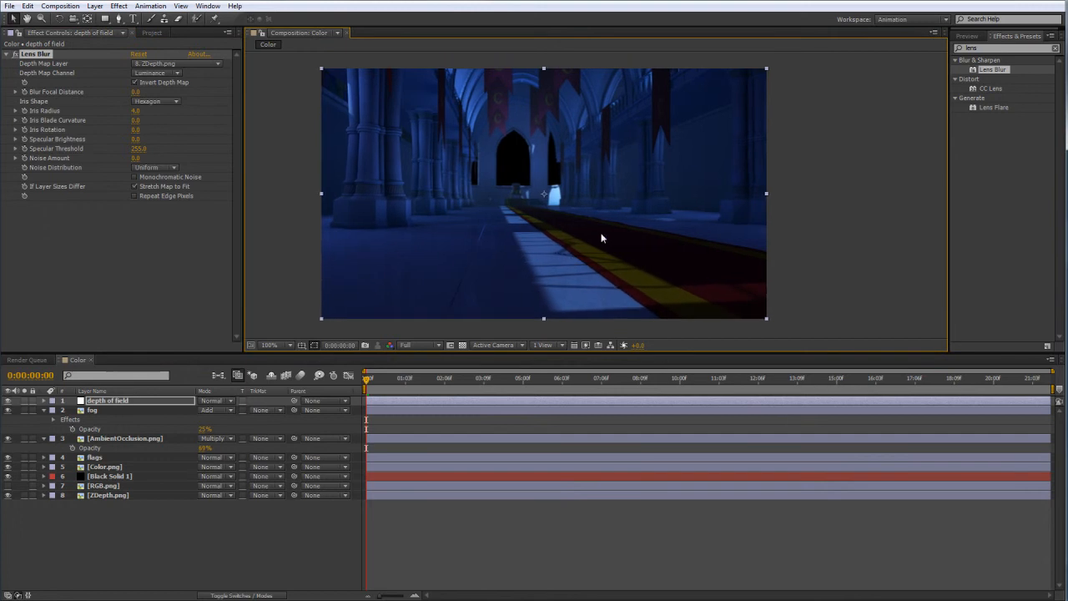
{"action": "left_click", "coordinate": [145, 541]}
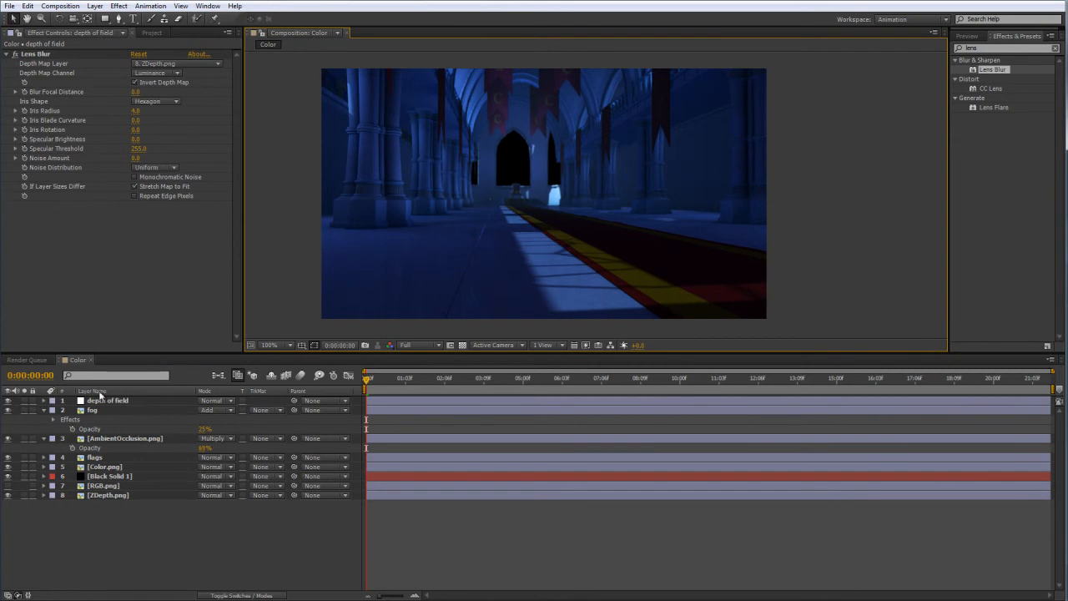
{"action": "left_click", "coordinate": [151, 34]}
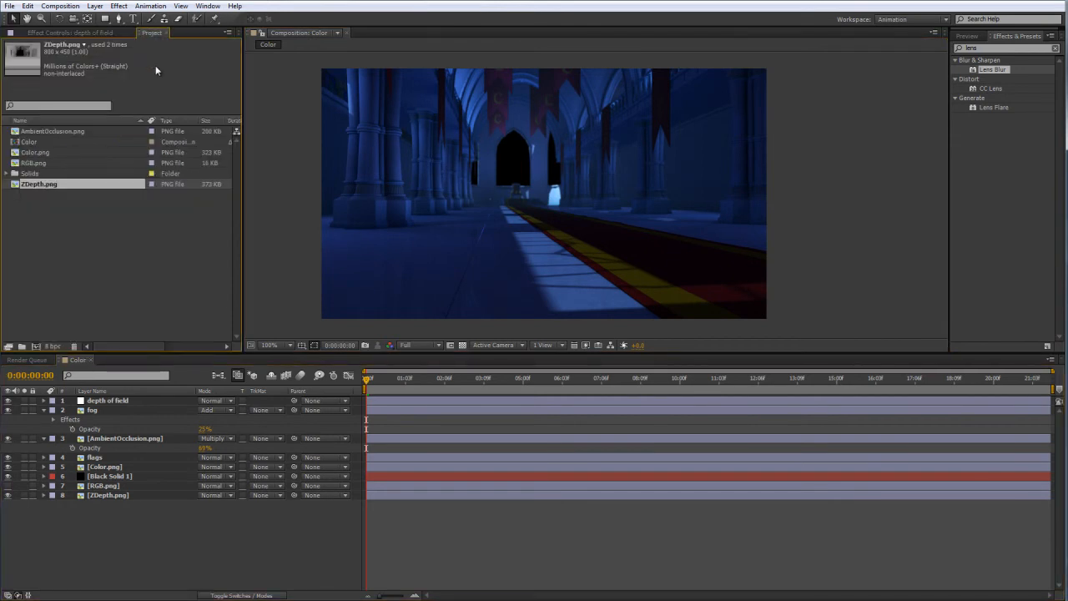
{"action": "left_click", "coordinate": [92, 249]}
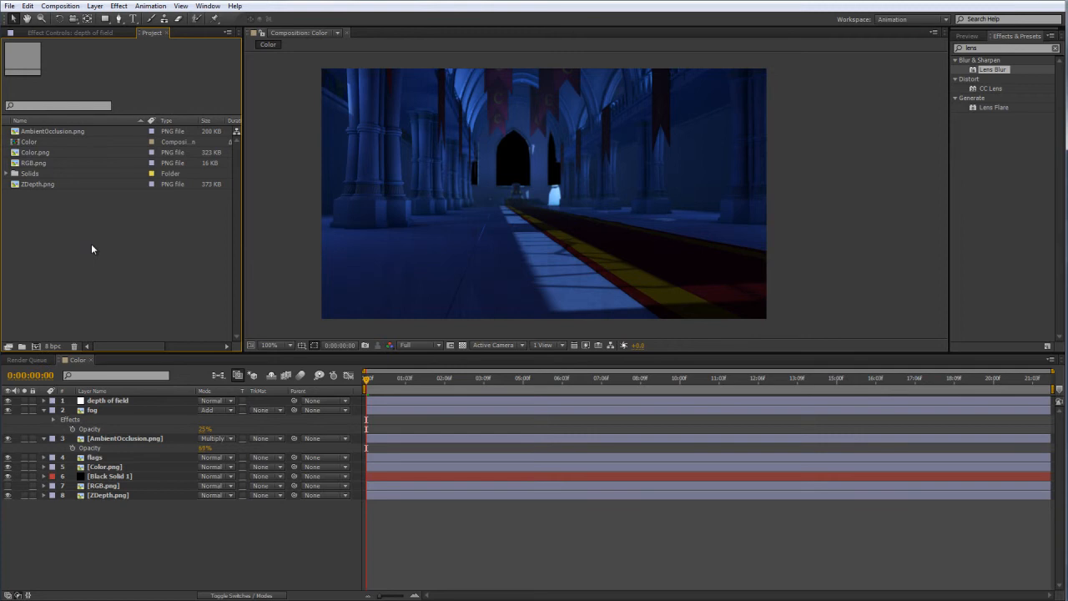
{"action": "left_click", "coordinate": [194, 517]}
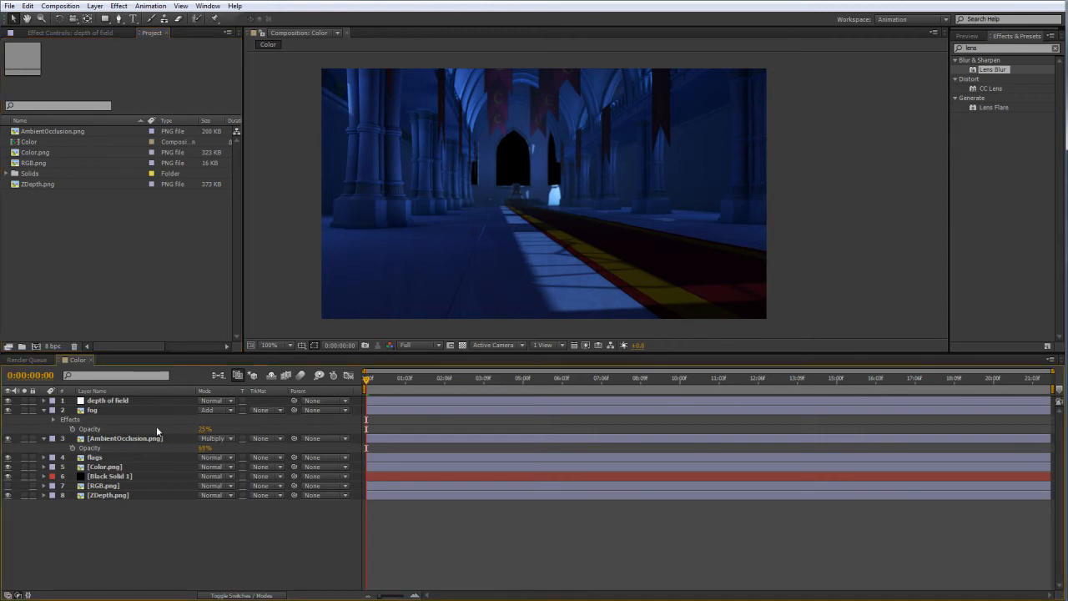
Create an adjustment layer above the depth of field layer and name it glow.
{"action": "left_click", "coordinate": [132, 401]}
{"action": "left_click", "coordinate": [96, 6]}
{"action": "mouse_move", "coordinate": [180, 6]}
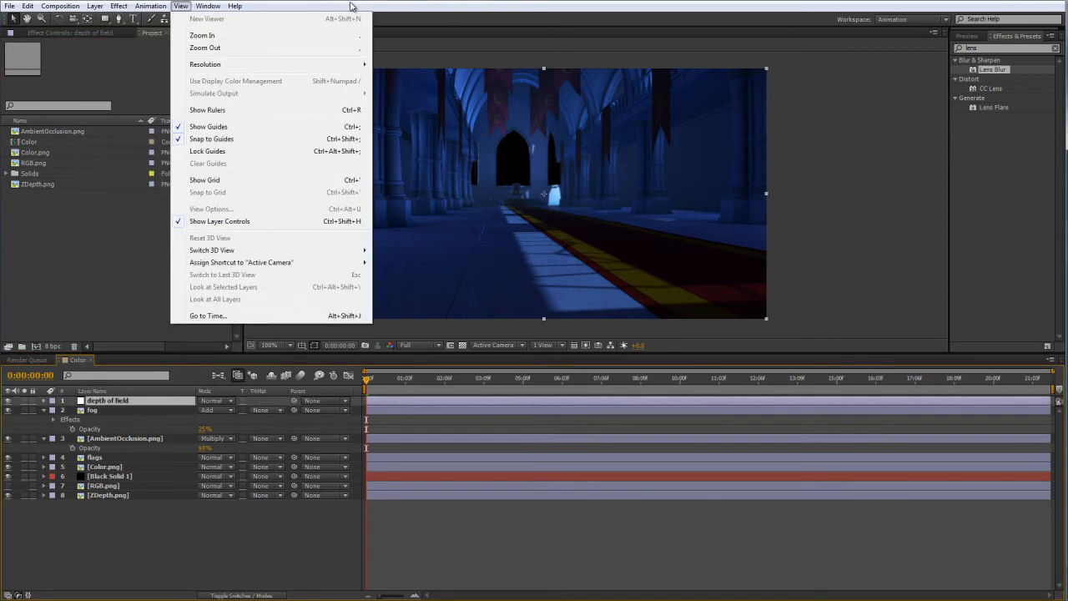
{"action": "mouse_move", "coordinate": [95, 5]}
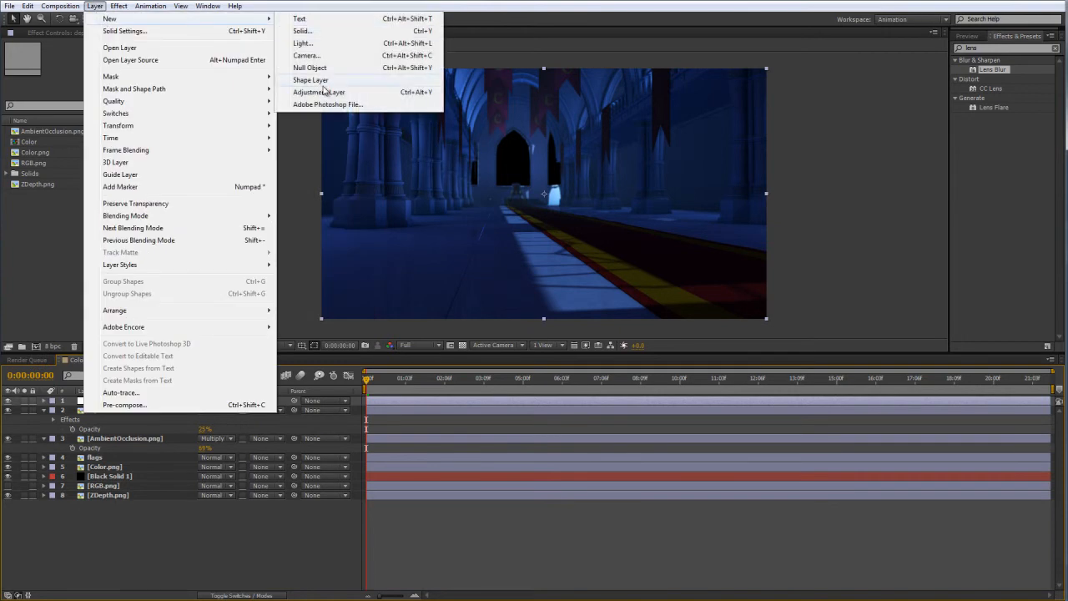
{"action": "left_click", "coordinate": [322, 92]}
{"action": "key", "text": "Return"}
{"action": "type", "text": "glow"}
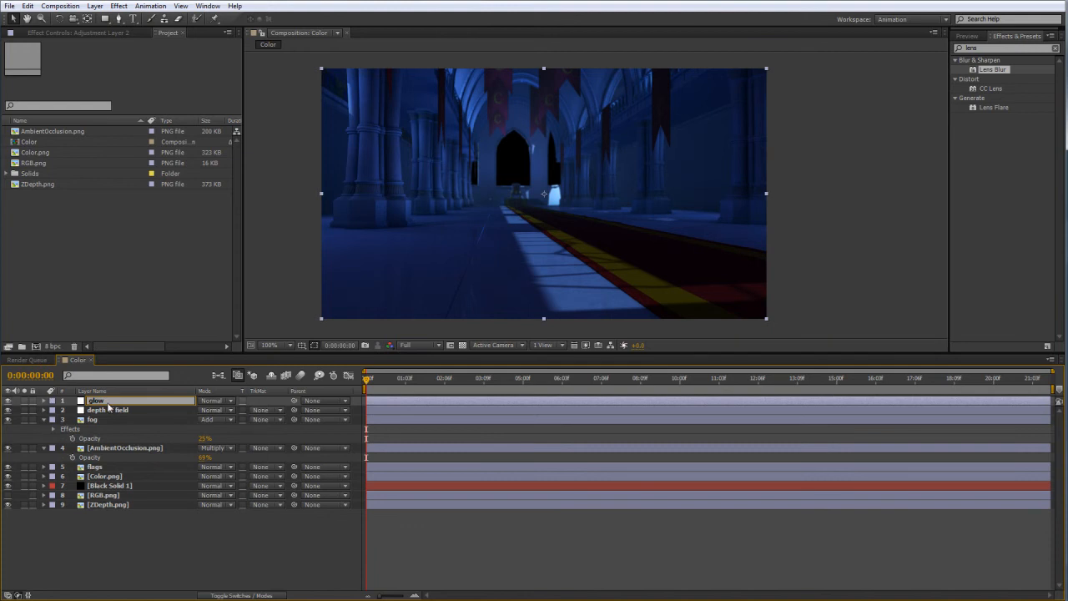
{"action": "key", "text": "Return"}
Find the Glow effect and apply it to the glow adjustment layer.
{"action": "left_click", "coordinate": [994, 49]}
{"action": "key", "text": "BackSpace"}
{"action": "key", "text": "BackSpace"}
{"action": "key", "text": "BackSpace"}
{"action": "key", "text": "BackSpace"}
{"action": "type", "text": "glow"}
{"action": "left_click_drag", "start_coordinate": [987, 117], "coordinate": [88, 404]}
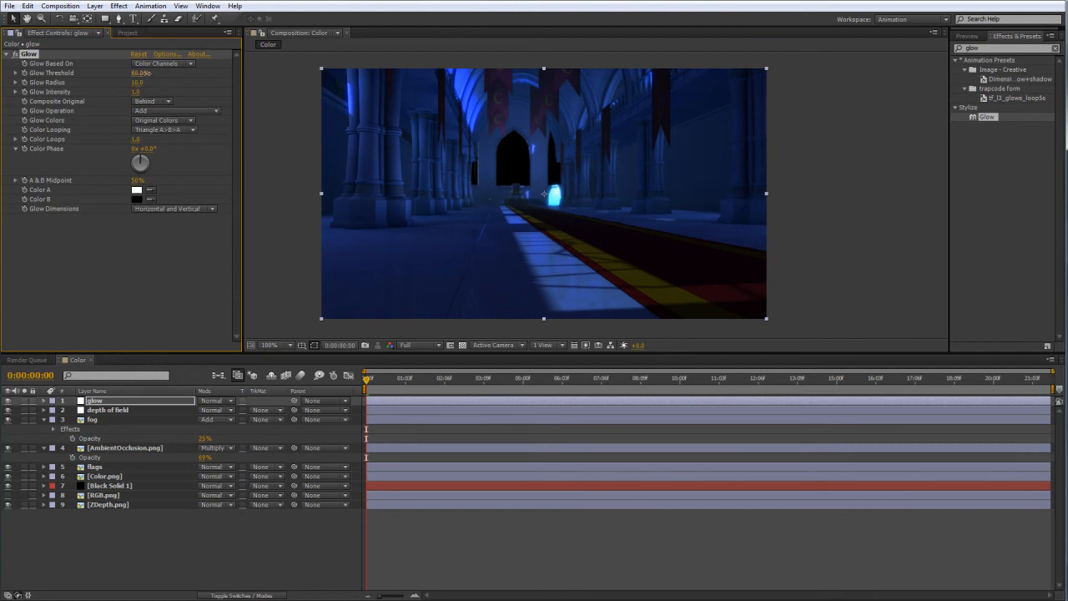
Raise the Glow Threshold to 90.6% and the Glow Radius to 88.
{"action": "left_click_drag", "start_coordinate": [177, 72], "coordinate": [178, 71]}
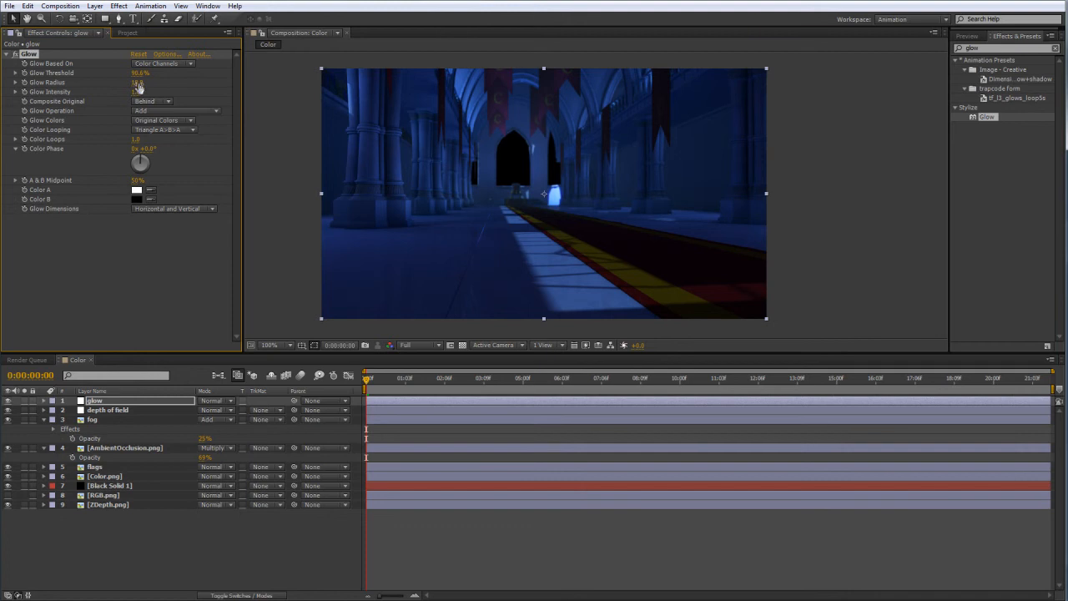
{"action": "left_click_drag", "start_coordinate": [158, 81], "coordinate": [210, 87]}
{"action": "left_click_drag", "start_coordinate": [132, 85], "coordinate": [121, 86]}
{"action": "left_click", "coordinate": [862, 223]}
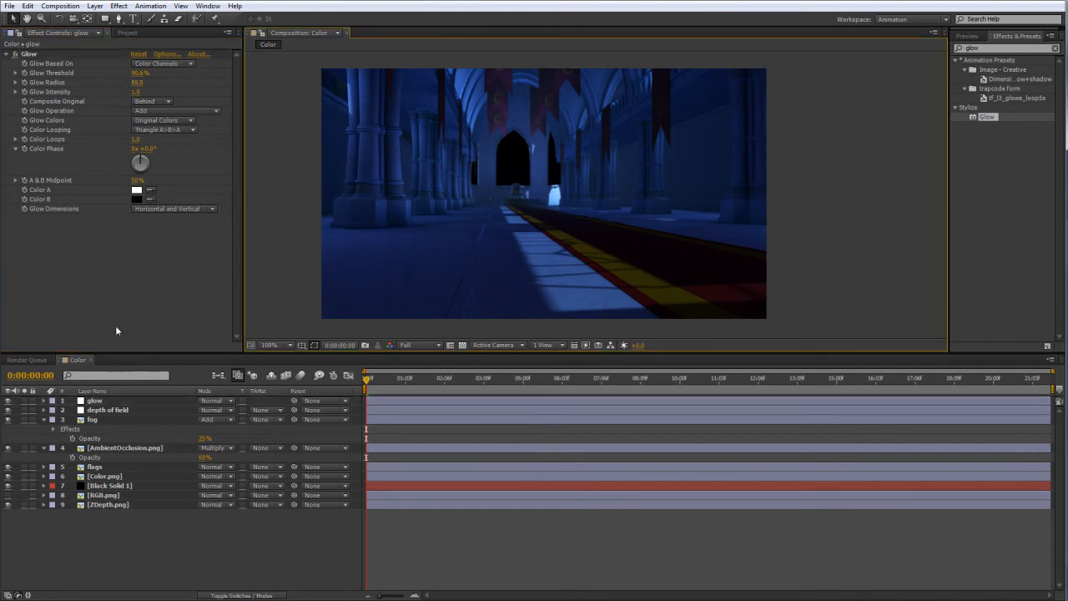
Rename the Color composition as comp and nest it in a new composition.
{"action": "left_click", "coordinate": [127, 33]}
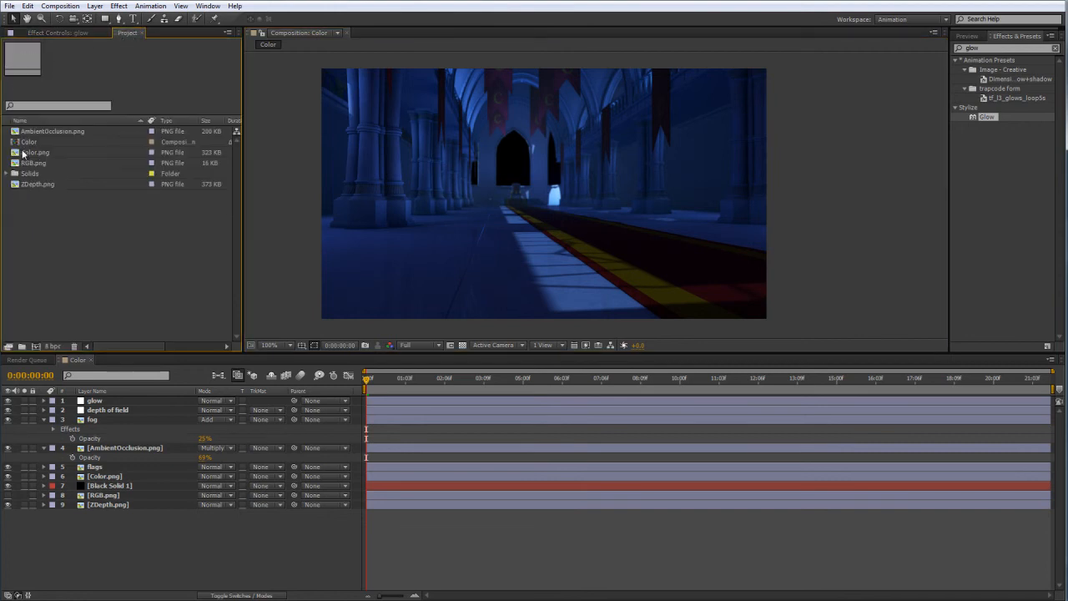
{"action": "left_click", "coordinate": [30, 143]}
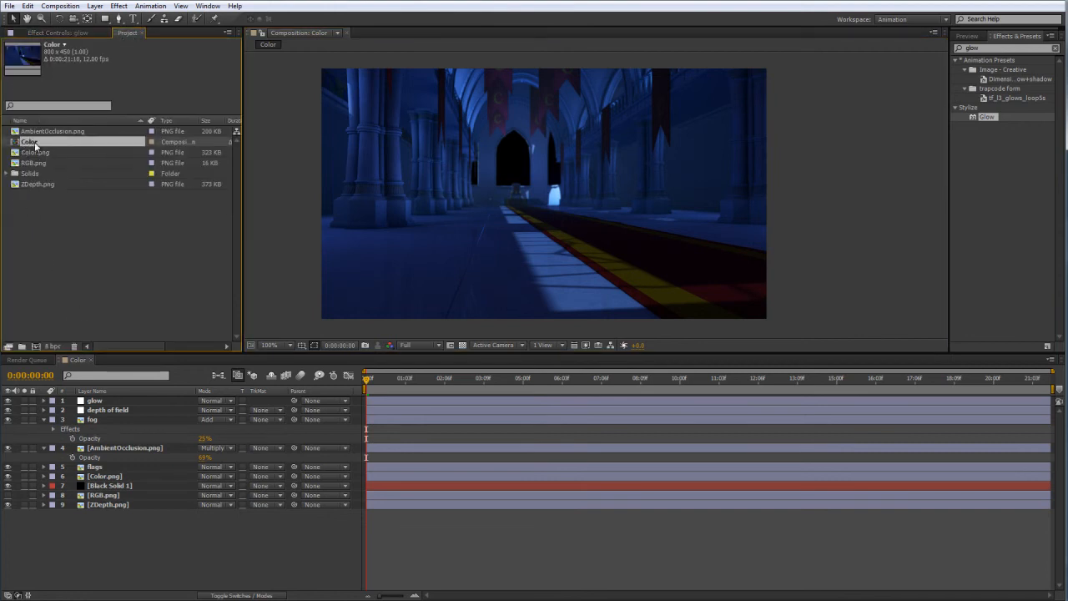
{"action": "key", "text": "Return"}
{"action": "type", "text": "comp"}
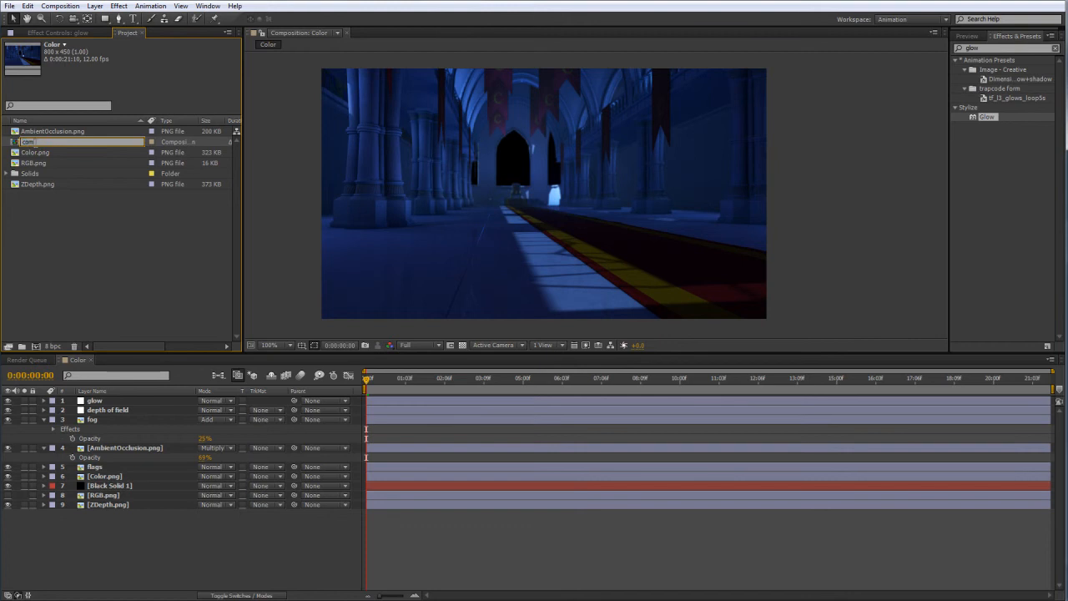
{"action": "key", "text": "Return"}
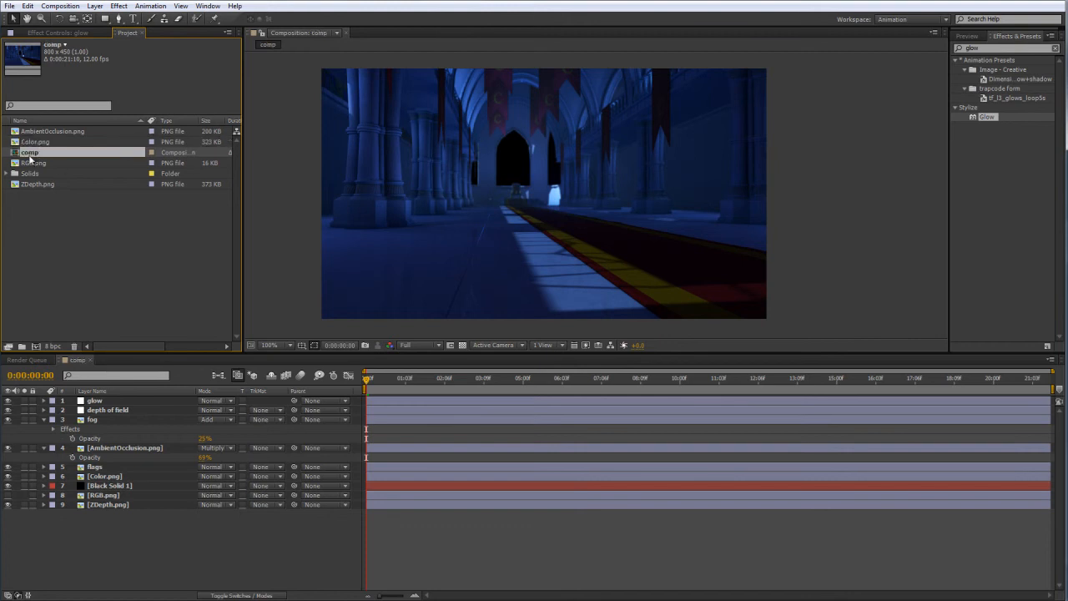
{"action": "left_click_drag", "start_coordinate": [51, 338], "coordinate": [37, 345]}
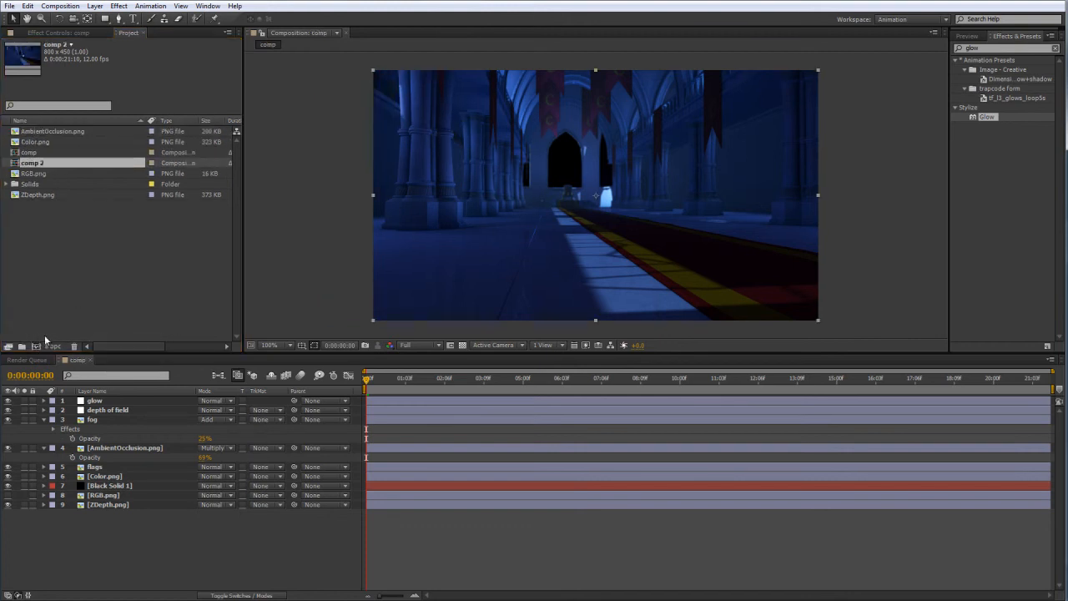
{"action": "left_click", "coordinate": [105, 418]}
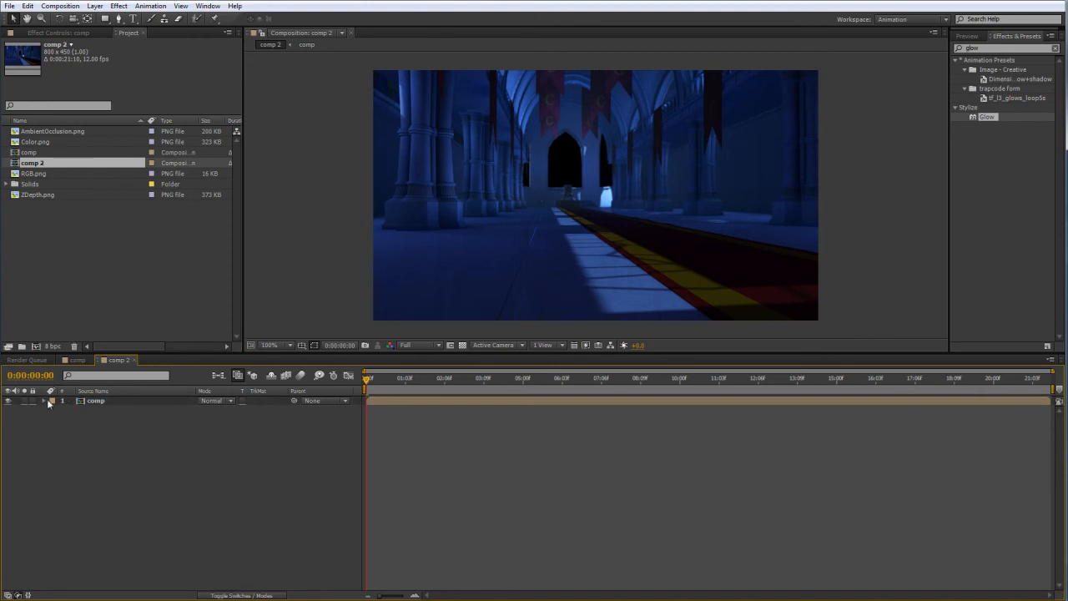
Duplicate the nested comp layer and apply Gaussian Blur to the upper copy.
{"action": "left_click", "coordinate": [93, 400]}
{"action": "left_click", "coordinate": [127, 434]}
{"action": "left_click", "coordinate": [99, 401]}
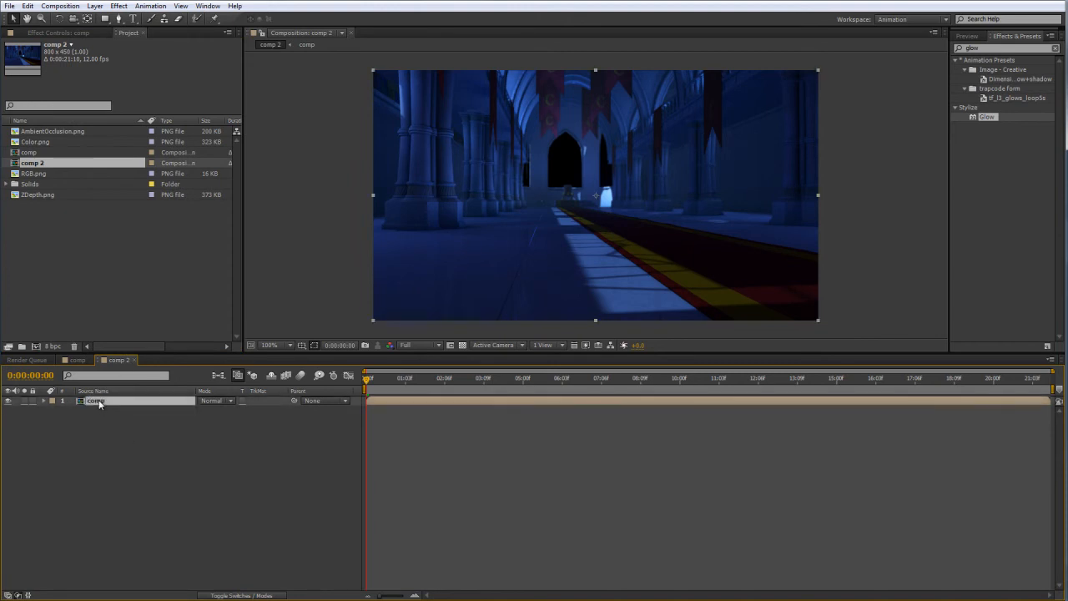
{"action": "key", "text": "ctrl+d"}
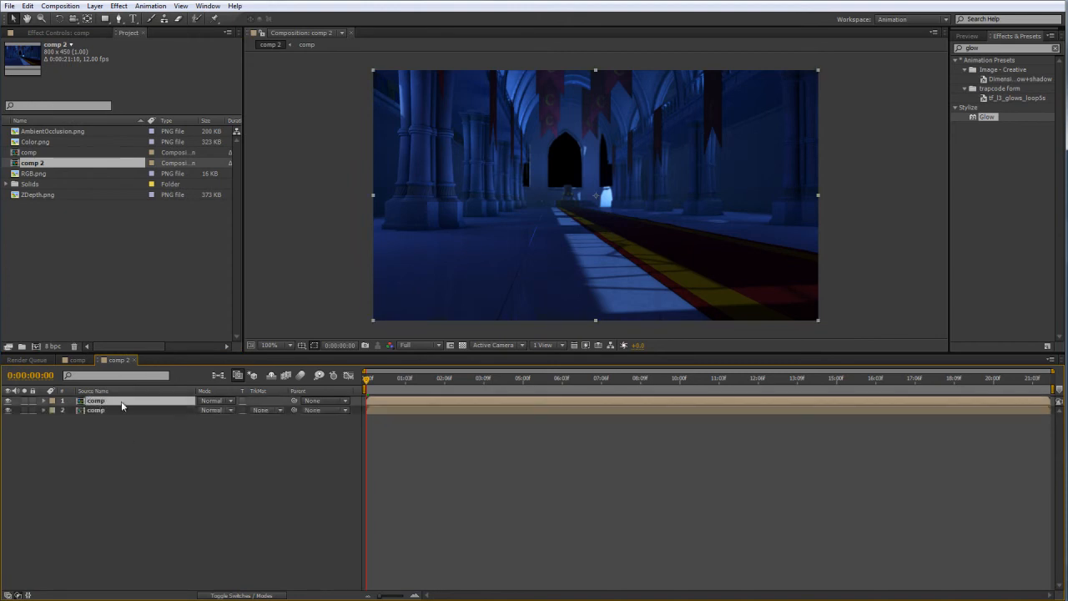
{"action": "left_click_drag", "start_coordinate": [990, 47], "coordinate": [868, 54]}
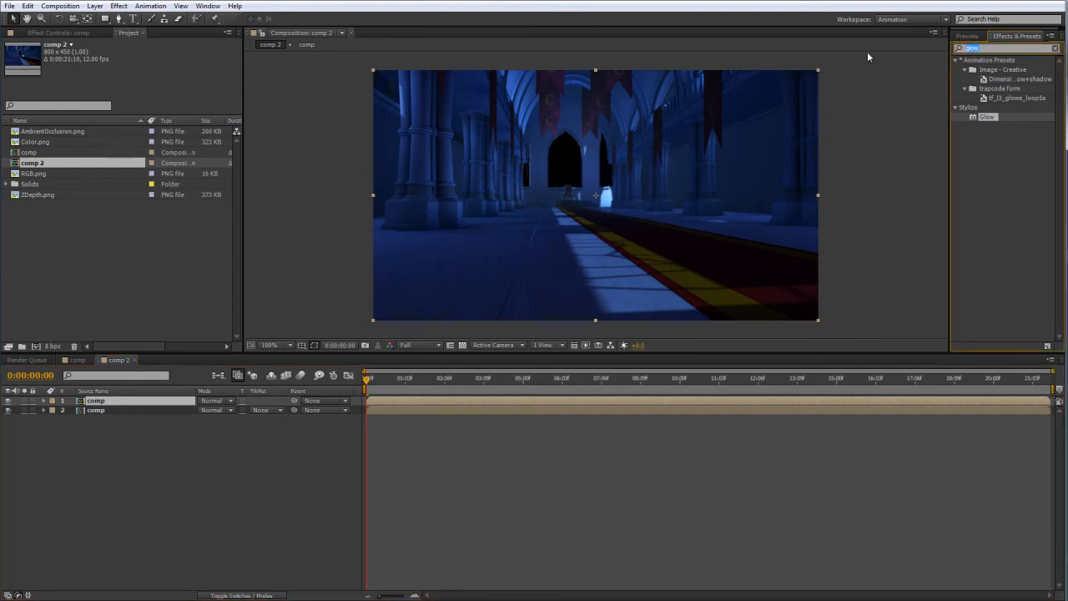
{"action": "type", "text": "gaus"}
{"action": "left_click_drag", "start_coordinate": [997, 69], "coordinate": [96, 401]}
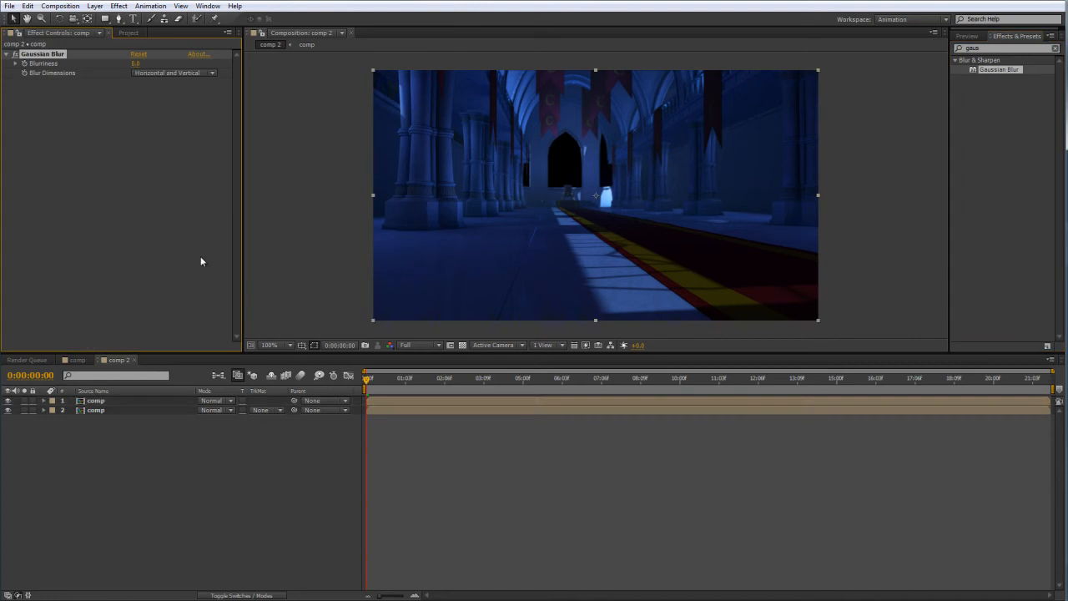
Set the upper copy's Gaussian Blur Blurriness to 18.4 and its blending mode to Add.
{"action": "left_click_drag", "start_coordinate": [134, 63], "coordinate": [188, 61]}
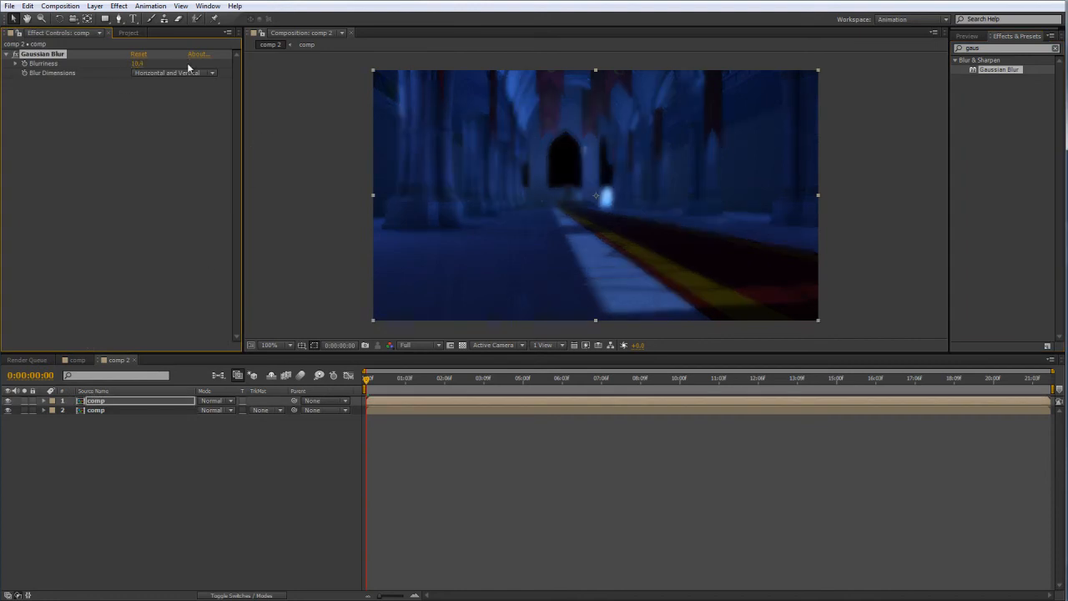
{"action": "left_click", "coordinate": [161, 497]}
{"action": "left_click", "coordinate": [213, 400]}
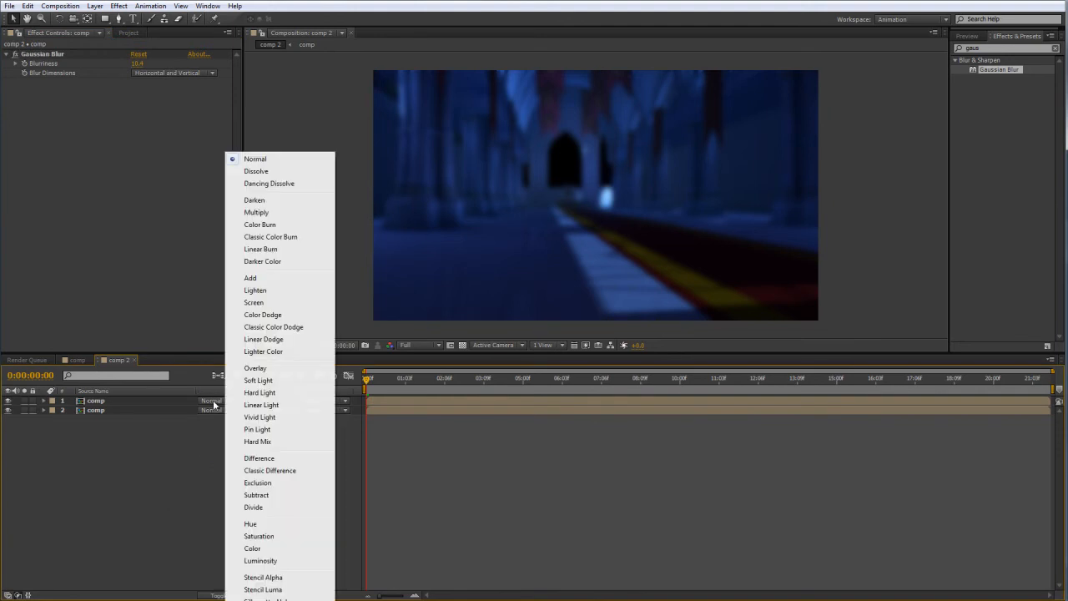
{"action": "left_click", "coordinate": [251, 275]}
{"action": "left_click", "coordinate": [259, 440]}
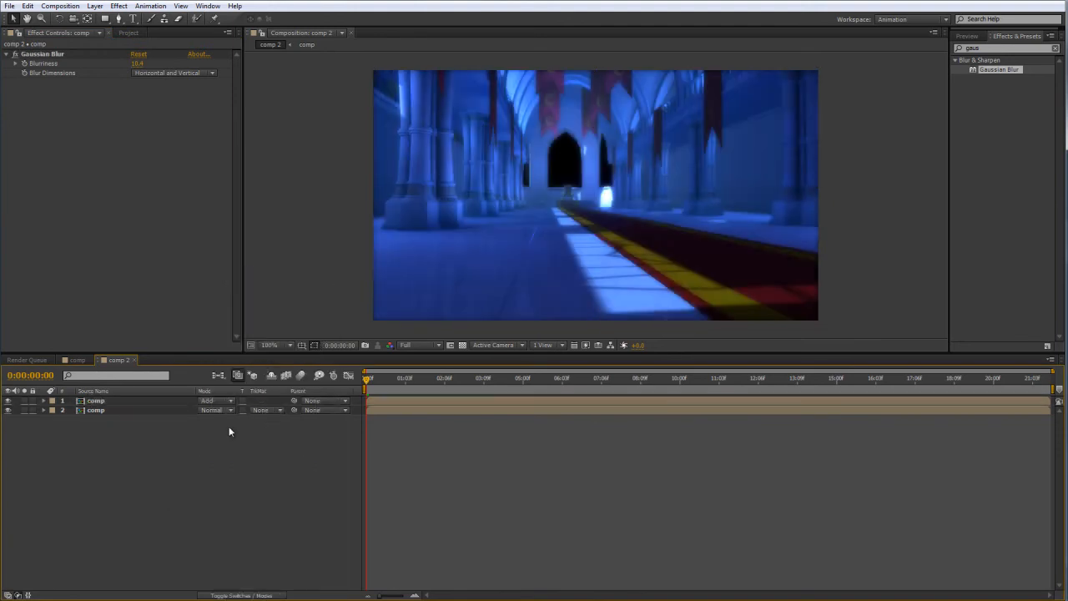
Lower the blurred upper comp layer's opacity to about 28%.
{"action": "left_click", "coordinate": [122, 402]}
{"action": "key", "text": "t"}
{"action": "left_click_drag", "start_coordinate": [206, 411], "coordinate": [120, 409]}
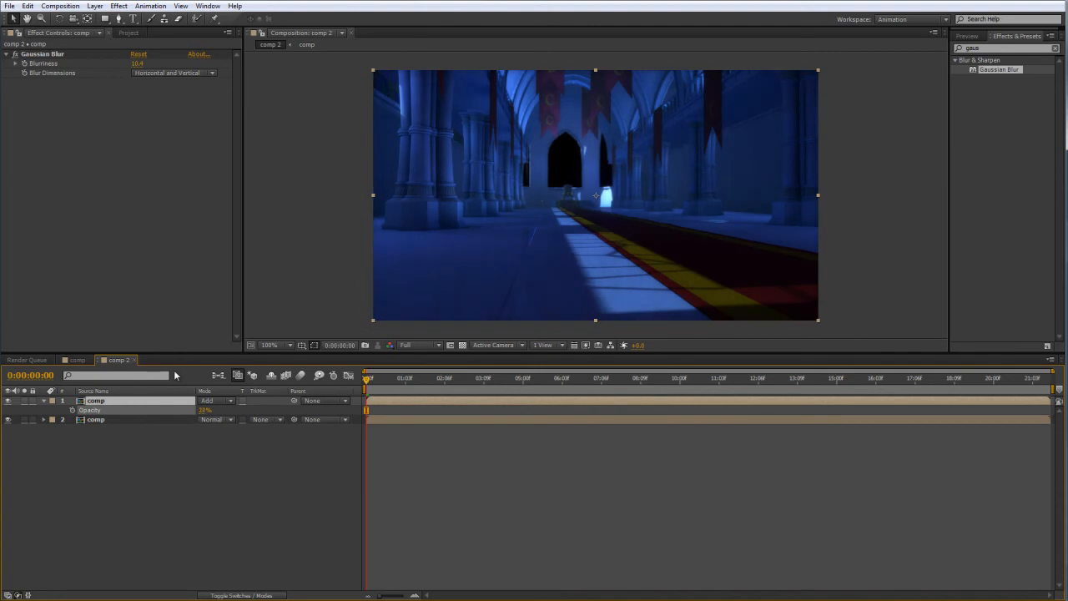
{"action": "left_click", "coordinate": [298, 251]}
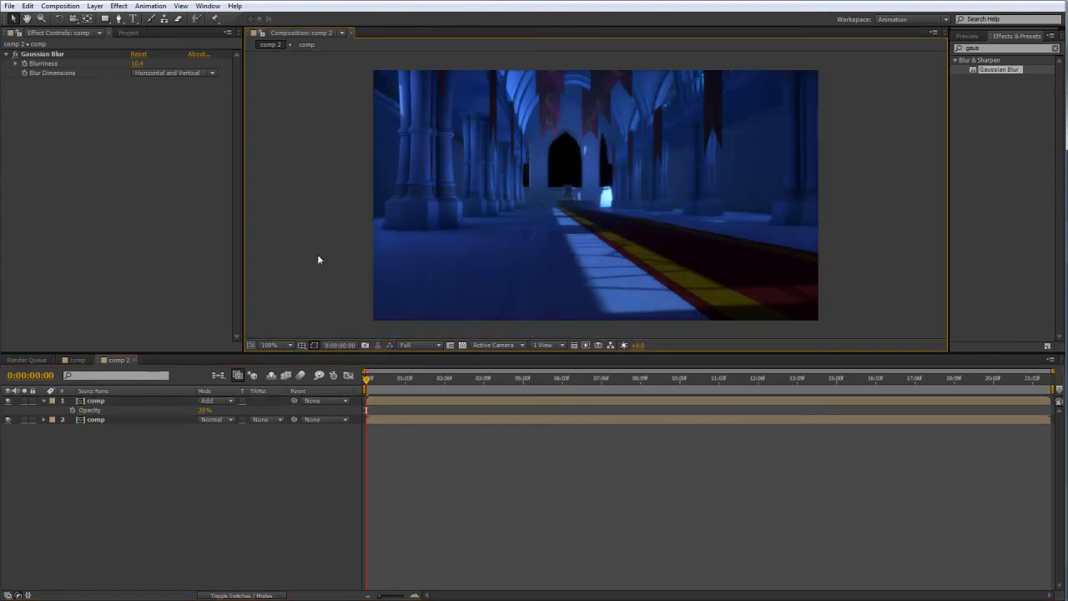
Delete the blurred upper copy of the comp layer.
{"action": "left_click", "coordinate": [100, 402]}
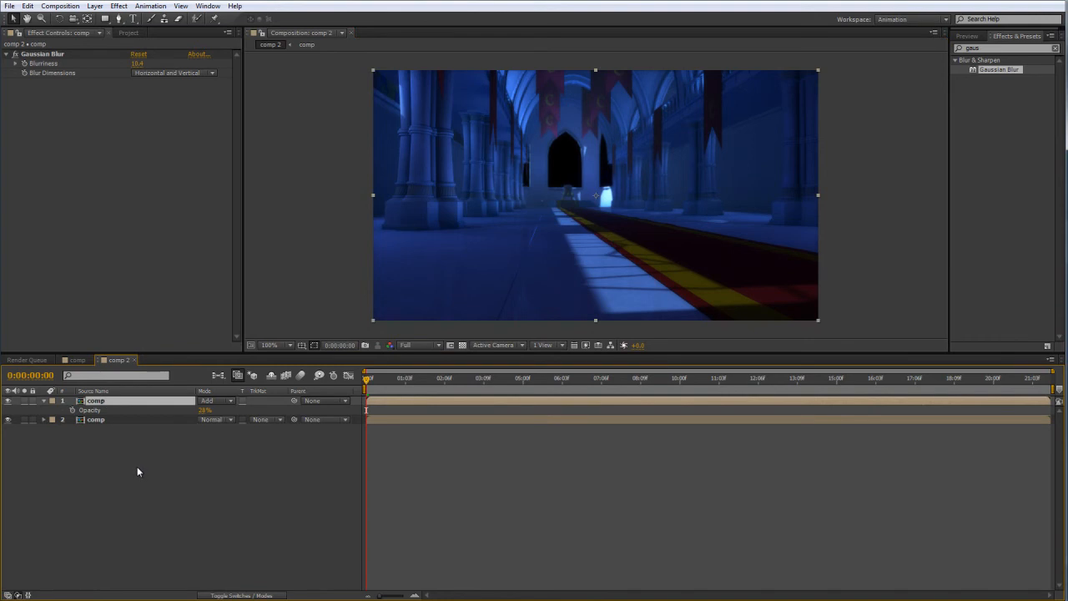
{"action": "left_click", "coordinate": [222, 484]}
{"action": "left_click", "coordinate": [90, 409]}
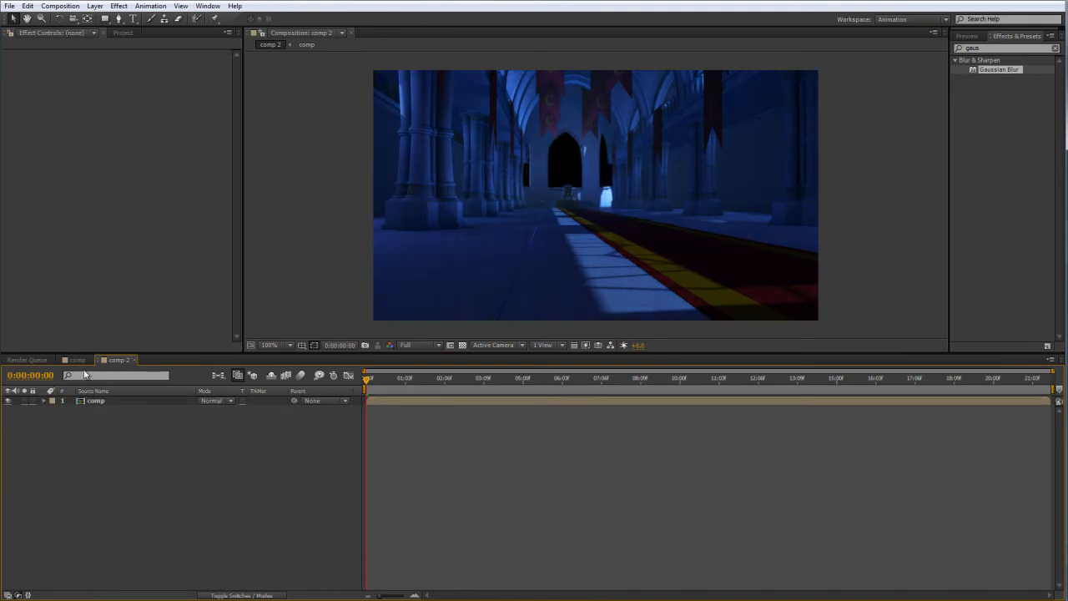
{"action": "left_click", "coordinate": [75, 360]}
{"action": "left_click", "coordinate": [123, 33]}
{"action": "left_click", "coordinate": [199, 303]}
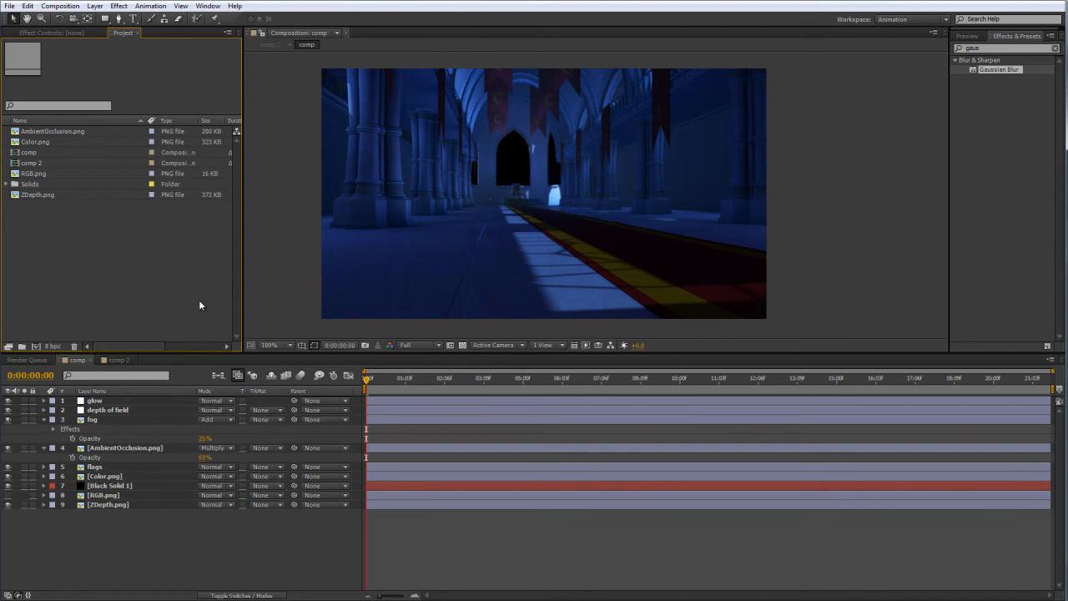
{"action": "left_click", "coordinate": [290, 275]}
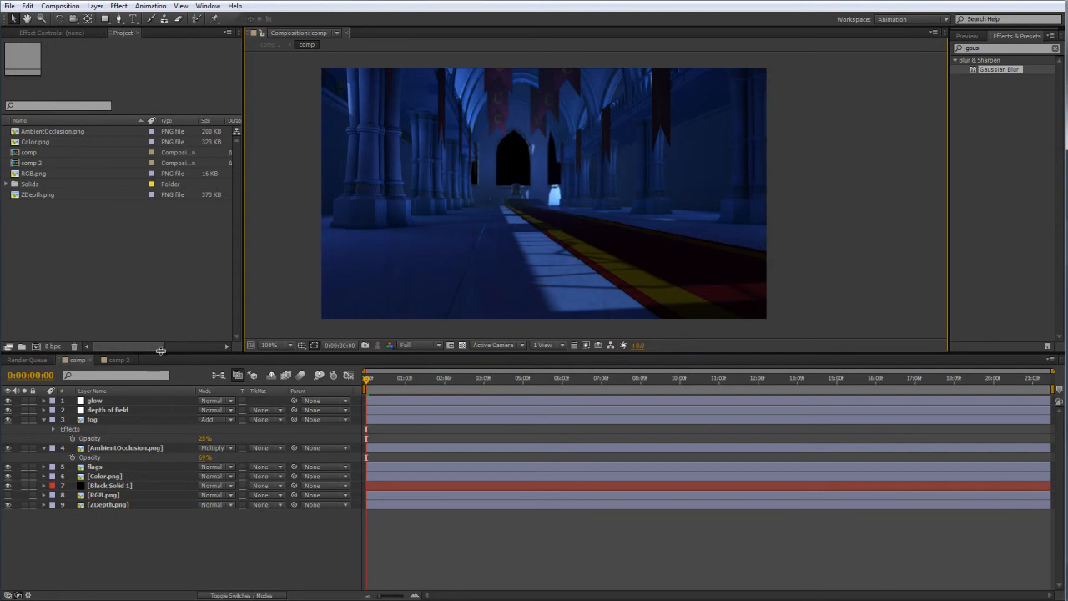
Duplicate the nested comp layer in comp 2 twice and hide the two upper copies.
{"action": "left_click", "coordinate": [116, 359]}
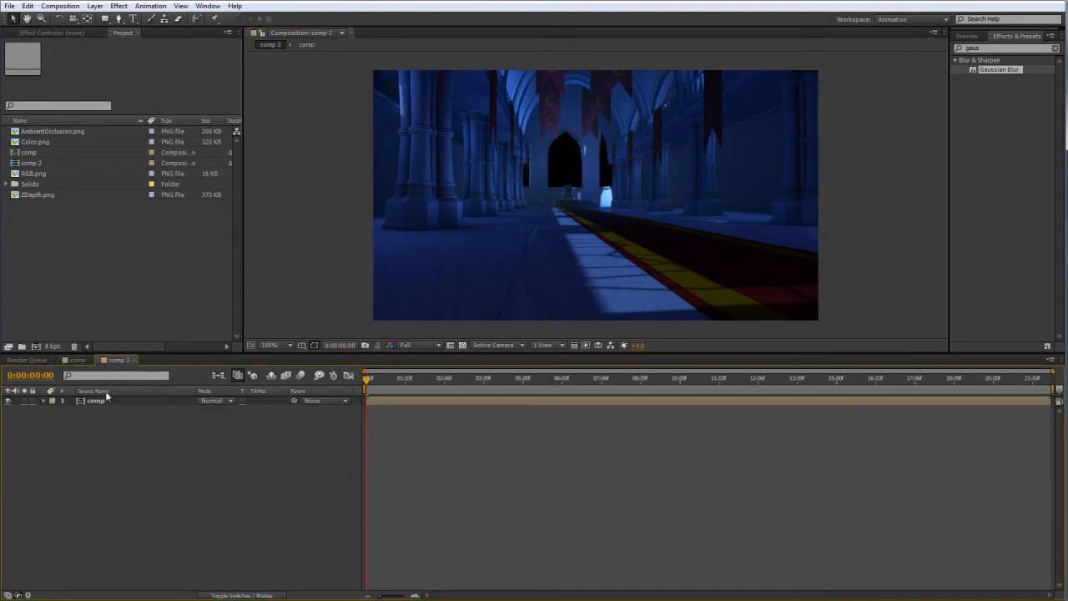
{"action": "left_click", "coordinate": [95, 400]}
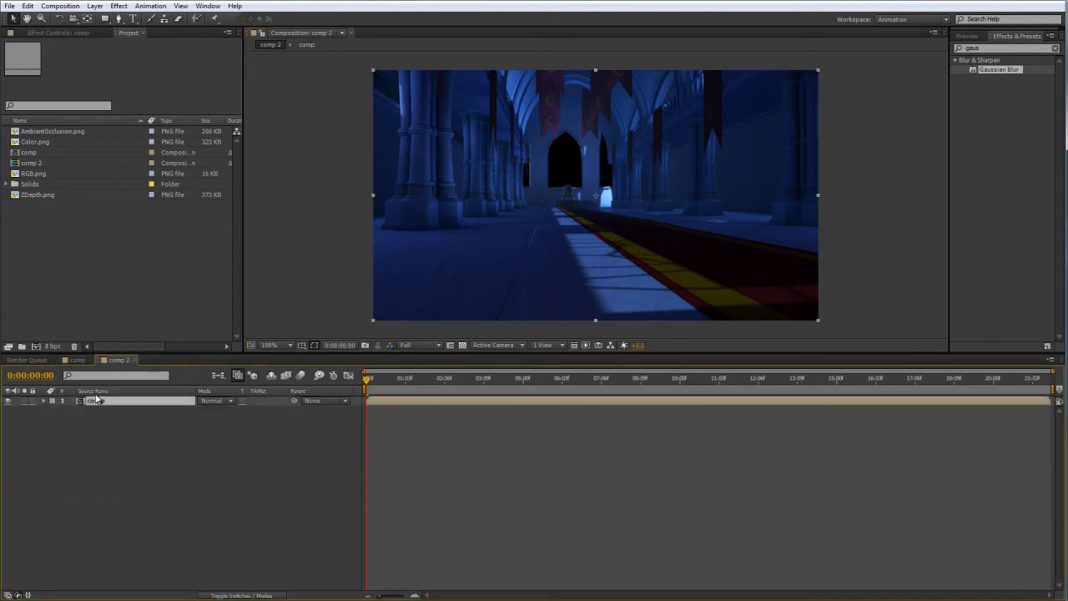
{"action": "key", "text": "ctrl+d"}
{"action": "key", "text": "ctrl+d"}
{"action": "left_click_drag", "start_coordinate": [8, 400], "coordinate": [8, 410]}
{"action": "left_click", "coordinate": [50, 434]}
Find the Shift Channels effect and apply it to all three comp layers in comp 2.
{"action": "double_click", "coordinate": [969, 47]}
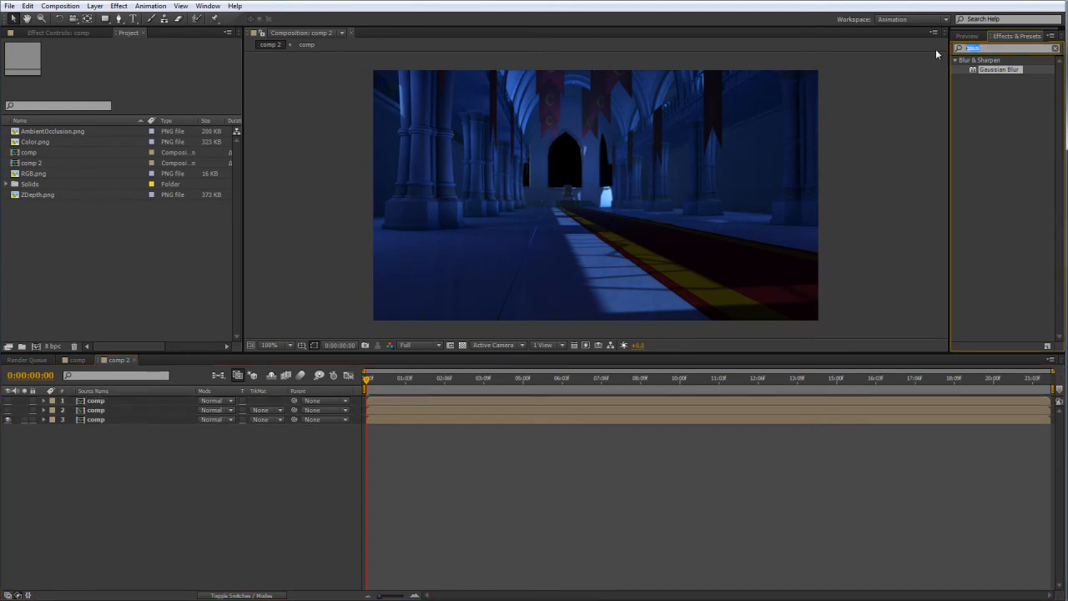
{"action": "key", "text": "BackSpace"}
{"action": "type", "text": "chan"}
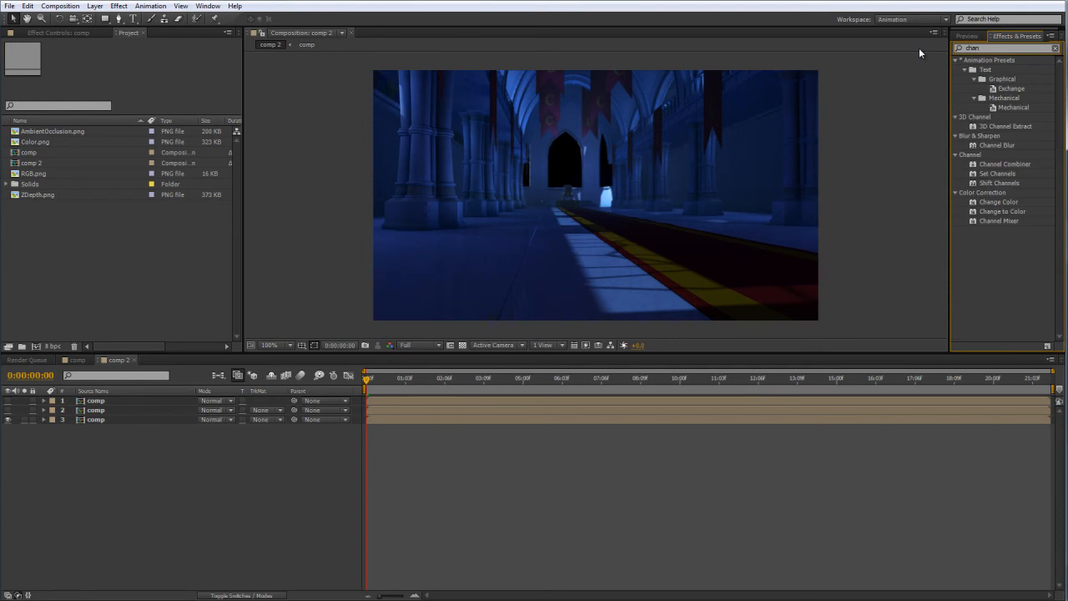
{"action": "left_click", "coordinate": [1002, 184]}
{"action": "left_click_drag", "start_coordinate": [1002, 184], "coordinate": [96, 420]}
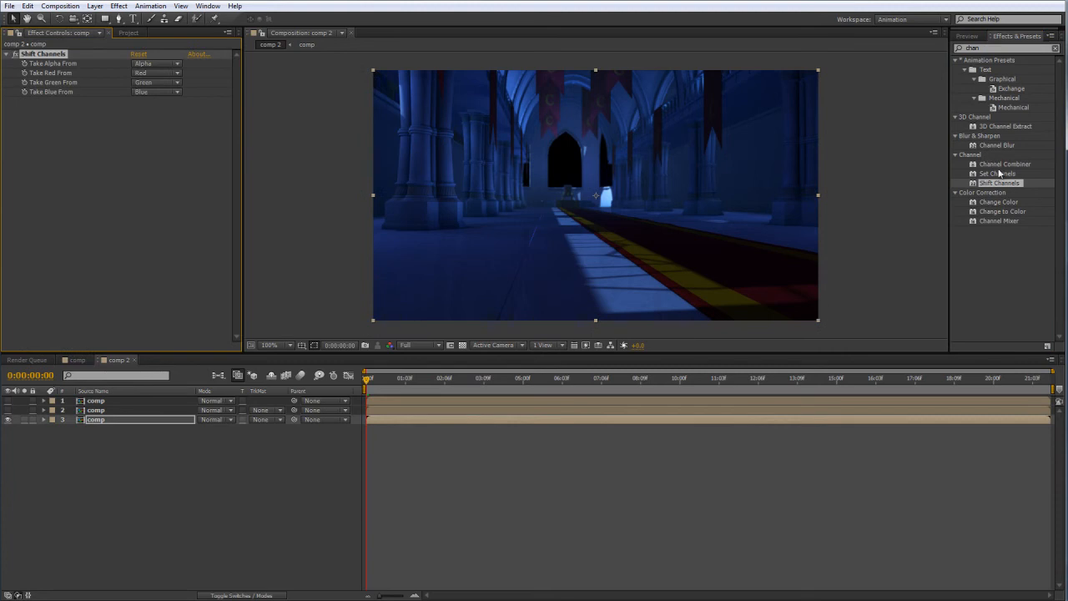
{"action": "left_click", "coordinate": [125, 409]}
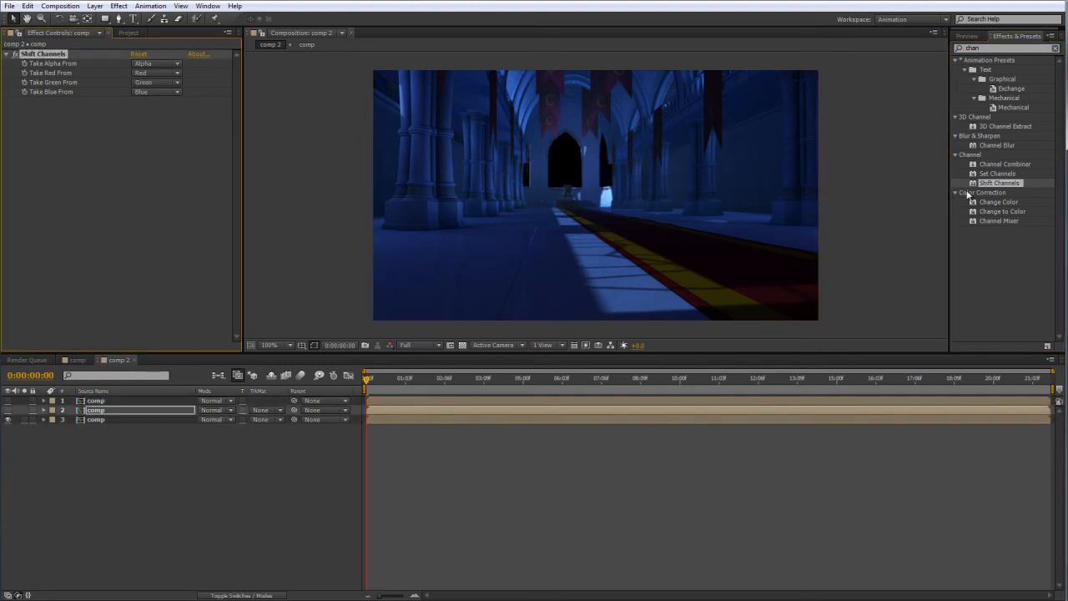
{"action": "left_click_drag", "start_coordinate": [1001, 184], "coordinate": [96, 401]}
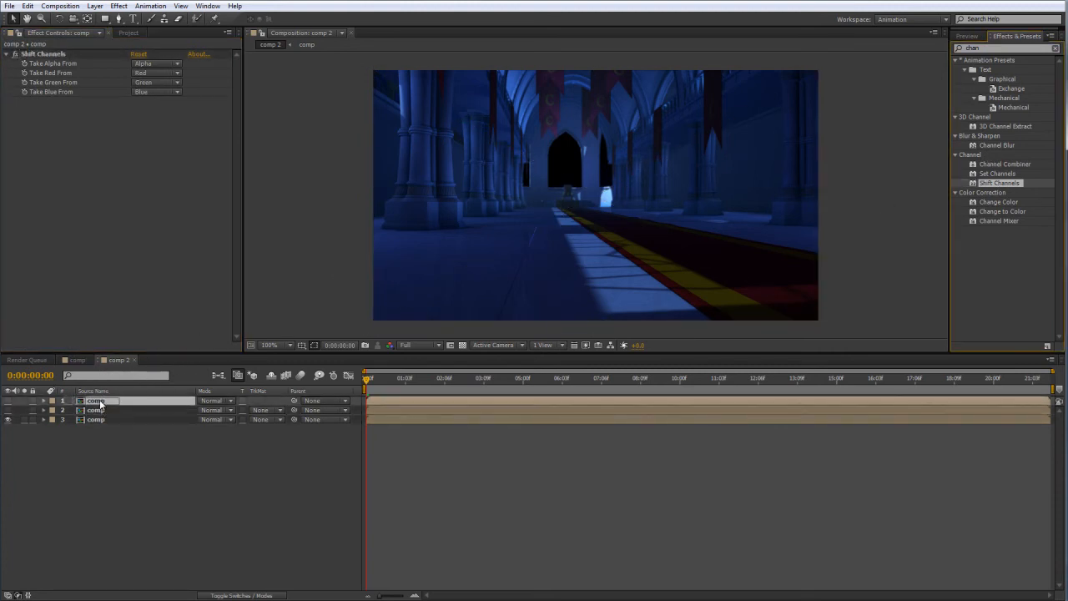
{"action": "left_click", "coordinate": [85, 457]}
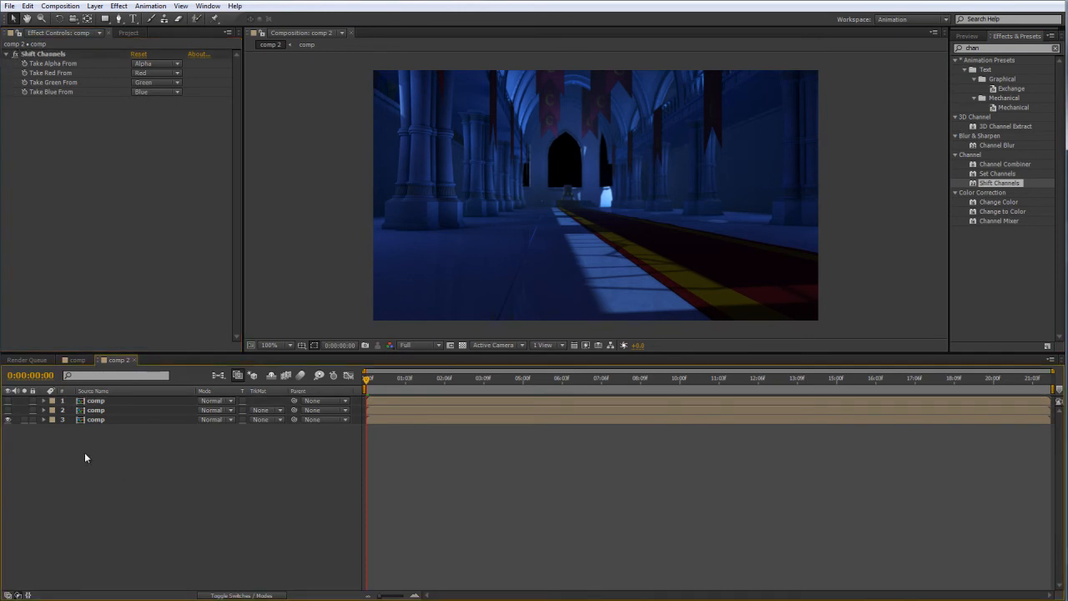
Unhide both upper comp layers and set the uppermost layer's Shift Channels green and blue sources to Full Off.
{"action": "left_click", "coordinate": [7, 410]}
{"action": "left_click", "coordinate": [8, 400]}
{"action": "left_click", "coordinate": [96, 401]}
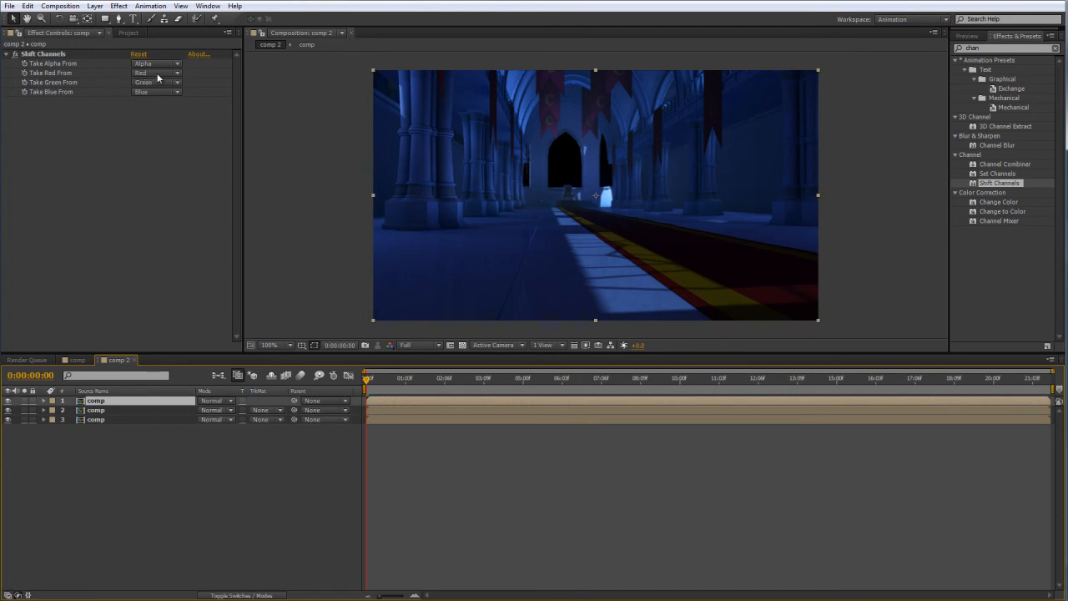
{"action": "left_click", "coordinate": [153, 73]}
{"action": "left_click", "coordinate": [119, 121]}
{"action": "left_click", "coordinate": [139, 84]}
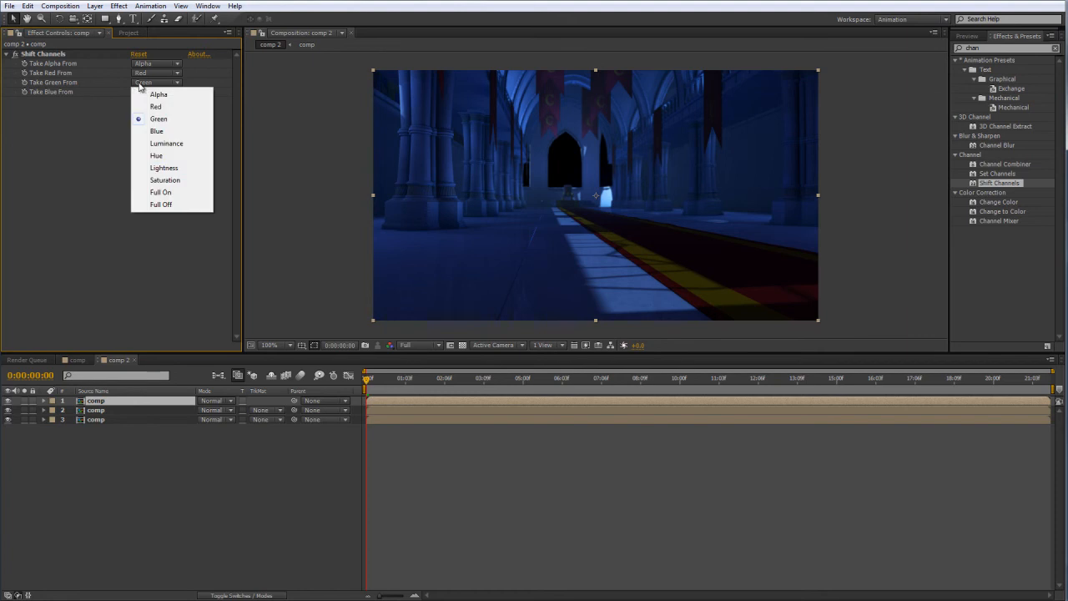
{"action": "left_click", "coordinate": [161, 205]}
{"action": "left_click", "coordinate": [146, 93]}
{"action": "left_click", "coordinate": [165, 213]}
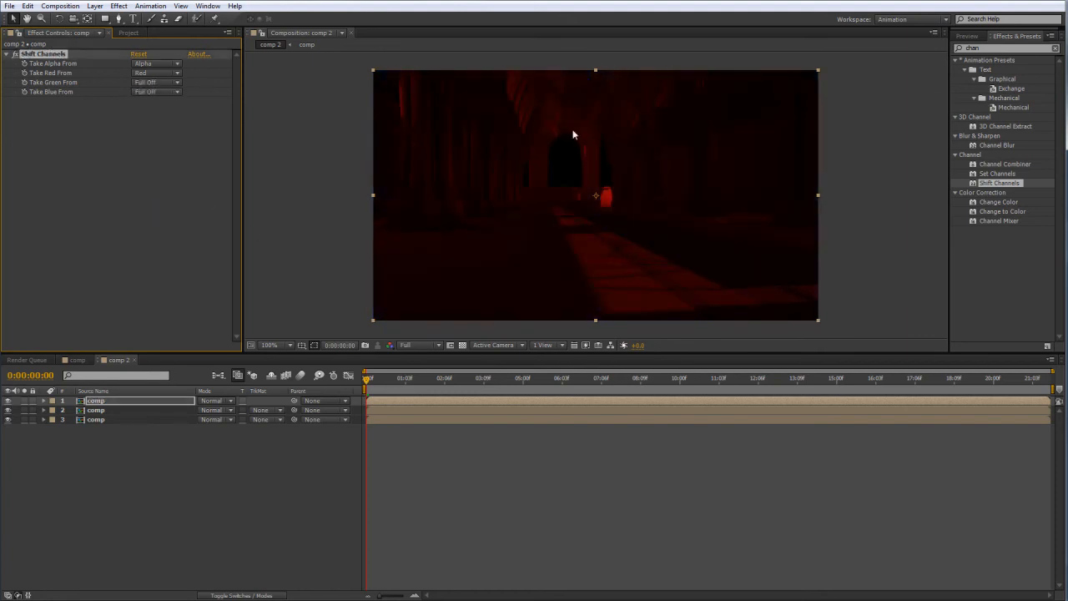
{"action": "left_click", "coordinate": [341, 167]}
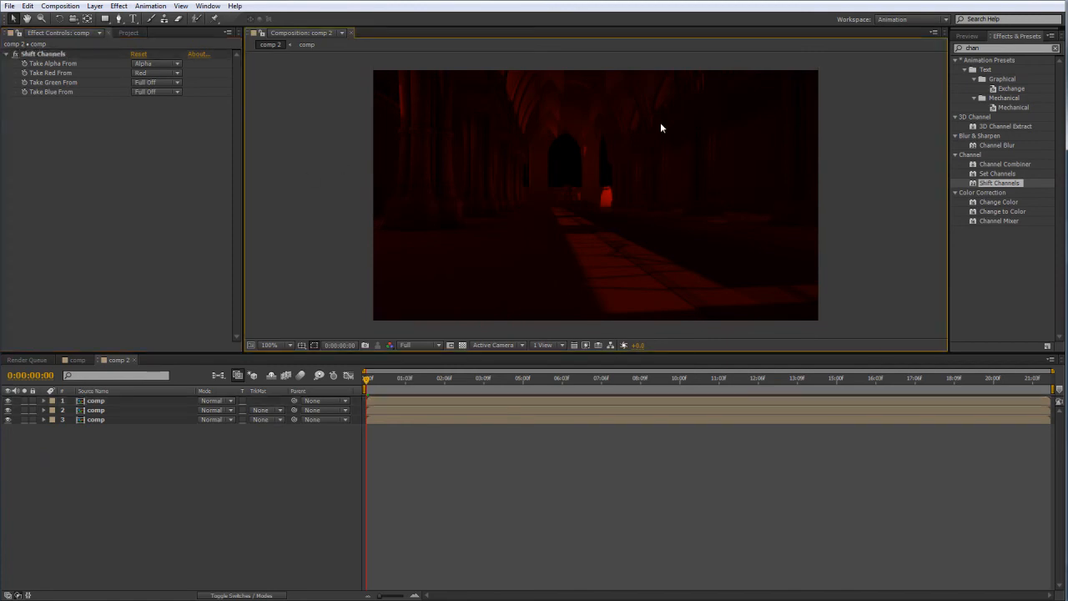
Hide the uppermost layer and set the middle comp layer's Shift Channels red and blue sources to Full Off.
{"action": "left_click", "coordinate": [7, 401]}
{"action": "left_click", "coordinate": [96, 410]}
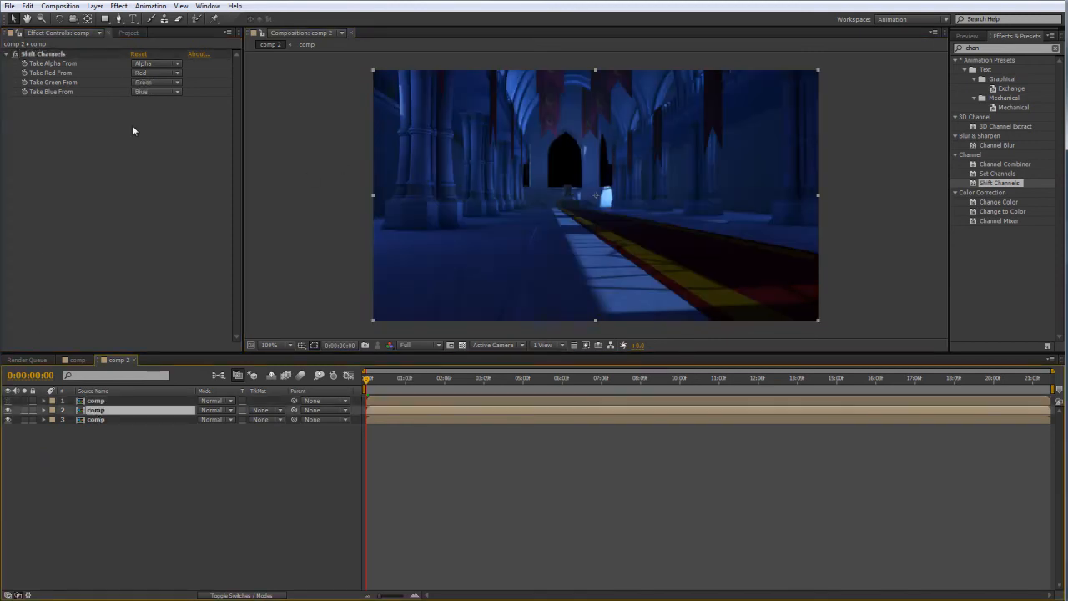
{"action": "left_click", "coordinate": [154, 73]}
{"action": "left_click", "coordinate": [161, 194]}
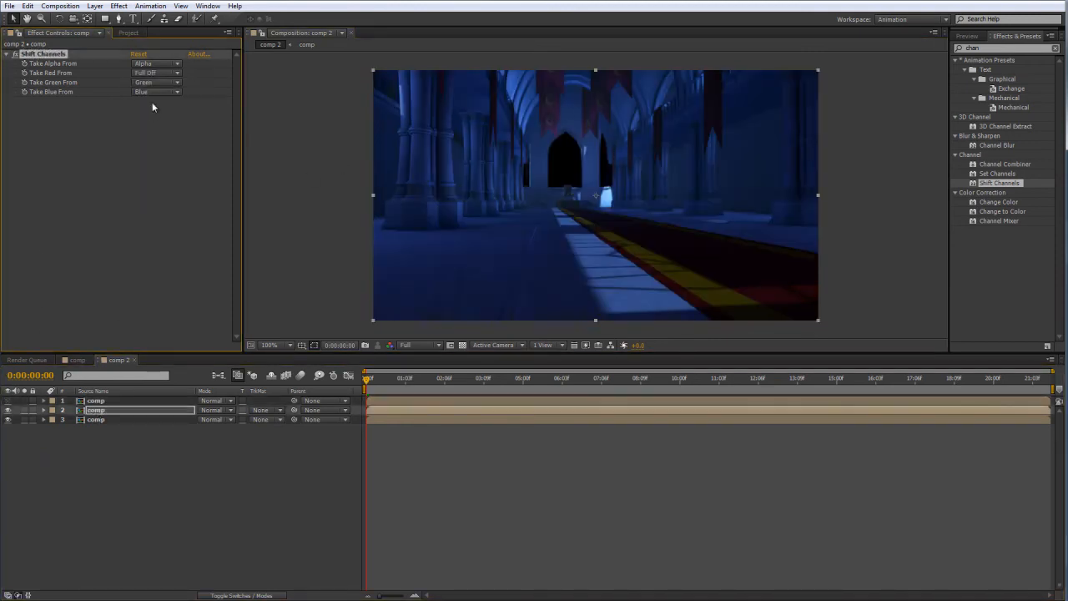
{"action": "left_click", "coordinate": [154, 92]}
{"action": "left_click", "coordinate": [174, 216]}
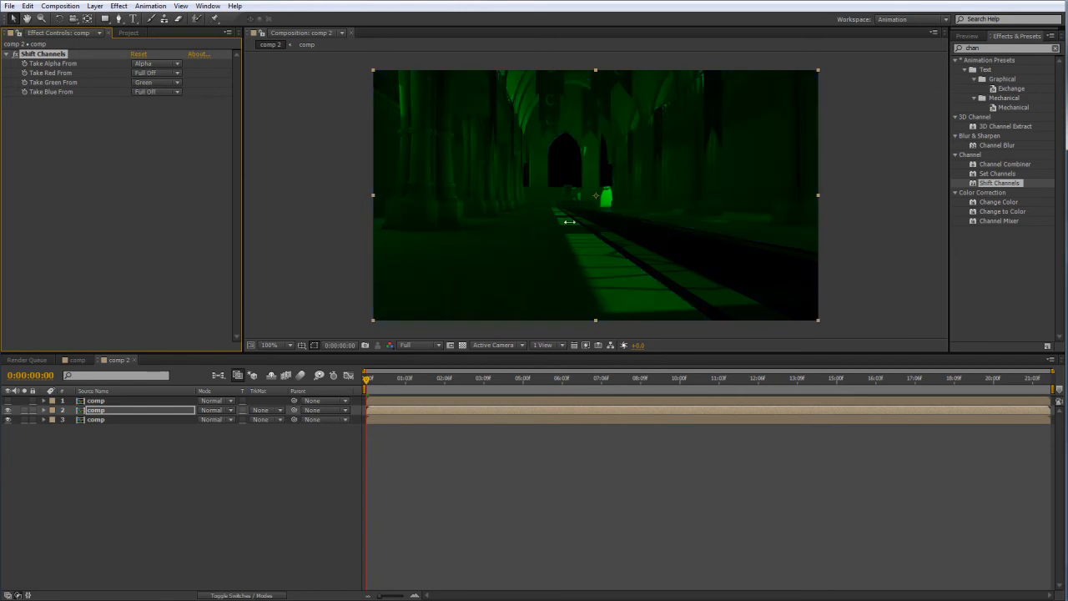
Hide the middle layer and set the lowest comp layer's Shift Channels red and green sources to Full Off.
{"action": "left_click", "coordinate": [7, 410]}
{"action": "left_click", "coordinate": [86, 419]}
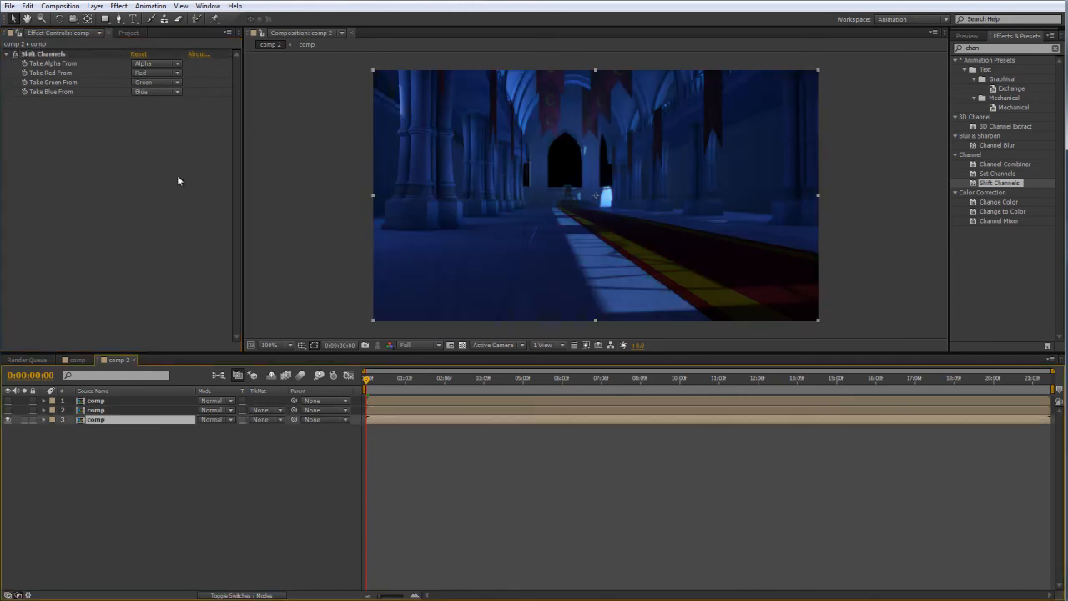
{"action": "left_click", "coordinate": [160, 74]}
{"action": "left_click", "coordinate": [161, 190]}
{"action": "left_click", "coordinate": [154, 82]}
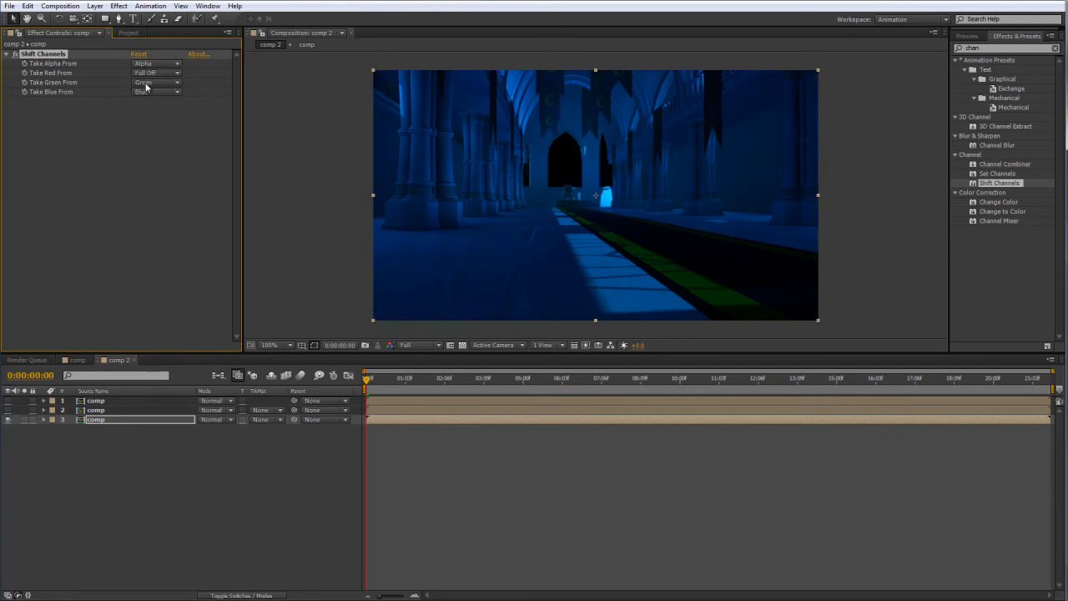
{"action": "left_click", "coordinate": [176, 205]}
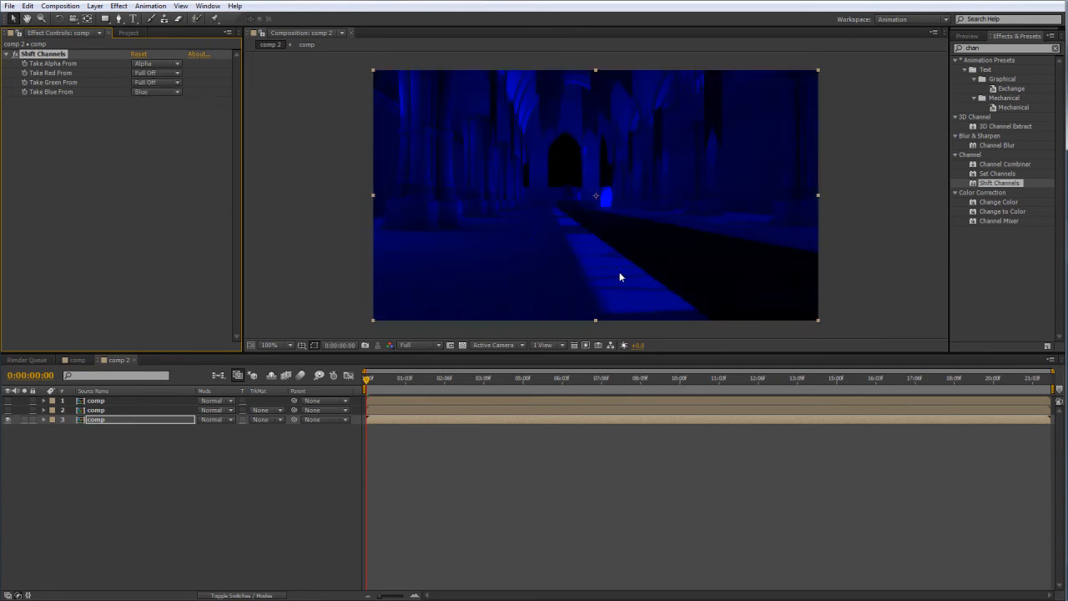
{"action": "left_click", "coordinate": [310, 160]}
Show all three comp layers and set the blending mode of the upper two to Add.
{"action": "left_click_drag", "start_coordinate": [9, 419], "coordinate": [8, 400]}
{"action": "left_click", "coordinate": [212, 400]}
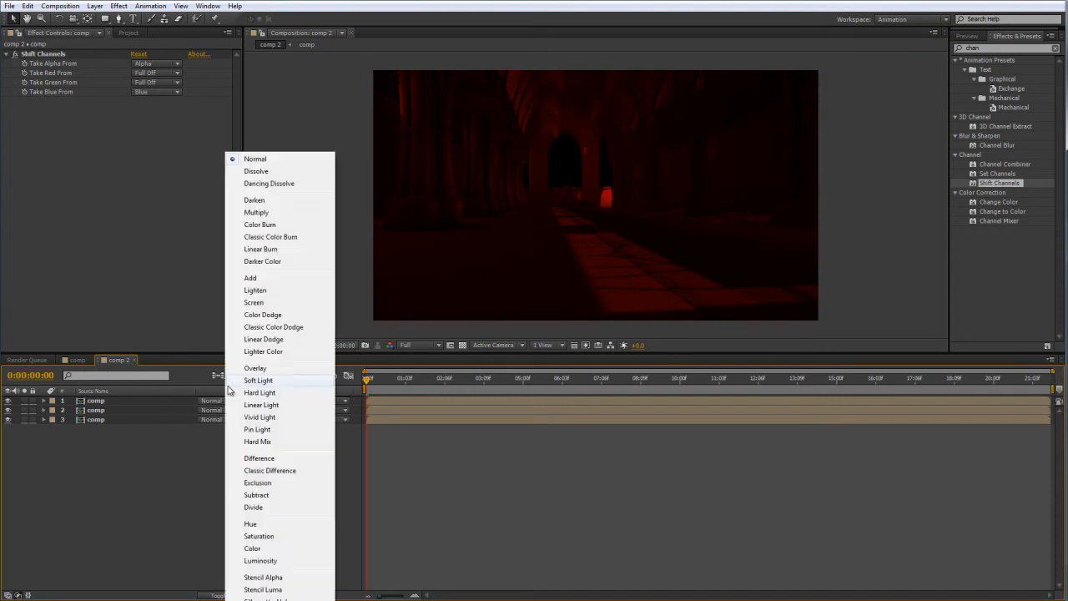
{"action": "left_click", "coordinate": [260, 279]}
{"action": "left_click", "coordinate": [212, 401]}
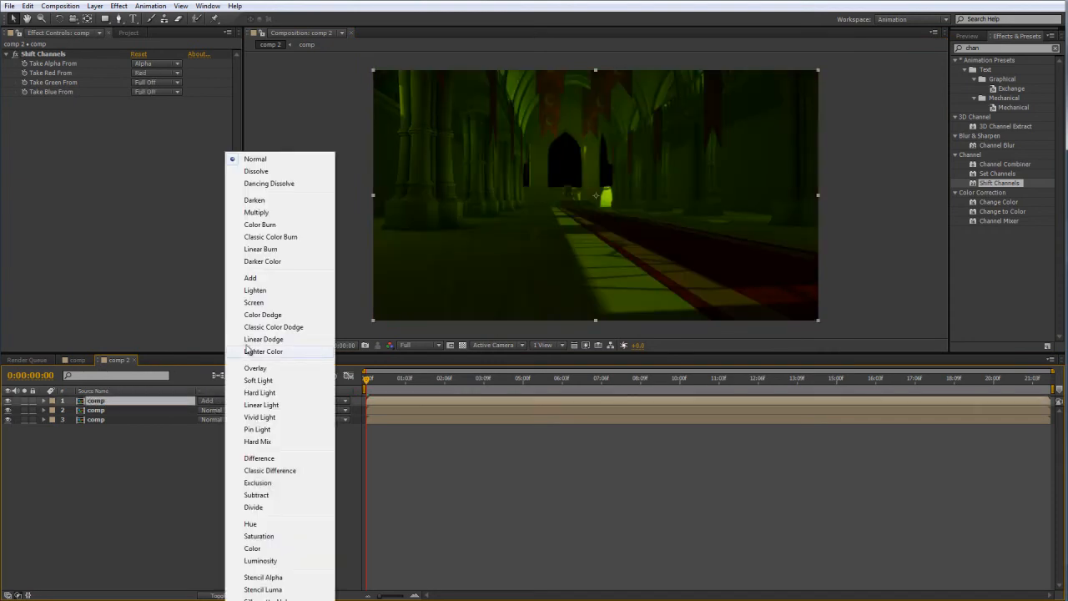
{"action": "left_click", "coordinate": [250, 278]}
{"action": "left_click", "coordinate": [867, 180]}
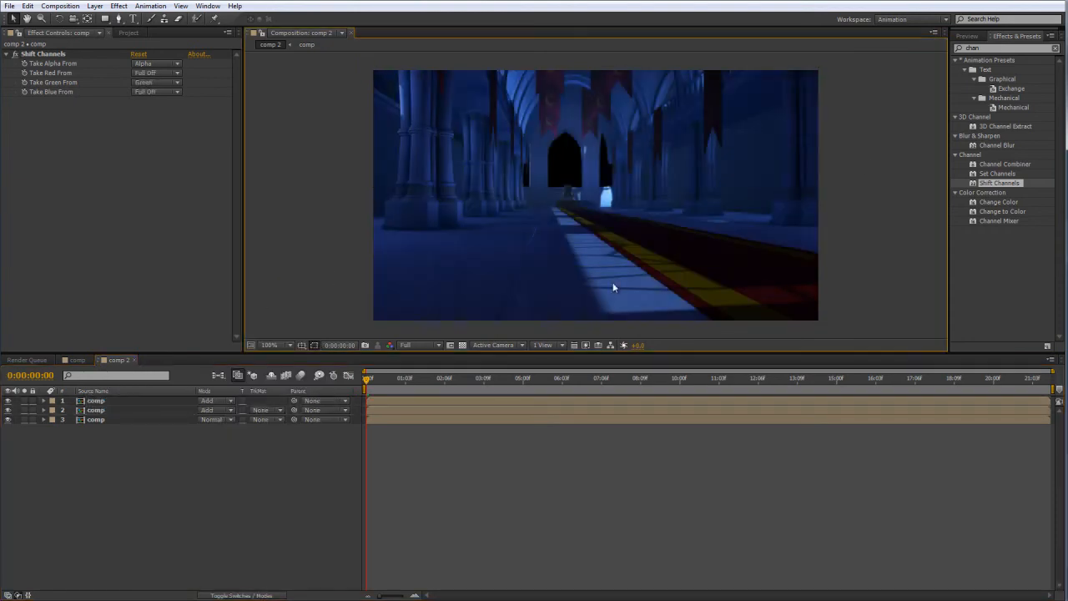
Rename the three comp layers, from the uppermost down, as r, g and b.
{"action": "left_click", "coordinate": [96, 410]}
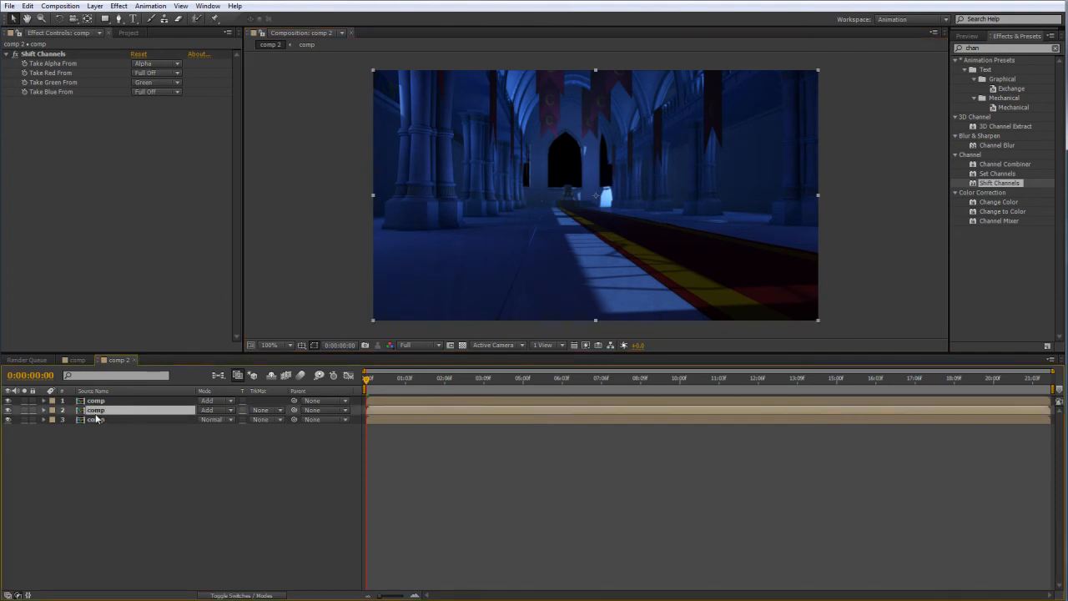
{"action": "left_click", "coordinate": [104, 401]}
{"action": "key", "text": "Return"}
{"action": "type", "text": "r"}
{"action": "key", "text": "Return"}
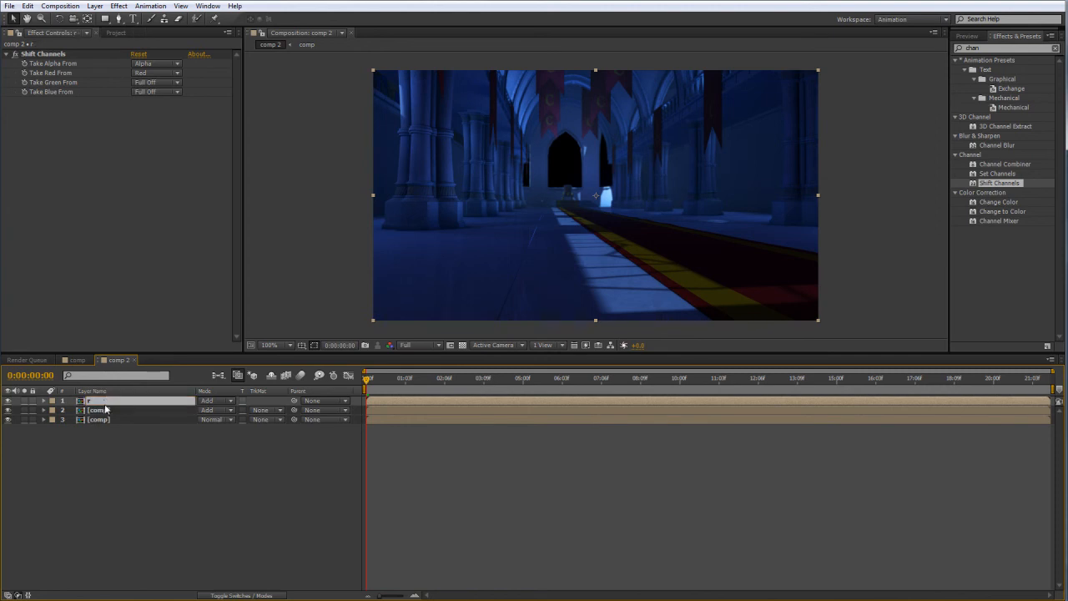
{"action": "left_click", "coordinate": [95, 410]}
{"action": "type", "text": "g"}
{"action": "key", "text": "Return"}
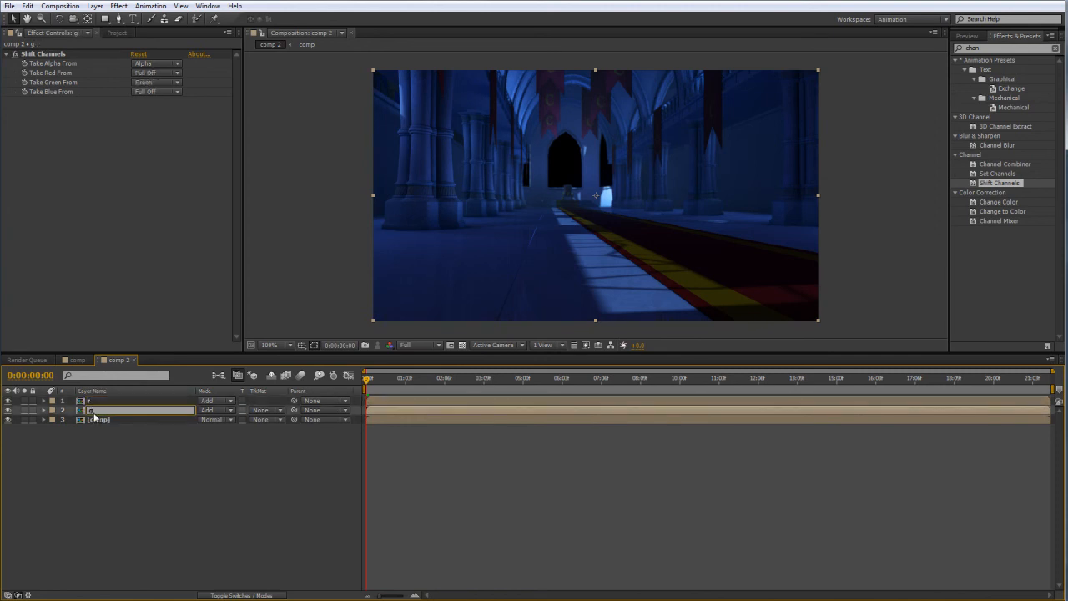
{"action": "left_click", "coordinate": [98, 421]}
{"action": "key", "text": "Return"}
{"action": "type", "text": "b"}
{"action": "key", "text": "Return"}
Nudge the r layer slightly to the left and the g layer slightly to the right to offset the color channels.
{"action": "left_click", "coordinate": [102, 402]}
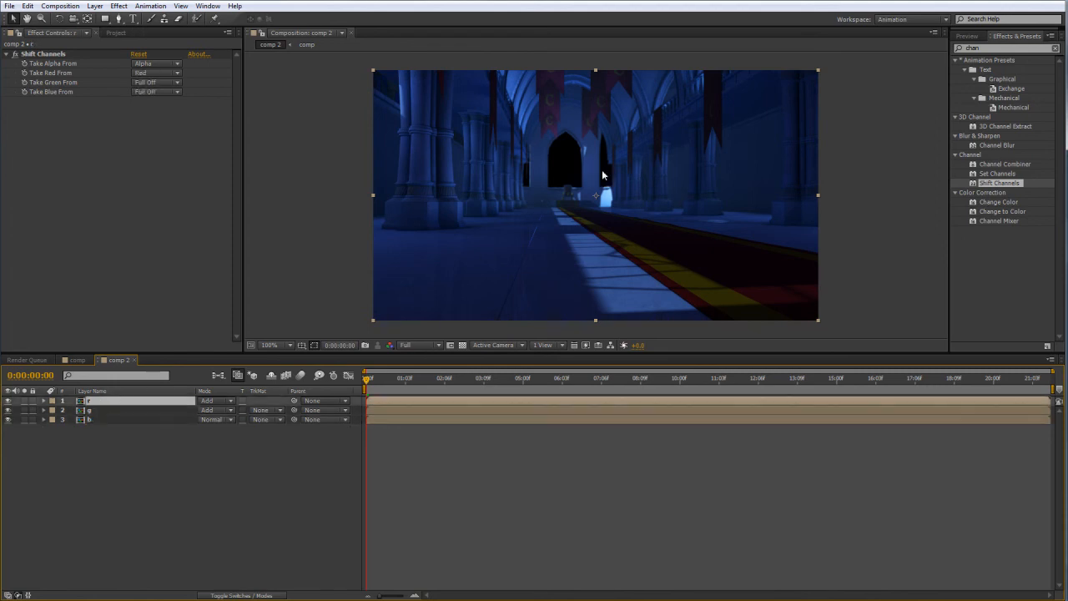
{"action": "key", "text": "Return"}
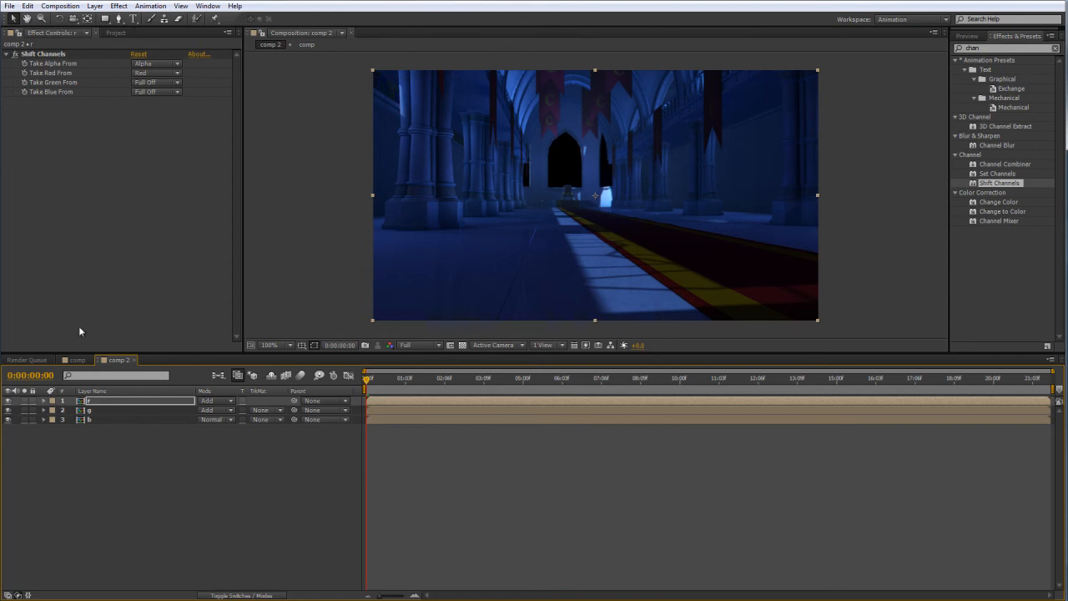
{"action": "left_click", "coordinate": [102, 412]}
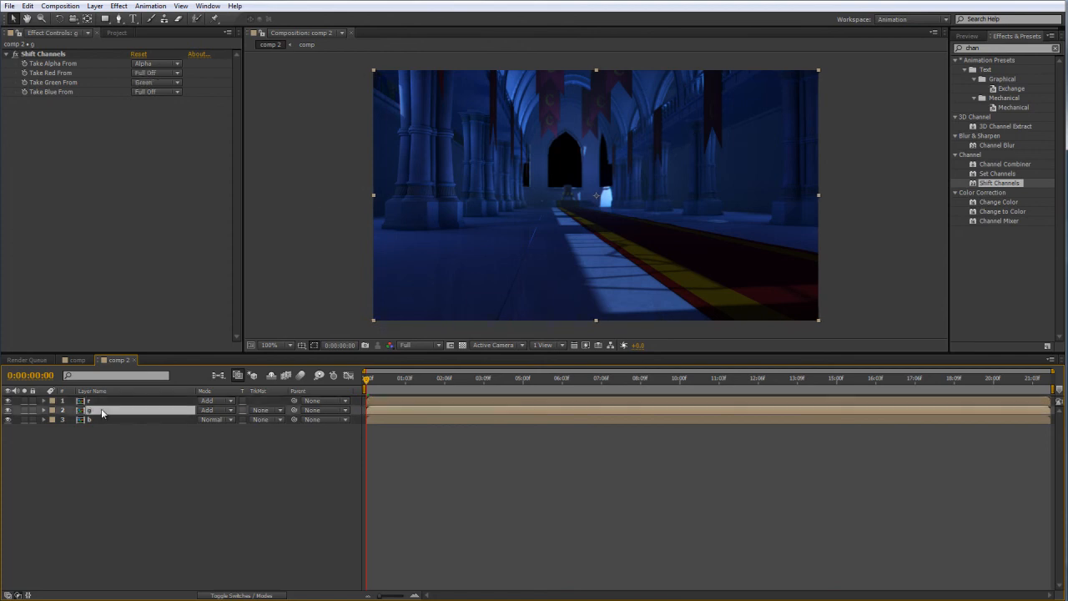
{"action": "key", "text": "Return"}
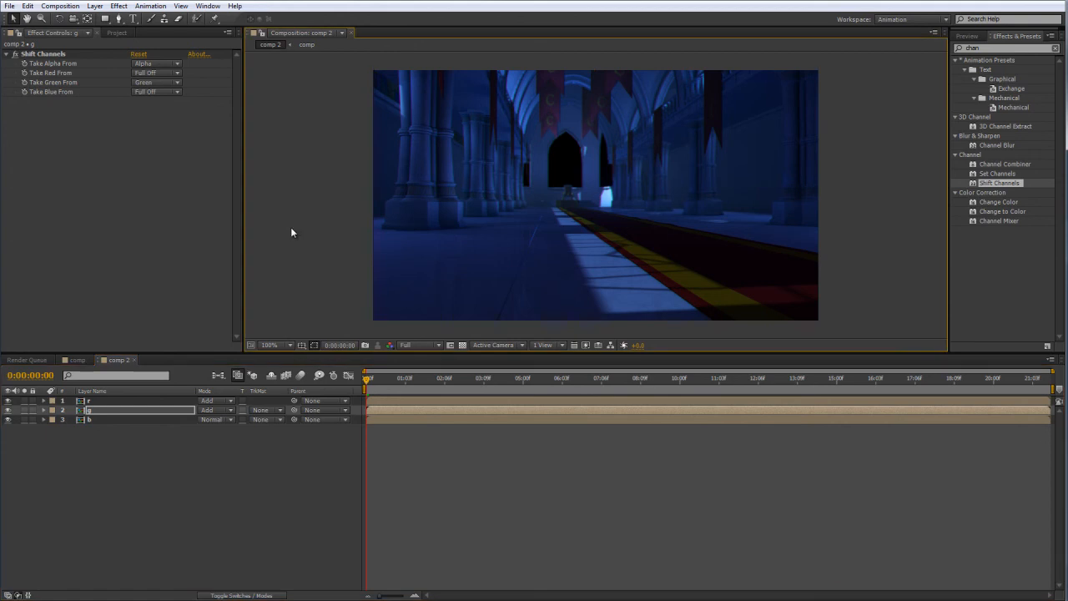
Examine the color fringing around the windows and columns in an enlarged, maximized view of the composition.
{"action": "left_click", "coordinate": [363, 202]}
{"action": "key", "text": "grave"}
{"action": "scroll", "coordinate": [420, 267], "scroll_direction": "up", "scroll_amount": 1}
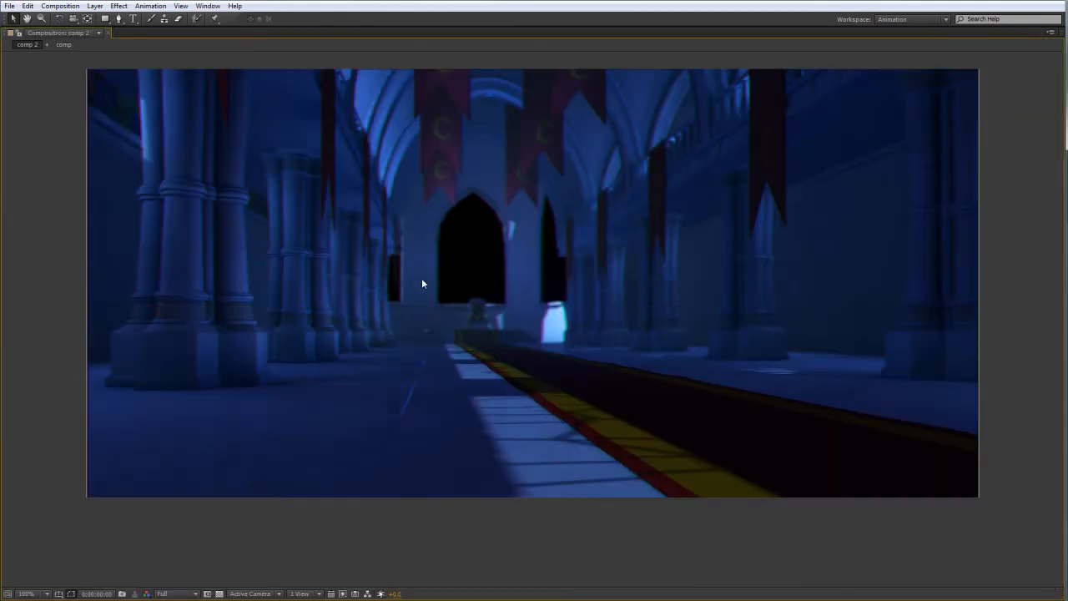
{"action": "scroll", "coordinate": [467, 280], "scroll_direction": "up", "scroll_amount": 1}
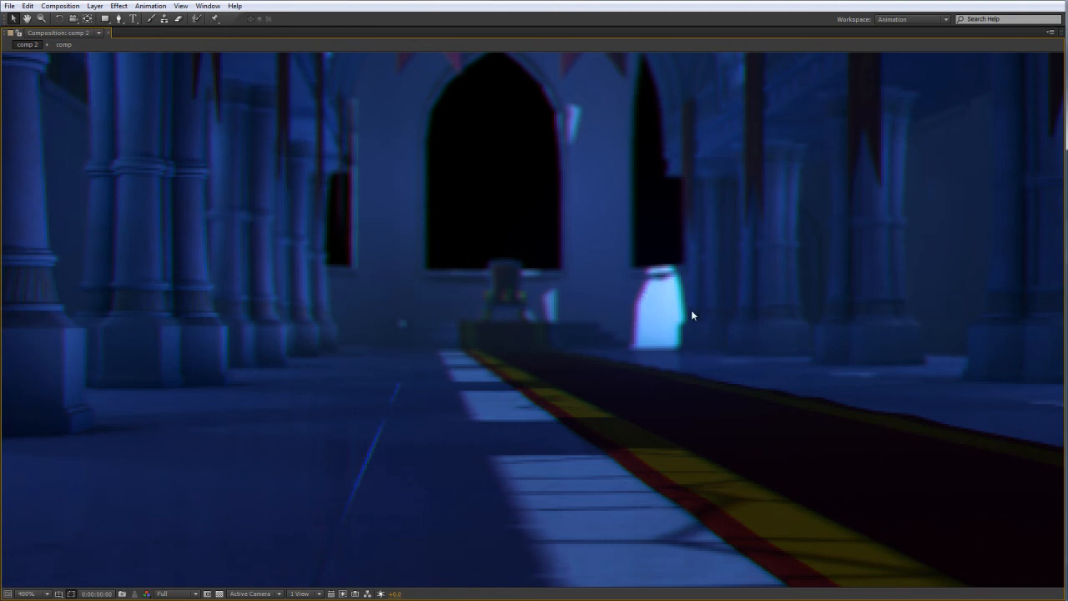
{"action": "scroll", "coordinate": [692, 310], "scroll_direction": "down", "scroll_amount": 2}
{"action": "left_click_drag", "start_coordinate": [685, 310], "coordinate": [652, 301]}
{"action": "key", "text": "grave"}
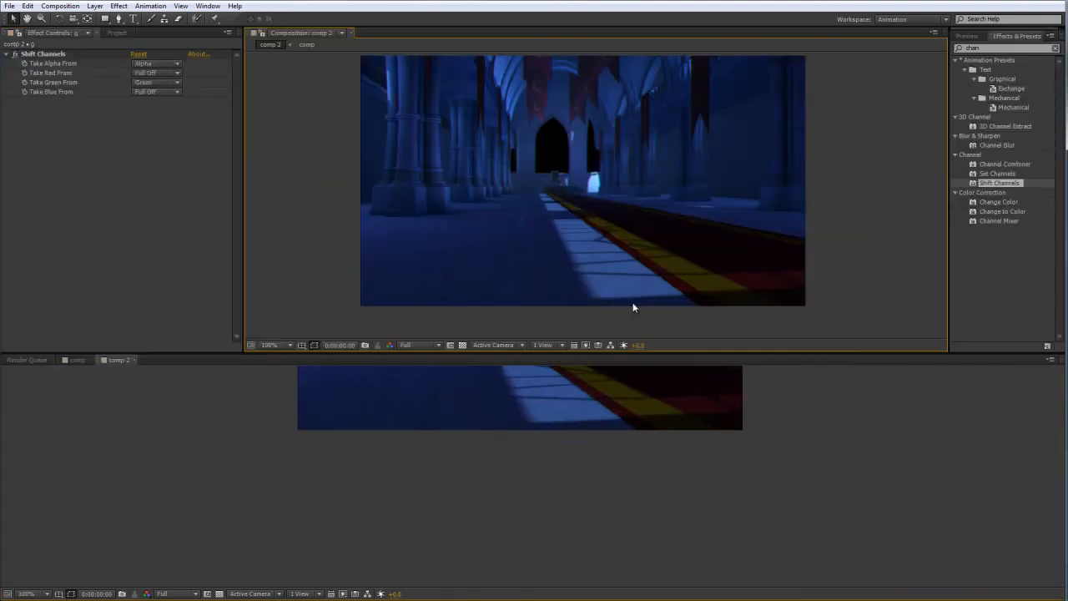
Add a new adjustment layer above the r, g and b layers and apply the Noise effect to it.
{"action": "left_click", "coordinate": [95, 7]}
{"action": "mouse_move", "coordinate": [108, 18]}
{"action": "left_click", "coordinate": [315, 92]}
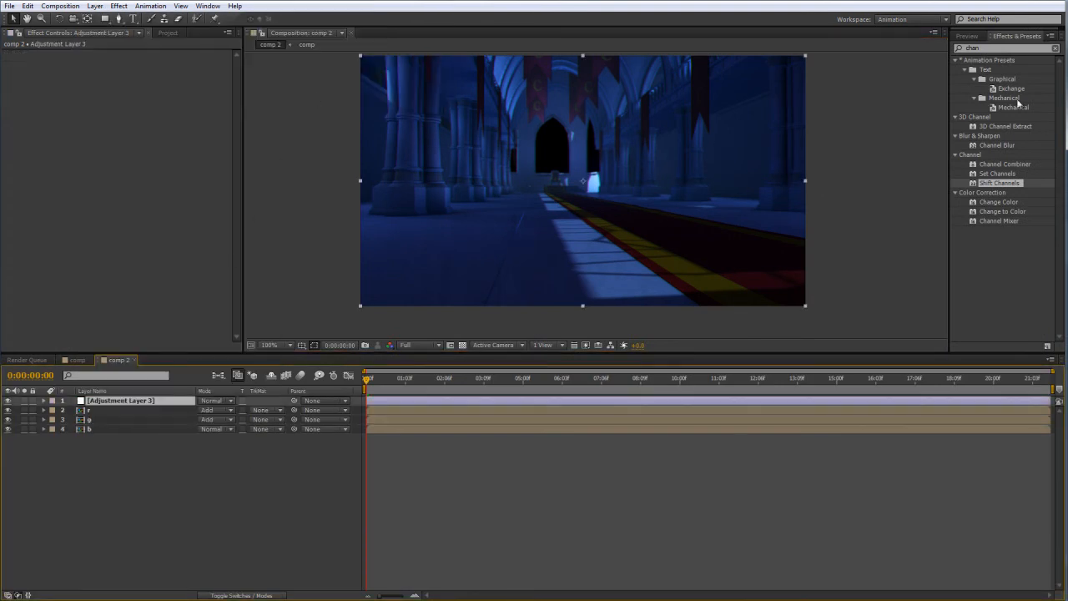
{"action": "left_click_drag", "start_coordinate": [1012, 49], "coordinate": [908, 59]}
{"action": "key", "text": "BackSpace"}
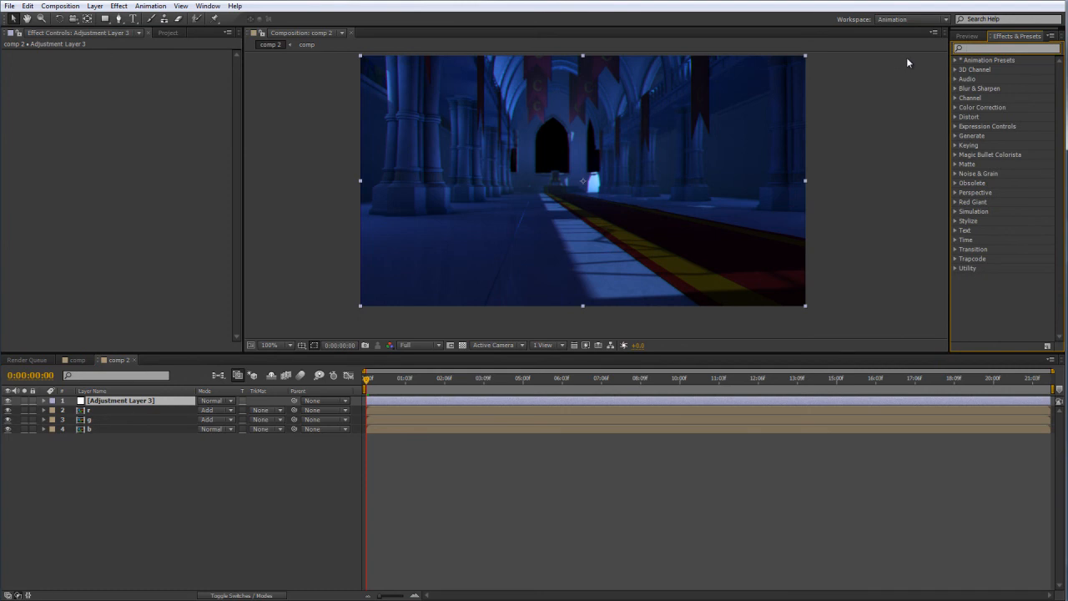
{"action": "mouse_move", "coordinate": [874, 115]}
{"action": "middle_mouse_down"}
{"action": "mouse_move", "coordinate": [866, 136]}
{"action": "mouse_move", "coordinate": [866, 116]}
{"action": "middle_mouse_up"}
{"action": "left_click", "coordinate": [979, 48]}
{"action": "type", "text": "noise"}
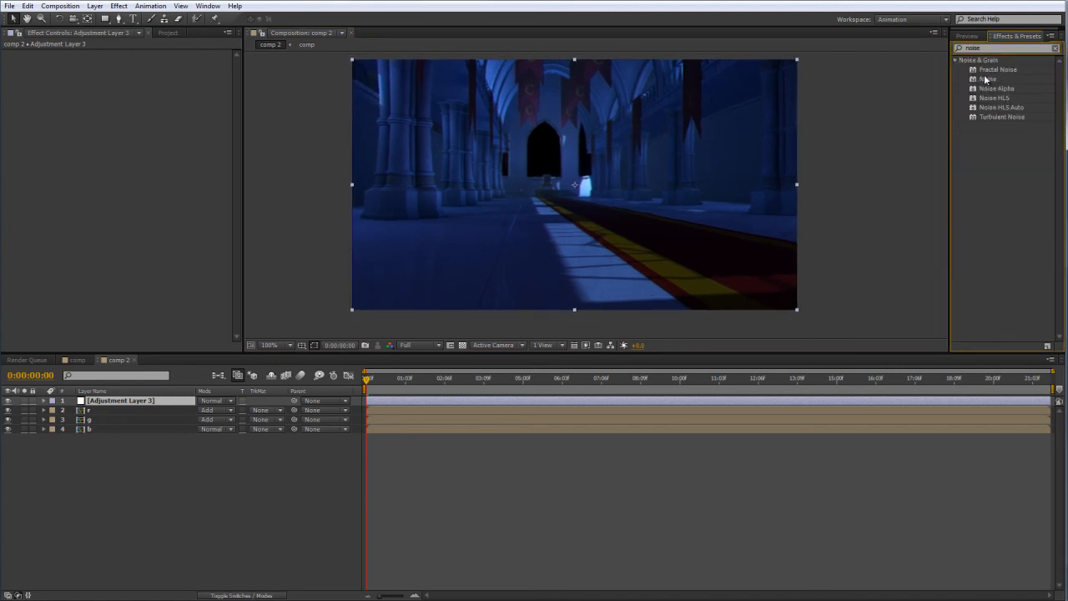
{"action": "left_click_drag", "start_coordinate": [985, 76], "coordinate": [138, 402]}
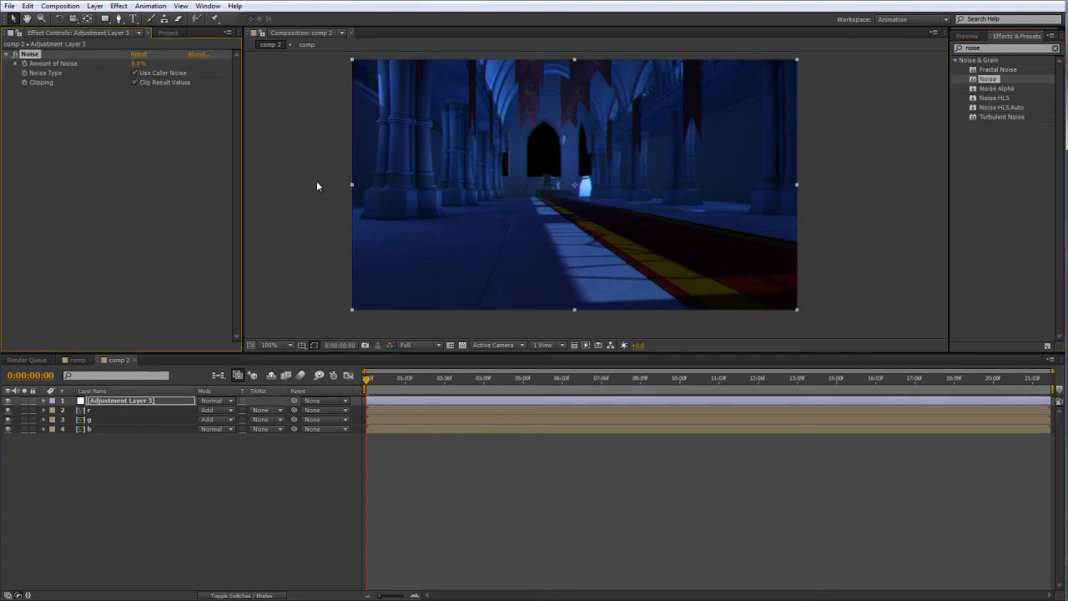
Try 5 for the adjustment layer's Amount of Noise, settle on 2, and check the maximized image.
{"action": "mouse_move", "coordinate": [139, 64]}
{"action": "left_mouse_down"}
{"action": "mouse_move", "coordinate": [189, 63]}
{"action": "mouse_move", "coordinate": [132, 63]}
{"action": "left_mouse_up"}
{"action": "left_click", "coordinate": [136, 82]}
{"action": "left_click", "coordinate": [138, 64]}
{"action": "type", "text": "5"}
{"action": "key", "text": "Return"}
{"action": "left_click", "coordinate": [137, 64]}
{"action": "type", "text": "2"}
{"action": "left_click", "coordinate": [277, 132]}
{"action": "key", "text": "."}
{"action": "key", "text": "grave"}
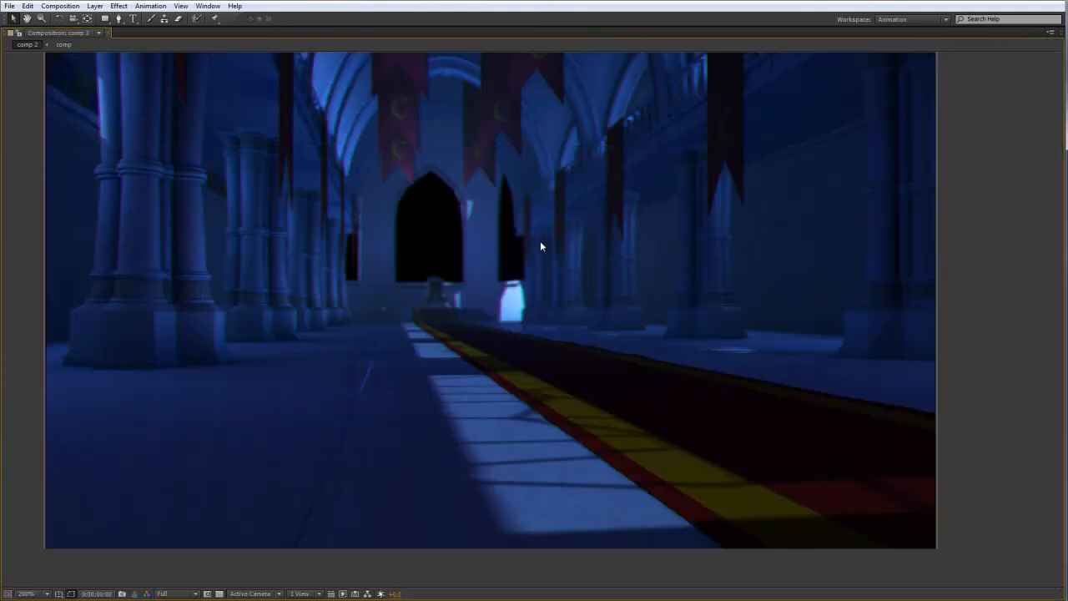
{"action": "key", "text": "comma"}
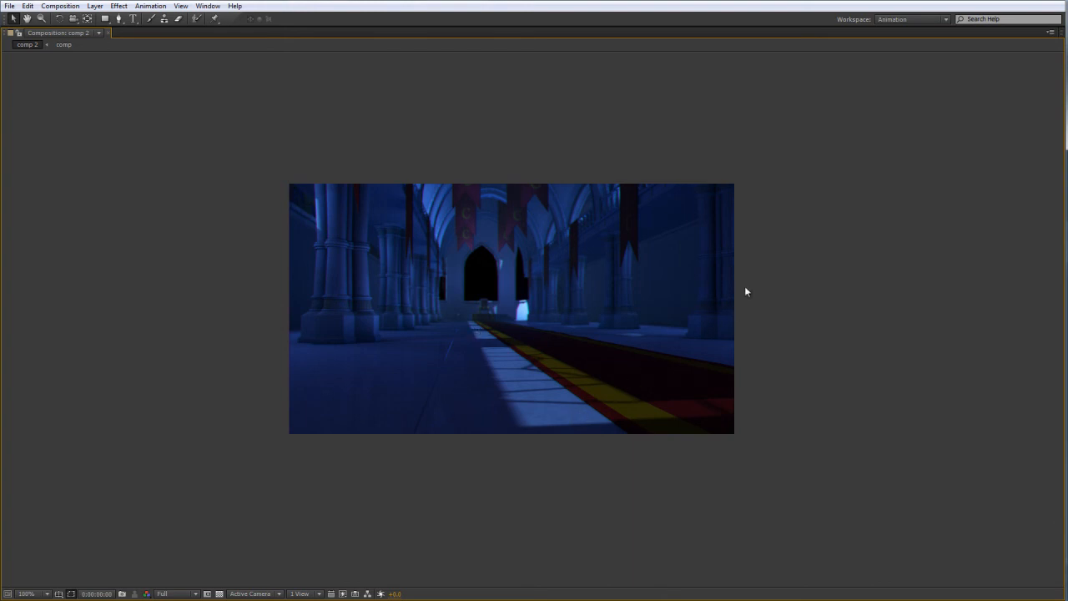
Restore the normal panel layout and switch off the Noise effect on the adjustment layer in comp 2.
{"action": "key", "text": "grave"}
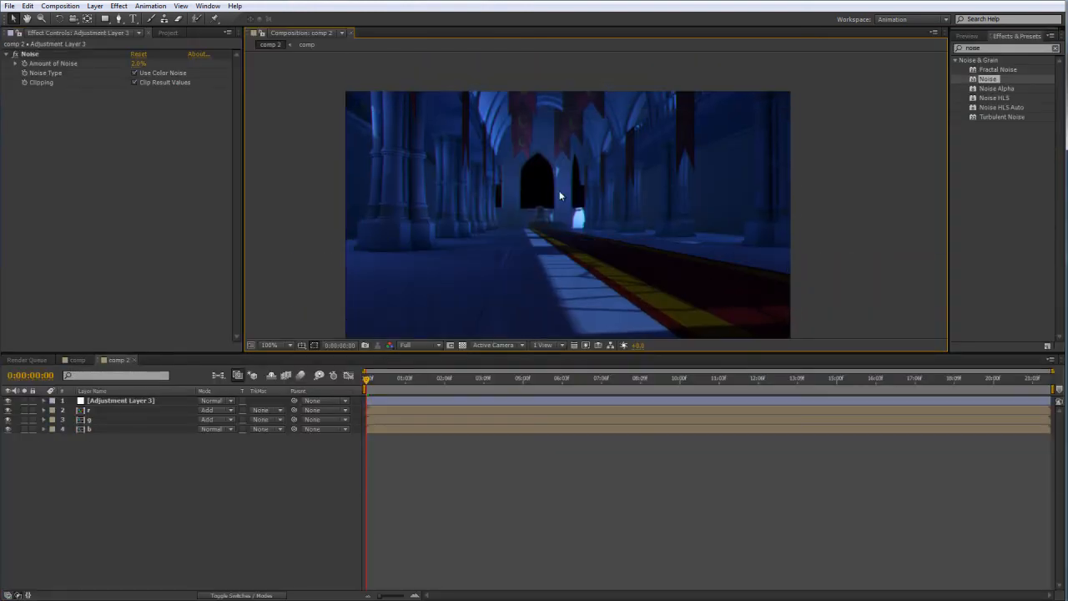
{"action": "left_click", "coordinate": [18, 64]}
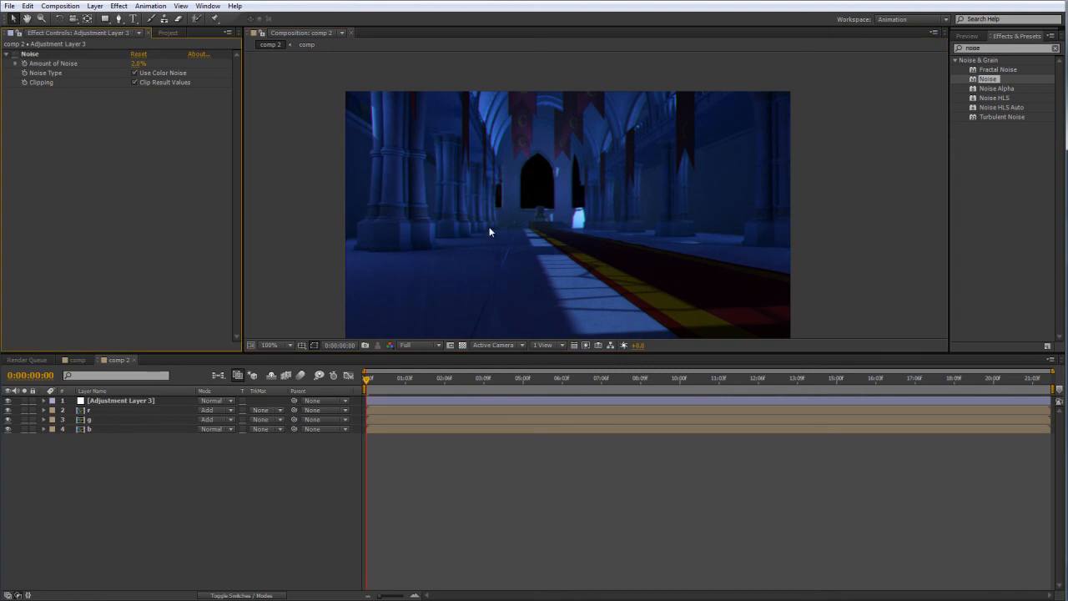
Return to the original comp and enlarge its viewer area by shrinking the timeline to review the whole hall image.
{"action": "left_click", "coordinate": [76, 361]}
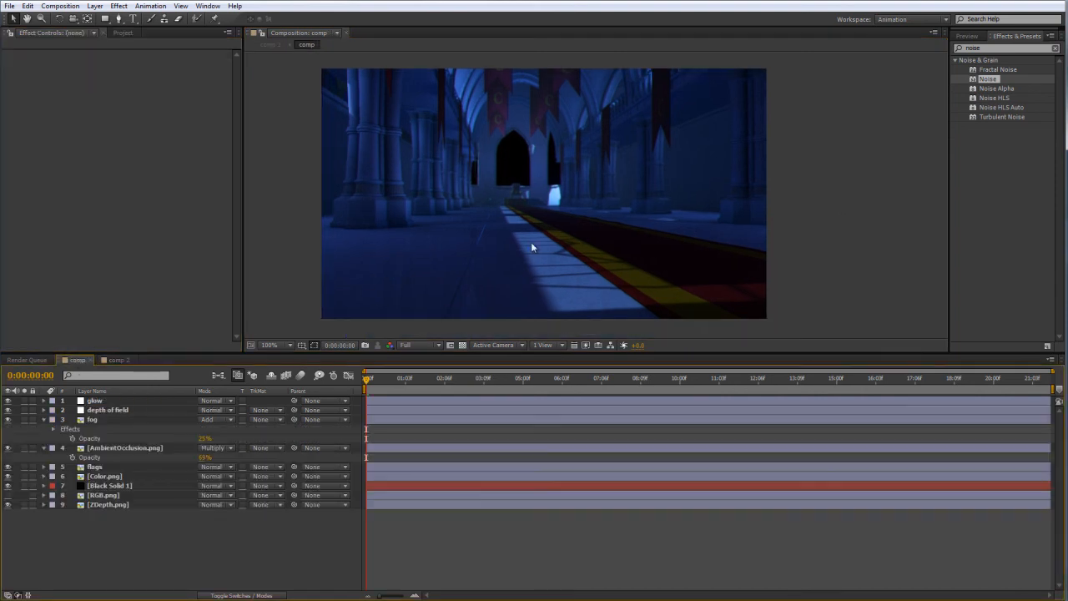
{"action": "left_click_drag", "start_coordinate": [532, 242], "coordinate": [557, 250]}
{"action": "mouse_move", "coordinate": [560, 188]}
{"action": "left_mouse_down"}
{"action": "mouse_move", "coordinate": [470, 184]}
{"action": "mouse_move", "coordinate": [631, 178]}
{"action": "mouse_move", "coordinate": [547, 188]}
{"action": "left_mouse_up"}
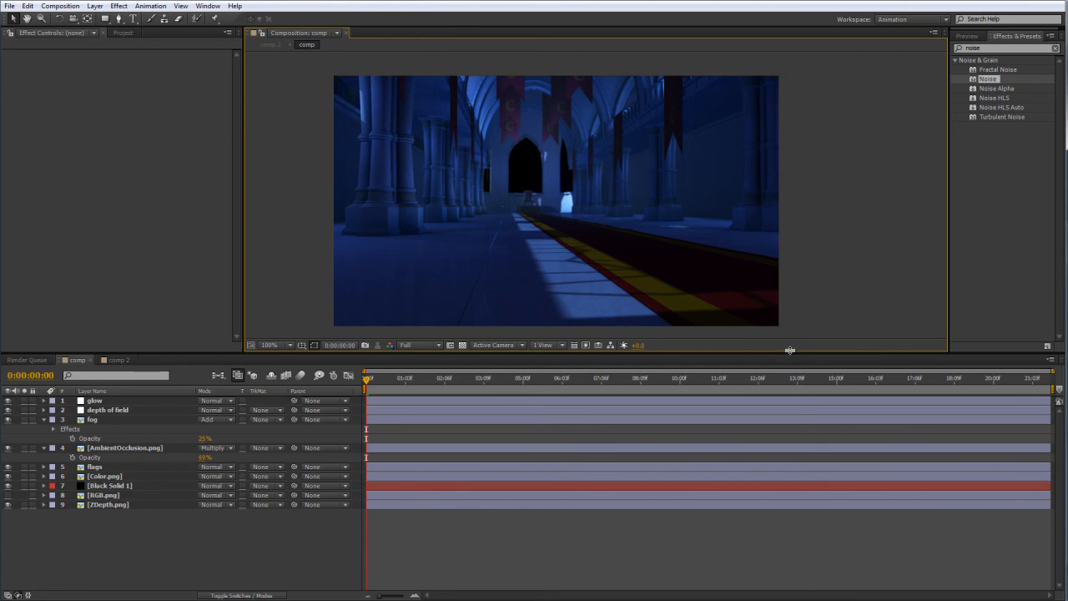
{"action": "left_click_drag", "start_coordinate": [791, 352], "coordinate": [801, 442]}
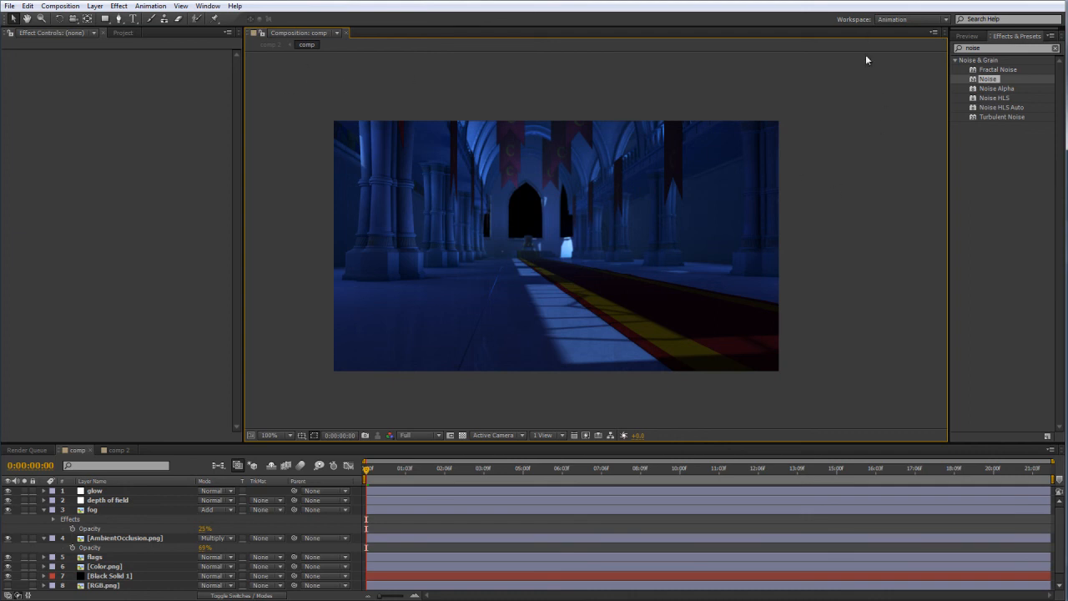
{"action": "scroll", "coordinate": [860, 246], "scroll_direction": "down", "scroll_amount": 1}
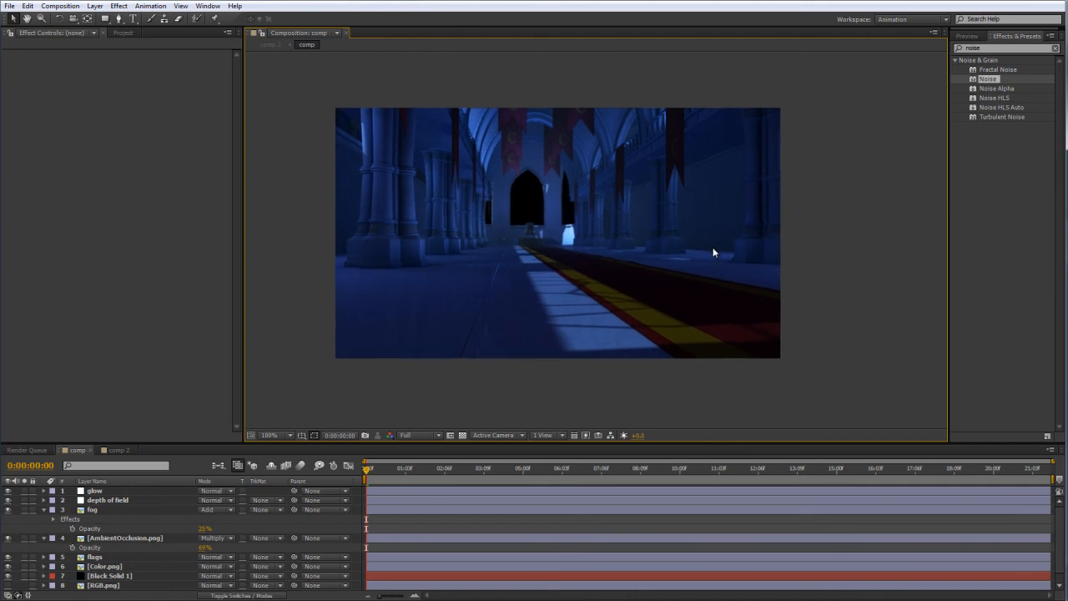